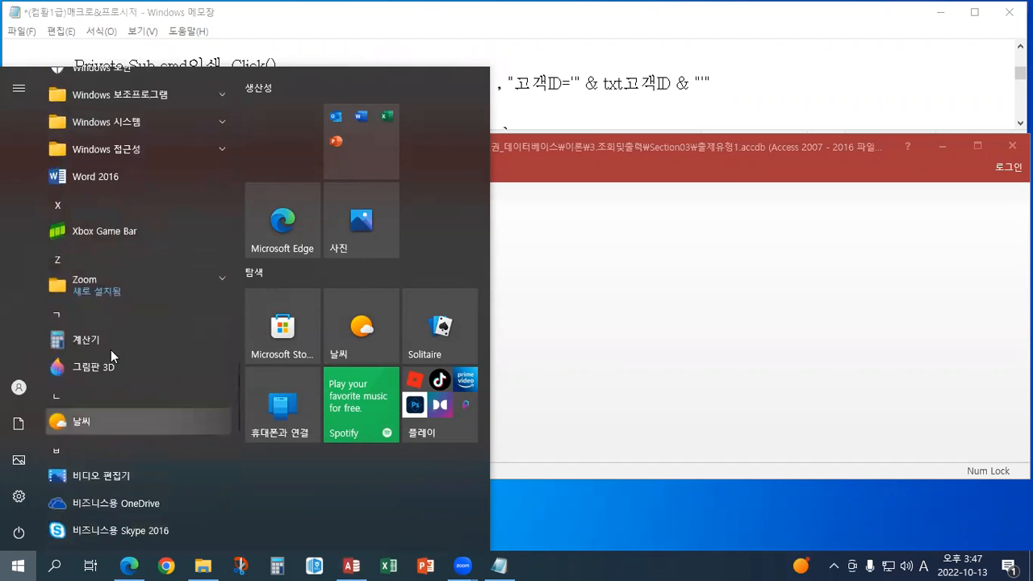
Locate 메모장 under Windows 보조프로그램, and bring the already open macro and procedure notes forward in a maximized window
{"action": "scroll", "coordinate": [112, 350], "scroll_direction": "down", "scroll_amount": 1}
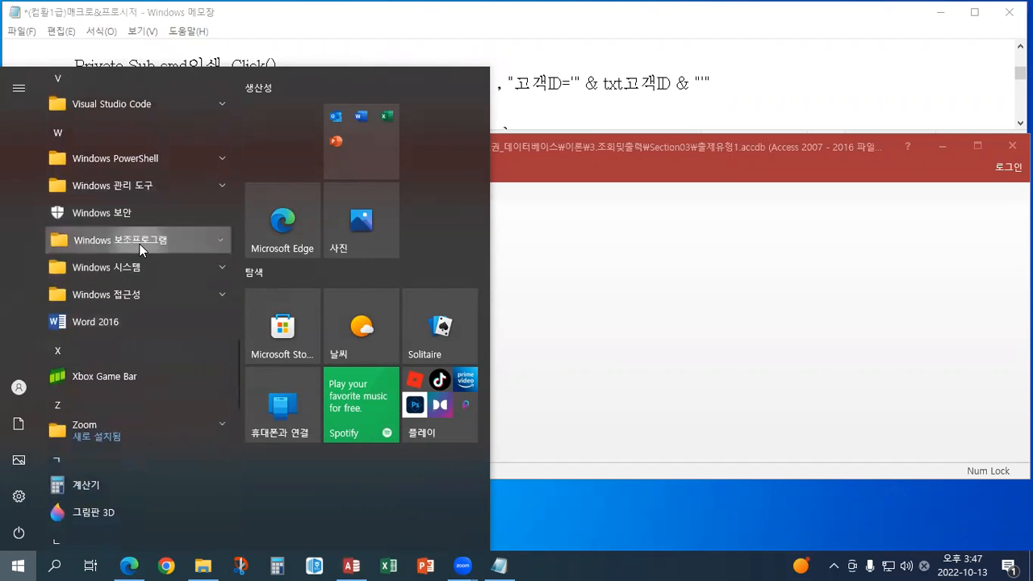
{"action": "left_click", "coordinate": [140, 241]}
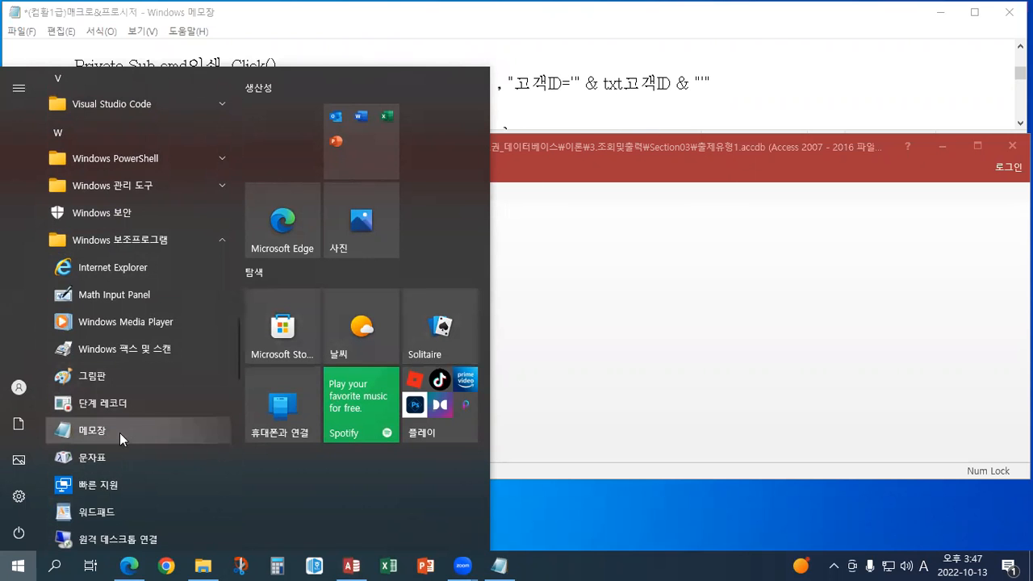
{"action": "left_click", "coordinate": [567, 85]}
{"action": "double_click", "coordinate": [435, 18]}
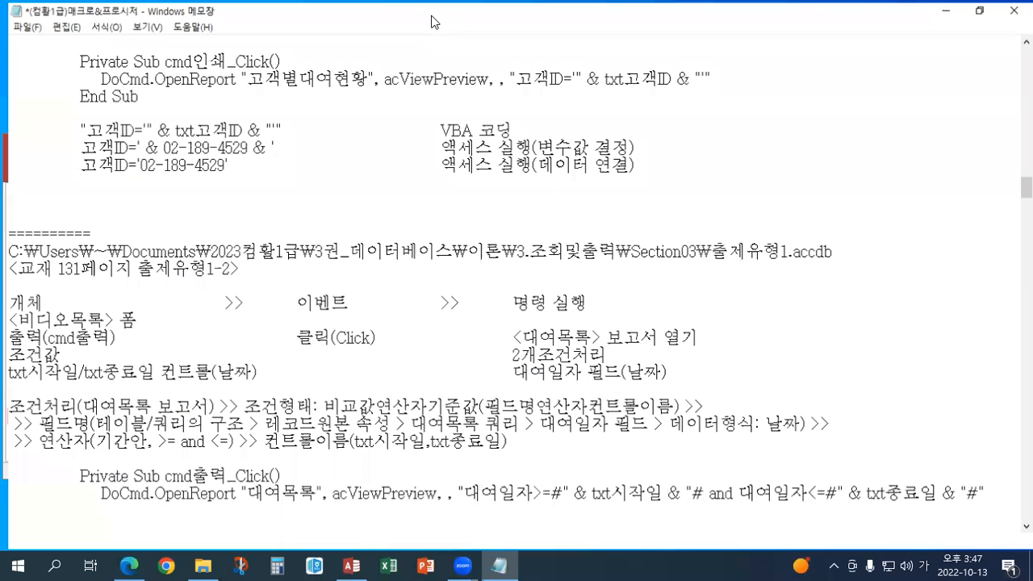
Set the notes' font size to 20
{"action": "left_click", "coordinate": [100, 24]}
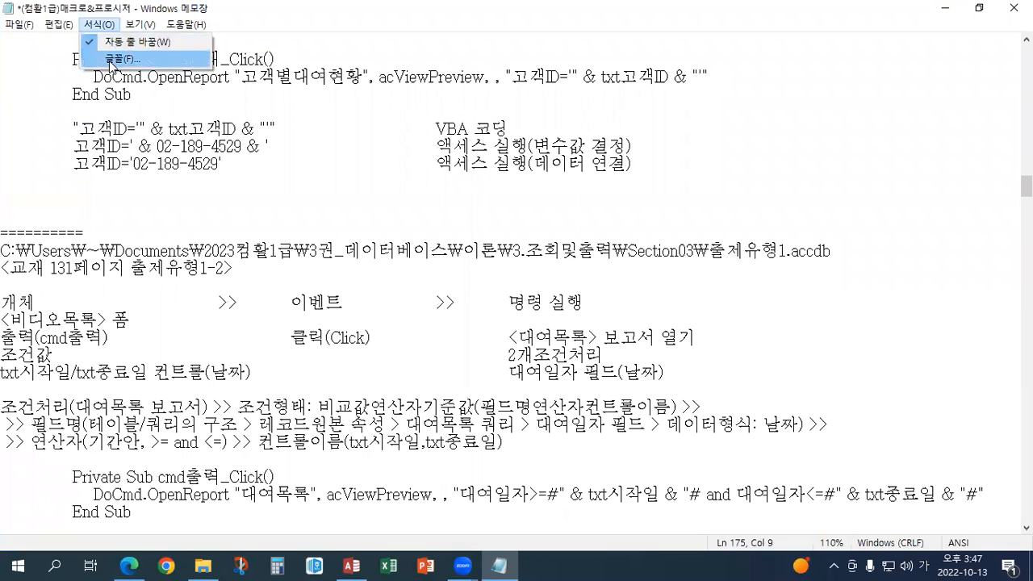
{"action": "left_click", "coordinate": [113, 56]}
{"action": "left_click", "coordinate": [293, 201]}
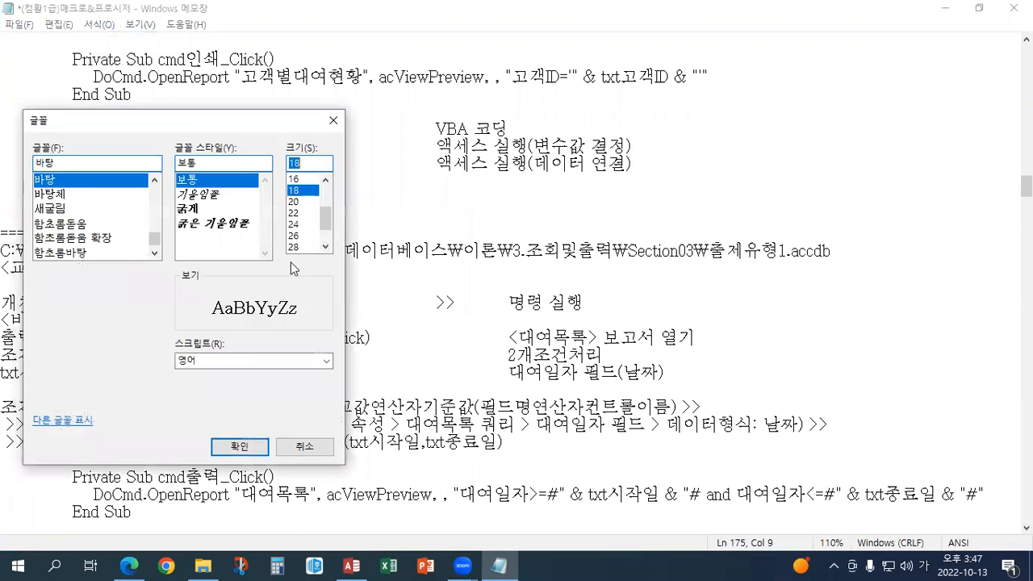
{"action": "left_click", "coordinate": [239, 446]}
Replace the finished expression under the rules for values equal to the txt성명 control with 성명=txt성명
{"action": "scroll", "coordinate": [308, 366], "scroll_direction": "up", "scroll_amount": 12}
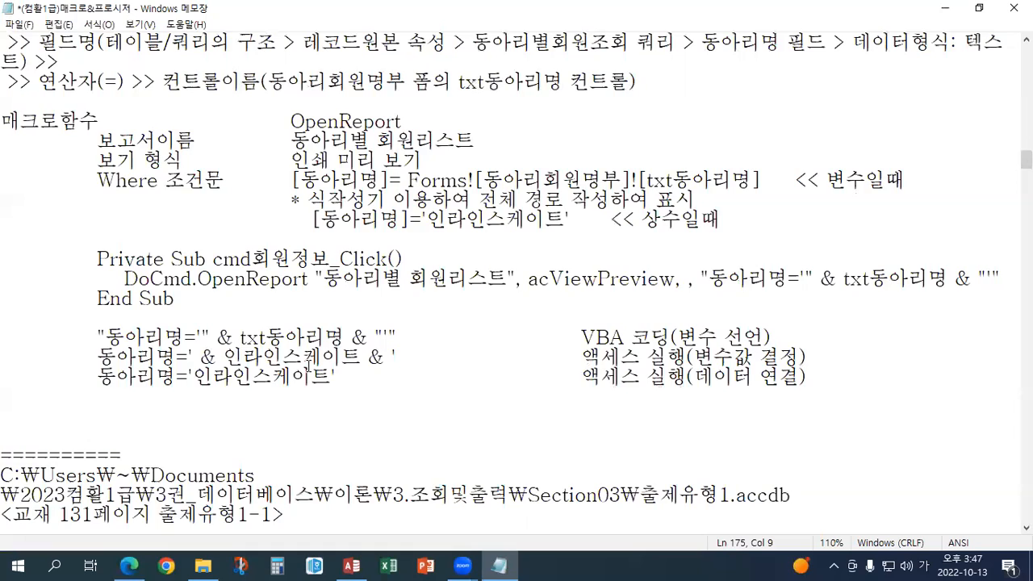
{"action": "scroll", "coordinate": [308, 366], "scroll_direction": "up", "scroll_amount": 10}
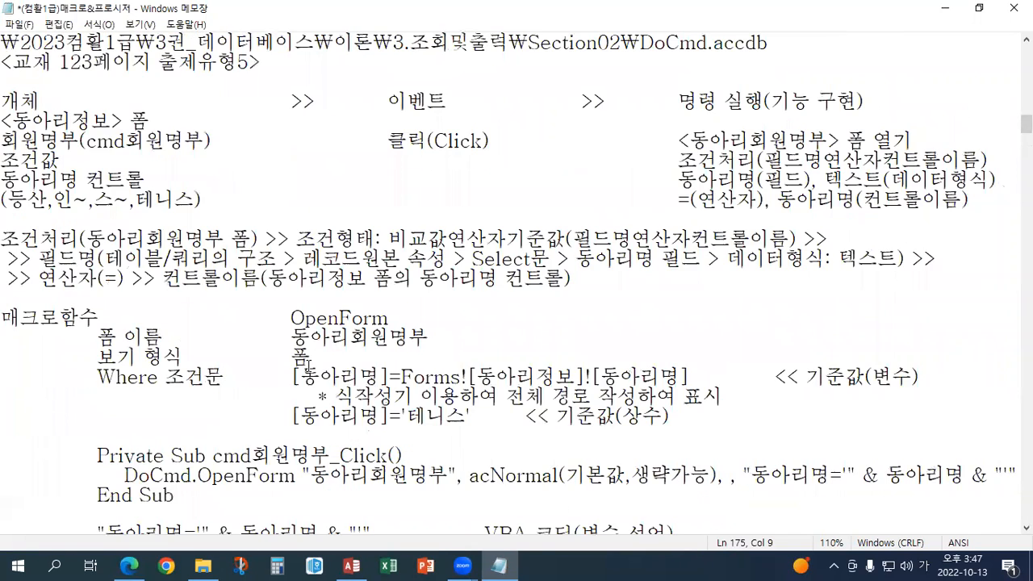
{"action": "scroll", "coordinate": [309, 365], "scroll_direction": "up", "scroll_amount": 10}
{"action": "scroll", "coordinate": [308, 364], "scroll_direction": "up", "scroll_amount": 3}
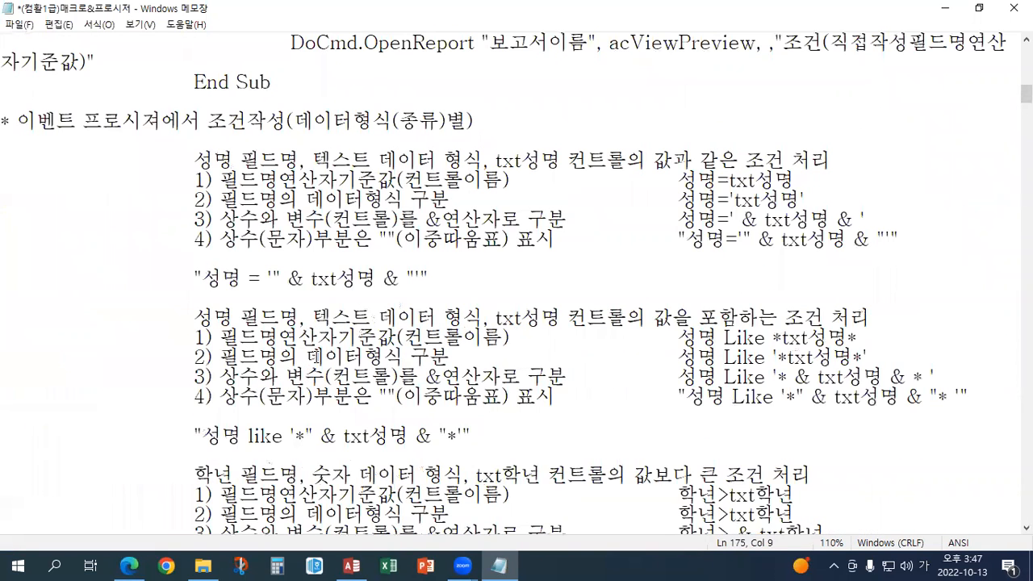
{"action": "left_click", "coordinate": [78, 156]}
{"action": "left_click_drag", "start_coordinate": [194, 278], "coordinate": [428, 277]}
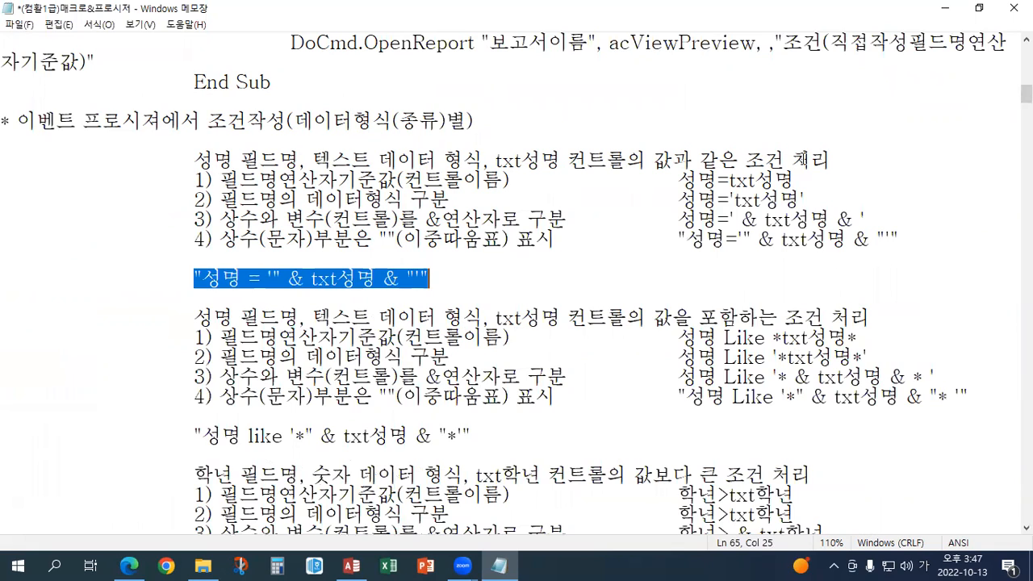
{"action": "key", "text": "Delete"}
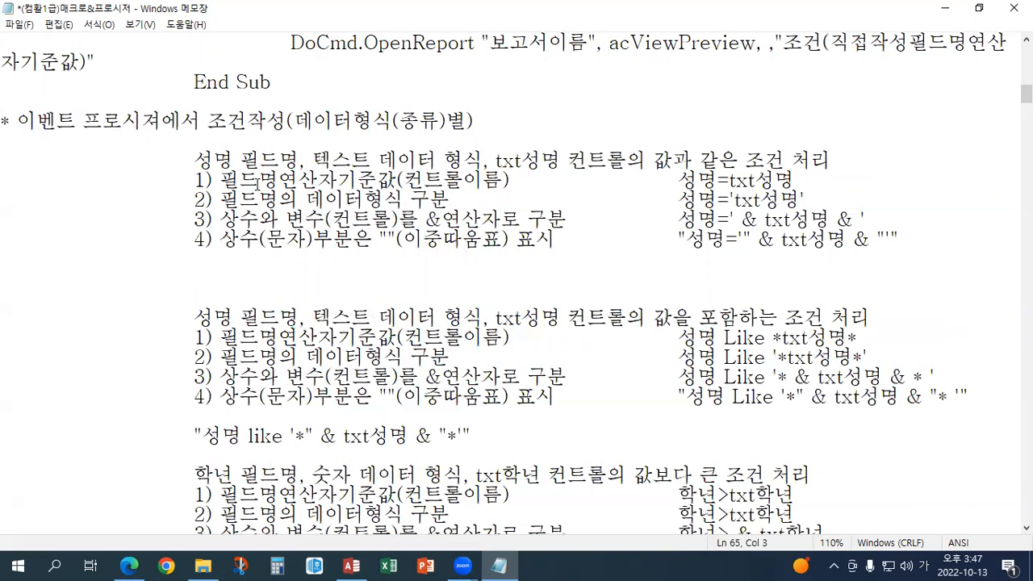
{"action": "type", "text": "성명=txt"}
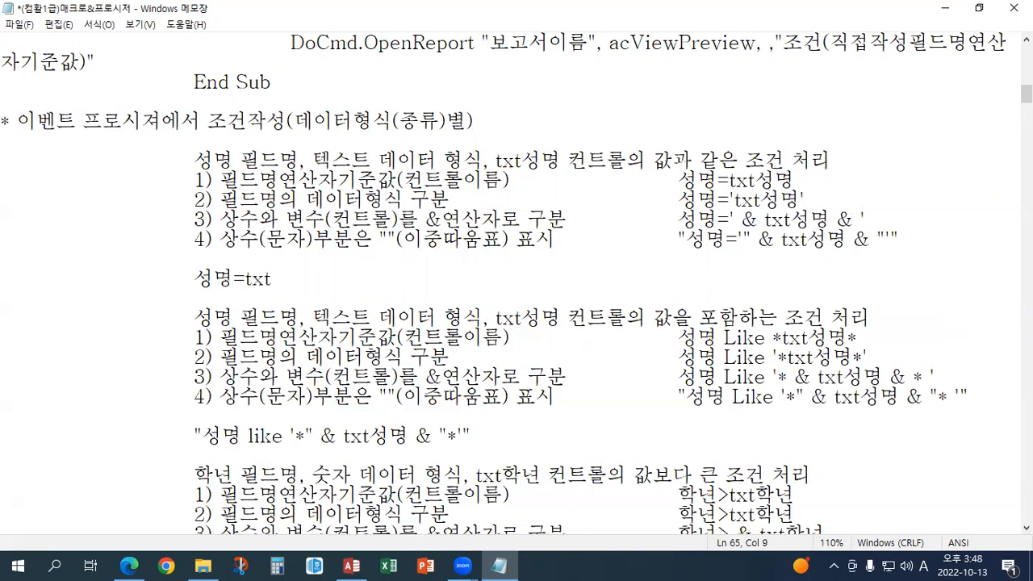
{"action": "type", "text": "성명"}
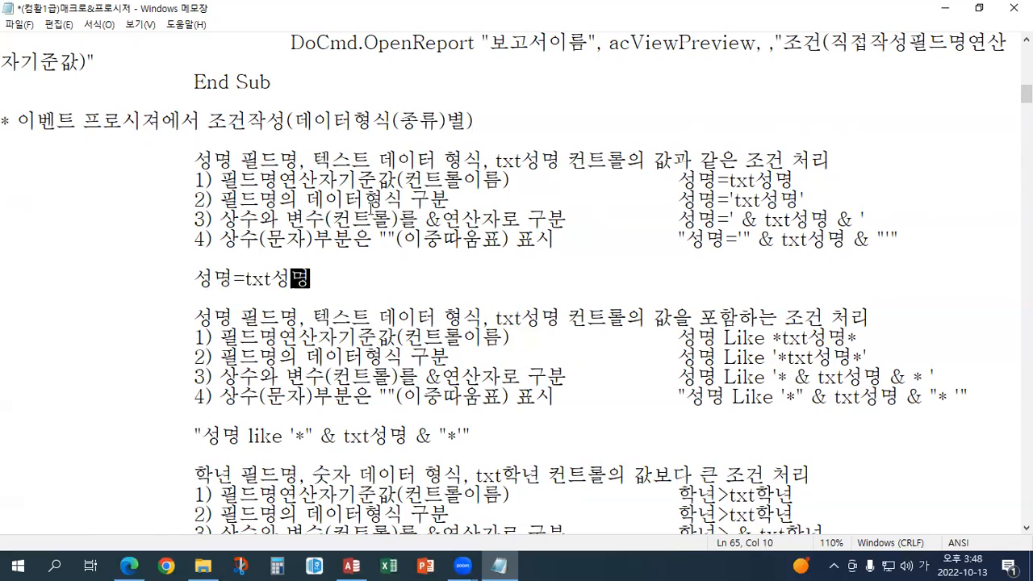
Enclose txt성명 in single quotes so the practice line reads 성명='txt성명'
{"action": "left_click", "coordinate": [247, 279]}
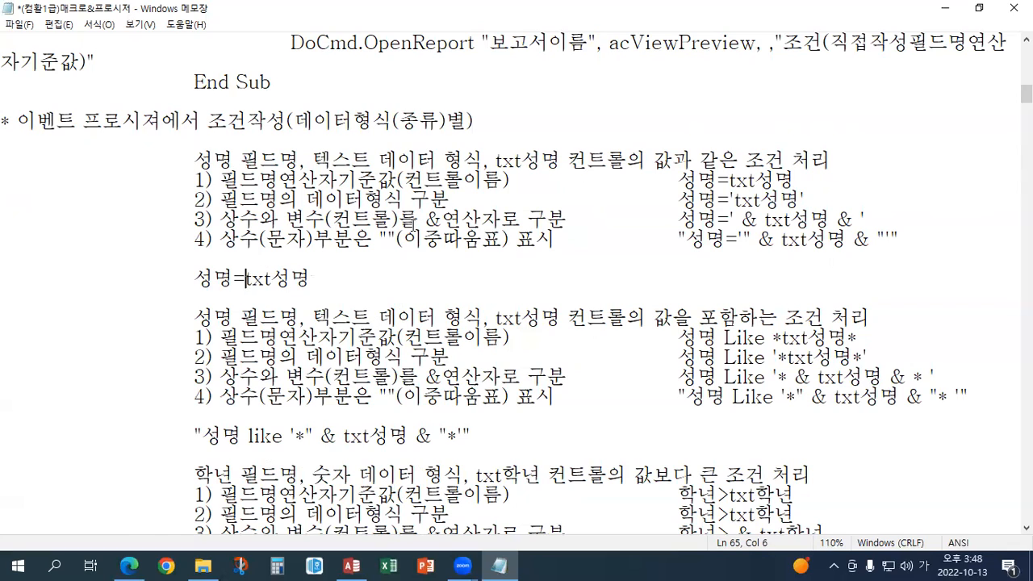
{"action": "type", "text": "'"}
{"action": "key", "text": "End"}
{"action": "type", "text": "'"}
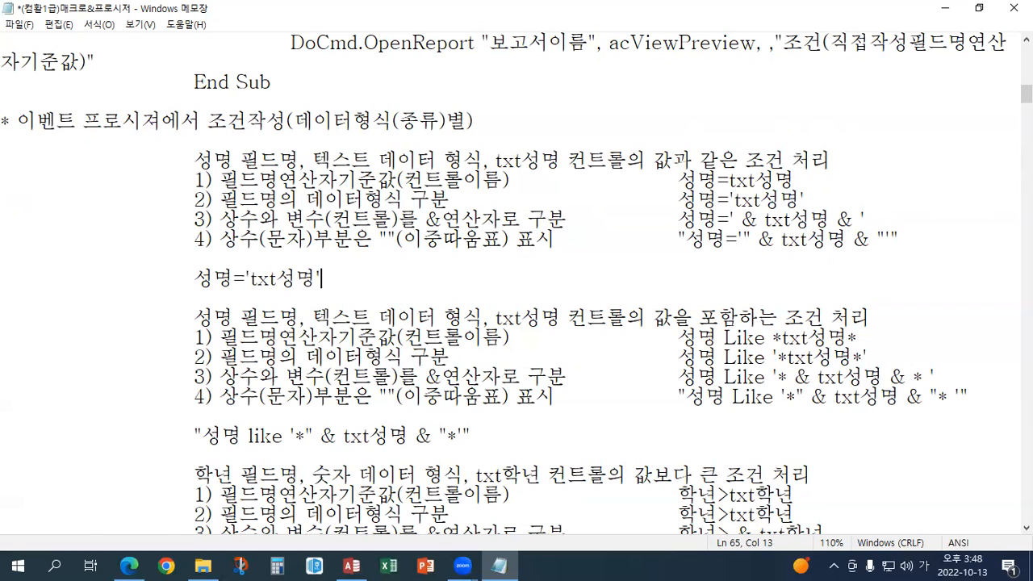
Separate the txt성명 variable from the constants with spaced & operators, giving 성명=' & txt성명 & '
{"action": "key", "text": "Left"}
{"action": "key", "text": "Left"}
{"action": "key", "text": "Left"}
{"action": "key", "text": "Left"}
{"action": "key", "text": "Left"}
{"action": "key", "text": "Left"}
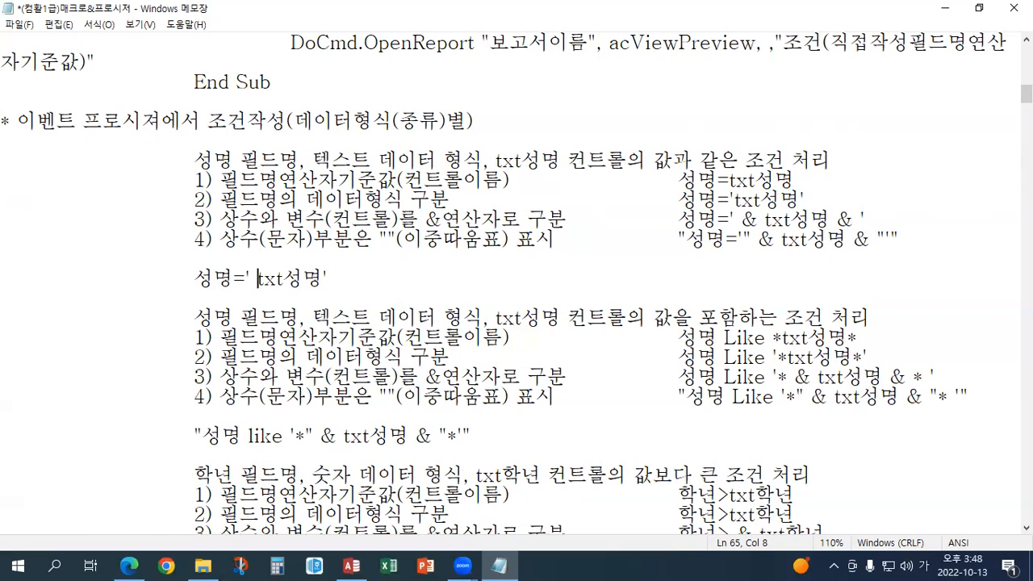
{"action": "key", "text": "BackSpace"}
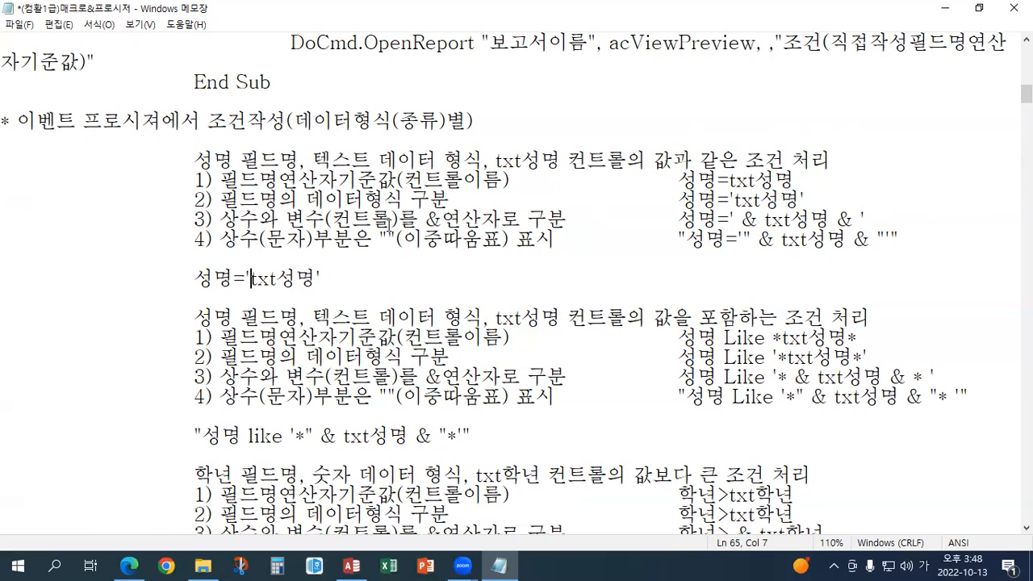
{"action": "type", "text": "&"}
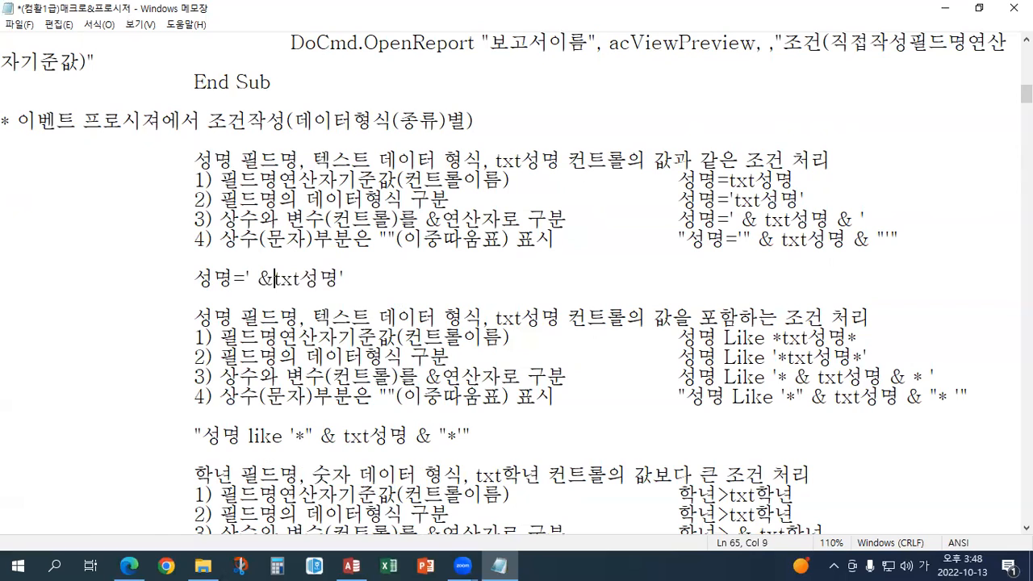
{"action": "key", "text": "Right"}
{"action": "key", "text": "Right"}
{"action": "key", "text": "Right"}
{"action": "key", "text": "Right"}
{"action": "key", "text": "Right"}
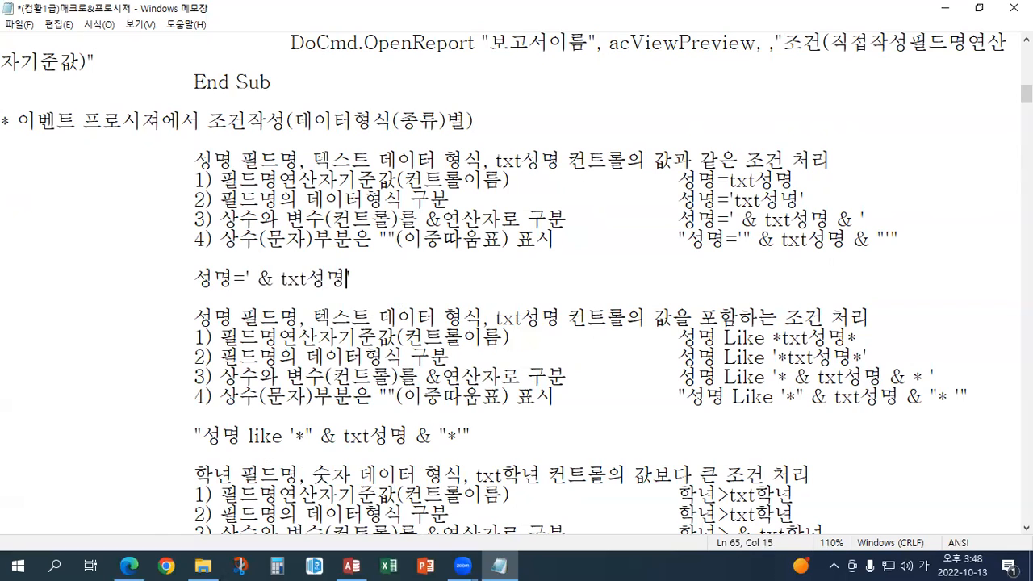
{"action": "type", "text": "&"}
Wrap both constant parts of the equality expression in double quotes, giving "성명='" & txt성명 & "'"
{"action": "scroll", "coordinate": [377, 278], "scroll_direction": "up", "scroll_amount": 1}
{"action": "scroll", "coordinate": [334, 191], "scroll_direction": "up", "scroll_amount": 1}
{"action": "scroll", "coordinate": [309, 235], "scroll_direction": "down", "scroll_amount": 1}
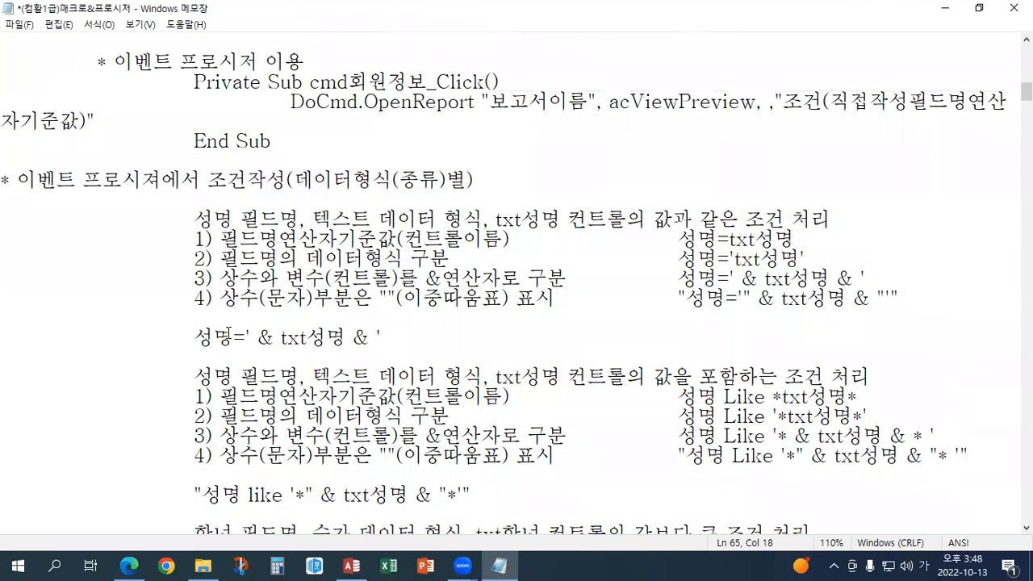
{"action": "left_click_drag", "start_coordinate": [194, 336], "coordinate": [245, 335]}
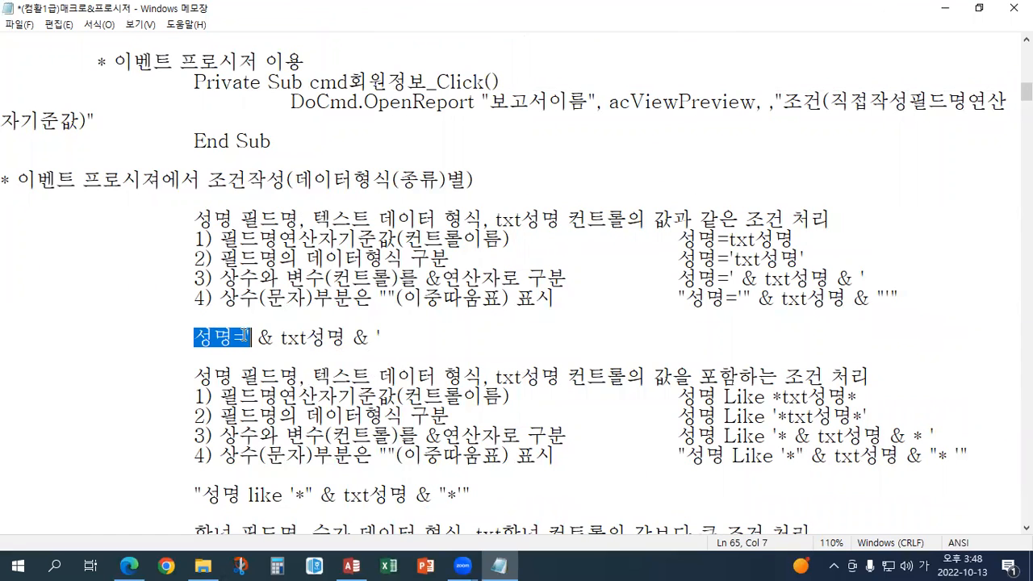
{"action": "left_click", "coordinate": [210, 338]}
{"action": "key", "text": "Home"}
{"action": "type", "text": "\""}
{"action": "key", "text": "Right"}
{"action": "key", "text": "Right"}
{"action": "key", "text": "Right"}
{"action": "key", "text": "Right"}
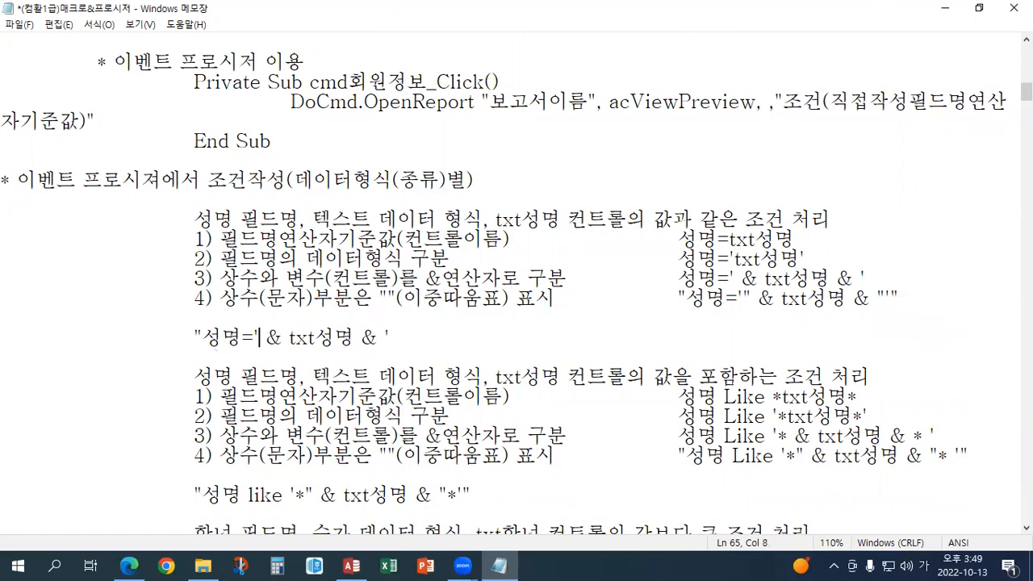
{"action": "type", "text": "\""}
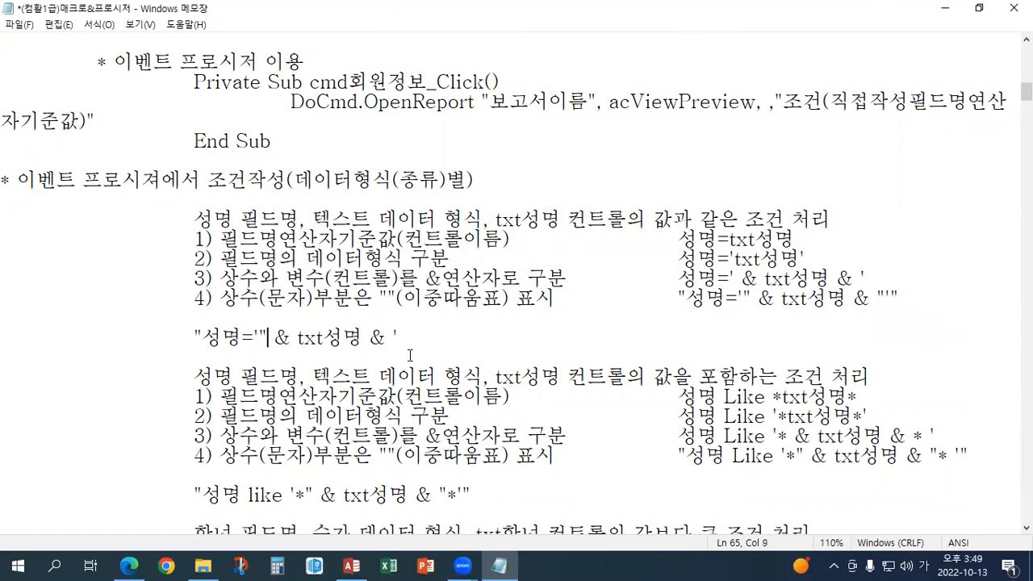
{"action": "left_click", "coordinate": [394, 336]}
{"action": "type", "text": "\""}
{"action": "key", "text": "Right"}
{"action": "type", "text": "\""}
Delete the finished like expression under the rules for values that contain the txt성명 control's value
{"action": "left_click", "coordinate": [1026, 529]}
{"action": "left_click", "coordinate": [1026, 529]}
{"action": "left_click", "coordinate": [1027, 528]}
{"action": "left_click", "coordinate": [1026, 528]}
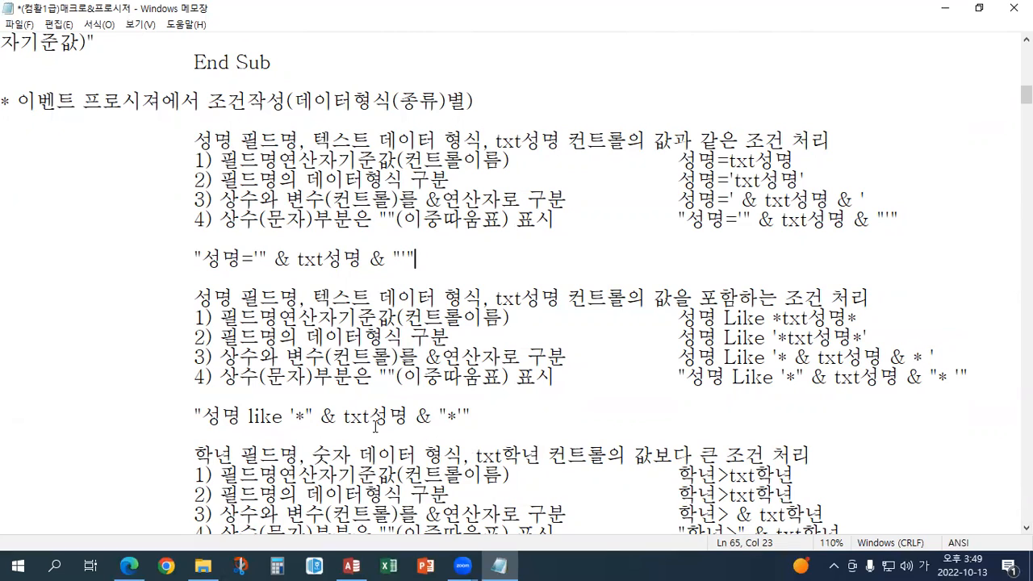
{"action": "mouse_move", "coordinate": [201, 415]}
{"action": "left_mouse_down"}
{"action": "mouse_move", "coordinate": [468, 416]}
{"action": "mouse_move", "coordinate": [193, 416]}
{"action": "left_mouse_up"}
{"action": "key", "text": "Delete"}
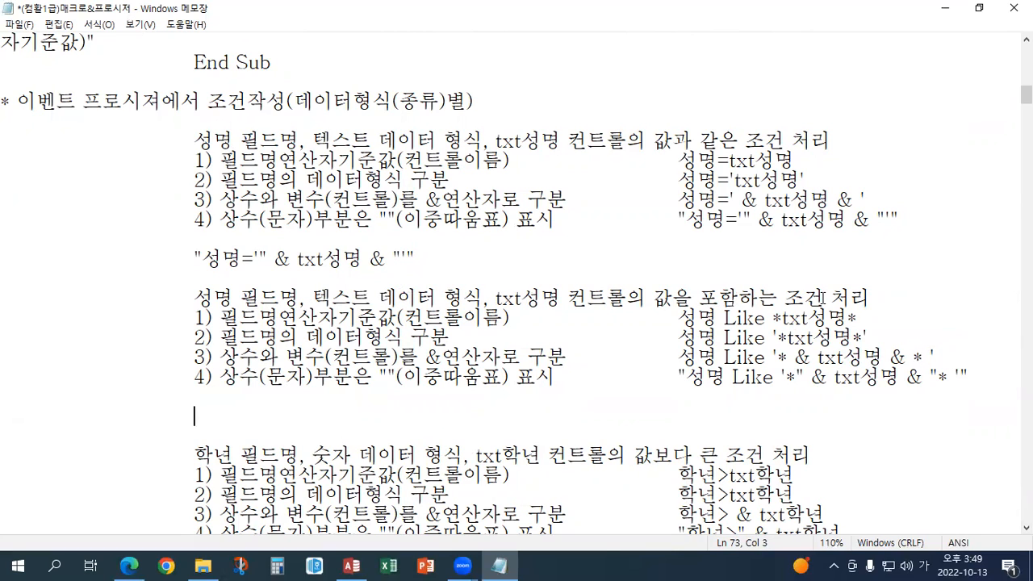
{"action": "left_click_drag", "start_coordinate": [700, 298], "coordinate": [735, 298]}
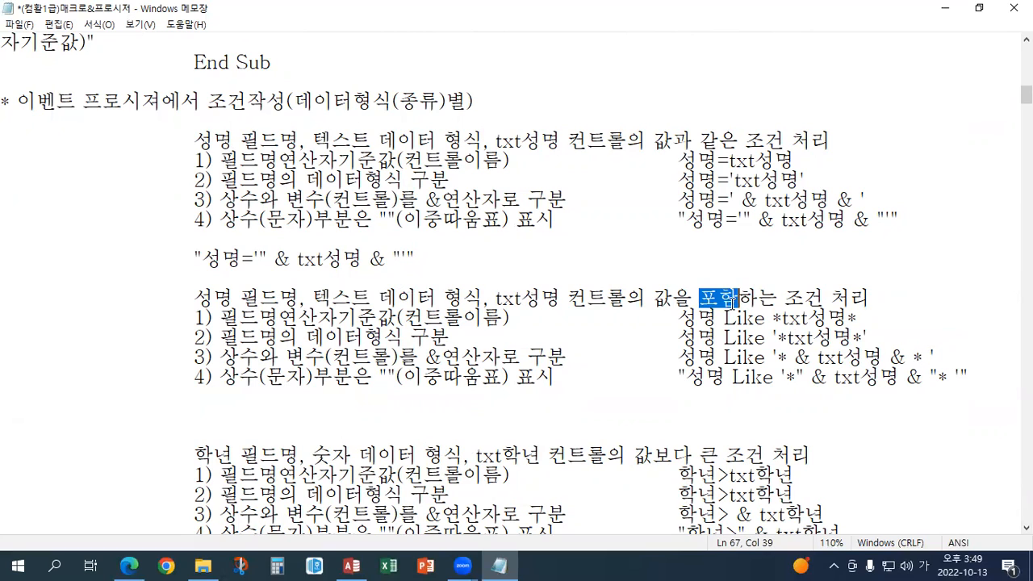
{"action": "left_click", "coordinate": [210, 416]}
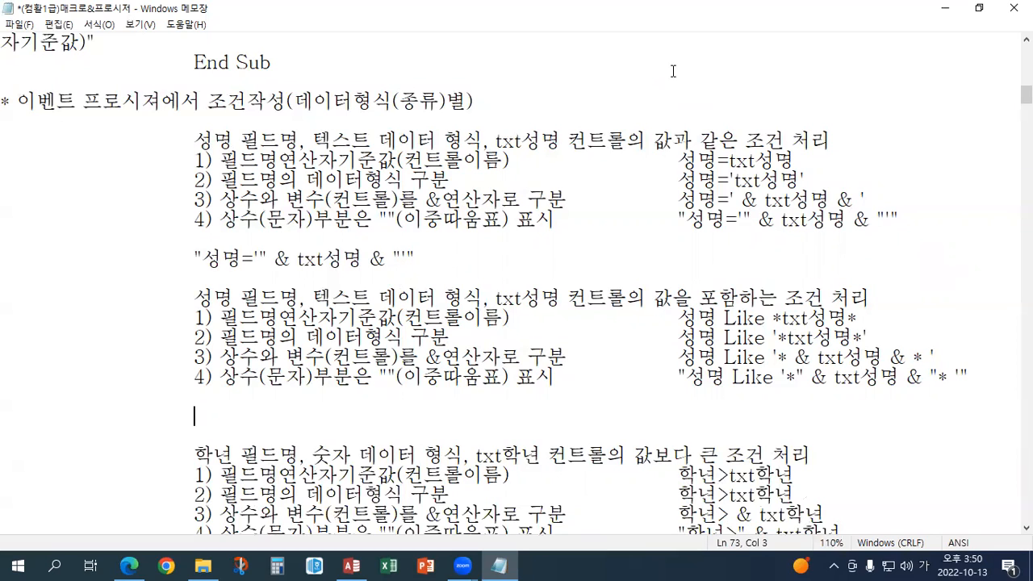
Enter 성명like on the emptied line under the contains-condition rules
{"action": "type", "text": "성명"}
{"action": "key", "text": "BackSpace"}
{"action": "type", "text": "ㅣ"}
{"action": "key", "text": "BackSpace"}
{"action": "key", "text": "Hangul"}
{"action": "type", "text": "like"}
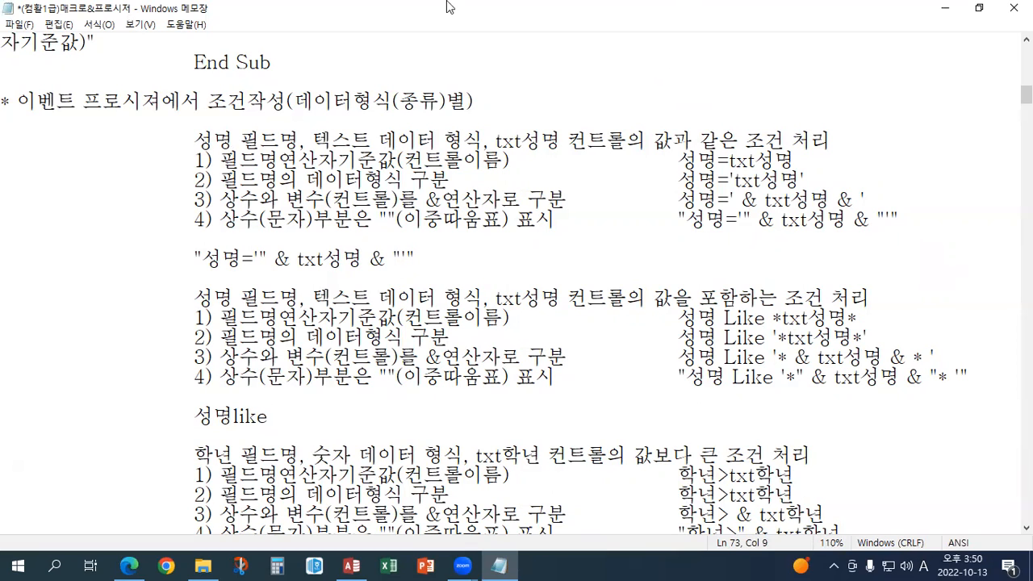
Add a space on each side of the equals sign in the equality expression
{"action": "left_click", "coordinate": [242, 260]}
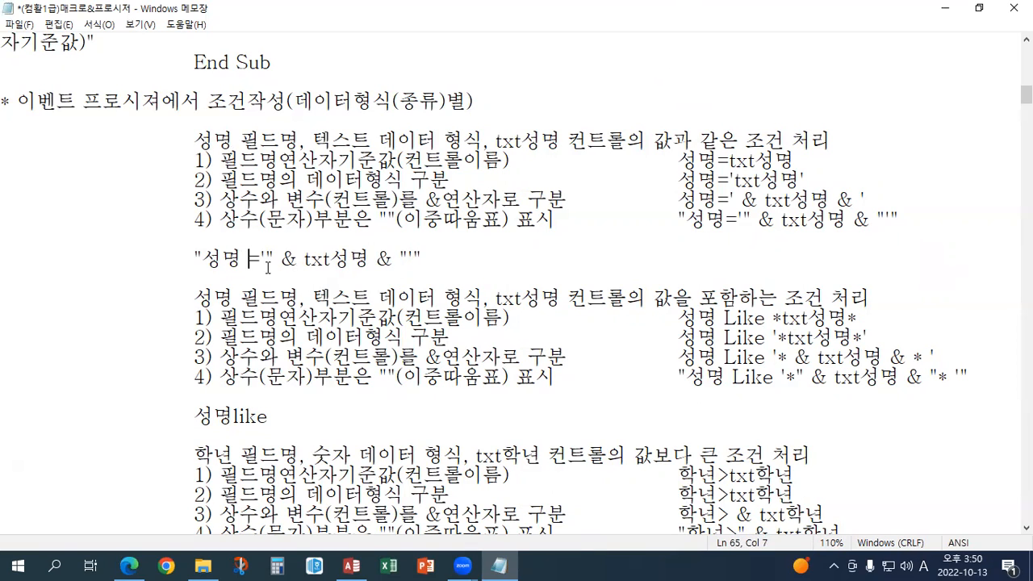
{"action": "key", "text": "Right"}
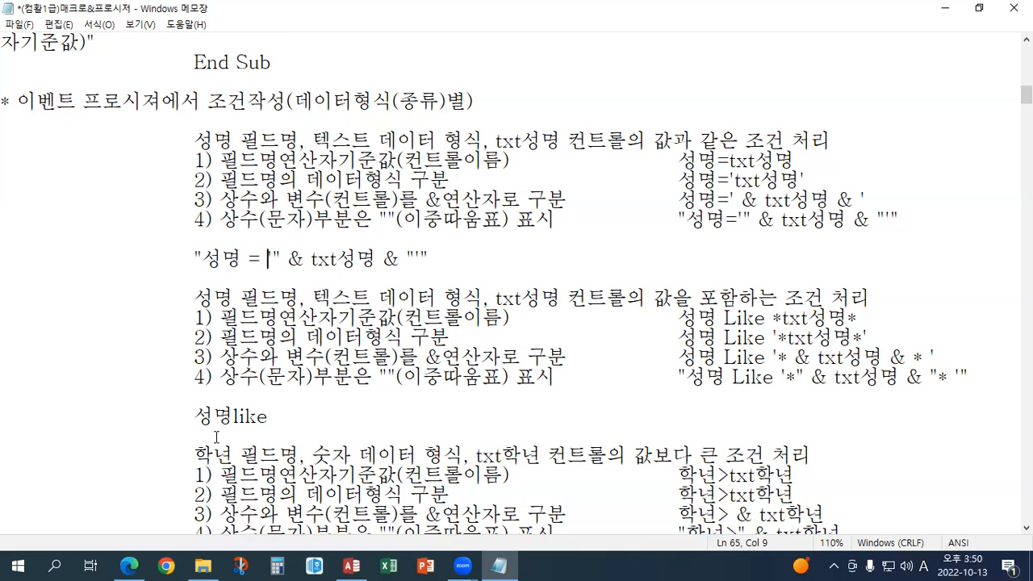
Insert a space between 성명 and like in the contains-condition line, plus one after like
{"action": "scroll", "coordinate": [215, 436], "scroll_direction": "down", "scroll_amount": 1}
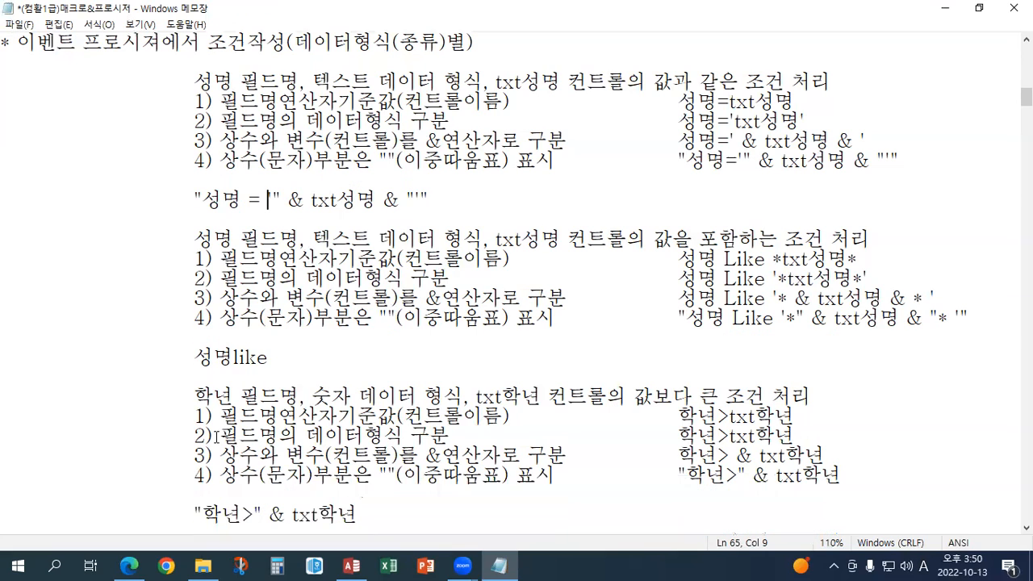
{"action": "left_click_drag", "start_coordinate": [197, 358], "coordinate": [315, 366]}
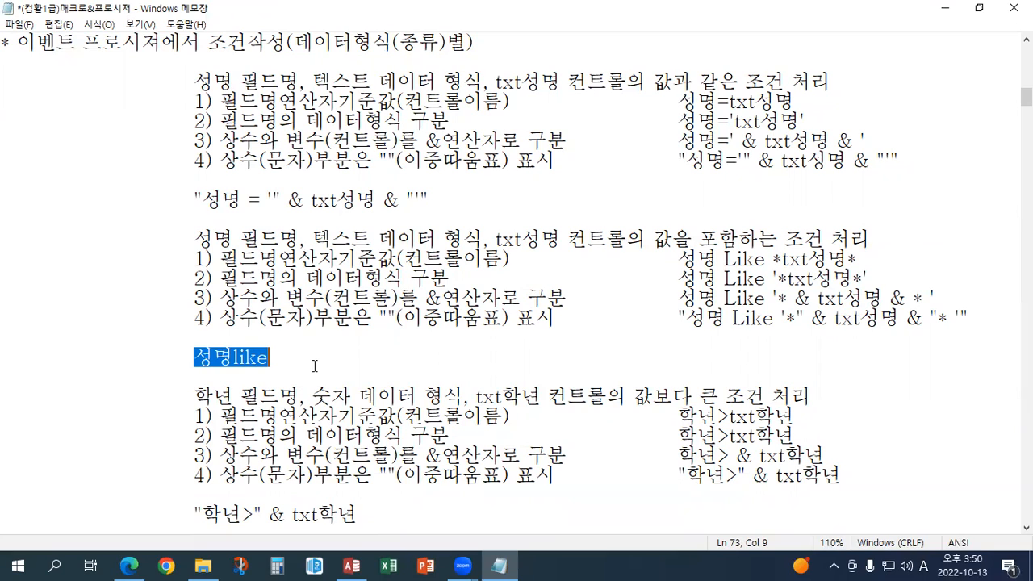
{"action": "key", "text": "Left"}
{"action": "key", "text": "Right"}
{"action": "key", "text": "Right"}
{"action": "key", "text": "Right"}
{"action": "key", "text": "Right"}
{"action": "key", "text": "Right"}
{"action": "key", "text": "Right"}
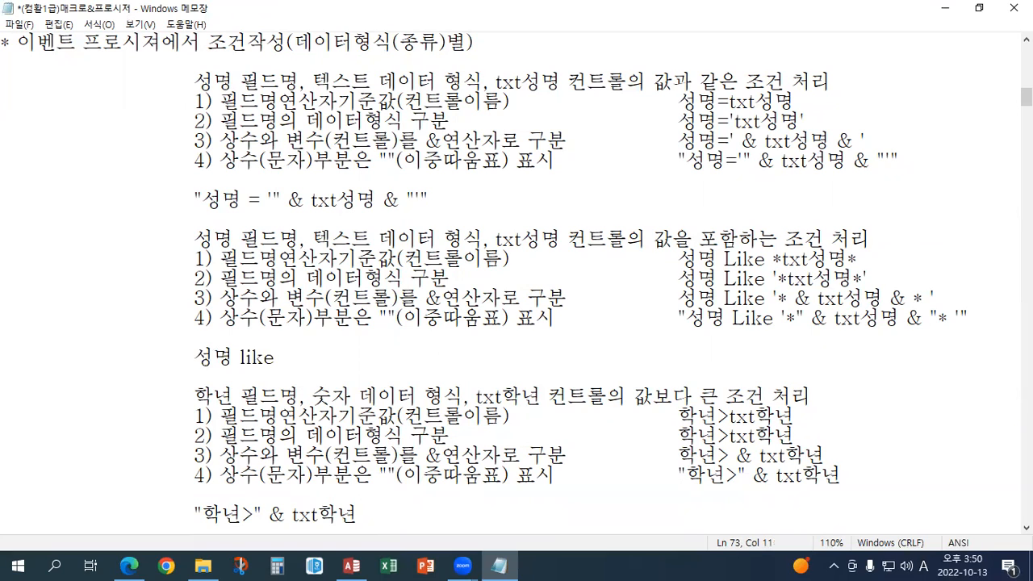
Append *txt성명* to the like expression, and highlight its 성명 field name
{"action": "type", "text": "*txt"}
{"action": "key", "text": "Hangul"}
{"action": "type", "text": "성며"}
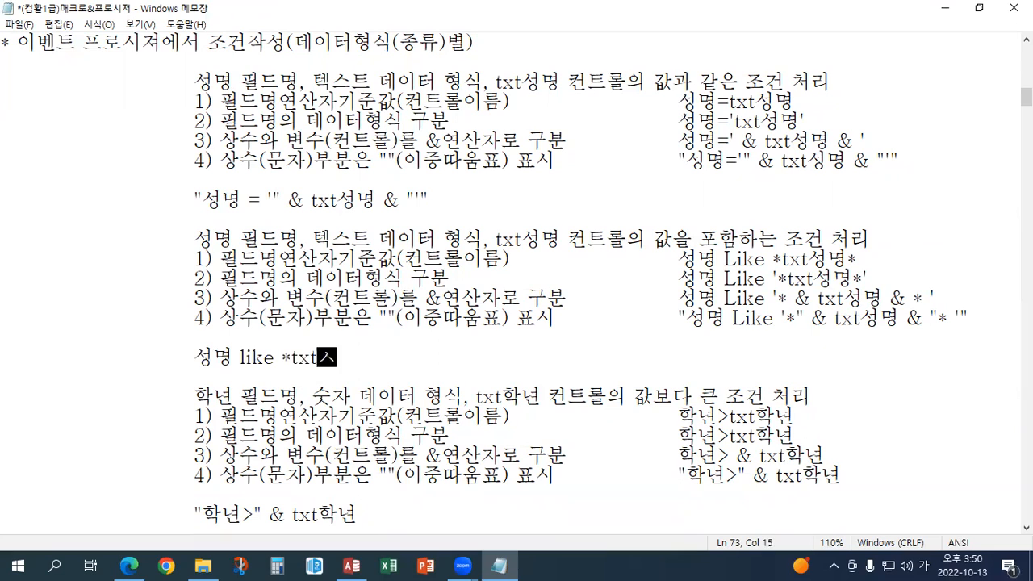
{"action": "type", "text": "ㅇ*"}
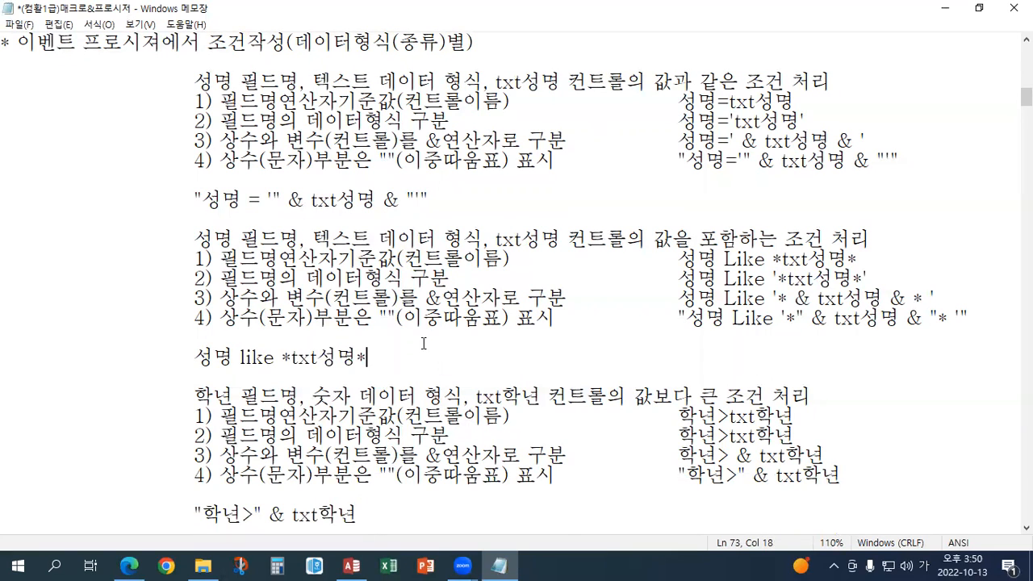
{"action": "left_click_drag", "start_coordinate": [194, 358], "coordinate": [234, 359]}
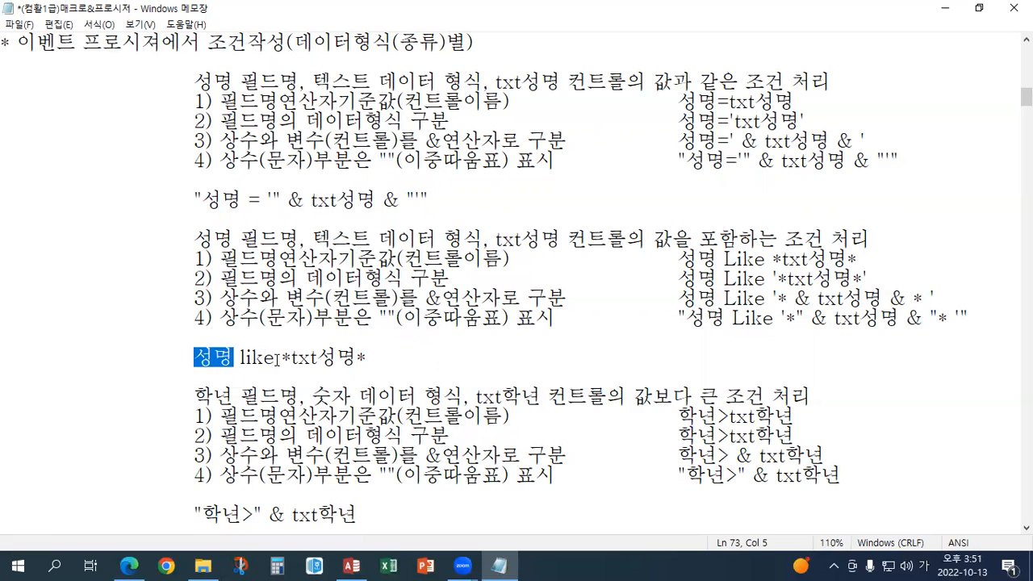
Enclose *txt성명* in single quotes in the 성명 like expression
{"action": "left_click", "coordinate": [282, 359]}
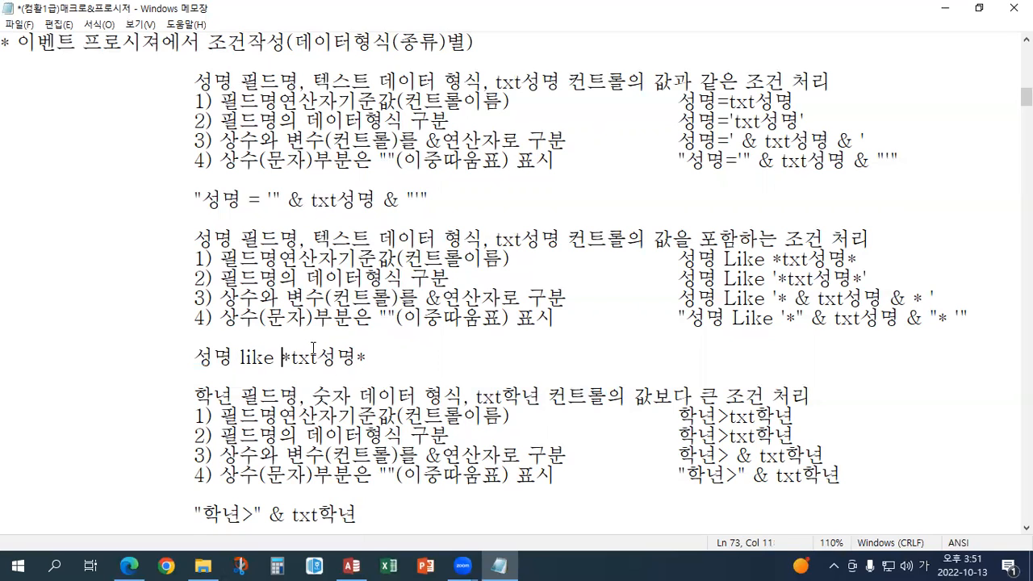
{"action": "type", "text": "'"}
{"action": "left_click", "coordinate": [378, 357]}
{"action": "type", "text": "'"}
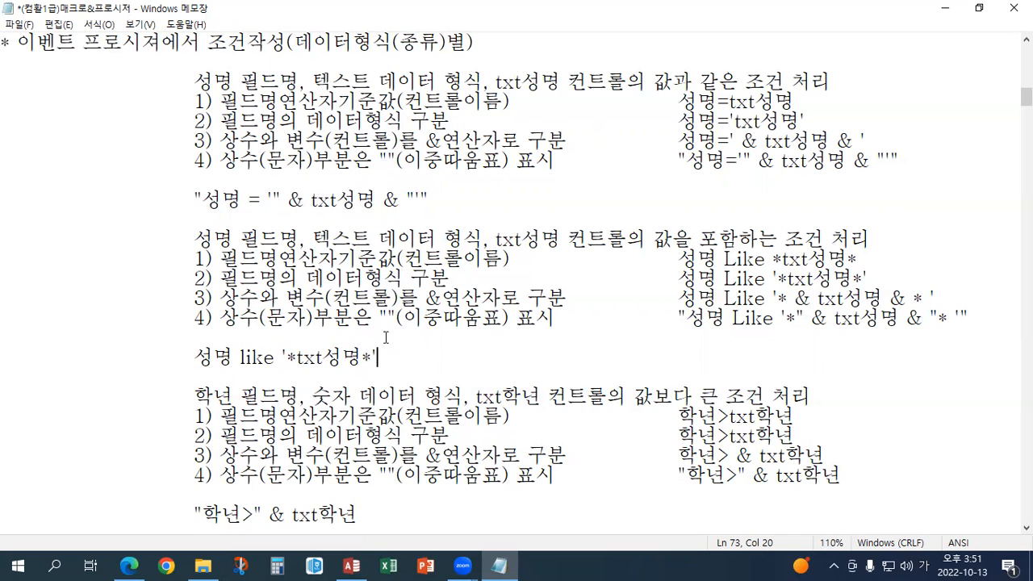
Set txt성명 off from the asterisk constants in the like expression with a spaced & operator on each side
{"action": "left_click", "coordinate": [296, 359]}
{"action": "type", "text": "&"}
{"action": "key", "text": "Right"}
{"action": "key", "text": "Right"}
{"action": "key", "text": "Right"}
{"action": "key", "text": "Right"}
{"action": "key", "text": "Right"}
{"action": "type", "text": "&"}
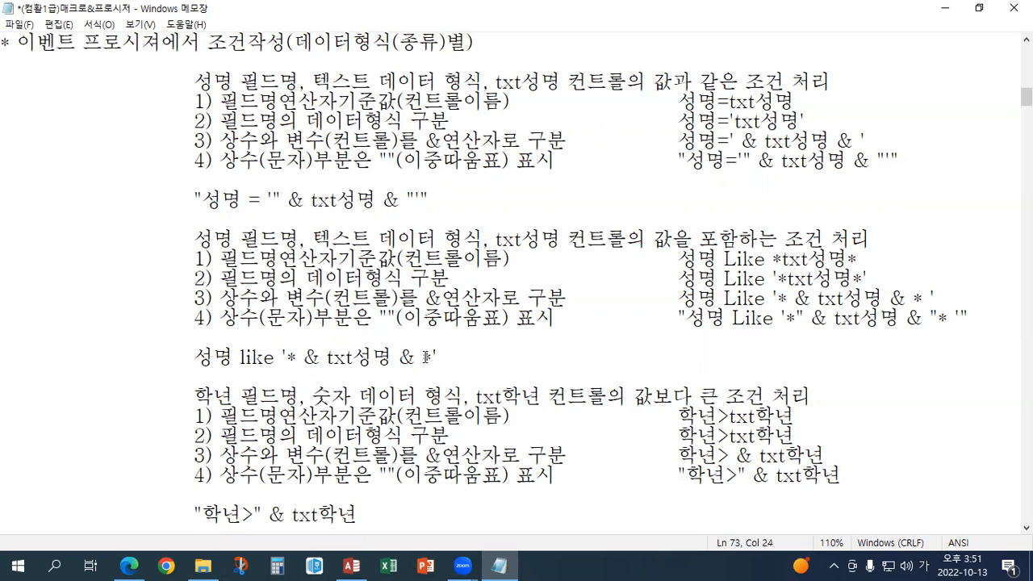
Wrap the constant parts 성명 like '* and *' of the like expression in double quotes
{"action": "left_click_drag", "start_coordinate": [328, 357], "coordinate": [390, 356]}
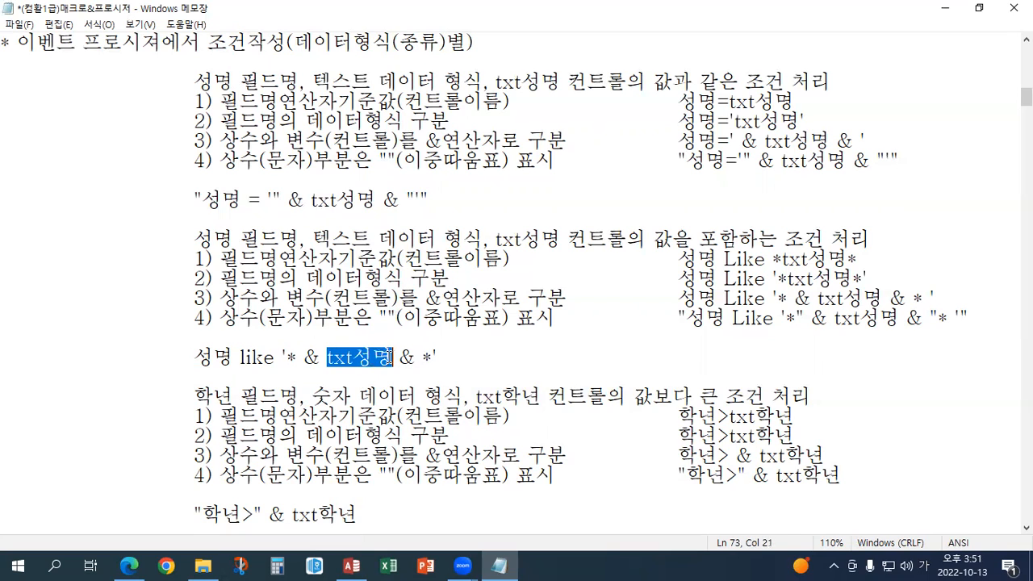
{"action": "left_click_drag", "start_coordinate": [196, 356], "coordinate": [297, 356]}
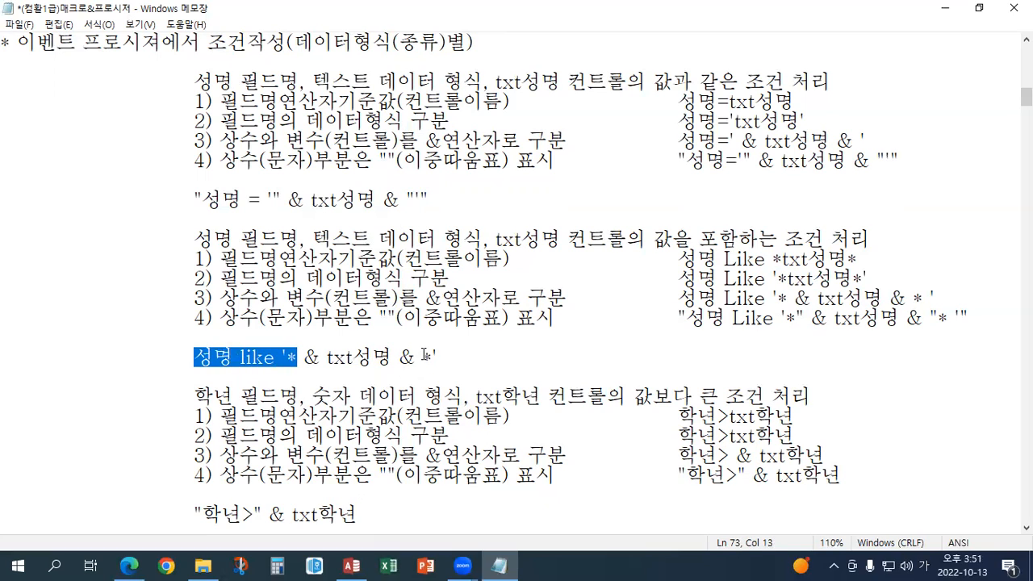
{"action": "left_click_drag", "start_coordinate": [424, 356], "coordinate": [438, 355]}
{"action": "left_click", "coordinate": [203, 356]}
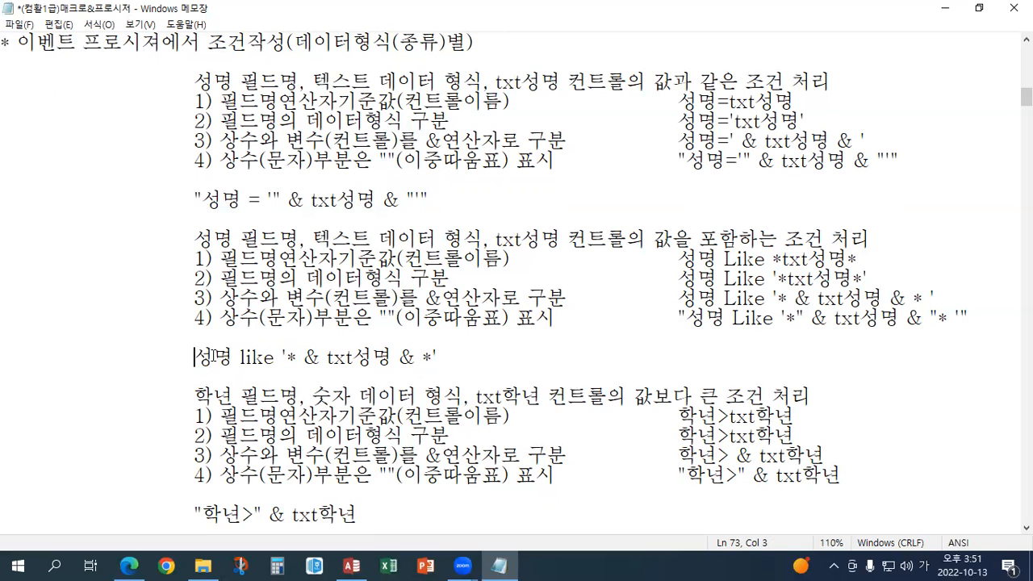
{"action": "type", "text": "\""}
{"action": "left_click", "coordinate": [305, 356]}
{"action": "type", "text": "\""}
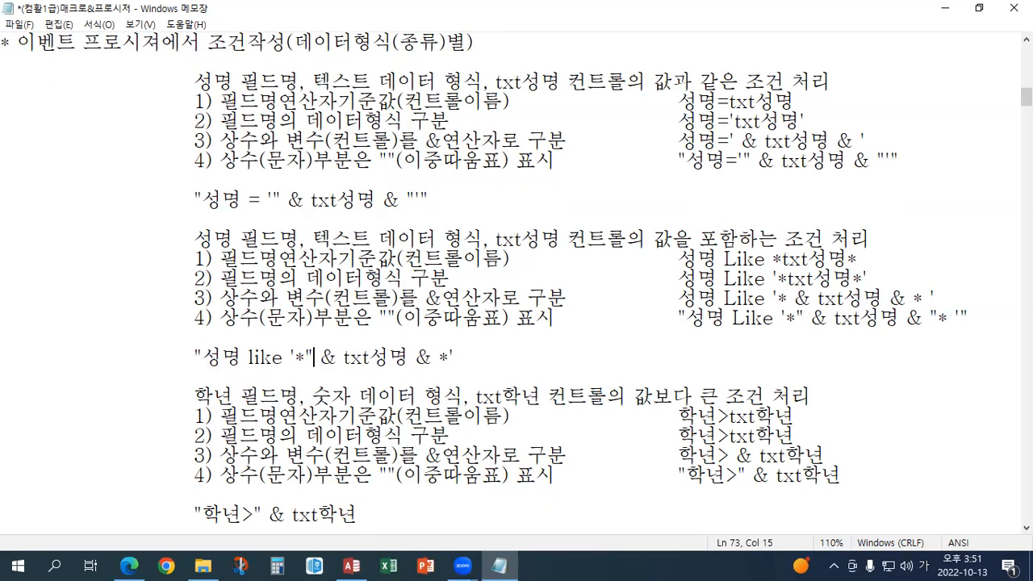
{"action": "left_click", "coordinate": [441, 357]}
{"action": "type", "text": "\""}
{"action": "left_click", "coordinate": [463, 356]}
{"action": "type", "text": "\""}
{"action": "scroll", "coordinate": [487, 321], "scroll_direction": "down", "scroll_amount": 1}
{"action": "left_click_drag", "start_coordinate": [204, 299], "coordinate": [379, 304]}
{"action": "left_click", "coordinate": [363, 300]}
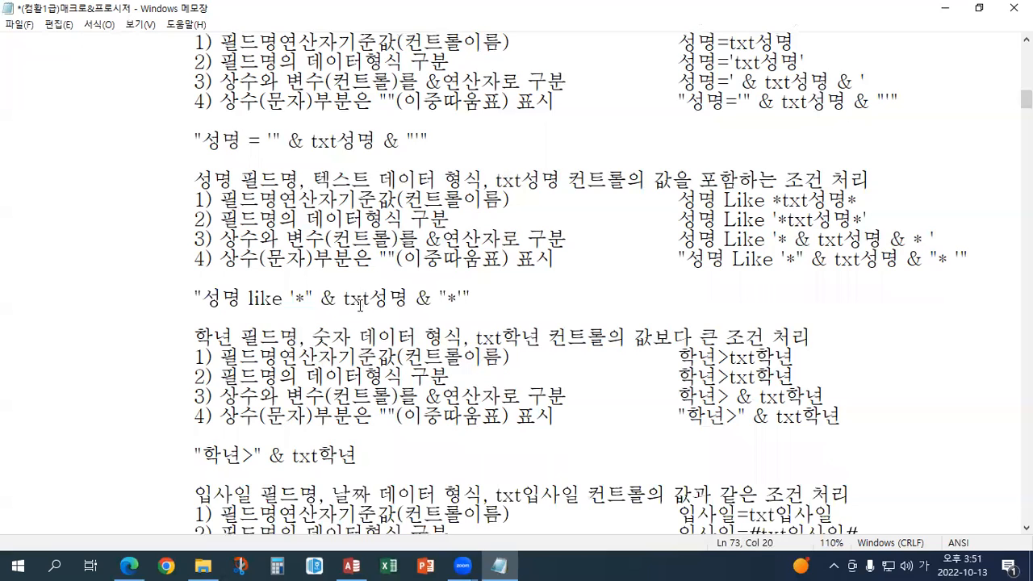
Delete the example expression below the 학년 greater-than condition rules, leaving its line empty
{"action": "scroll", "coordinate": [360, 304], "scroll_direction": "down", "scroll_amount": 3}
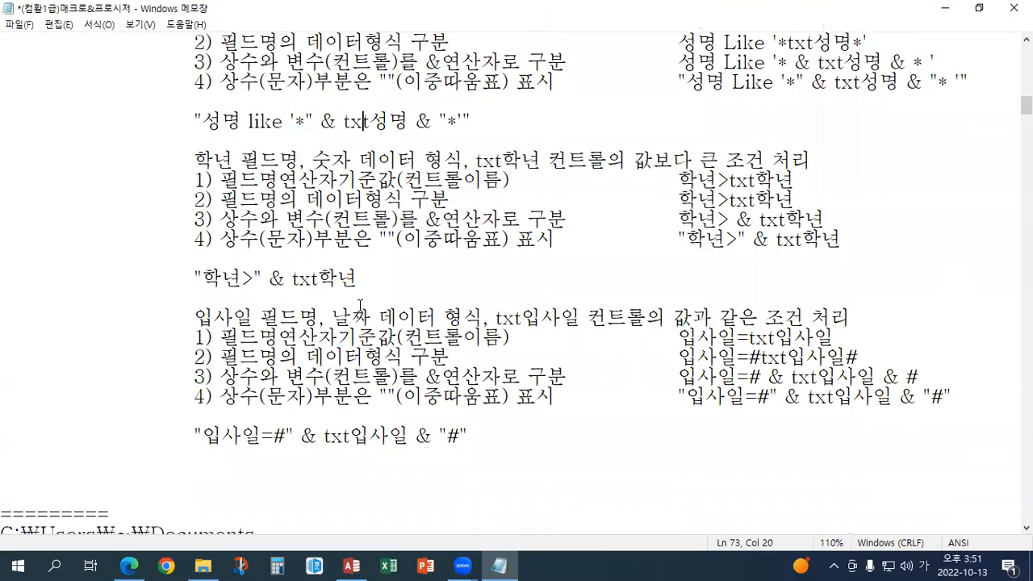
{"action": "scroll", "coordinate": [359, 303], "scroll_direction": "down", "scroll_amount": 1}
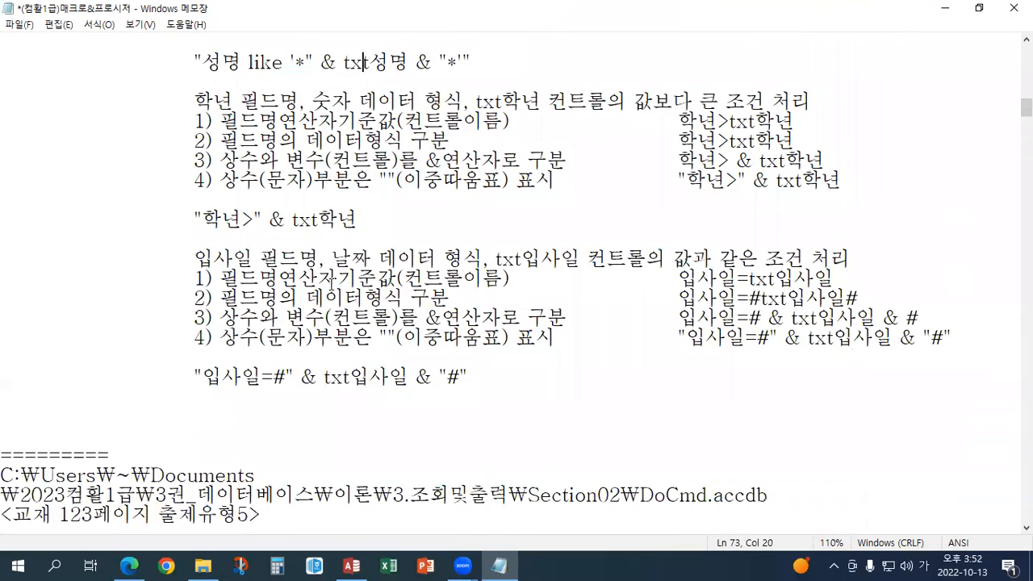
{"action": "left_click_drag", "start_coordinate": [198, 100], "coordinate": [810, 101]}
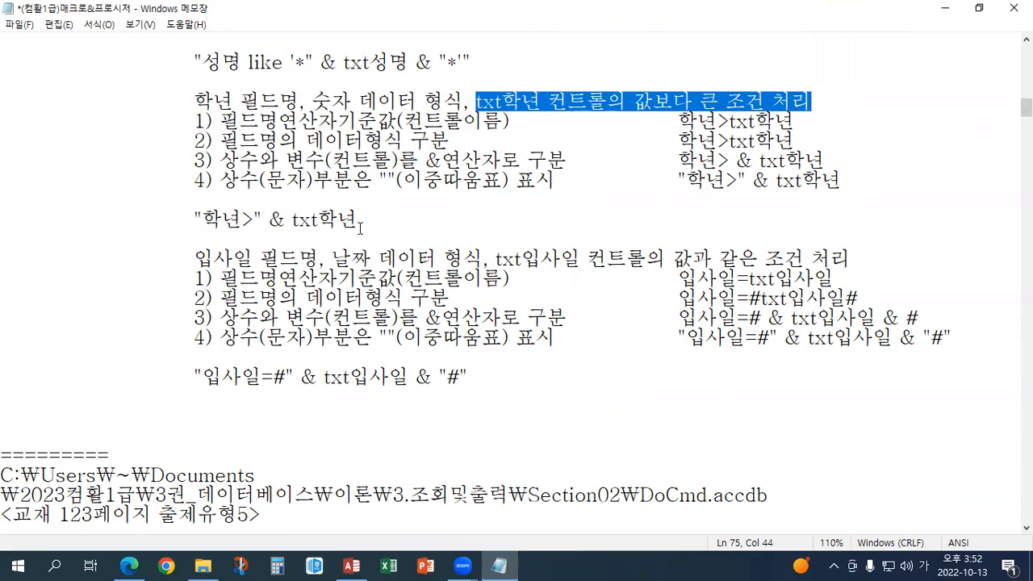
{"action": "left_click_drag", "start_coordinate": [195, 219], "coordinate": [358, 219]}
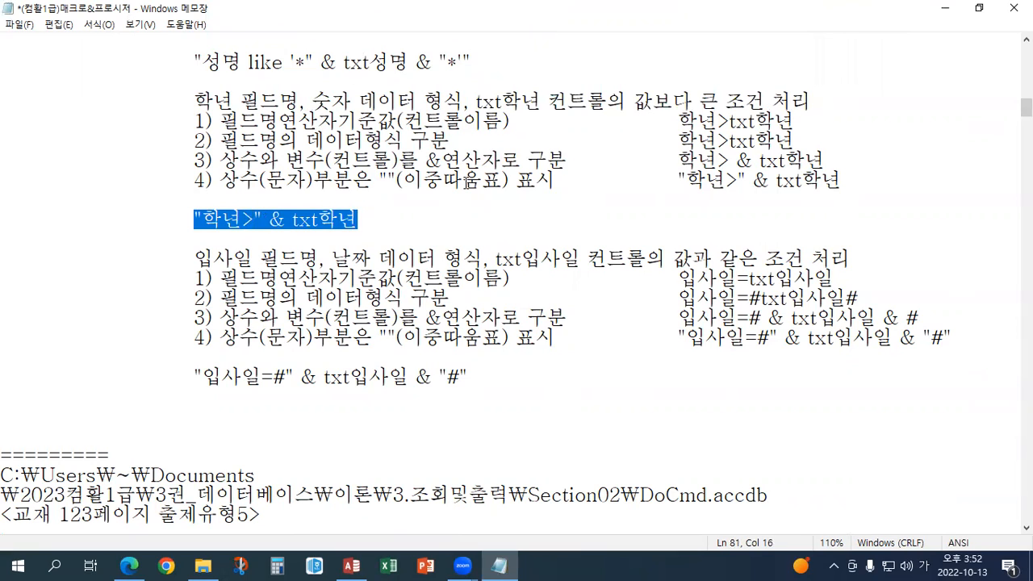
{"action": "key", "text": "Delete"}
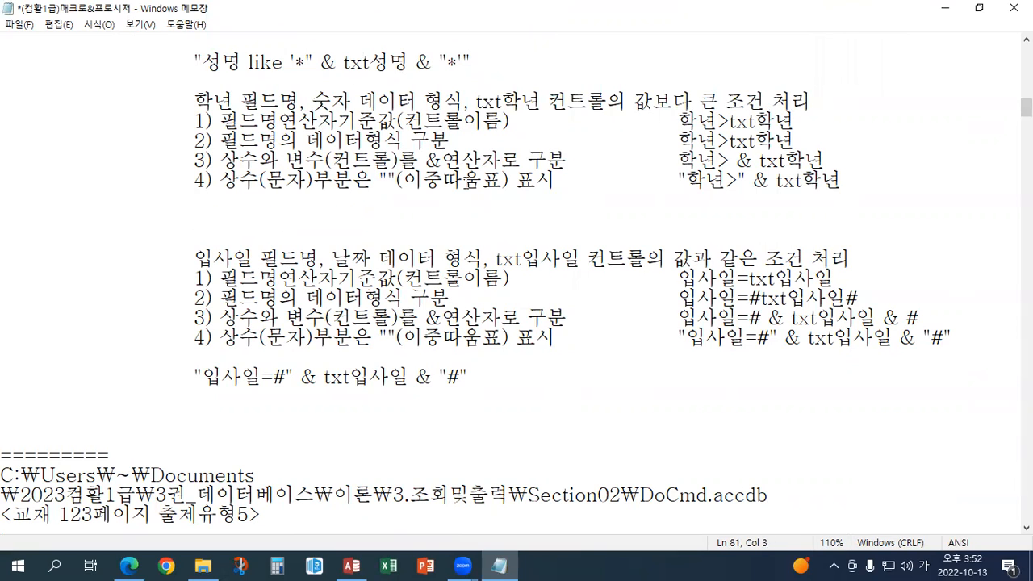
Enter 학년 > txt학년 on the emptied line under the 학년 rules
{"action": "type", "text": "학년>"}
{"action": "key", "text": "Left"}
{"action": "key", "text": "Right"}
{"action": "type", "text": "ㅅ"}
{"action": "key", "text": "BackSpace"}
{"action": "key", "text": "Hangul"}
{"action": "type", "text": "txt"}
{"action": "key", "text": "Hangul"}
{"action": "type", "text": "학년"}
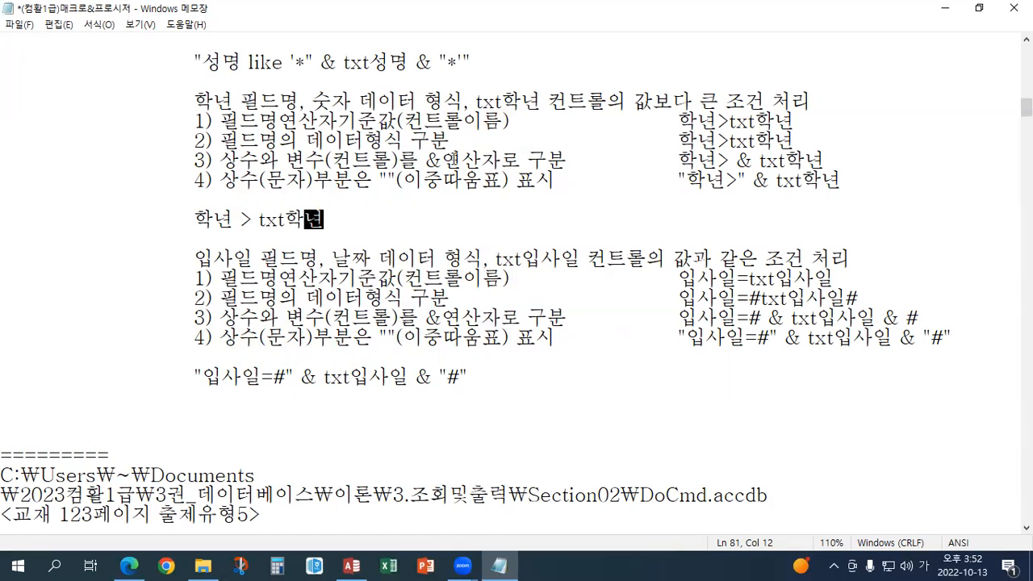
Highlight the 학년 data-type rule, and insert a spaced & operator before txt학년 in the expression
{"action": "left_click_drag", "start_coordinate": [240, 140], "coordinate": [450, 141]}
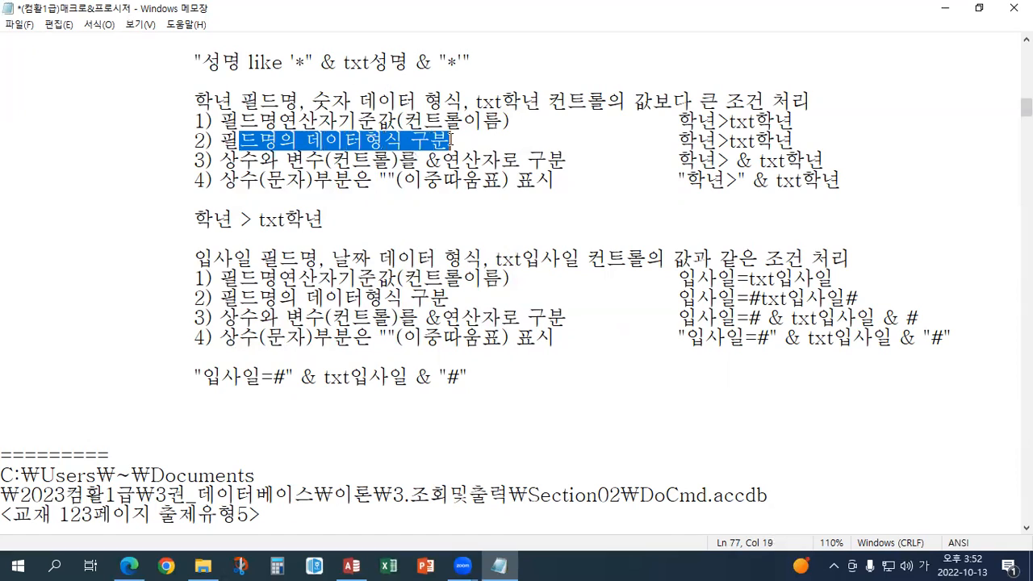
{"action": "left_click", "coordinate": [259, 220]}
{"action": "type", "text": "&"}
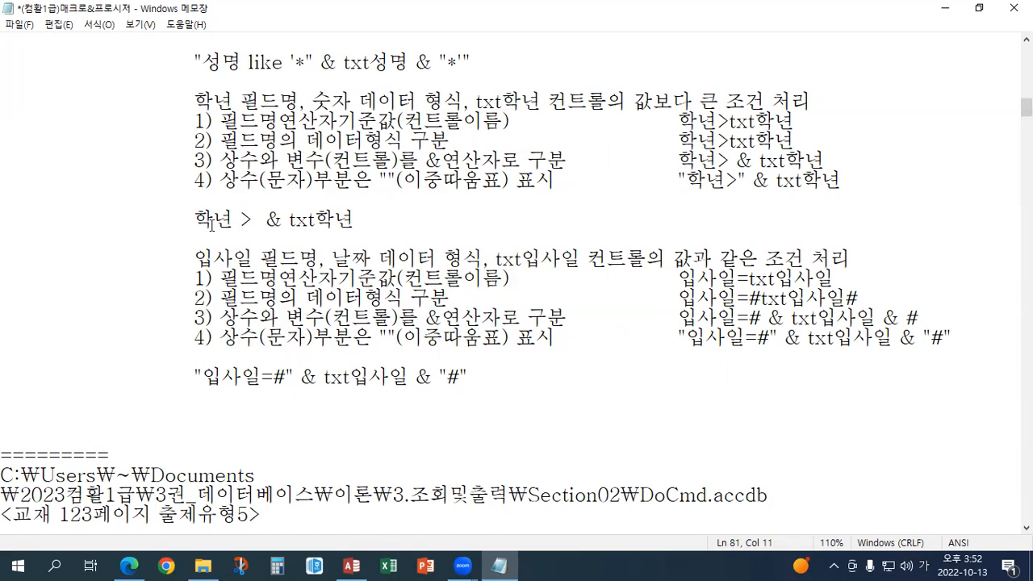
Wrap the constant part 학년 > of the greater-than expression in double quotes
{"action": "left_click_drag", "start_coordinate": [194, 219], "coordinate": [258, 220]}
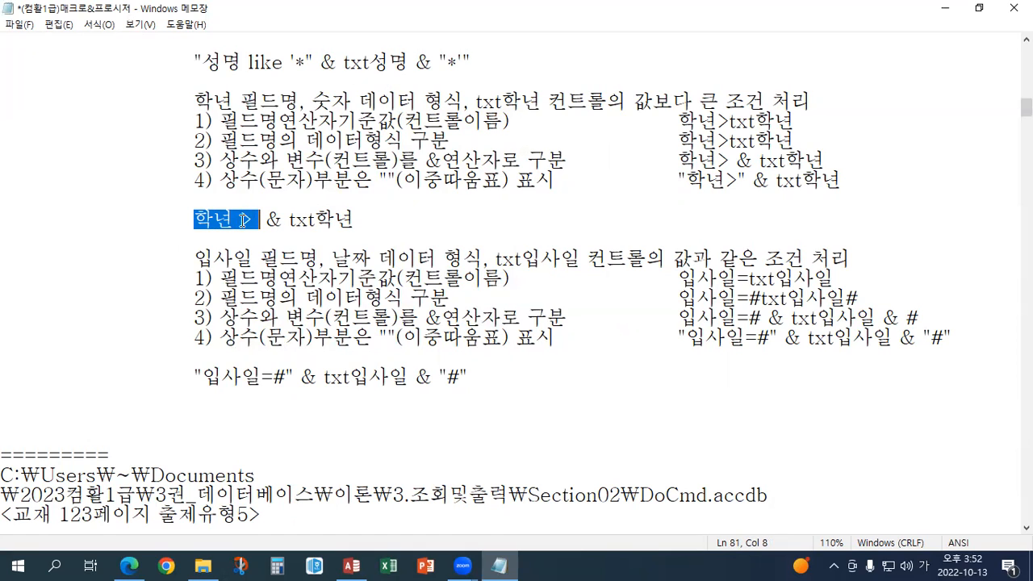
{"action": "left_click", "coordinate": [188, 220]}
{"action": "type", "text": "\""}
{"action": "key", "text": "Right"}
{"action": "key", "text": "Right"}
{"action": "key", "text": "Right"}
{"action": "key", "text": "Right"}
{"action": "key", "text": "Right"}
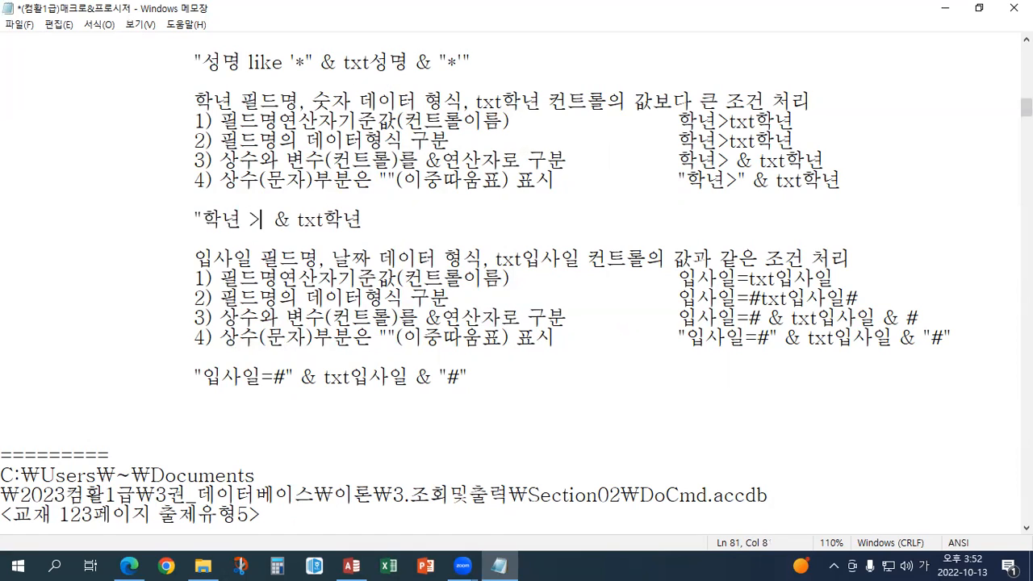
{"action": "type", "text": "\""}
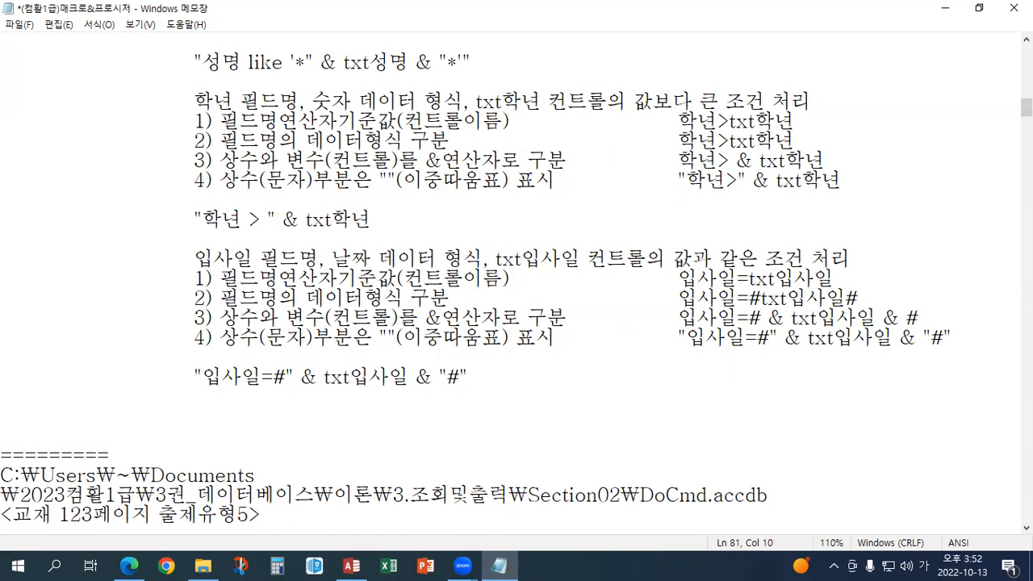
Remove the spaces on both sides of the greater-than sign in the 학년 expression
{"action": "key", "text": "Left"}
{"action": "key", "text": "Left"}
{"action": "key", "text": "Left"}
{"action": "key", "text": "Left"}
{"action": "key", "text": "Delete"}
{"action": "key", "text": "Right"}
{"action": "key", "text": "Delete"}
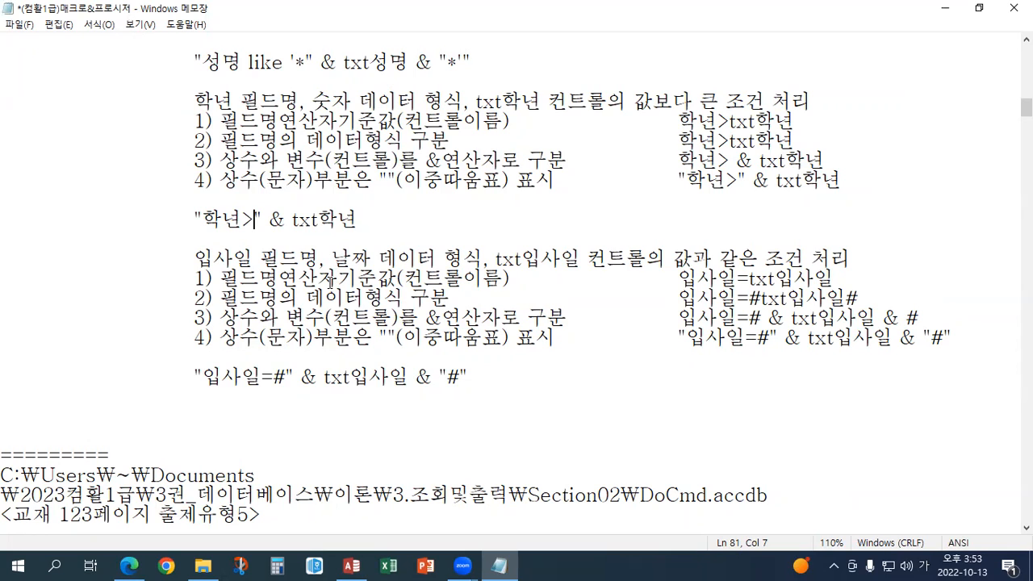
Replace the example expression under the 입사일 date-condition rules with 입사일=txt입사일
{"action": "left_click_drag", "start_coordinate": [196, 376], "coordinate": [473, 375]}
{"action": "key", "text": "BackSpace"}
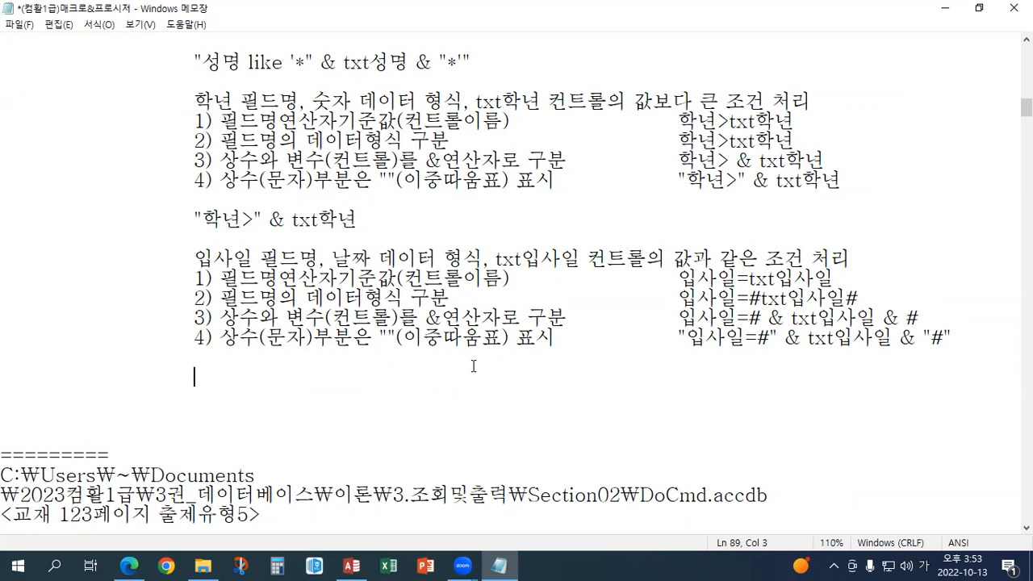
{"action": "type", "text": "입사일"}
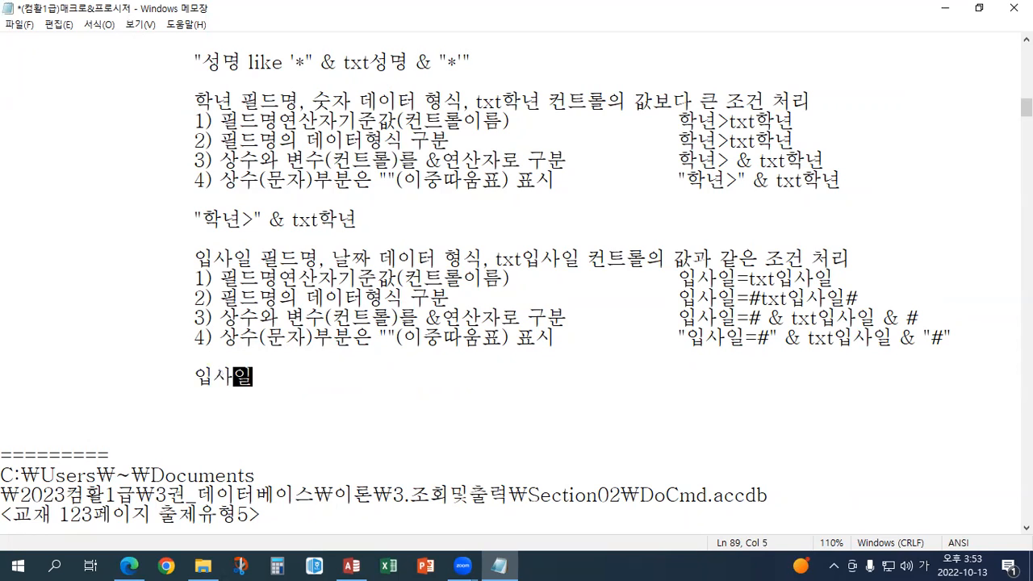
{"action": "type", "text": "=ㅅ"}
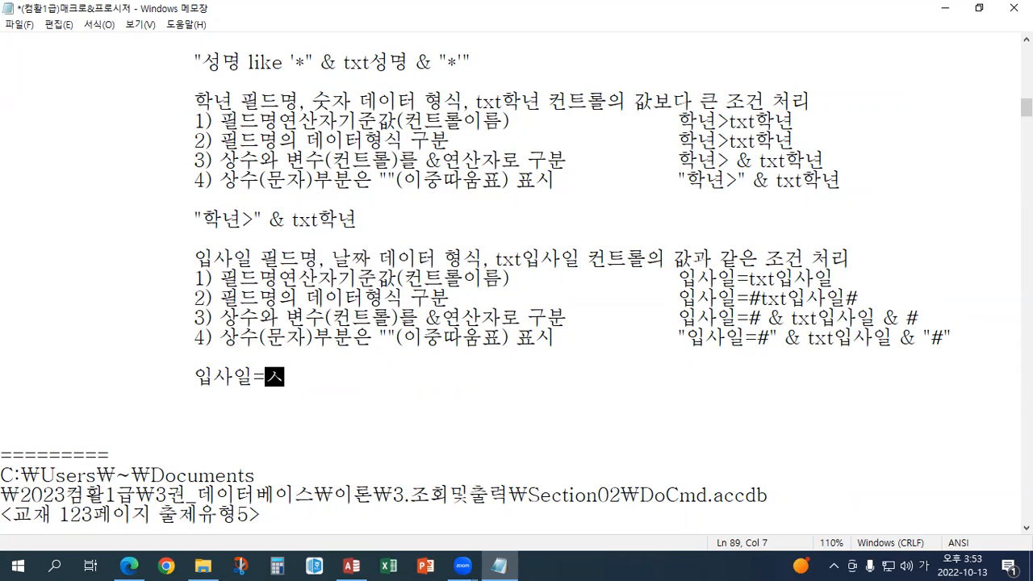
{"action": "type", "text": "txst"}
{"action": "key", "text": "BackSpace"}
{"action": "key", "text": "BackSpace"}
{"action": "type", "text": "t"}
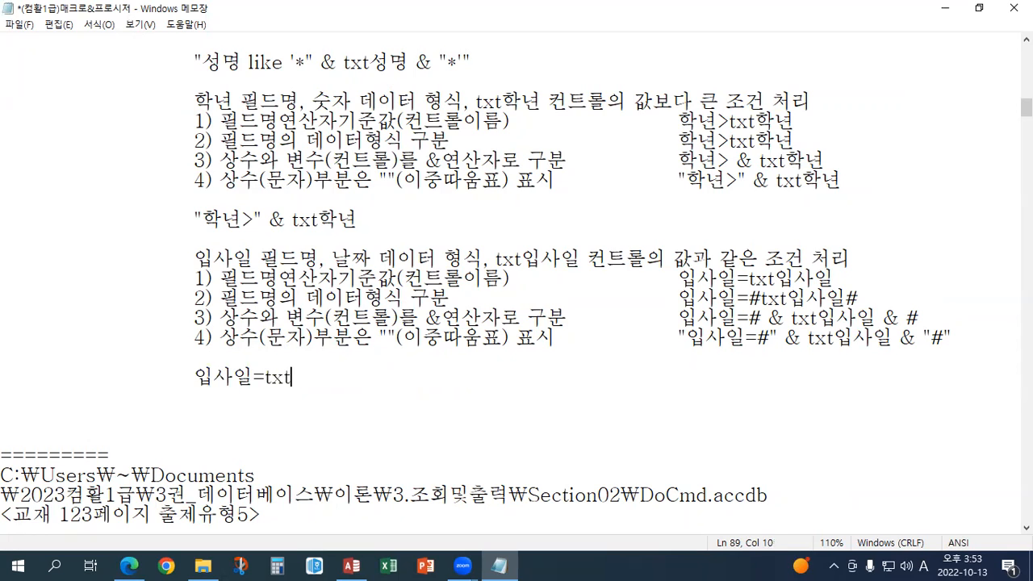
{"action": "type", "text": "입사일"}
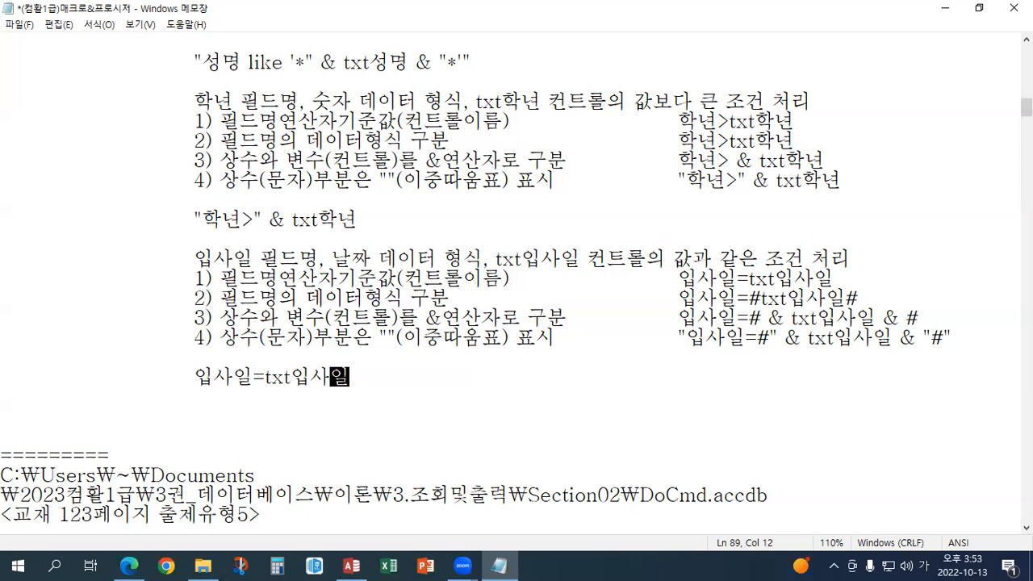
Highlight the 입사일 data-type rule, and enclose txt입사일 in # signs in the date expression
{"action": "left_click", "coordinate": [226, 297]}
{"action": "left_click_drag", "start_coordinate": [221, 297], "coordinate": [410, 297]}
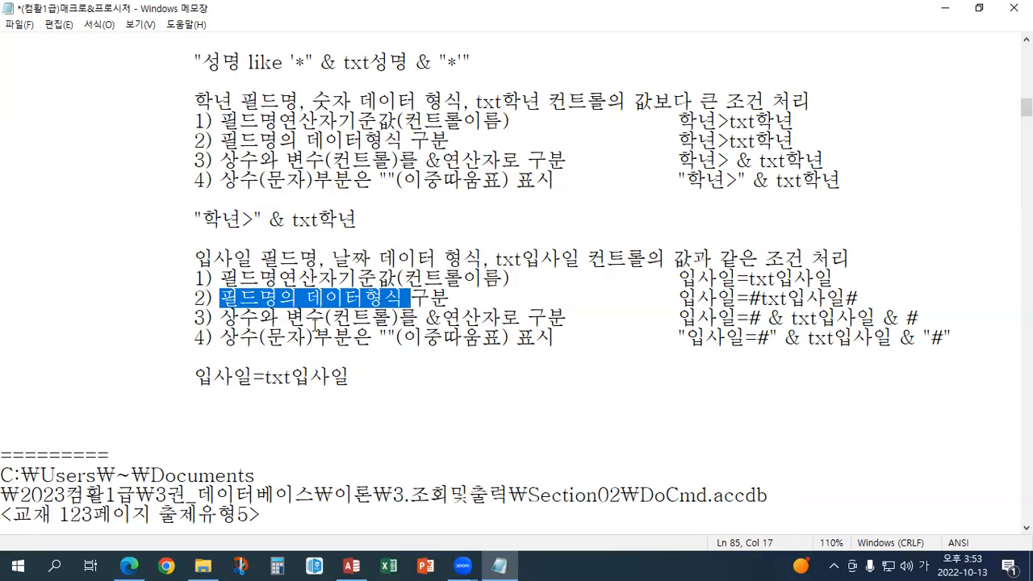
{"action": "left_click", "coordinate": [265, 377]}
{"action": "type", "text": "#"}
{"action": "left_click", "coordinate": [376, 376]}
{"action": "type", "text": "#"}
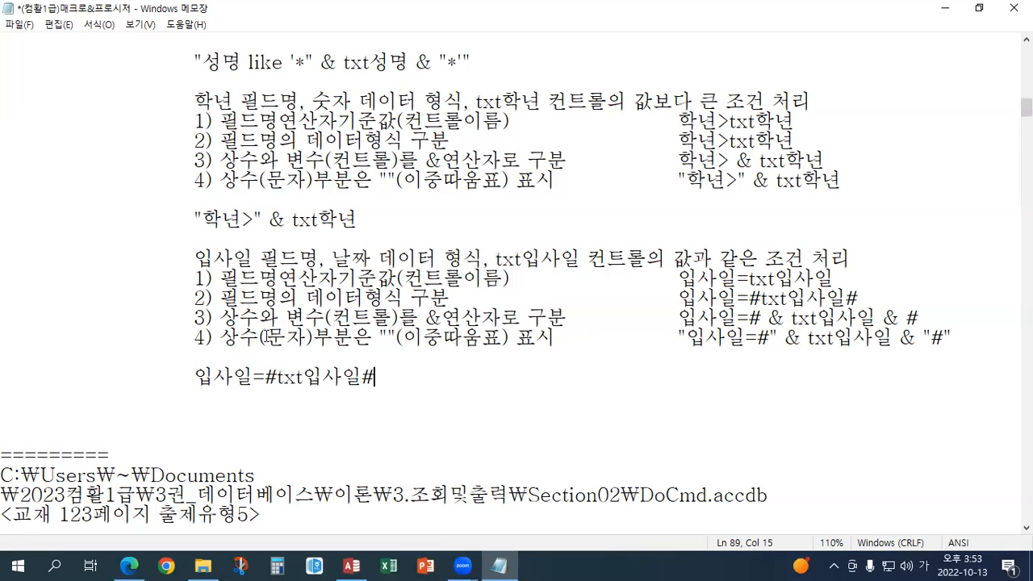
Separate txt입사일 from the # constants in the date expression with a spaced & operator on each side
{"action": "left_click_drag", "start_coordinate": [240, 317], "coordinate": [521, 317]}
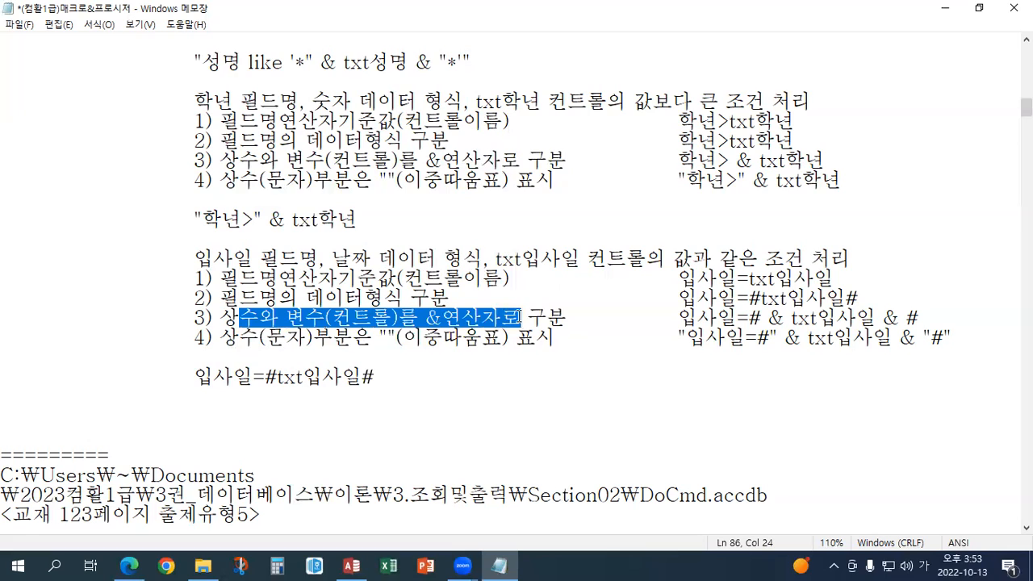
{"action": "left_click_drag", "start_coordinate": [277, 376], "coordinate": [359, 375]}
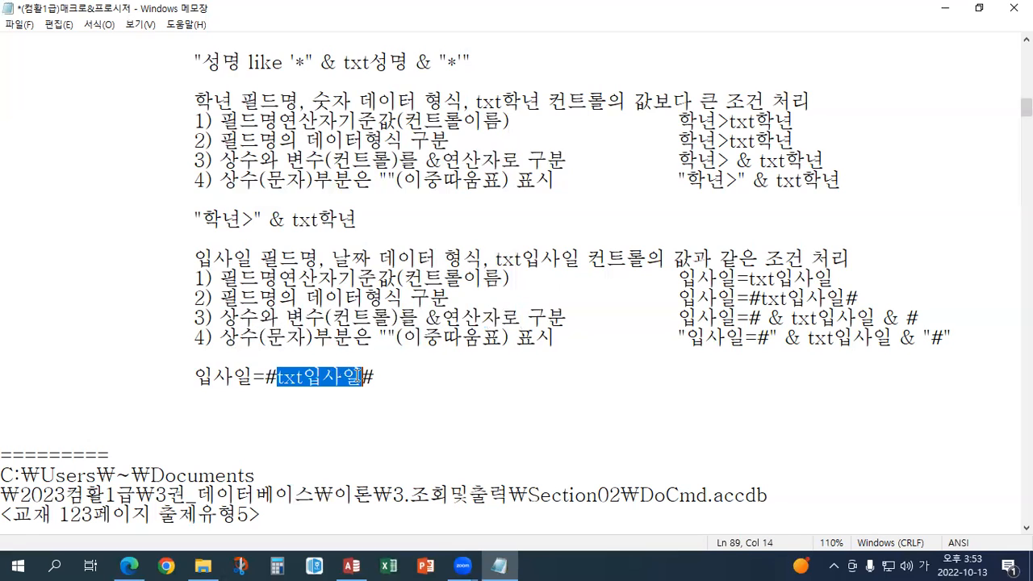
{"action": "left_click", "coordinate": [277, 377]}
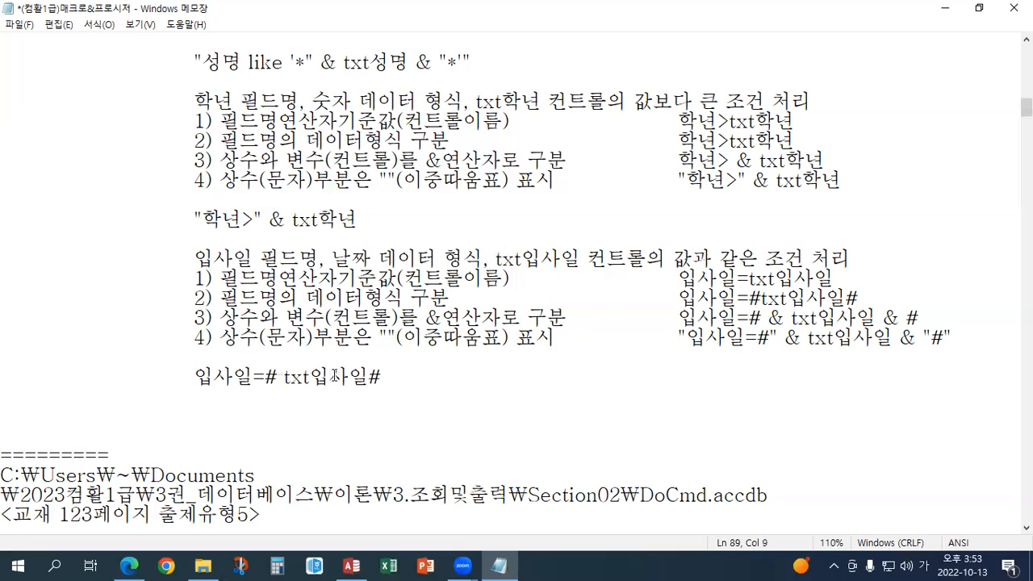
{"action": "type", "text": "&"}
{"action": "key", "text": "Right"}
{"action": "key", "text": "Right"}
{"action": "key", "text": "Right"}
{"action": "key", "text": "Right"}
{"action": "key", "text": "Right"}
{"action": "key", "text": "Right"}
{"action": "type", "text": "&"}
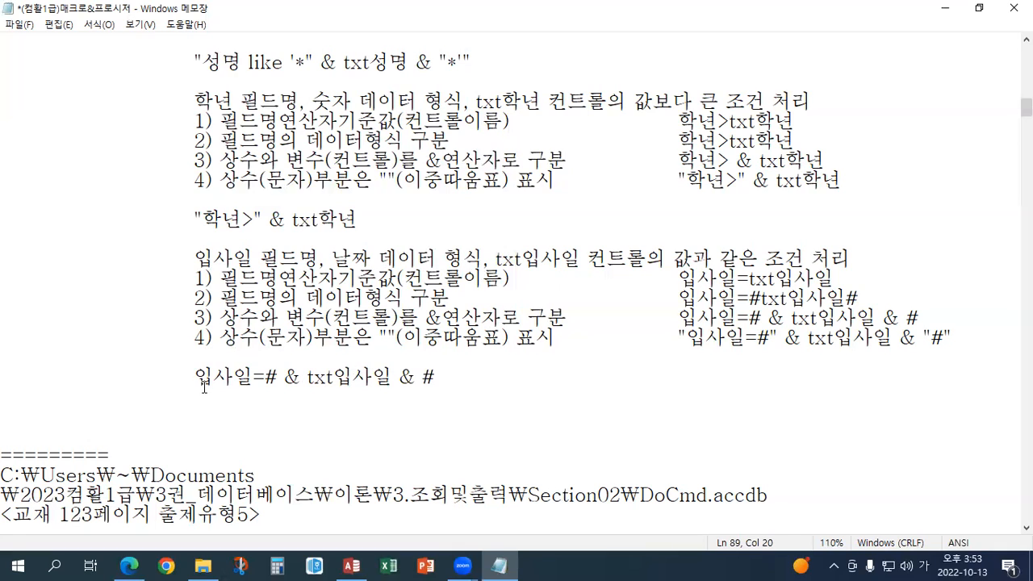
Highlight the constant parts of the 입사일 expression and enclose its opening constant 입사일=# in double quotation marks
{"action": "left_click_drag", "start_coordinate": [195, 377], "coordinate": [278, 376]}
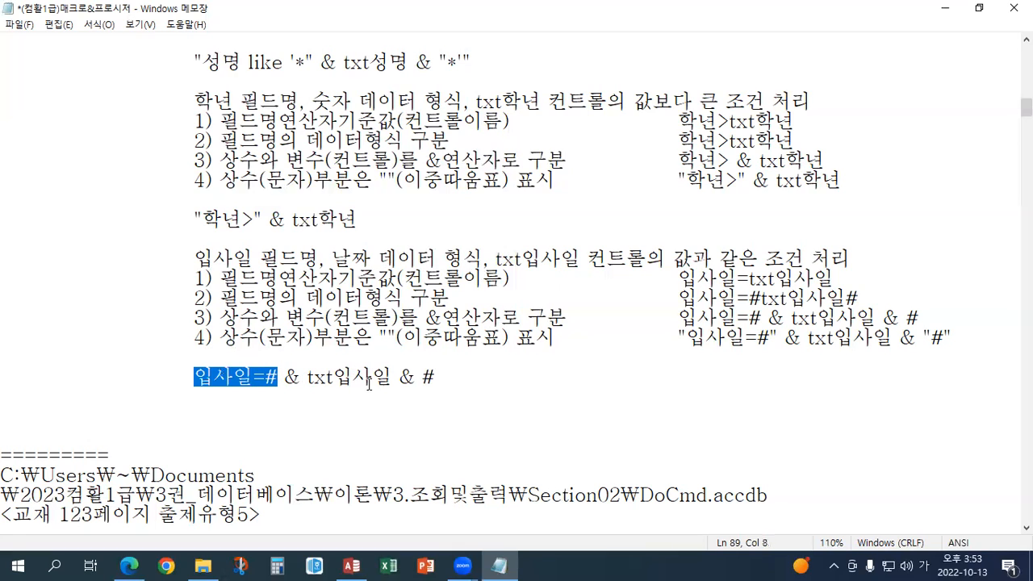
{"action": "left_click", "coordinate": [422, 376]}
{"action": "left_click_drag", "start_coordinate": [422, 376], "coordinate": [436, 376]}
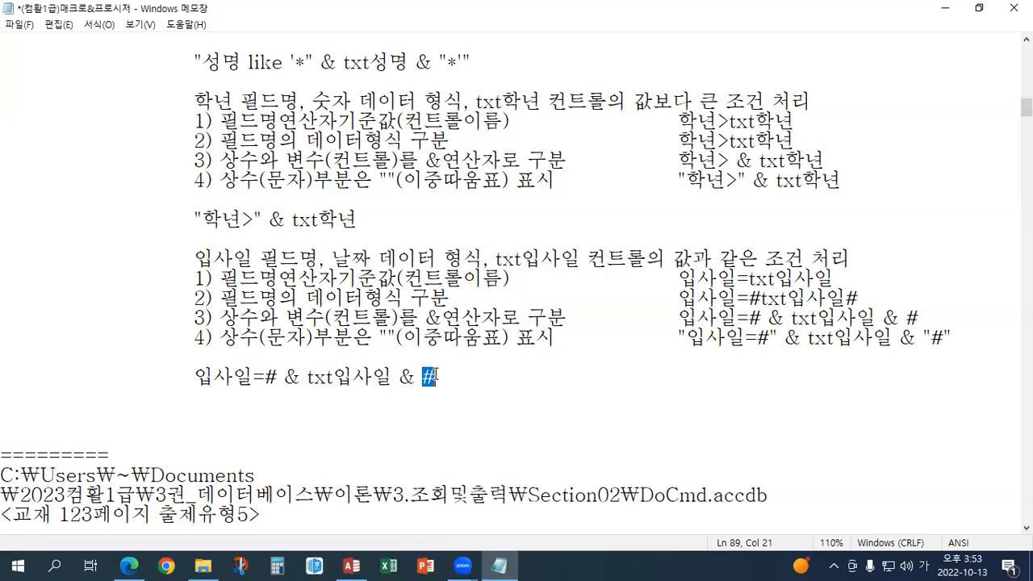
{"action": "left_click", "coordinate": [198, 377]}
{"action": "type", "text": "\""}
{"action": "key", "text": "Right"}
{"action": "key", "text": "Right"}
{"action": "key", "text": "Right"}
{"action": "key", "text": "Right"}
{"action": "key", "text": "Right"}
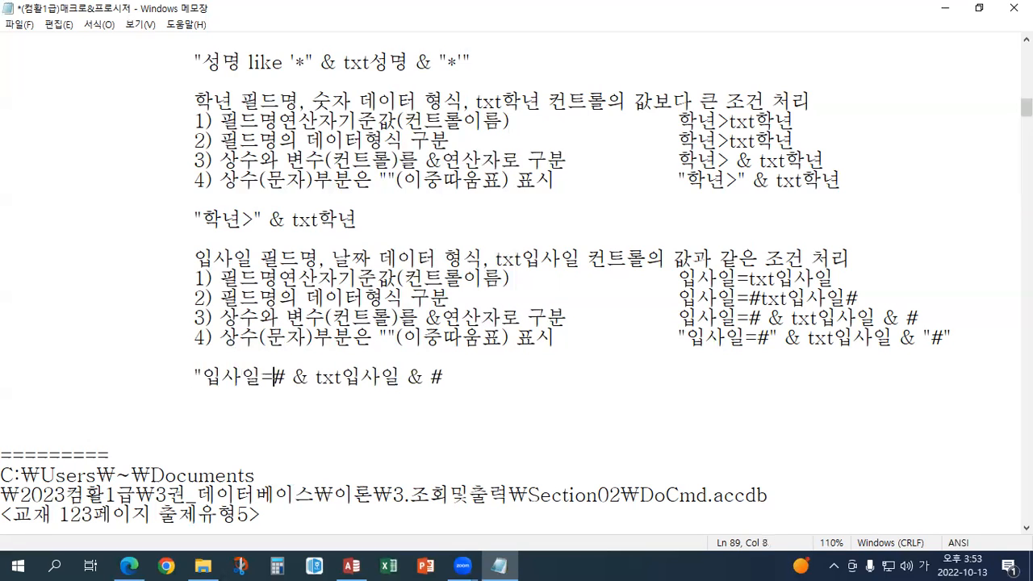
{"action": "type", "text": "\""}
Enclose the closing # constant of the 입사일 expression in double quotation marks
{"action": "key", "text": "Right"}
{"action": "key", "text": "Right"}
{"action": "key", "text": "Right"}
{"action": "key", "text": "Right"}
{"action": "key", "text": "Right"}
{"action": "key", "text": "Right"}
{"action": "key", "text": "Right"}
{"action": "key", "text": "Right"}
{"action": "key", "text": "Right"}
{"action": "key", "text": "Right"}
{"action": "key", "text": "Right"}
{"action": "key", "text": "Right"}
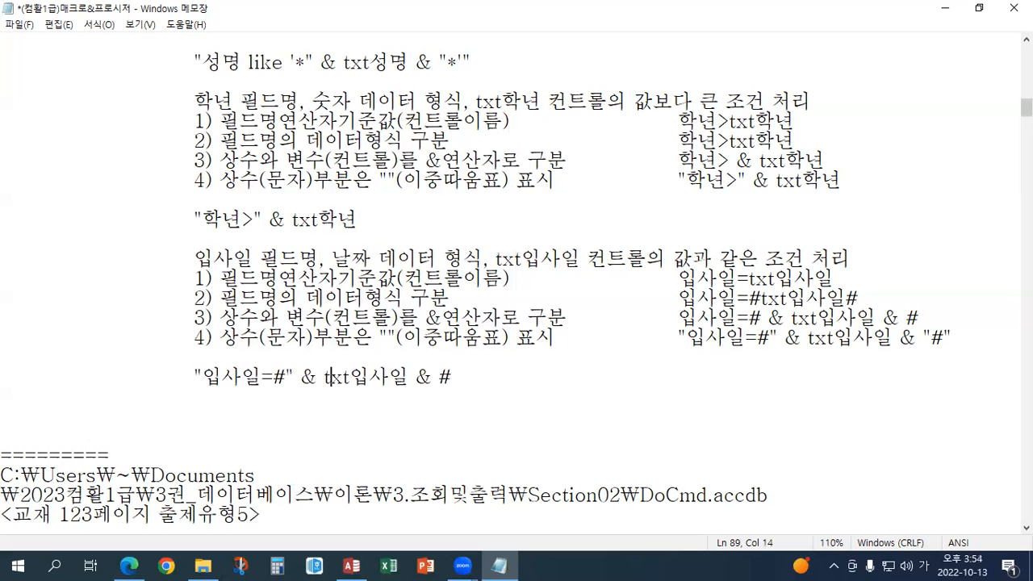
{"action": "type", "text": "\""}
{"action": "key", "text": "Right"}
{"action": "type", "text": "\""}
Save the macro and procedure notes file
{"action": "left_click", "coordinate": [445, 239]}
{"action": "left_click", "coordinate": [20, 25]}
{"action": "left_click", "coordinate": [42, 92]}
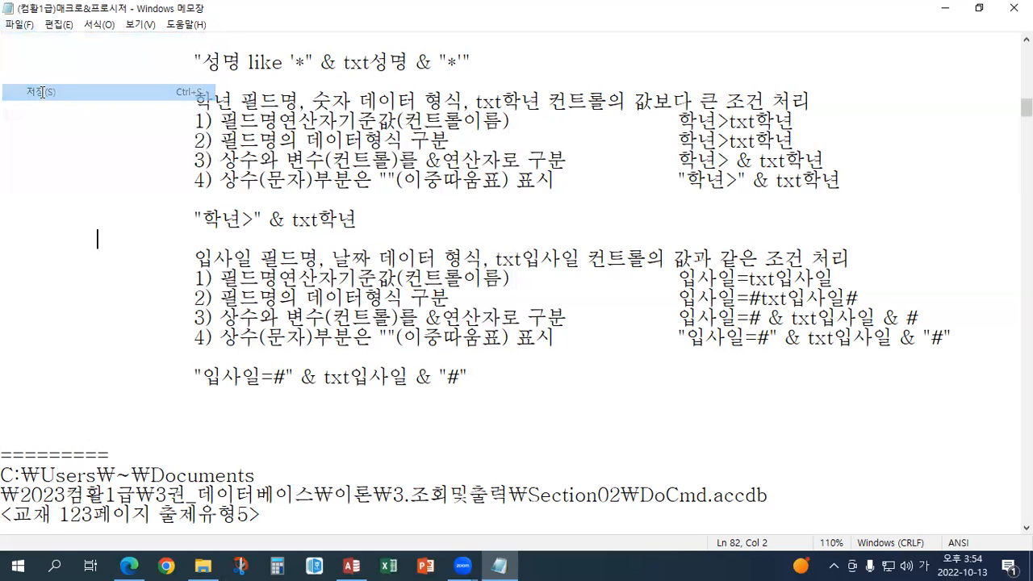
{"action": "key", "text": "Up"}
{"action": "key", "text": "Up"}
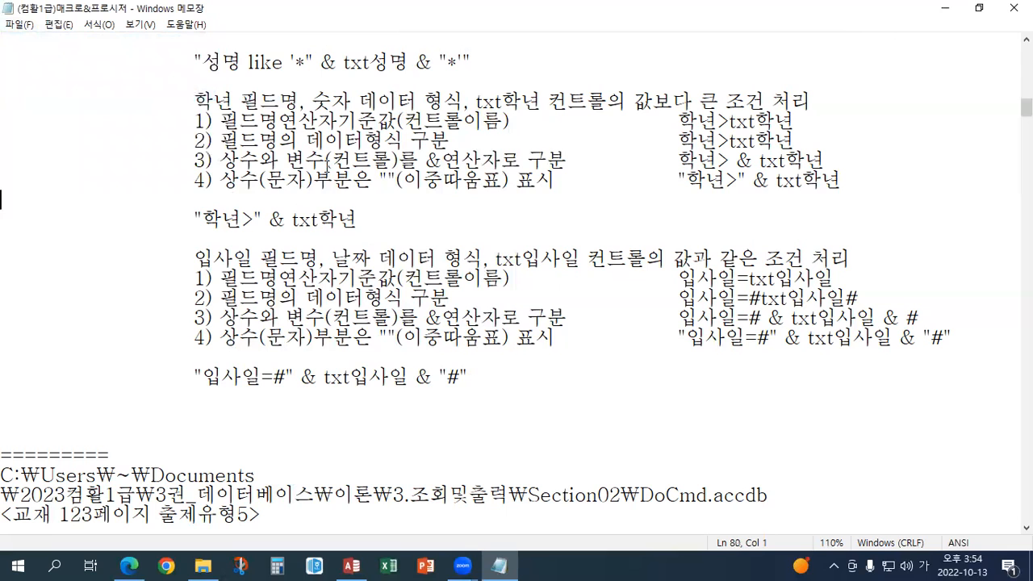
Restore the notes window to its smaller size and read on to the 동아리명 condition lines after the DoCmd.OpenReport example
{"action": "left_click", "coordinate": [978, 8]}
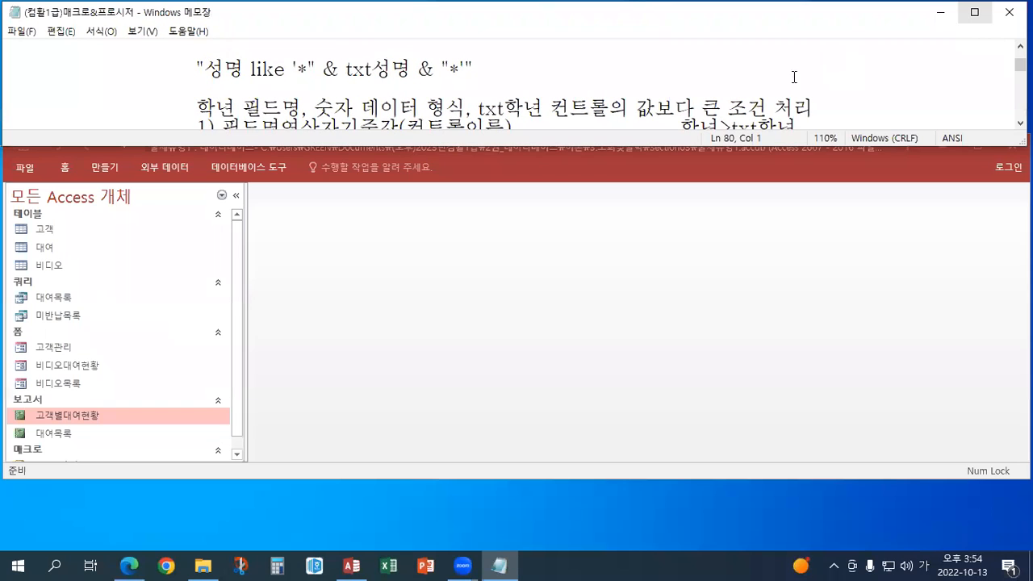
{"action": "scroll", "coordinate": [401, 101], "scroll_direction": "down", "scroll_amount": 2}
{"action": "scroll", "coordinate": [401, 101], "scroll_direction": "down", "scroll_amount": 3}
{"action": "scroll", "coordinate": [401, 101], "scroll_direction": "down", "scroll_amount": 5}
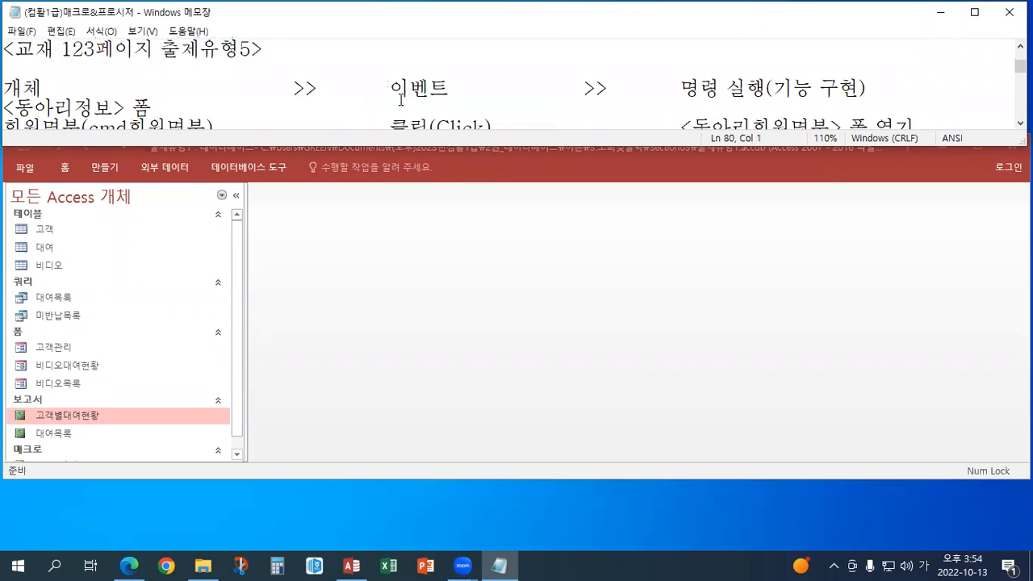
{"action": "scroll", "coordinate": [401, 101], "scroll_direction": "down", "scroll_amount": 5}
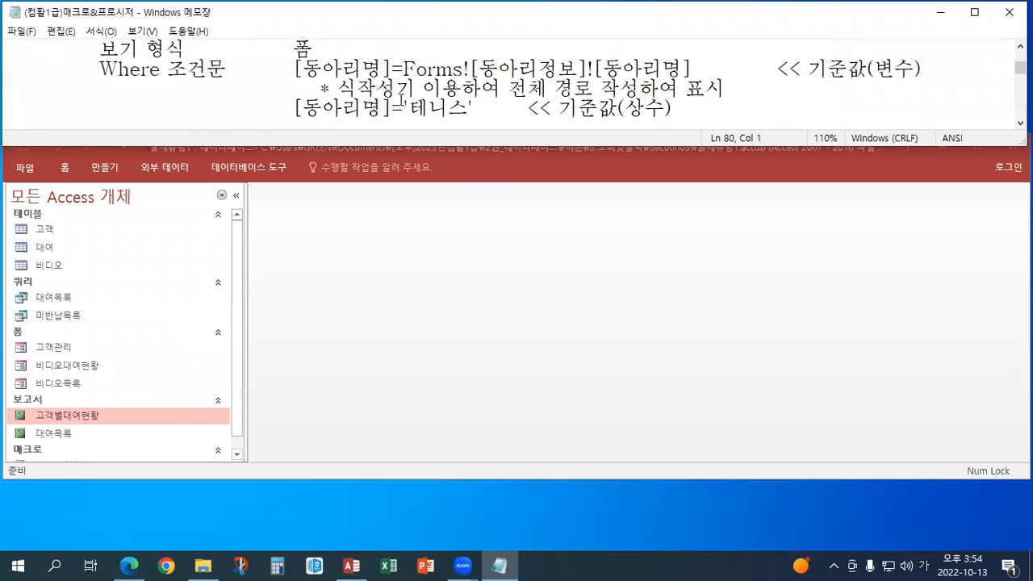
{"action": "scroll", "coordinate": [401, 100], "scroll_direction": "down", "scroll_amount": 5}
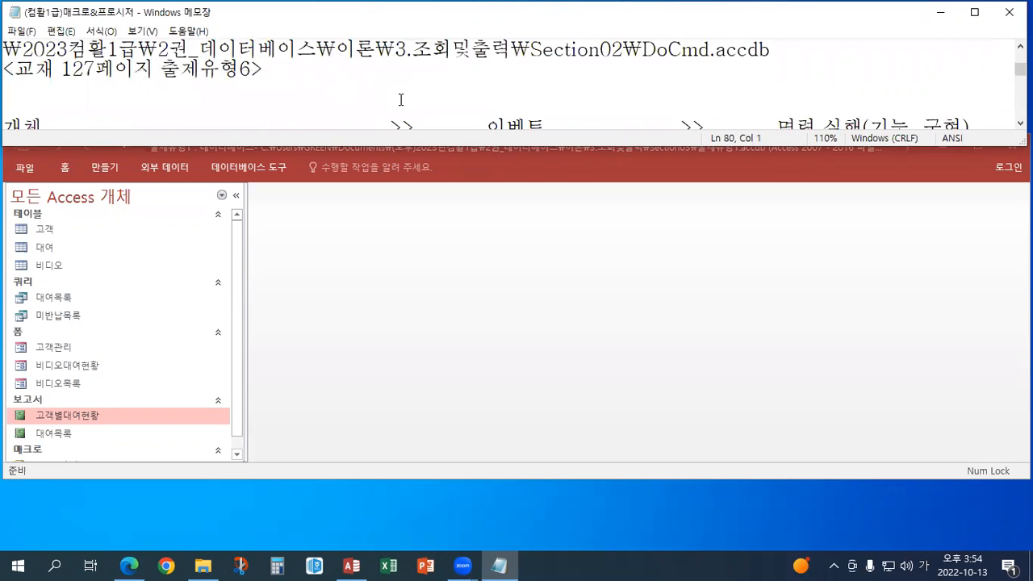
{"action": "scroll", "coordinate": [401, 100], "scroll_direction": "down", "scroll_amount": 5}
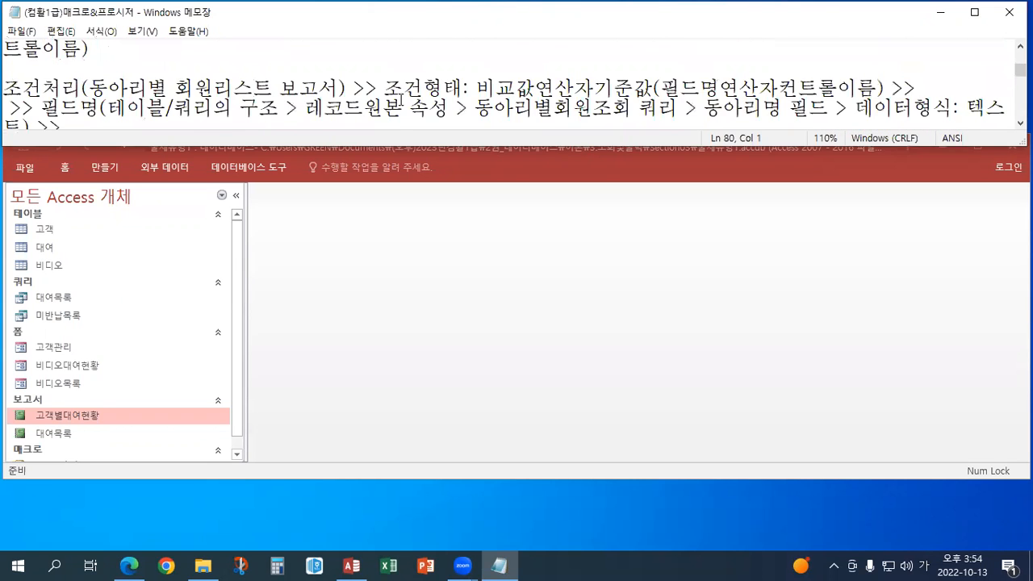
{"action": "scroll", "coordinate": [401, 100], "scroll_direction": "down", "scroll_amount": 2}
{"action": "scroll", "coordinate": [401, 100], "scroll_direction": "down", "scroll_amount": 6}
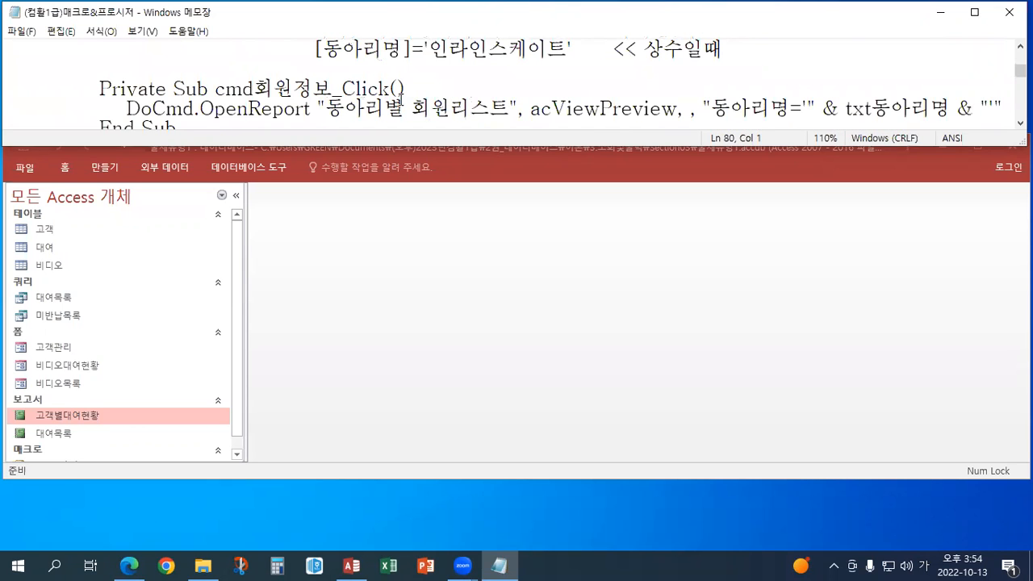
{"action": "scroll", "coordinate": [401, 100], "scroll_direction": "down", "scroll_amount": 1}
{"action": "scroll", "coordinate": [401, 100], "scroll_direction": "down", "scroll_amount": 1}
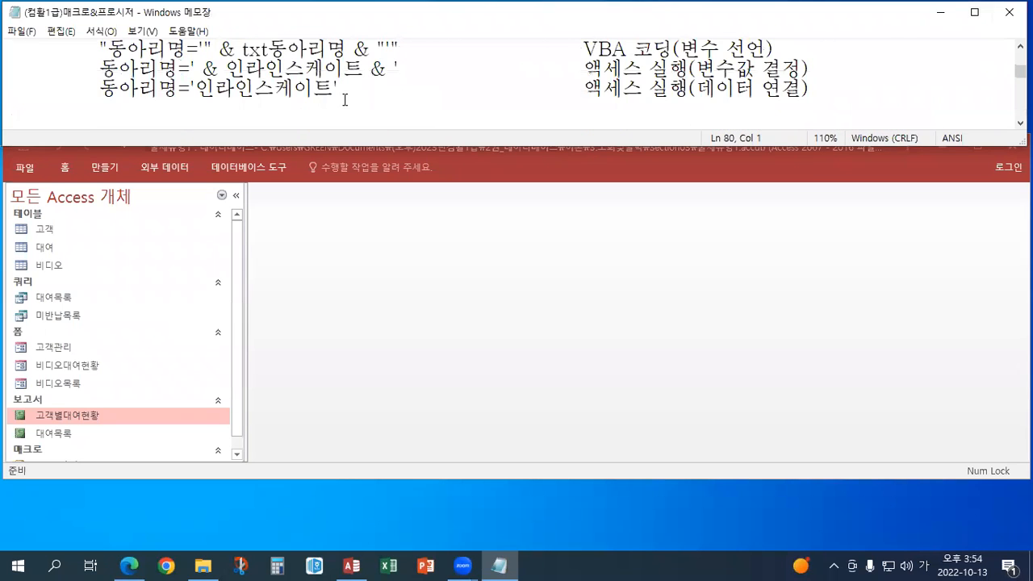
Set the font size of the notes to 16
{"action": "left_click", "coordinate": [61, 31]}
{"action": "mouse_move", "coordinate": [101, 30]}
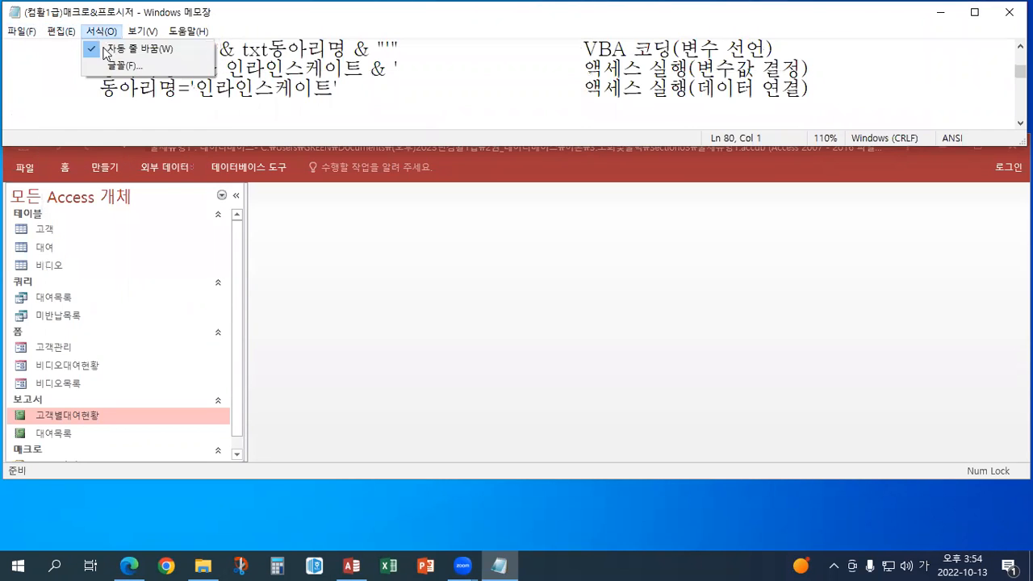
{"action": "left_click", "coordinate": [109, 65]}
{"action": "left_click", "coordinate": [326, 186]}
{"action": "left_click", "coordinate": [295, 186]}
{"action": "left_click", "coordinate": [257, 455]}
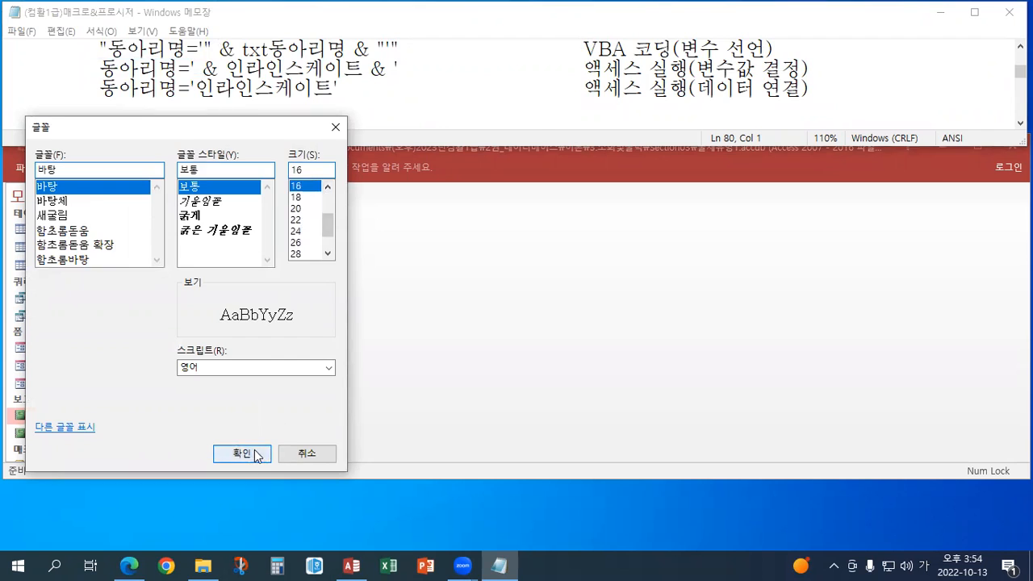
Locate the textbook page 131 출제유형1-2 notes and highlight the Section03₩출제유형1.accdb path and the page reference
{"action": "left_click", "coordinate": [248, 102]}
{"action": "scroll", "coordinate": [248, 102], "scroll_direction": "down", "scroll_amount": 4}
{"action": "scroll", "coordinate": [248, 103], "scroll_direction": "down", "scroll_amount": 5}
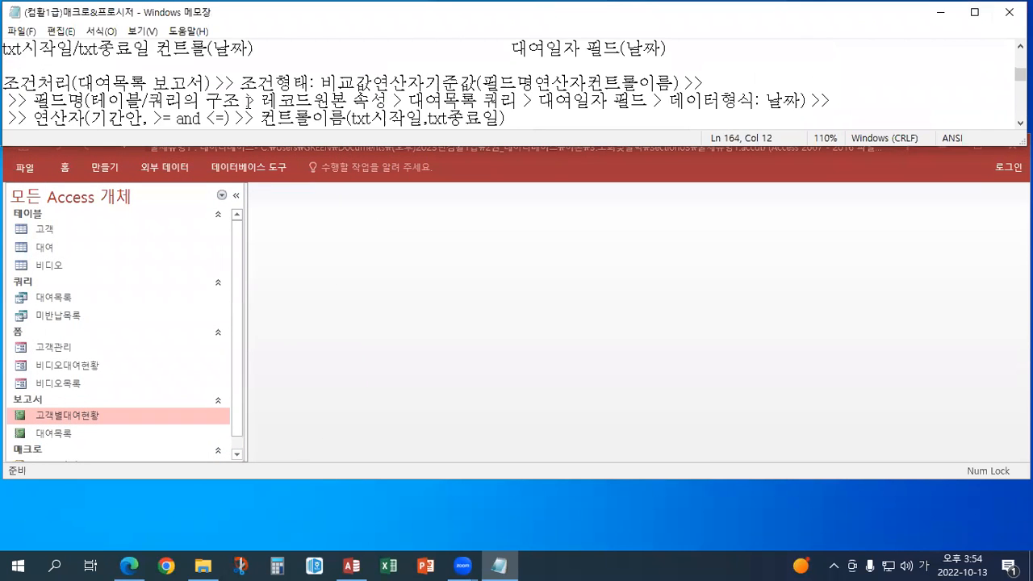
{"action": "scroll", "coordinate": [248, 103], "scroll_direction": "up", "scroll_amount": 3}
{"action": "scroll", "coordinate": [248, 102], "scroll_direction": "up", "scroll_amount": 2}
{"action": "scroll", "coordinate": [247, 103], "scroll_direction": "up", "scroll_amount": 1}
{"action": "left_click", "coordinate": [250, 102]}
{"action": "left_click_drag", "start_coordinate": [630, 83], "coordinate": [801, 84]}
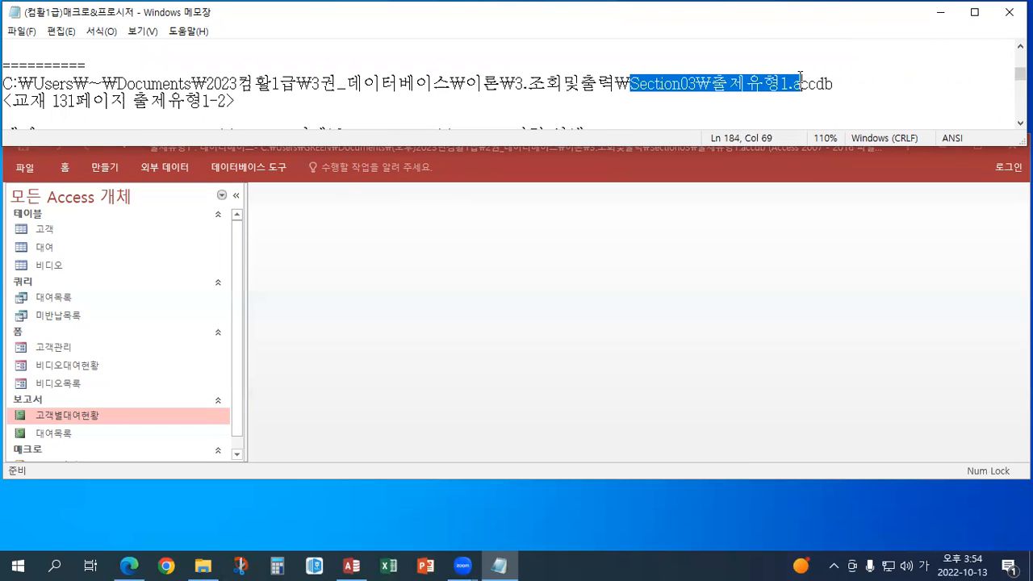
{"action": "left_click", "coordinate": [482, 242]}
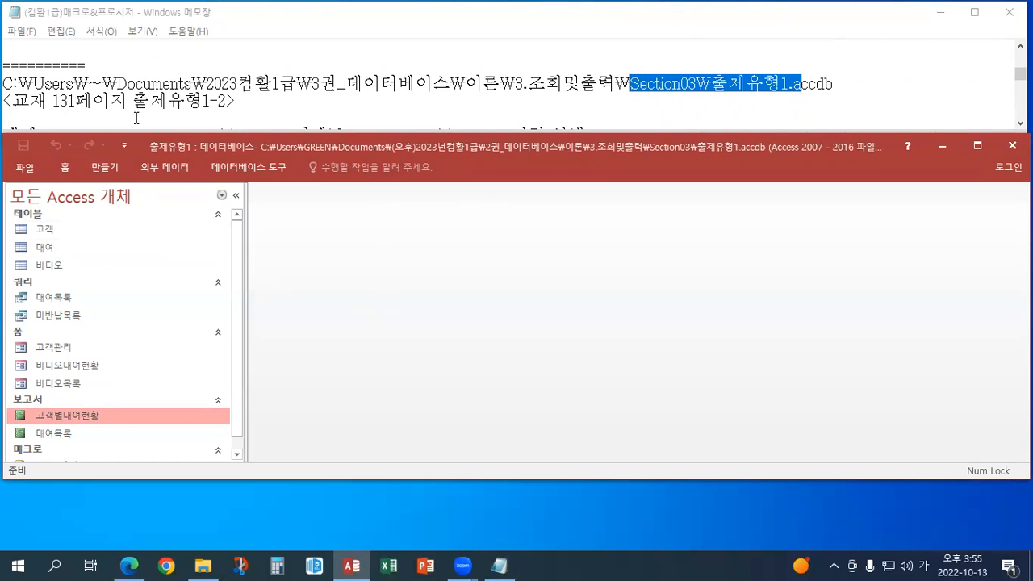
{"action": "left_click_drag", "start_coordinate": [46, 101], "coordinate": [228, 101]}
{"action": "left_click", "coordinate": [228, 101]}
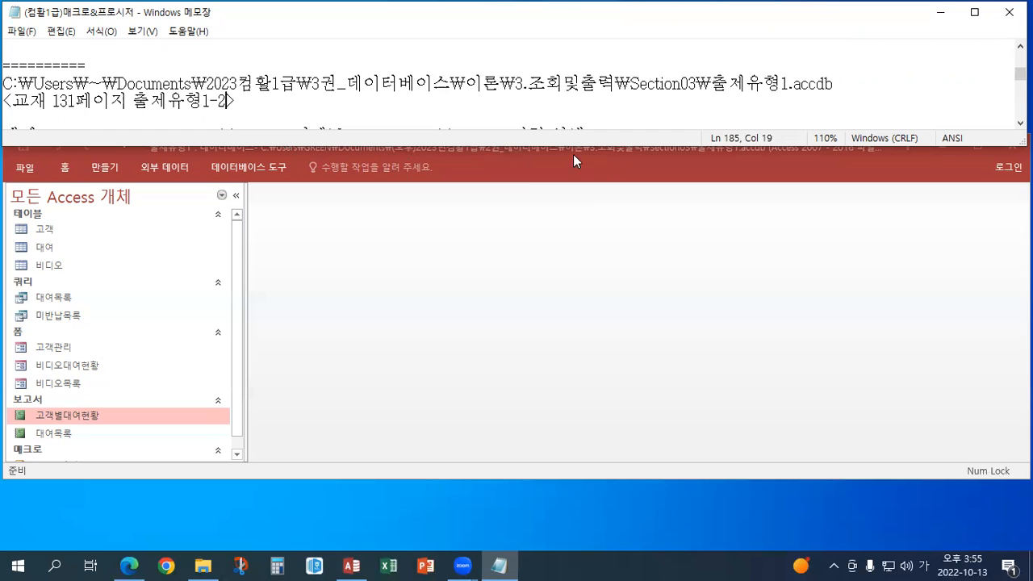
{"action": "left_click", "coordinate": [528, 176]}
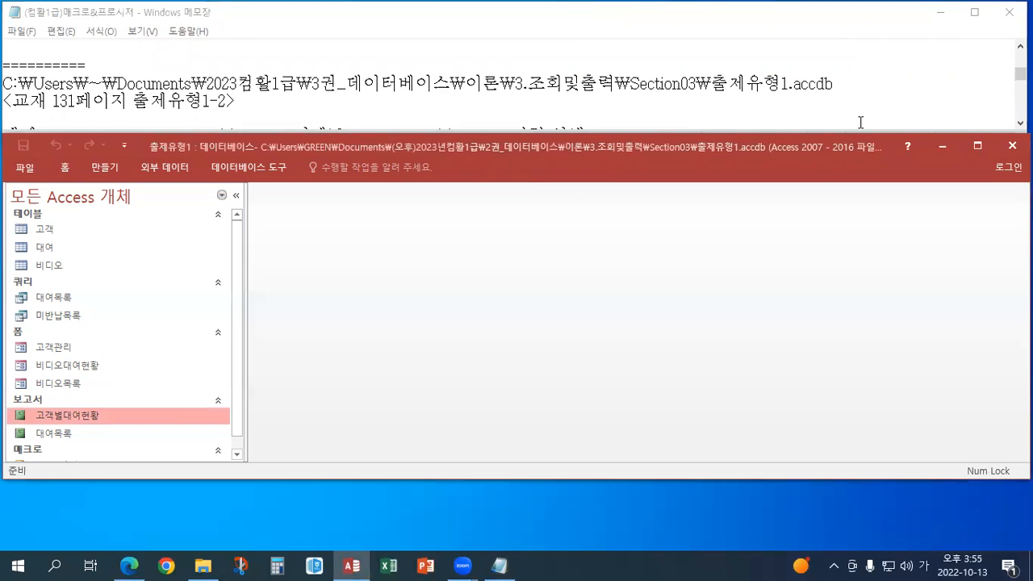
Show the notes listing the object, event and command for the 출력 control on the 비디오목록 form
{"action": "left_click", "coordinate": [1020, 122]}
{"action": "left_click", "coordinate": [1020, 123]}
{"action": "left_click", "coordinate": [1019, 123]}
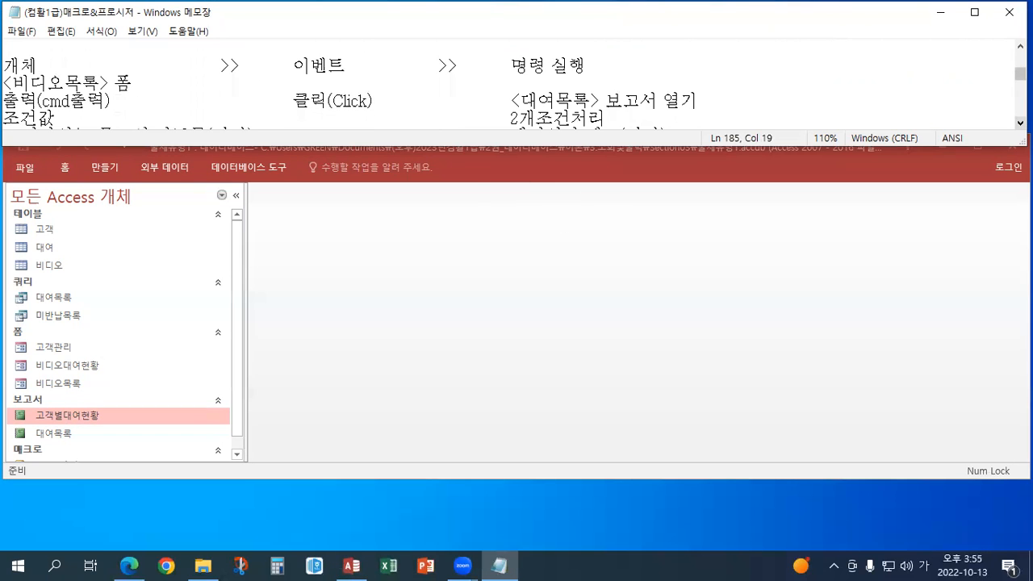
{"action": "left_click", "coordinate": [448, 84]}
Switch to Access, open the 비디오목록 form in Design view and select the On Click event of its 출력 button
{"action": "left_click", "coordinate": [373, 312]}
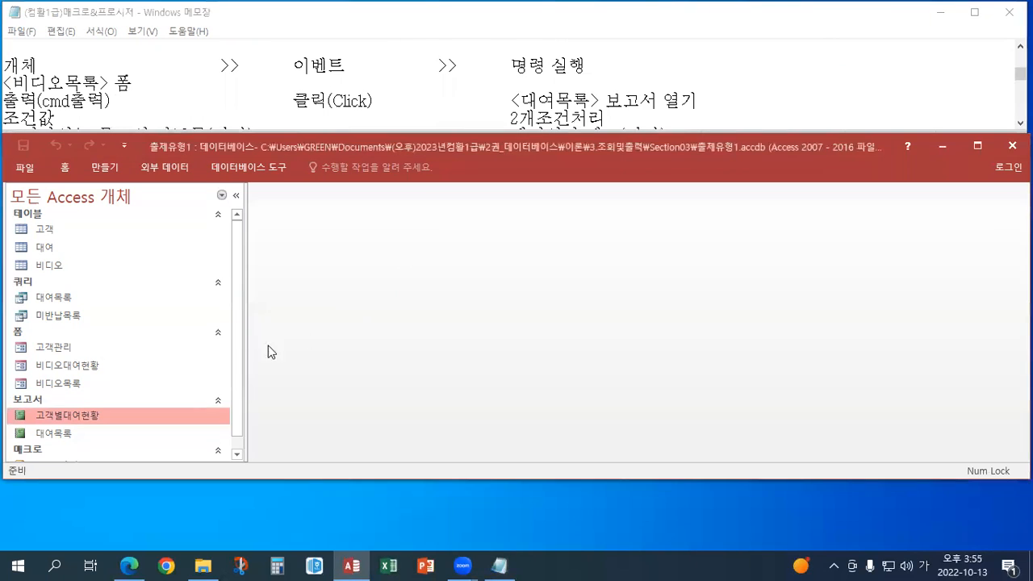
{"action": "right_click", "coordinate": [67, 385]}
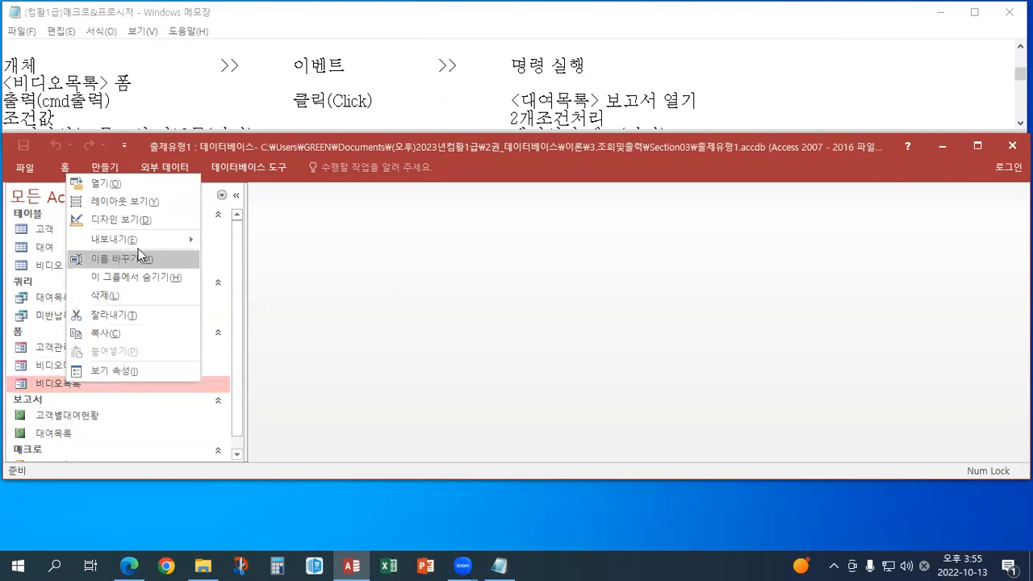
{"action": "left_click", "coordinate": [139, 219]}
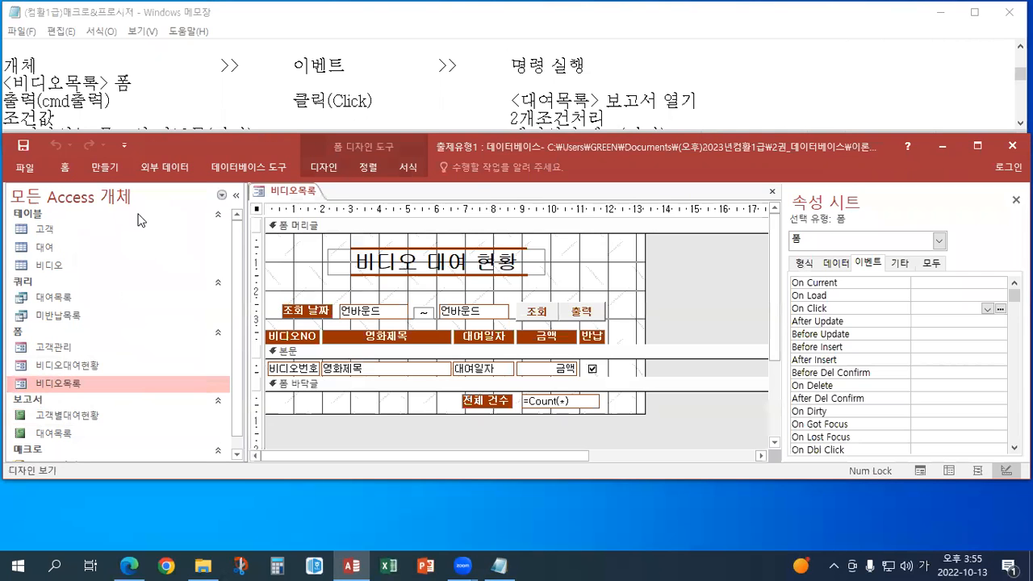
{"action": "left_click_drag", "start_coordinate": [216, 251], "coordinate": [216, 254]}
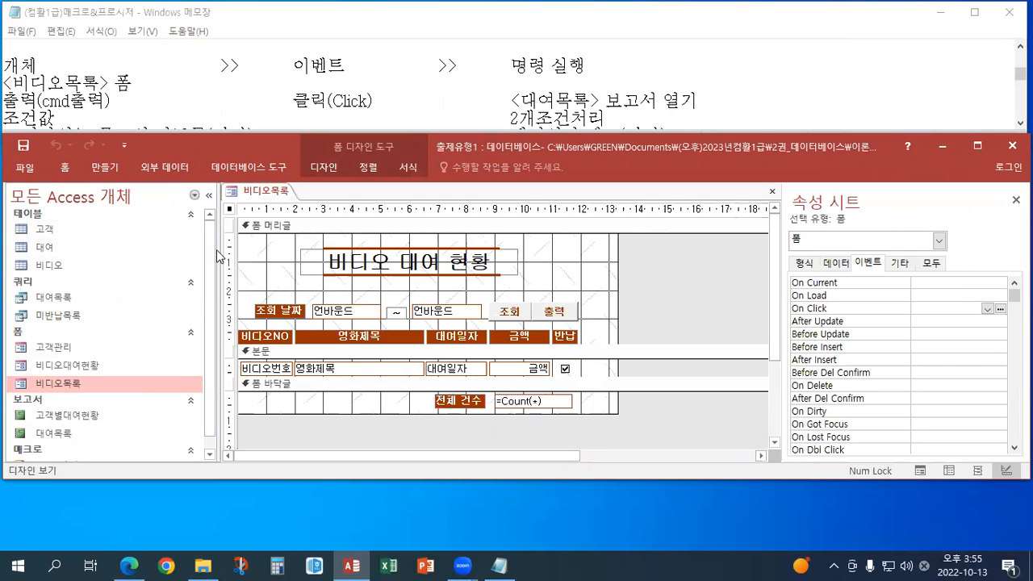
{"action": "left_click", "coordinate": [564, 312]}
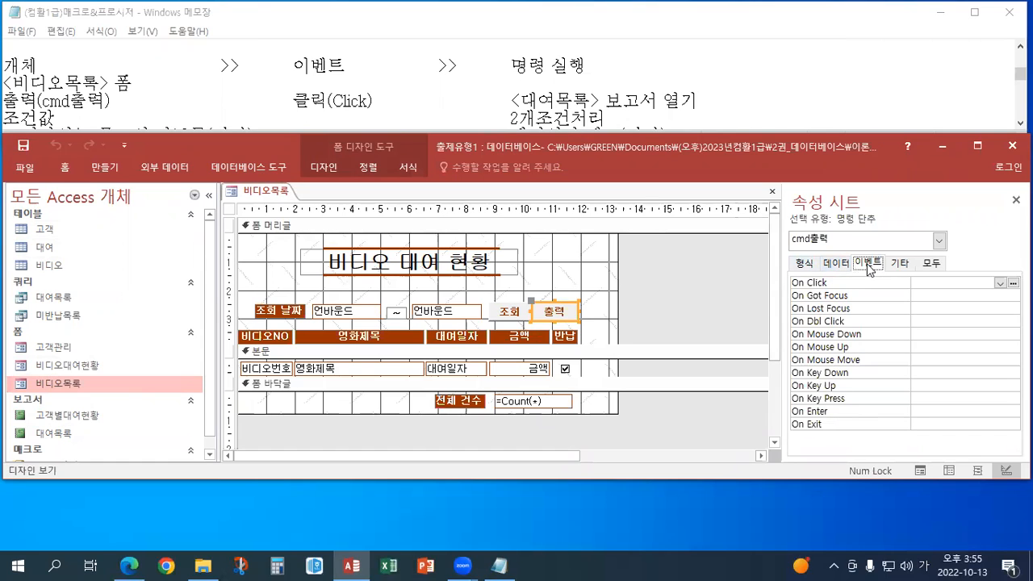
{"action": "left_click", "coordinate": [920, 282]}
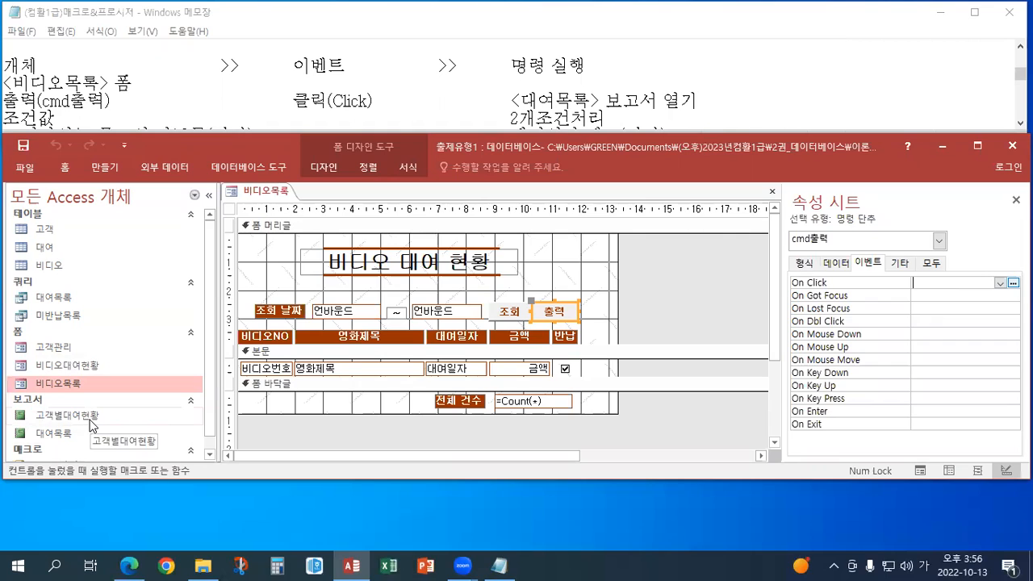
Preview the 대여목록 report, look through its records up to page 3, and close the preview
{"action": "left_click", "coordinate": [61, 436]}
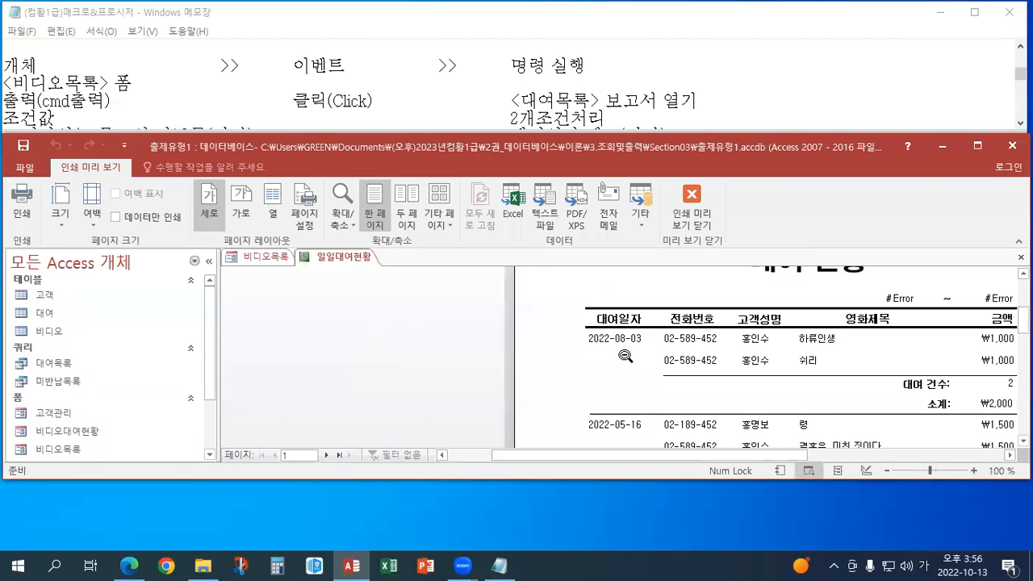
{"action": "scroll", "coordinate": [614, 361], "scroll_direction": "down", "scroll_amount": 5}
{"action": "scroll", "coordinate": [613, 364], "scroll_direction": "down", "scroll_amount": 6}
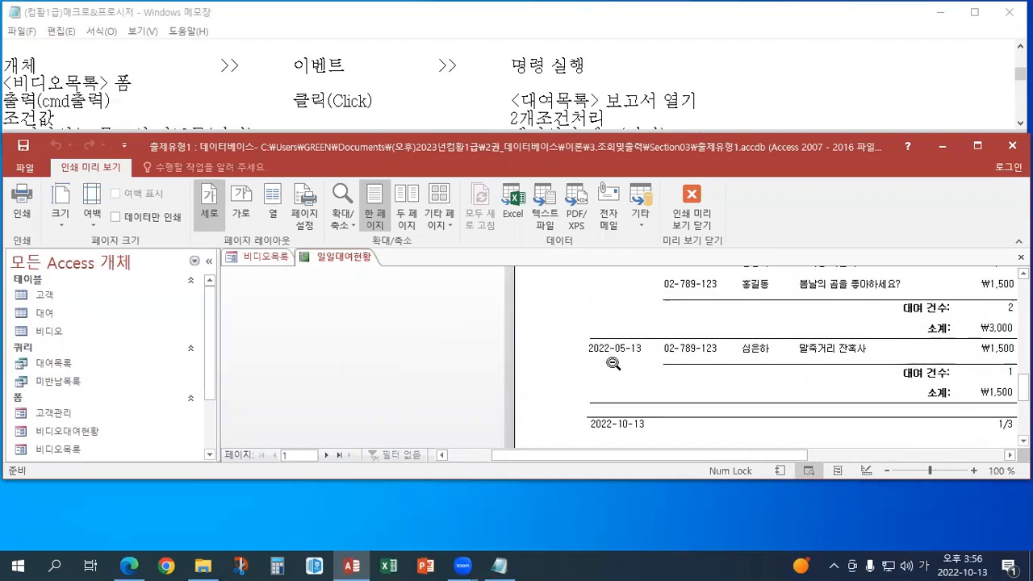
{"action": "scroll", "coordinate": [609, 364], "scroll_direction": "up", "scroll_amount": 5}
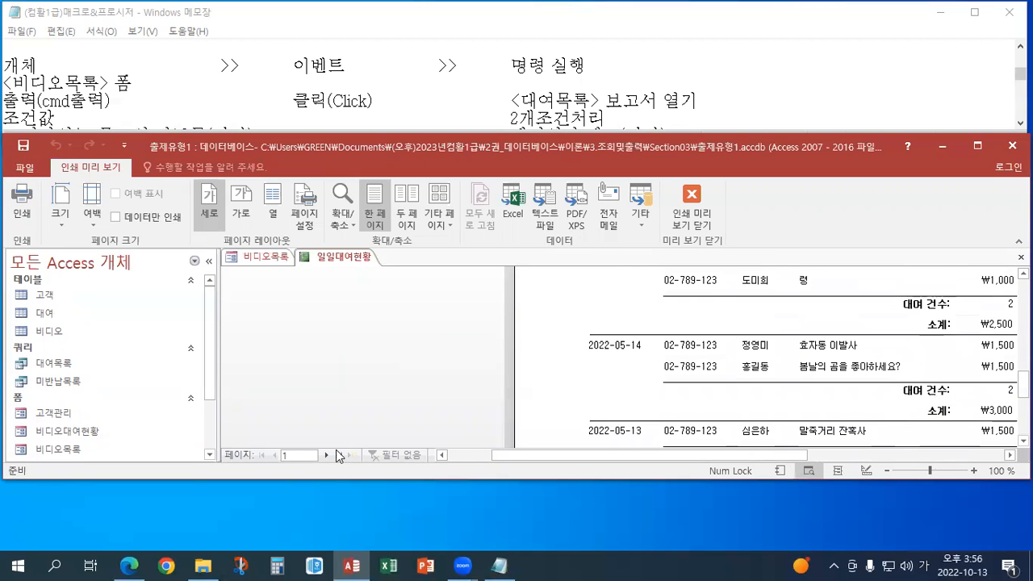
{"action": "scroll", "coordinate": [566, 375], "scroll_direction": "up", "scroll_amount": 5}
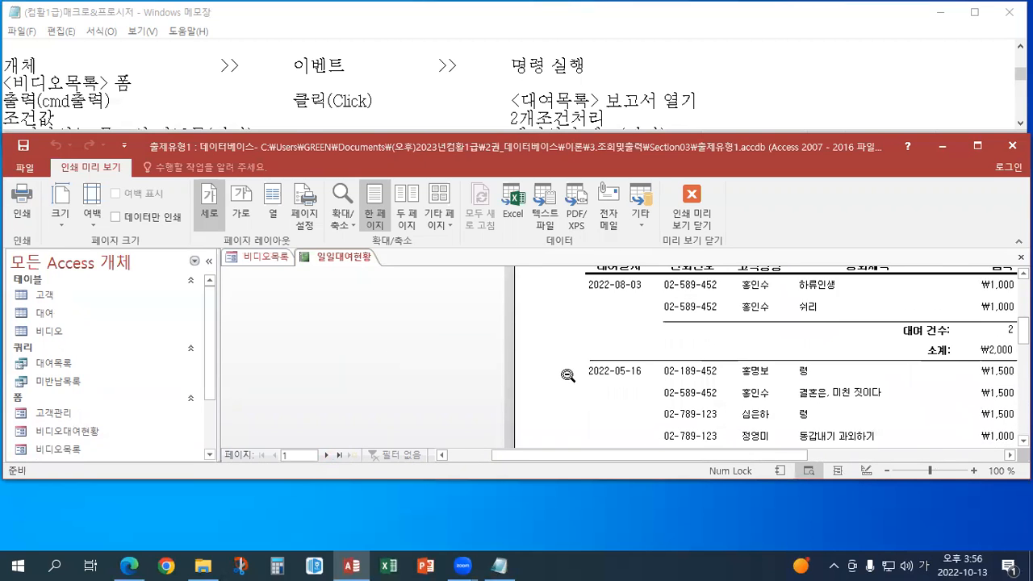
{"action": "double_click", "coordinate": [325, 455]}
{"action": "scroll", "coordinate": [733, 392], "scroll_direction": "down", "scroll_amount": 5}
{"action": "scroll", "coordinate": [733, 391], "scroll_direction": "up", "scroll_amount": 6}
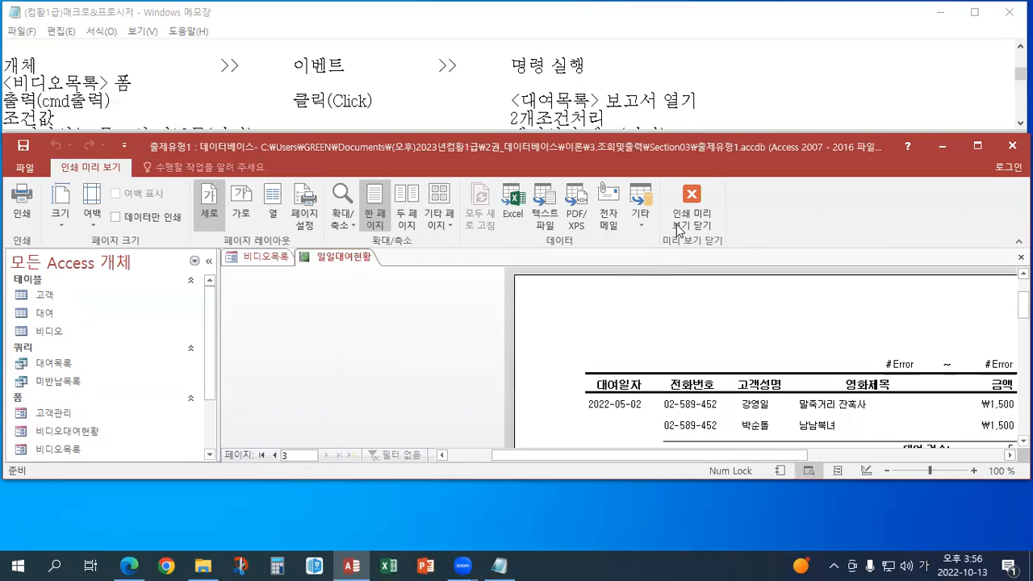
{"action": "left_click", "coordinate": [1021, 257]}
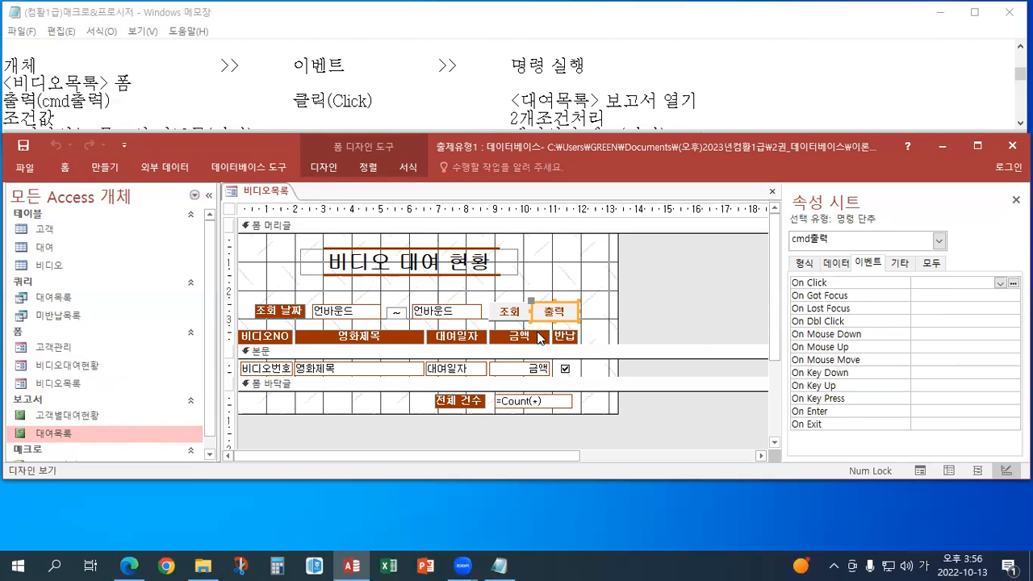
Check the control names of the two 조회 날짜 text boxes, txt시작일 and txt종료일, on the form
{"action": "left_click", "coordinate": [347, 310]}
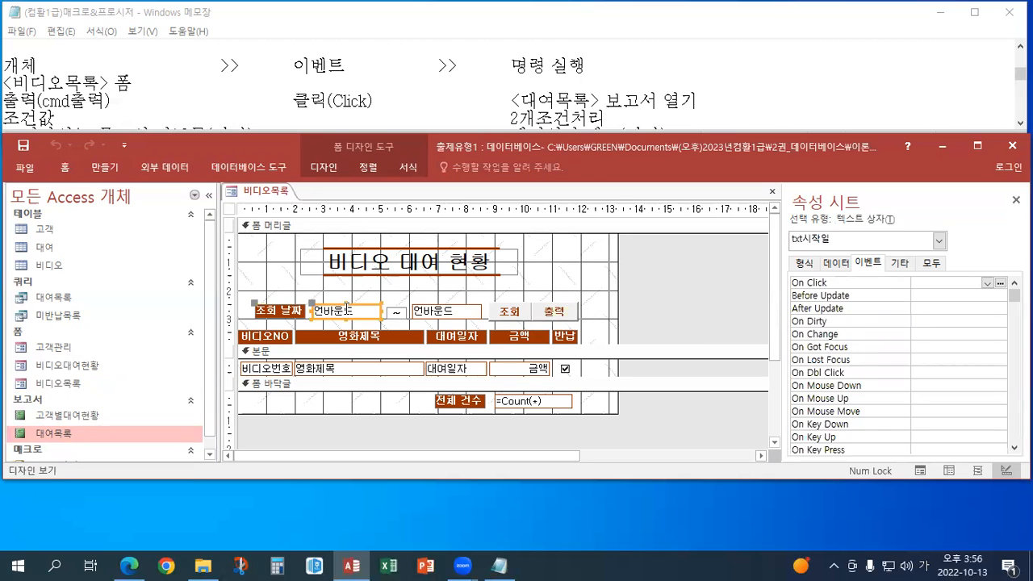
{"action": "left_click", "coordinate": [432, 313]}
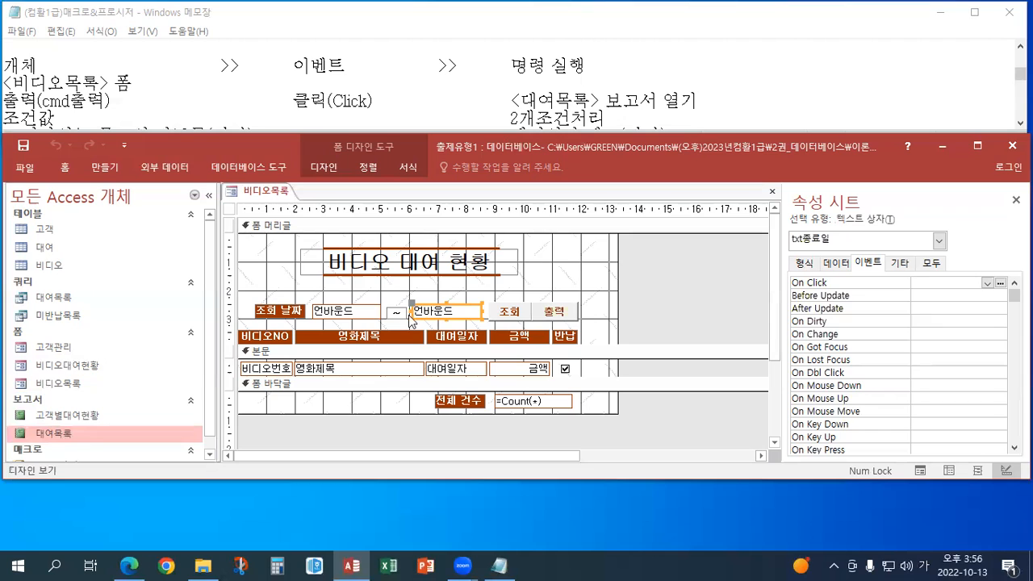
Show the 비디오목록 form in Form view and check the entry format of the start and end 조회 날짜 boxes
{"action": "left_click", "coordinate": [347, 311]}
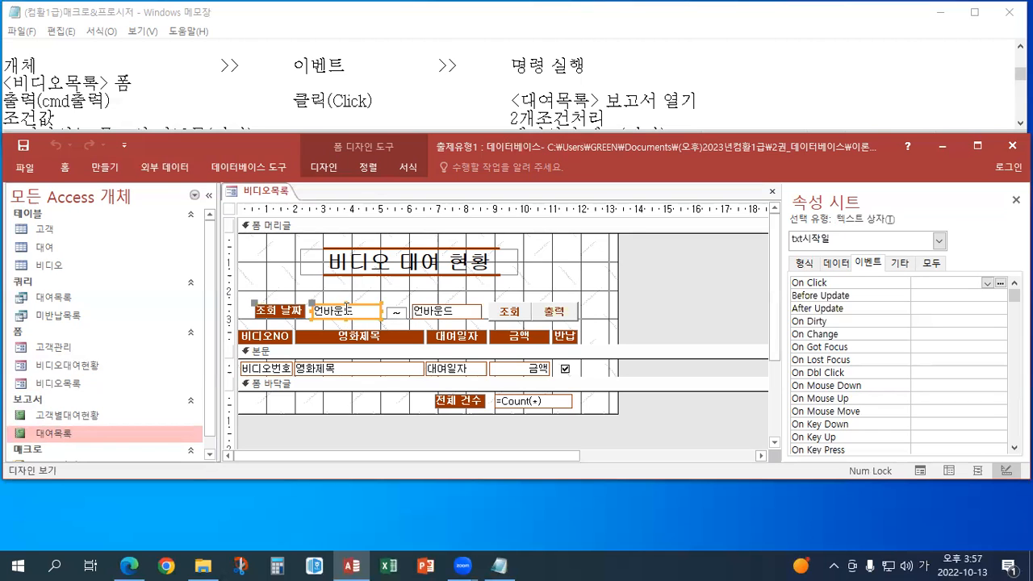
{"action": "left_click", "coordinate": [323, 168]}
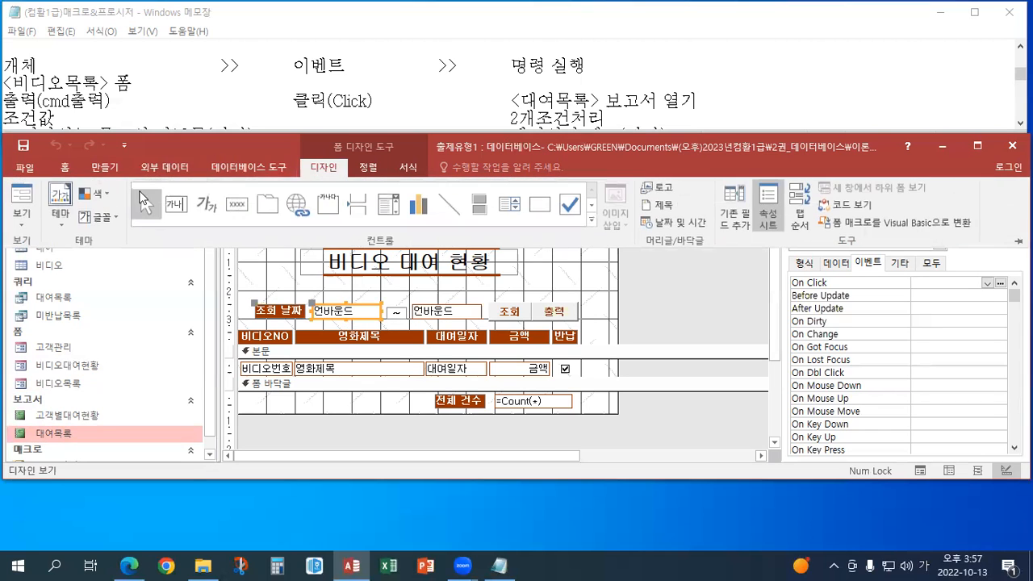
{"action": "left_click", "coordinate": [22, 212]}
{"action": "left_click", "coordinate": [340, 279]}
{"action": "left_click", "coordinate": [431, 278]}
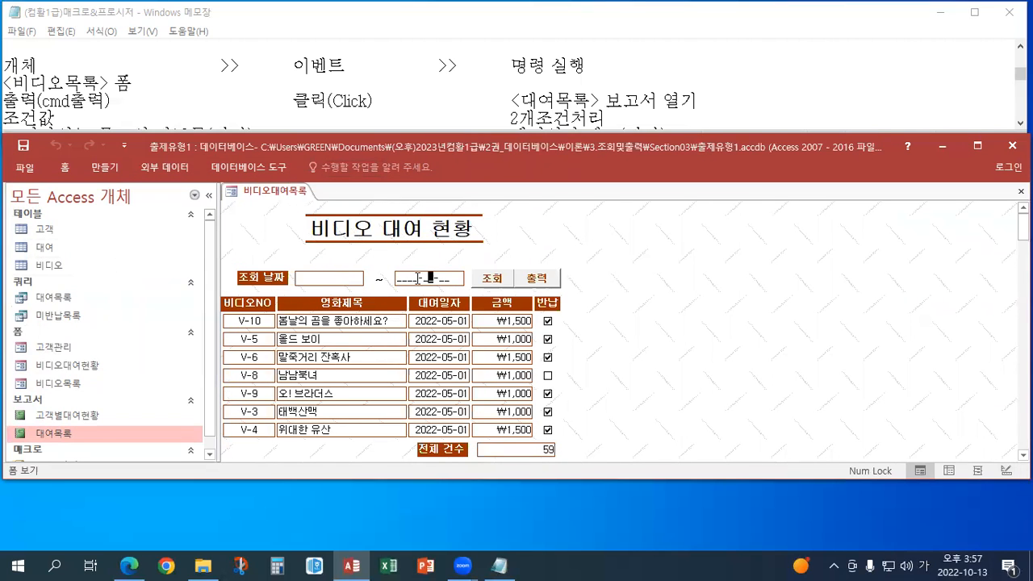
{"action": "left_click", "coordinate": [299, 278]}
Return the form to Design view and open the txt시작일 input mask in the zoom box
{"action": "left_click", "coordinate": [35, 169]}
{"action": "left_click", "coordinate": [32, 168]}
{"action": "left_click", "coordinate": [72, 174]}
{"action": "left_click", "coordinate": [65, 219]}
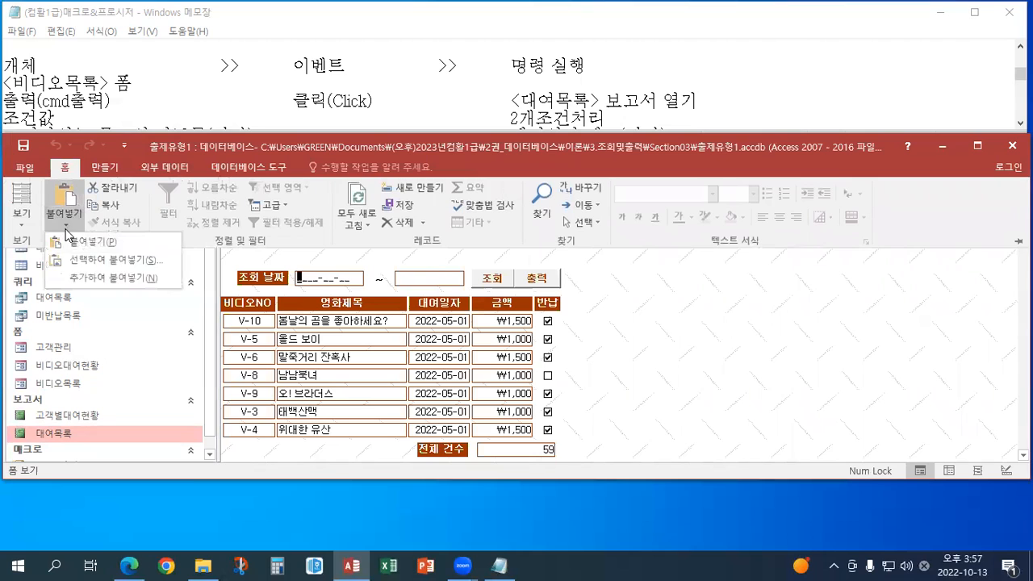
{"action": "left_click", "coordinate": [22, 226]}
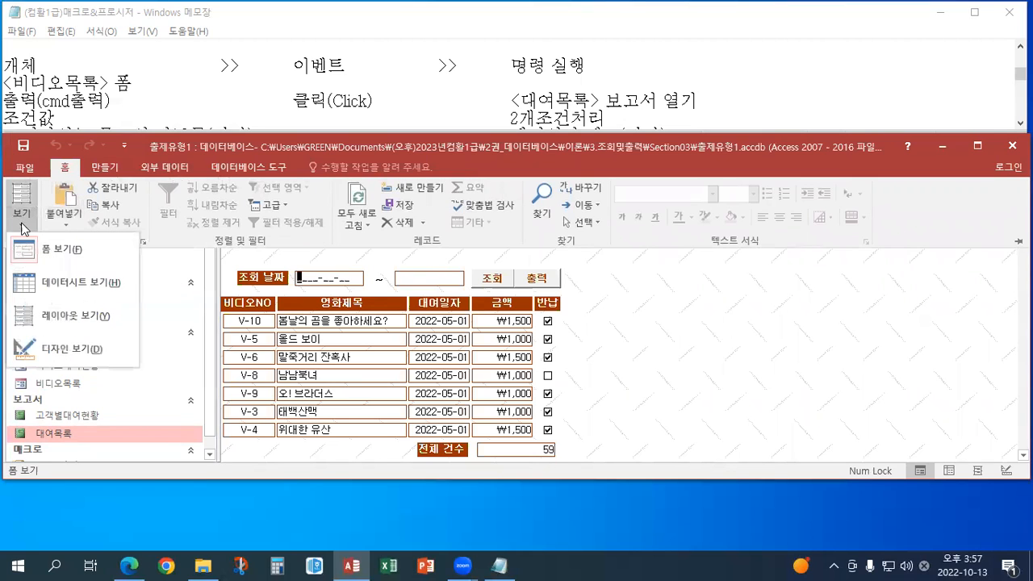
{"action": "left_click", "coordinate": [48, 360]}
{"action": "left_click", "coordinate": [837, 268]}
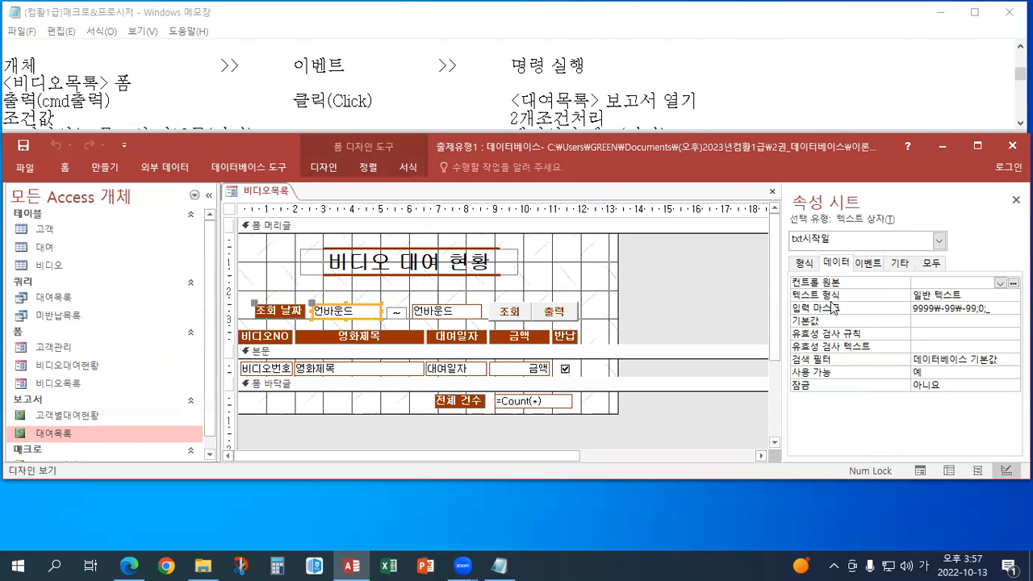
{"action": "left_click", "coordinate": [997, 309]}
{"action": "key", "text": "shift+F2"}
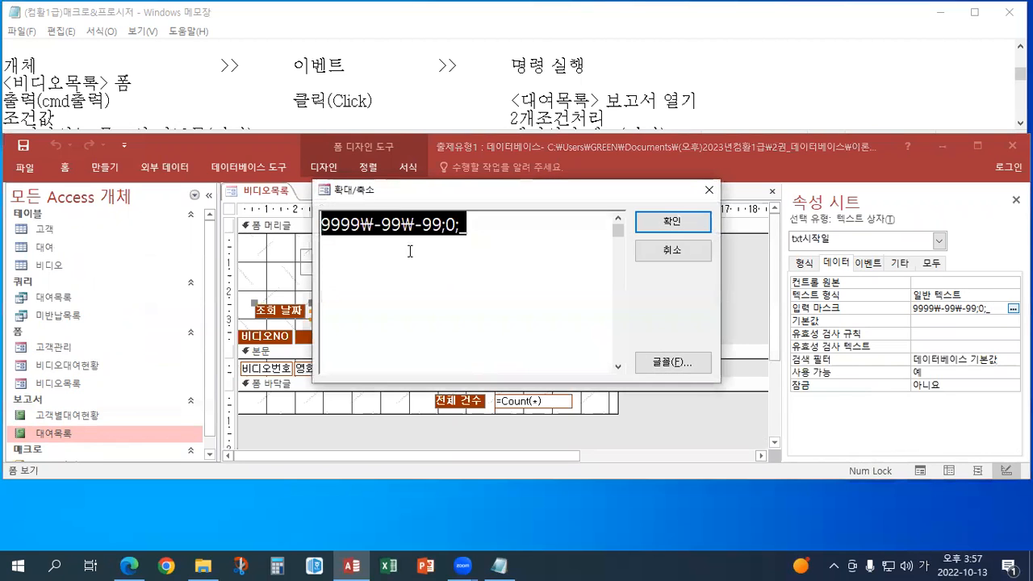
Try the mask as 9999-99-99;0;_ without its ₩ characters, examine each of its sections, and cancel the edits
{"action": "left_click", "coordinate": [332, 223]}
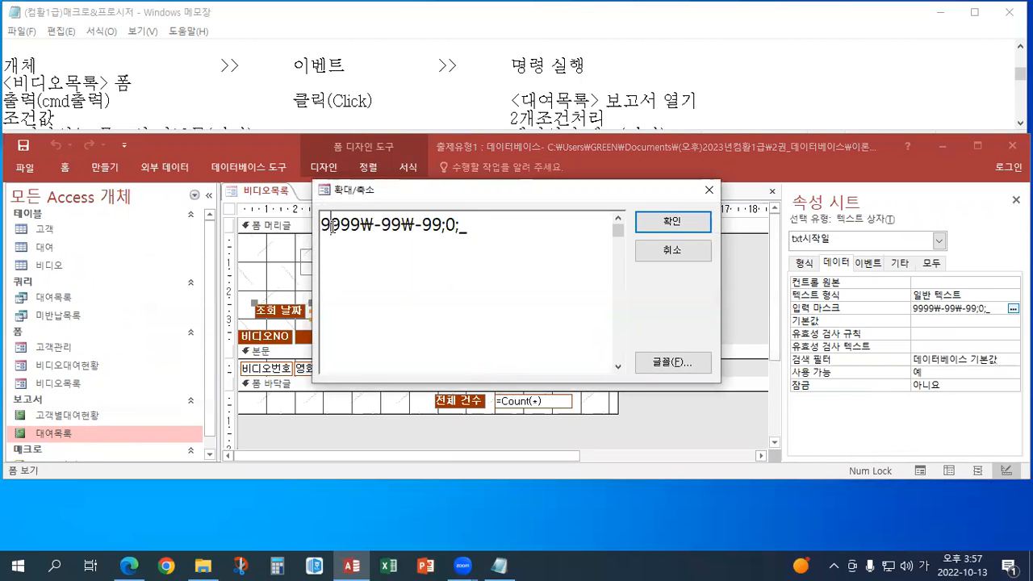
{"action": "left_click", "coordinate": [372, 224]}
{"action": "left_click_drag", "start_coordinate": [372, 225], "coordinate": [306, 231]}
{"action": "key", "text": "Delete"}
{"action": "key", "text": "Delete"}
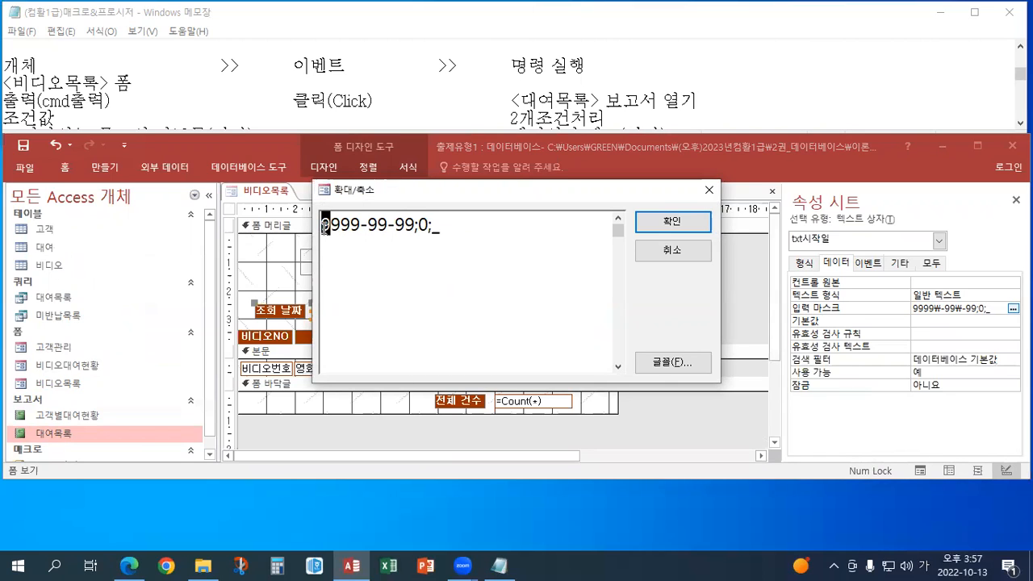
{"action": "left_click", "coordinate": [421, 222]}
{"action": "left_click", "coordinate": [364, 224]}
{"action": "left_click", "coordinate": [392, 225]}
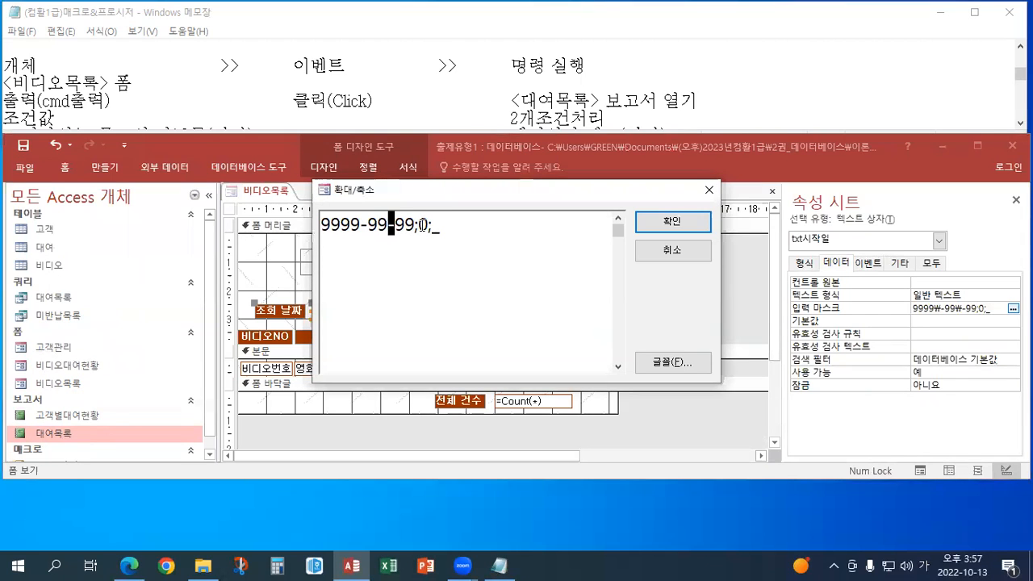
{"action": "left_click", "coordinate": [420, 224]}
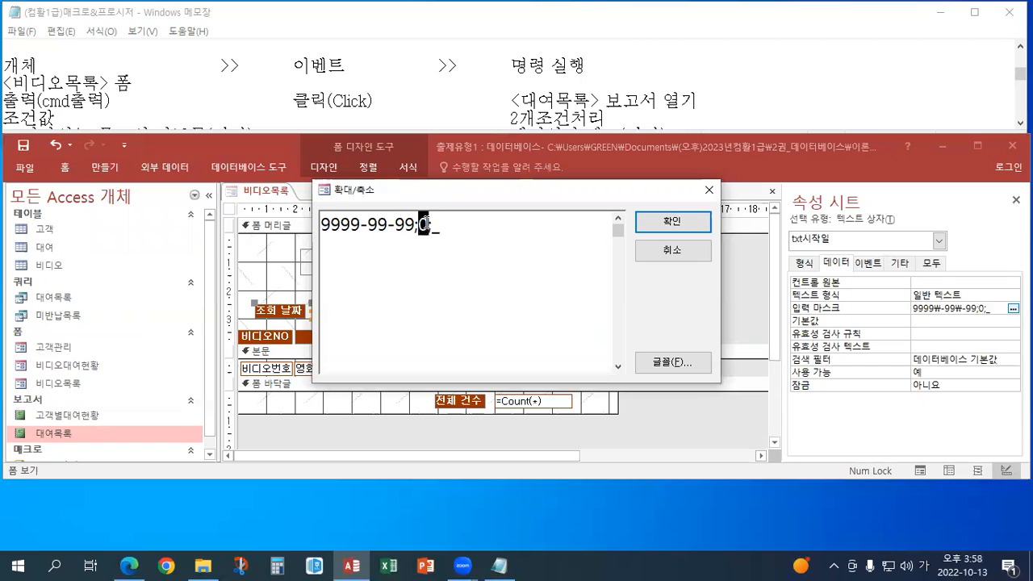
{"action": "left_click", "coordinate": [439, 226]}
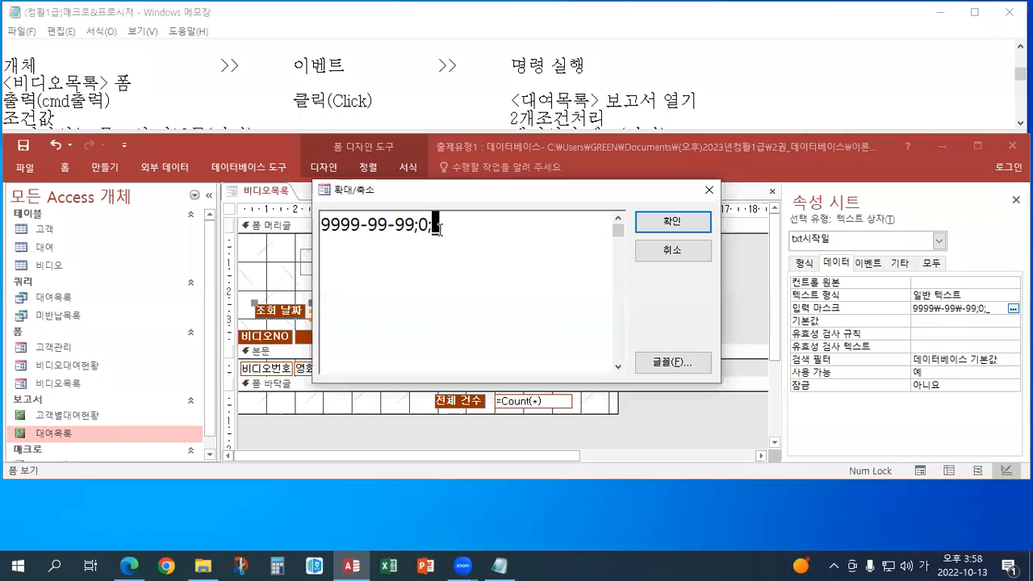
{"action": "left_click", "coordinate": [663, 255]}
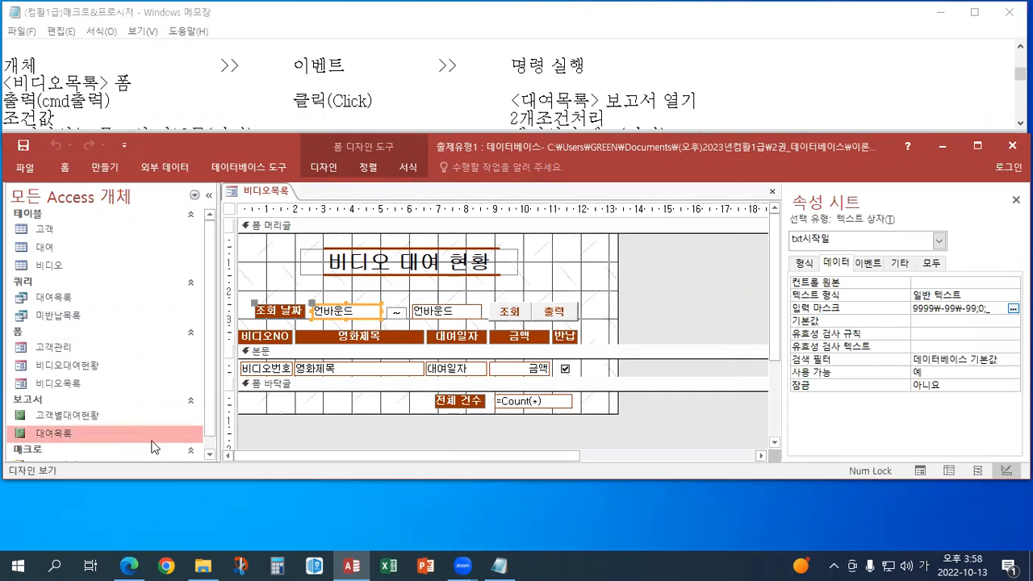
Show the notes on condition handling for the 대여목록 report, covering the field name, operators and control names
{"action": "right_click", "coordinate": [63, 431]}
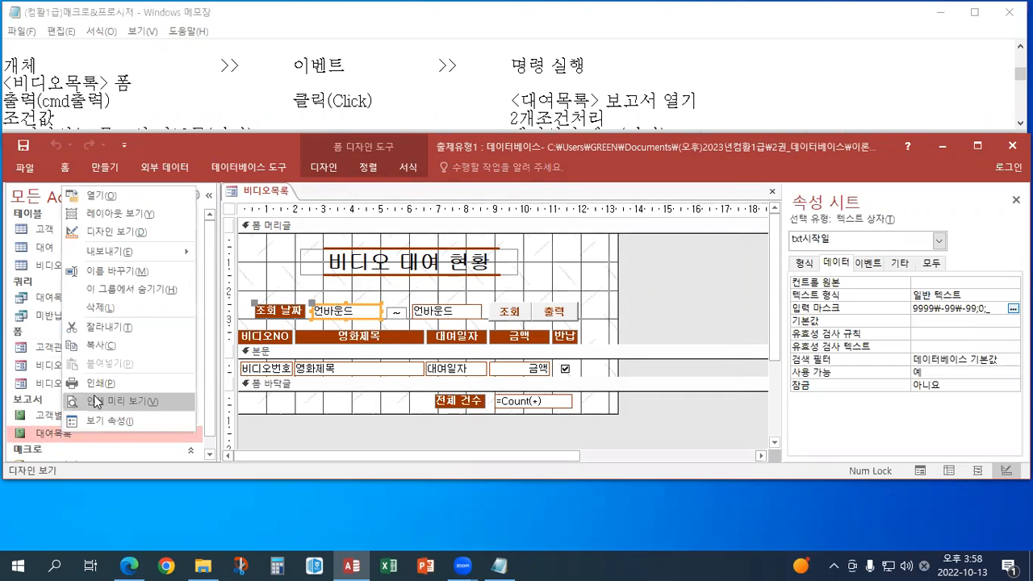
{"action": "left_click", "coordinate": [1020, 123]}
{"action": "left_click", "coordinate": [1020, 123]}
{"action": "left_click", "coordinate": [1020, 123]}
{"action": "left_click", "coordinate": [1020, 123]}
{"action": "left_click", "coordinate": [1020, 122]}
{"action": "left_click", "coordinate": [1020, 123]}
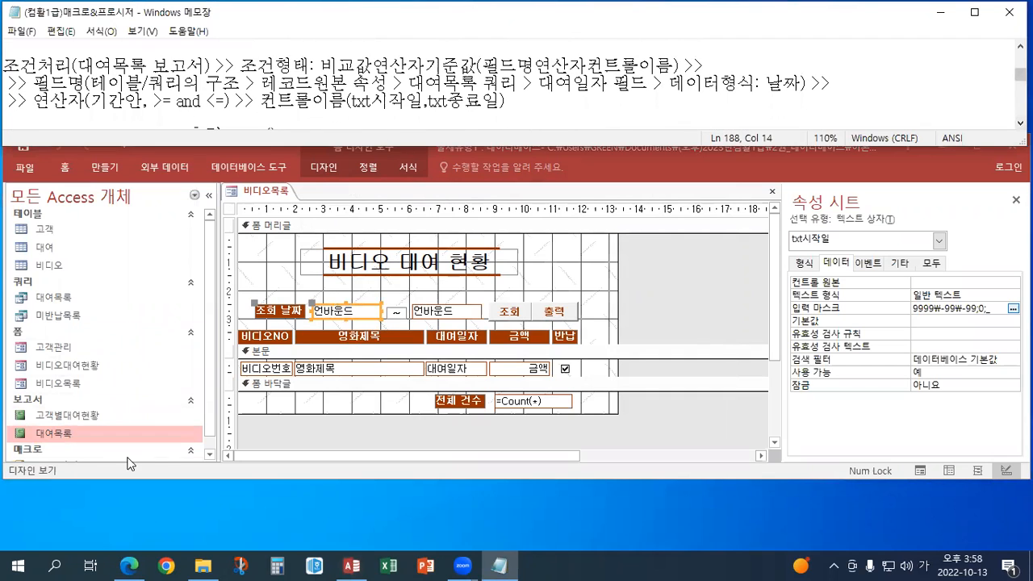
Select the start and end date text boxes in turn to match txt시작일 and txt종료일 with the notes
{"action": "right_click", "coordinate": [74, 433]}
{"action": "left_click", "coordinate": [347, 311]}
{"action": "left_click", "coordinate": [457, 311]}
{"action": "left_click", "coordinate": [326, 305]}
{"action": "left_click", "coordinate": [330, 306]}
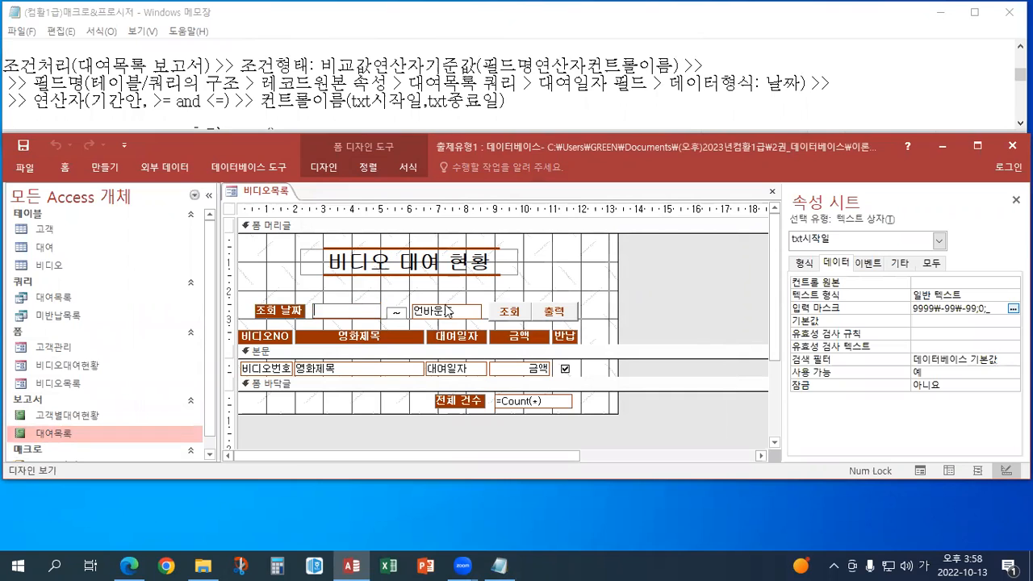
{"action": "left_click", "coordinate": [456, 311]}
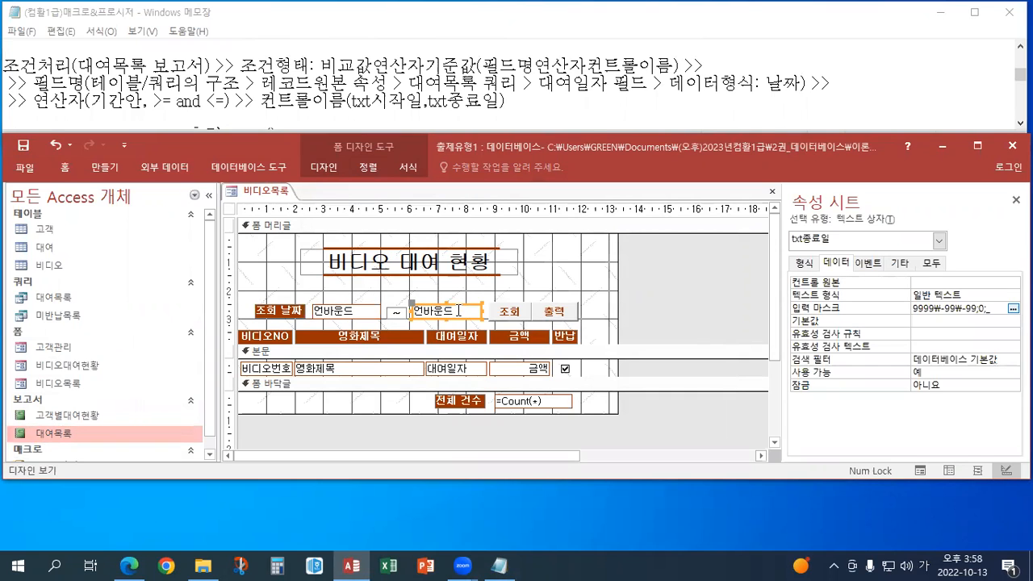
Open the 대여목록 report in Design view and check its record source
{"action": "right_click", "coordinate": [57, 433]}
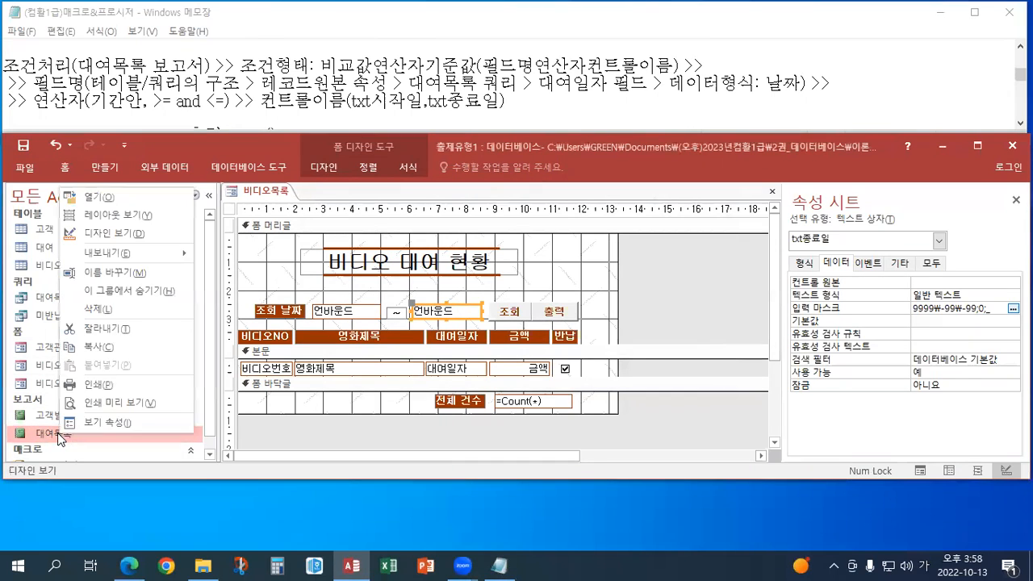
{"action": "left_click", "coordinate": [159, 235]}
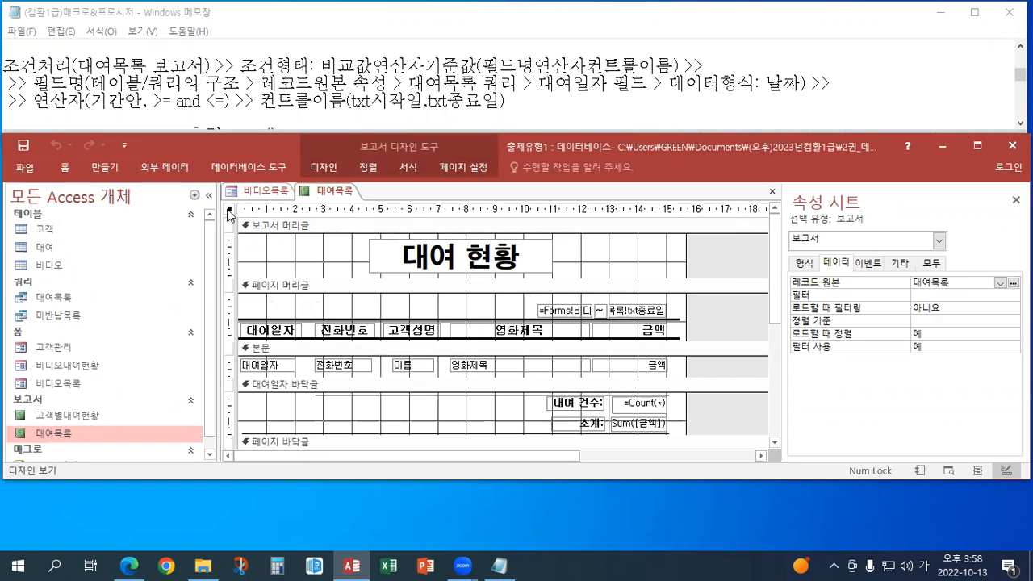
{"action": "left_click", "coordinate": [831, 288]}
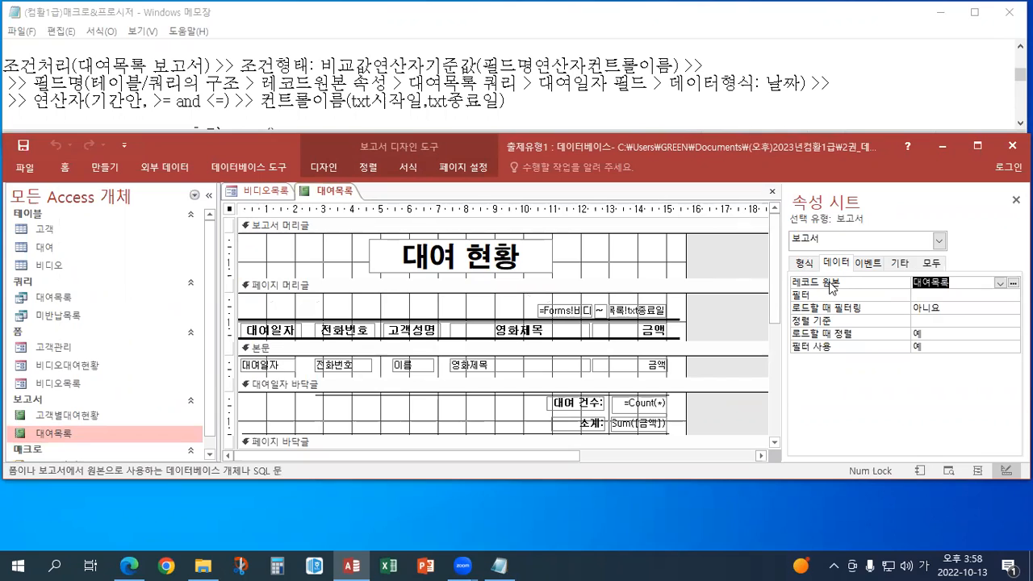
{"action": "left_click", "coordinate": [955, 282]}
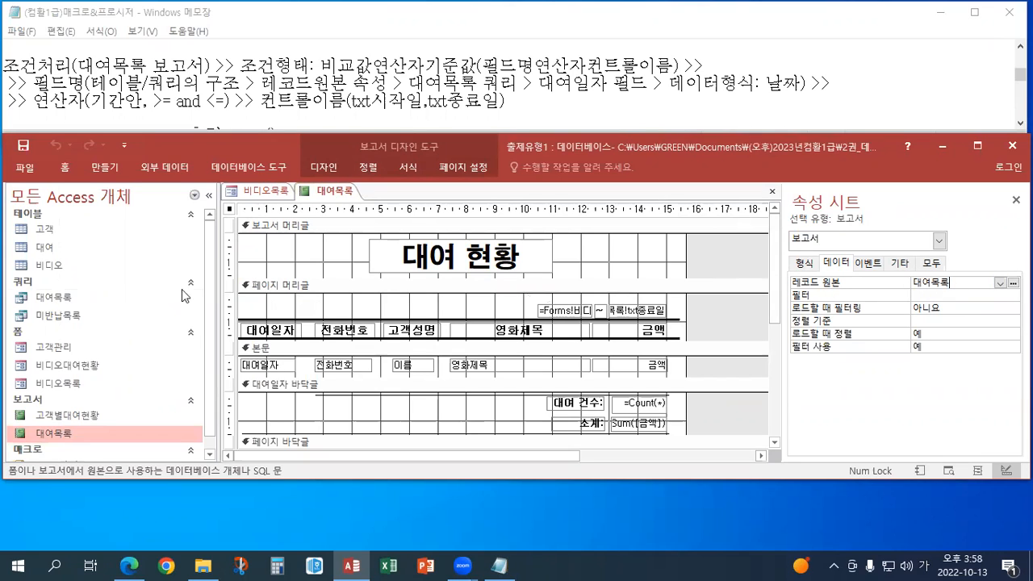
Open the 대여목록 query, examine its 대여일자 column, and close both the query and the report
{"action": "left_click", "coordinate": [70, 296]}
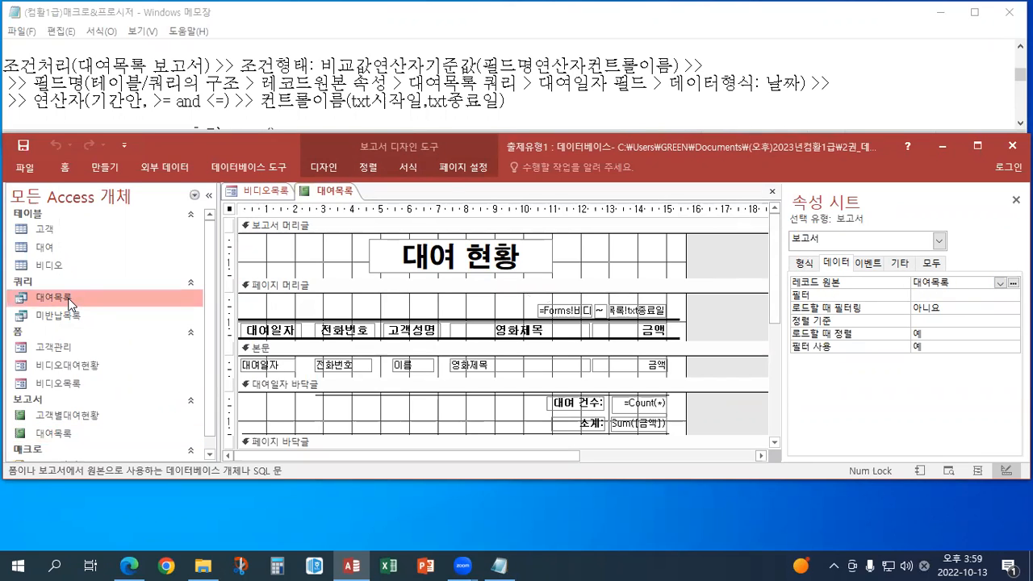
{"action": "double_click", "coordinate": [70, 298]}
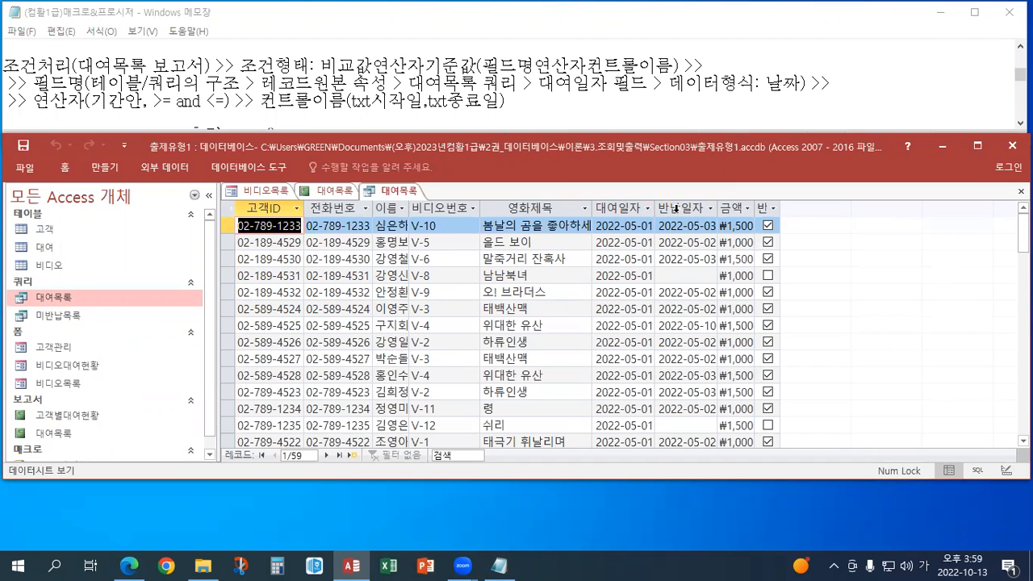
{"action": "left_click", "coordinate": [619, 208]}
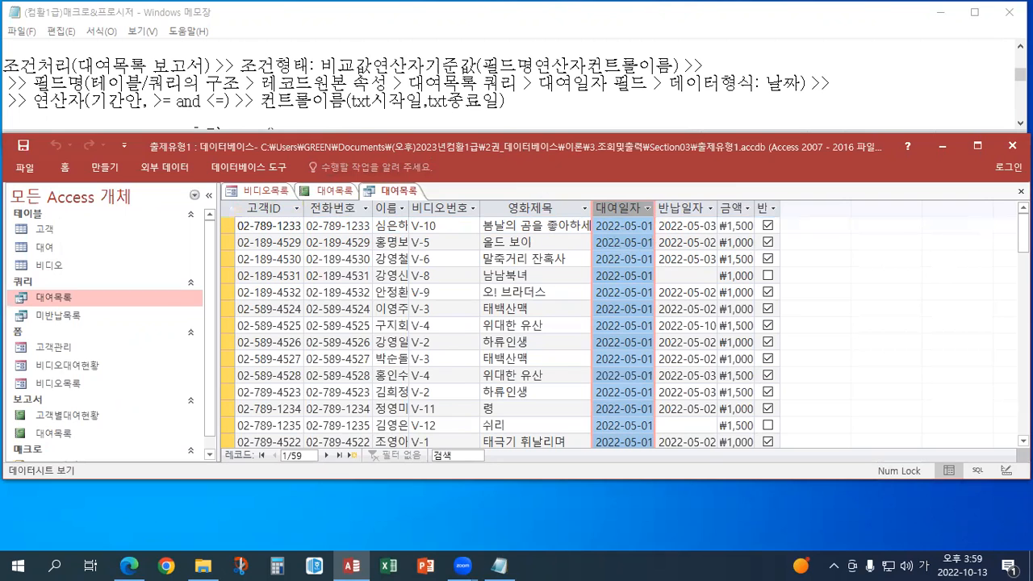
{"action": "left_click", "coordinate": [1021, 192]}
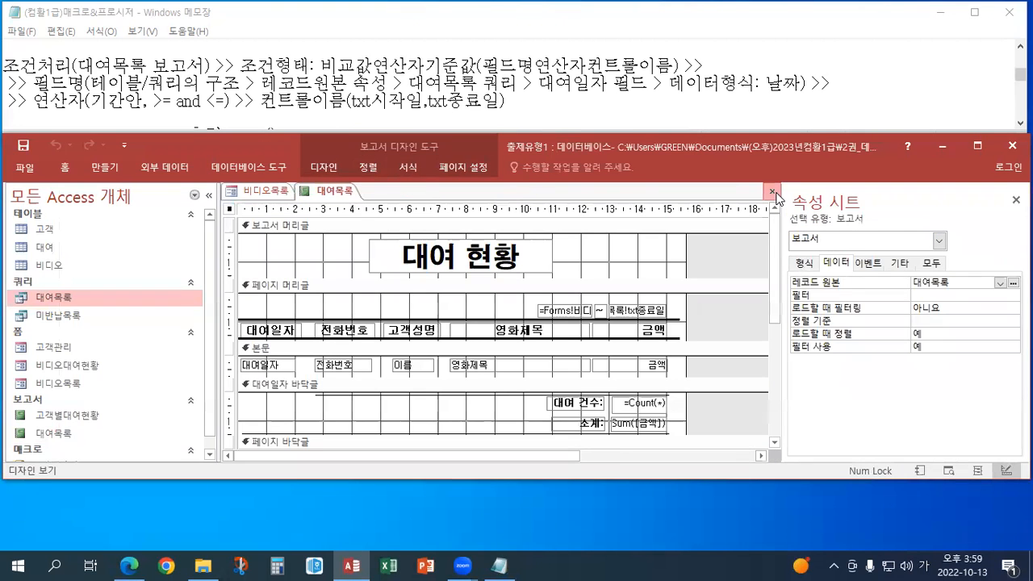
{"action": "left_click", "coordinate": [772, 191]}
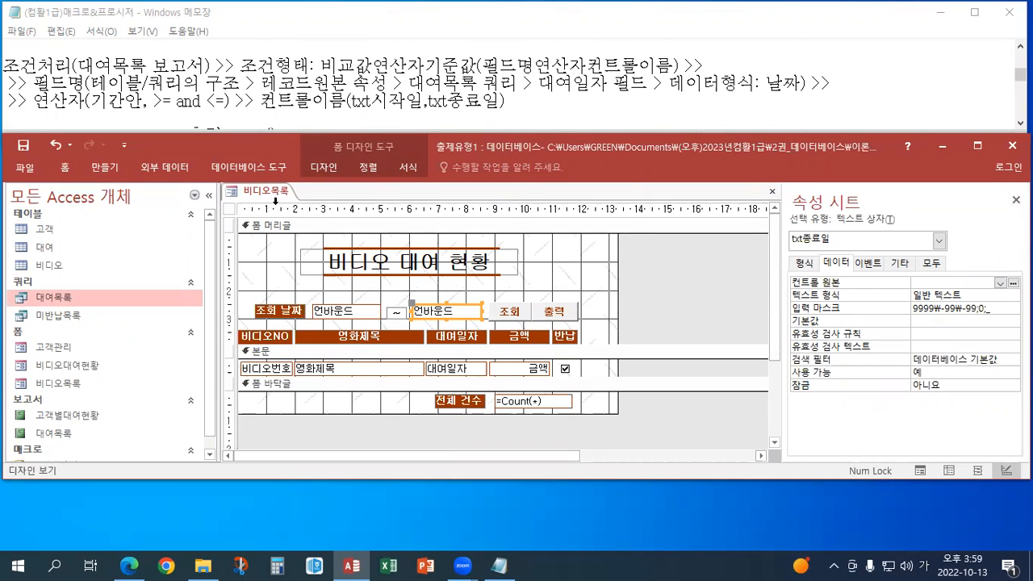
Create an On Click event procedure for the 출력 button with the Code Builder, showing the cmd출력_Click code in the notes
{"action": "left_click", "coordinate": [561, 308]}
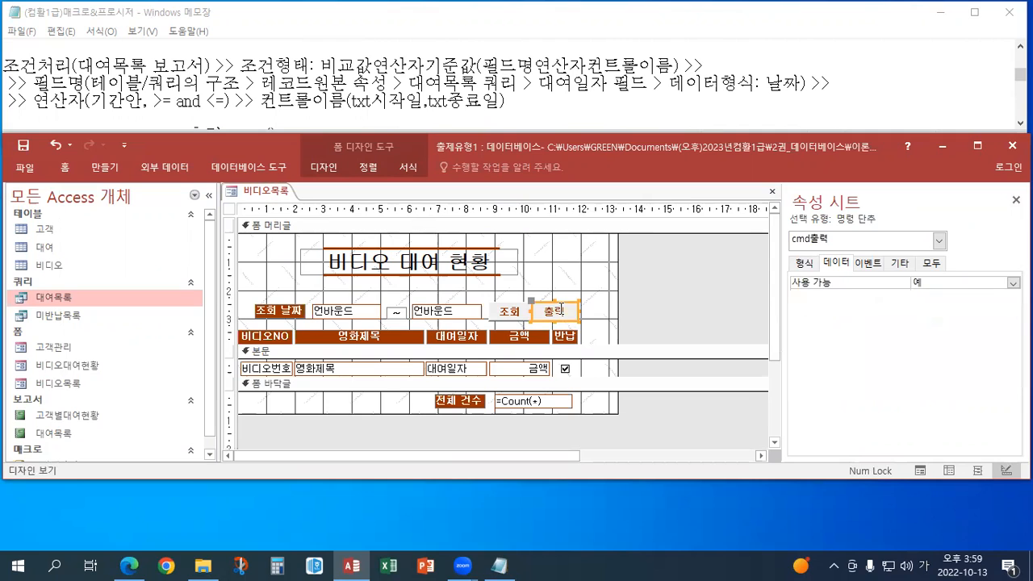
{"action": "left_click", "coordinate": [874, 264]}
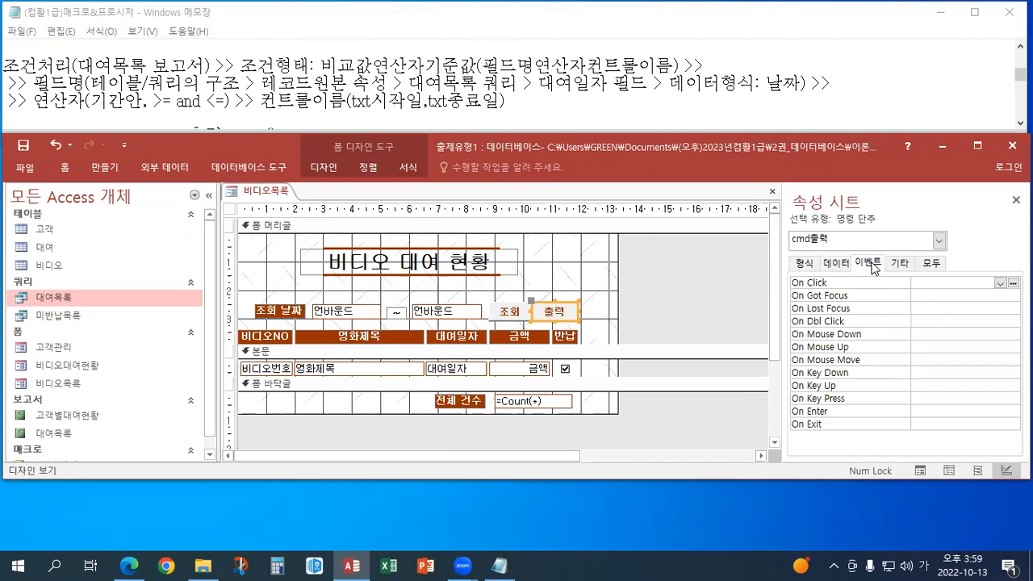
{"action": "left_click", "coordinate": [916, 282]}
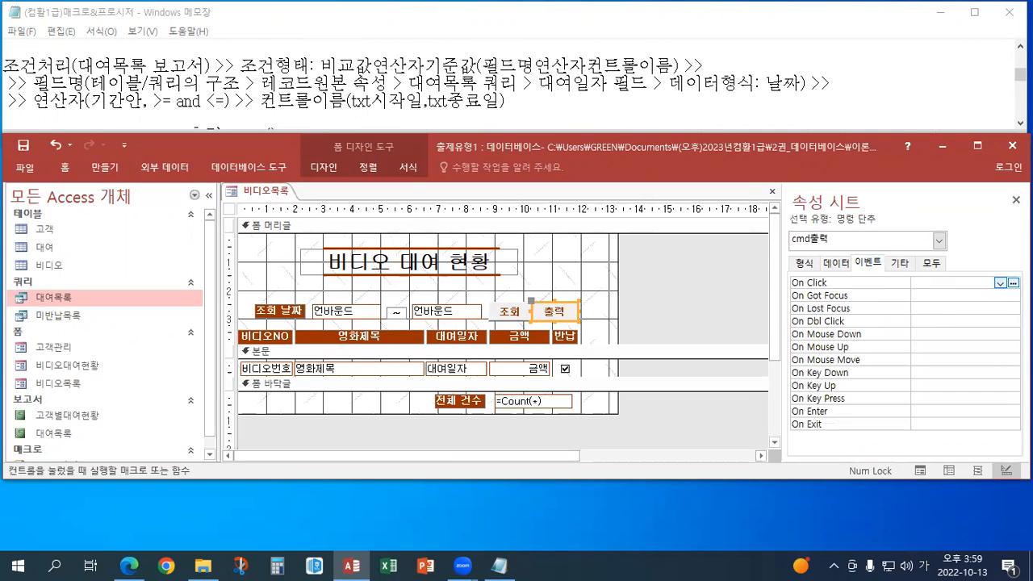
{"action": "left_click", "coordinate": [1012, 282]}
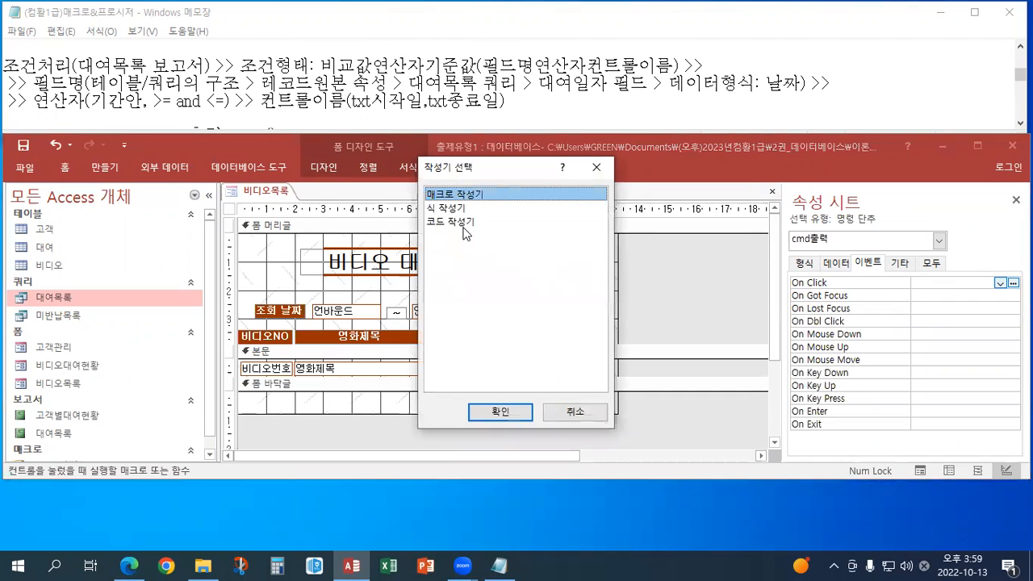
{"action": "left_click", "coordinate": [462, 229]}
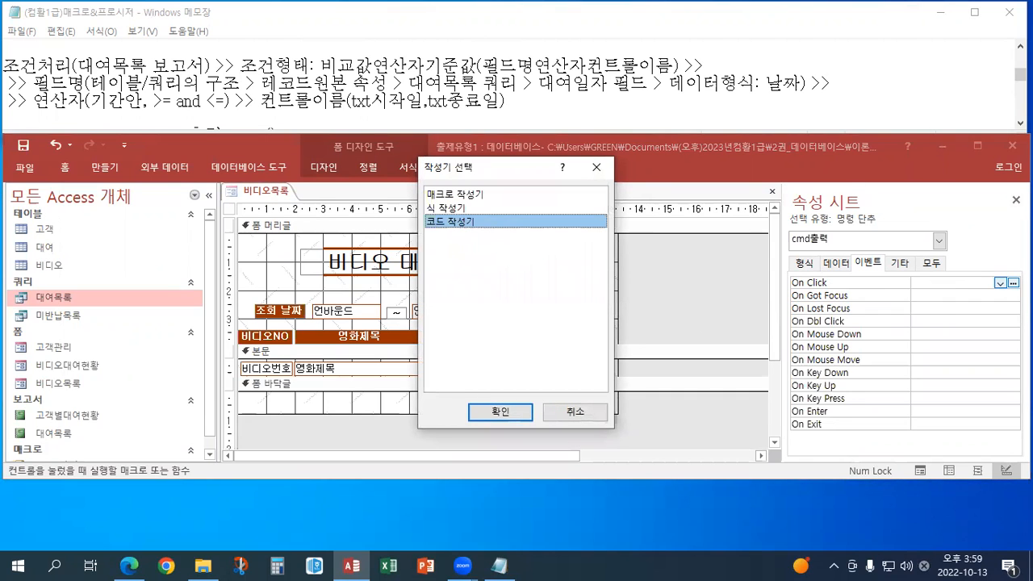
{"action": "left_click", "coordinate": [1020, 123]}
{"action": "left_click", "coordinate": [1020, 123]}
{"action": "left_click", "coordinate": [1020, 123]}
{"action": "left_click", "coordinate": [1020, 123]}
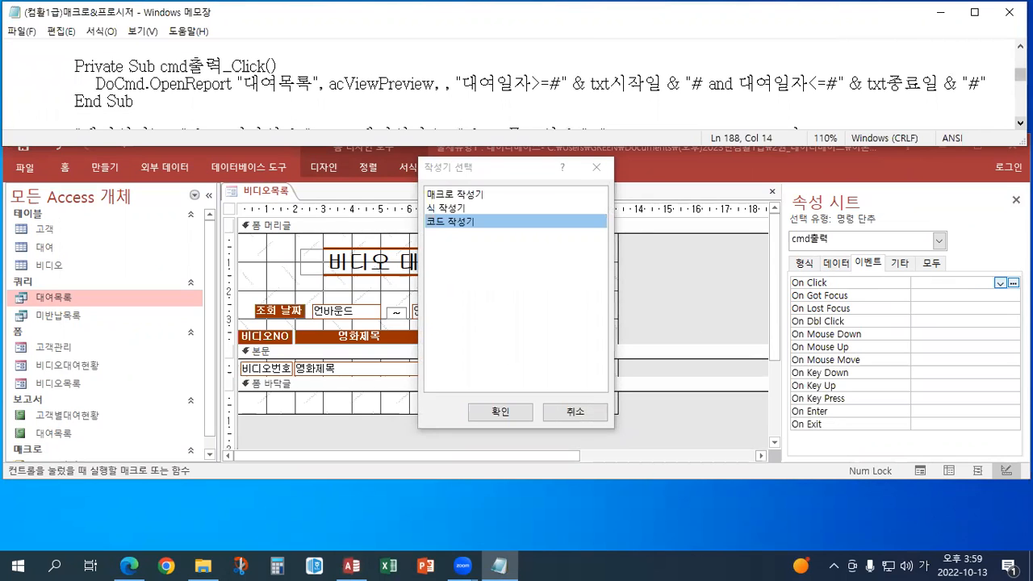
{"action": "left_click", "coordinate": [514, 413]}
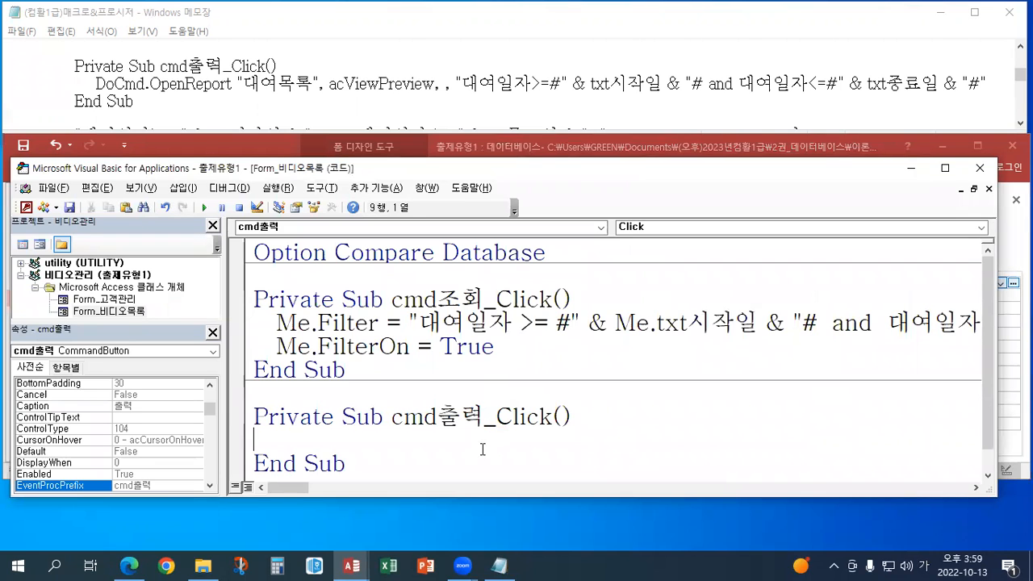
Add blank lines inside the cmd출력_Click procedure, widen the code area, and place the cursor between its two lines
{"action": "key", "text": "Return"}
{"action": "key", "text": "Return"}
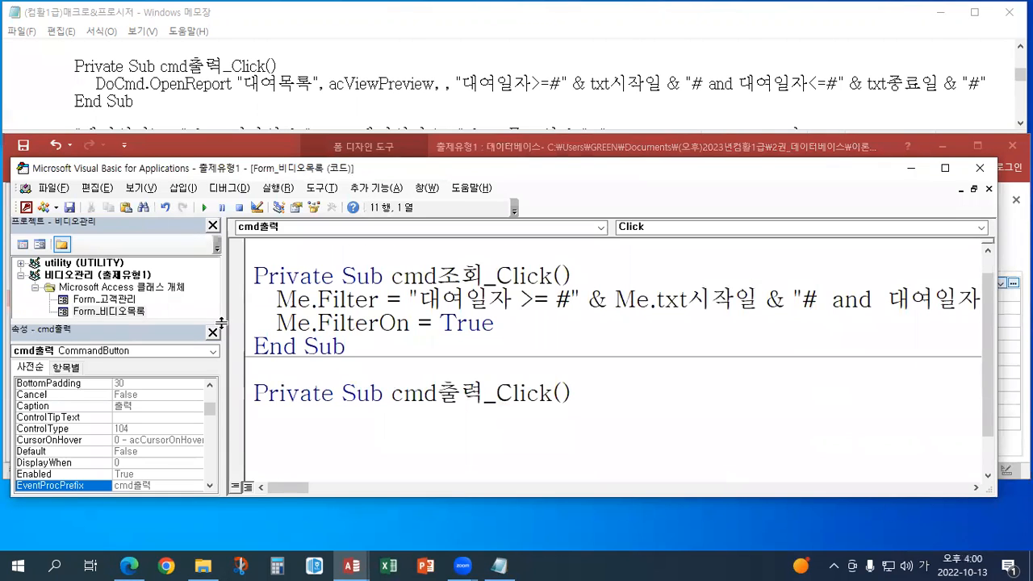
{"action": "left_click_drag", "start_coordinate": [221, 323], "coordinate": [107, 309]}
{"action": "scroll", "coordinate": [278, 401], "scroll_direction": "down", "scroll_amount": 1}
{"action": "left_click", "coordinate": [184, 385]}
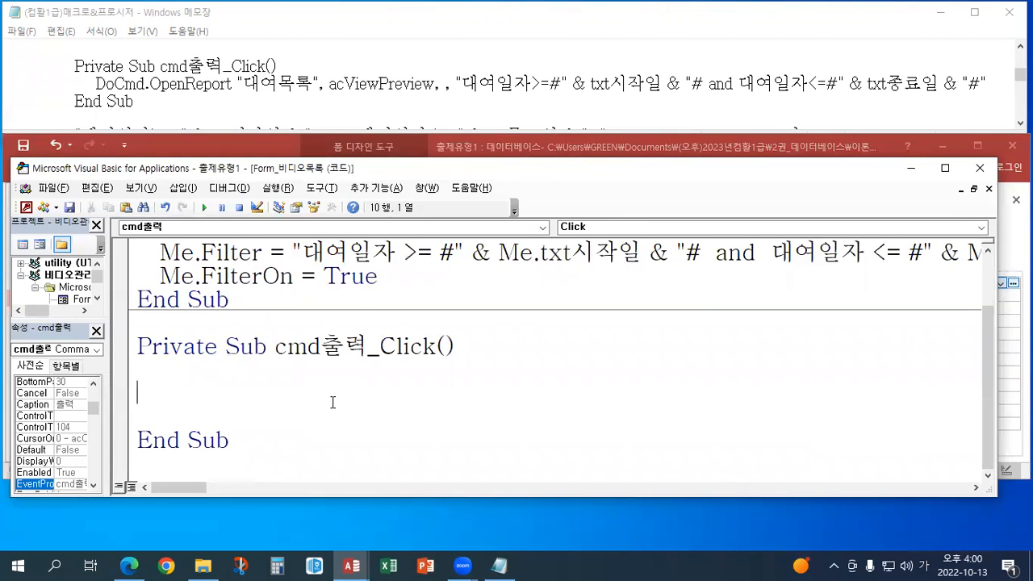
Start a docmd.OpenReport statement on the blank line inside the cmd출력_Click procedure
{"action": "type", "text": "ㅇ"}
{"action": "key", "text": "BackSpace"}
{"action": "key", "text": "Hangul"}
{"action": "type", "text": "docmd."}
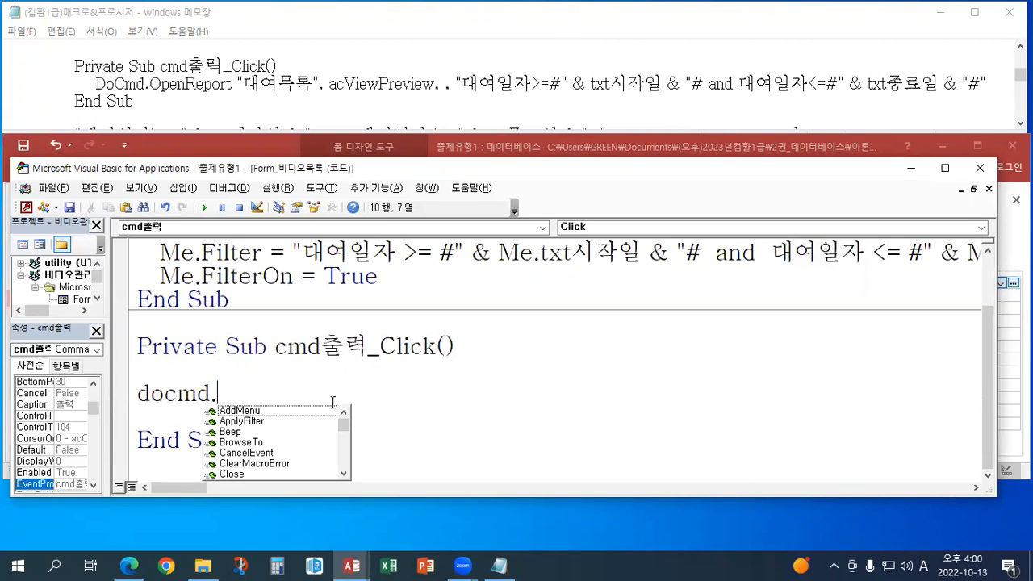
{"action": "type", "text": "opern"}
{"action": "key", "text": "BackSpace"}
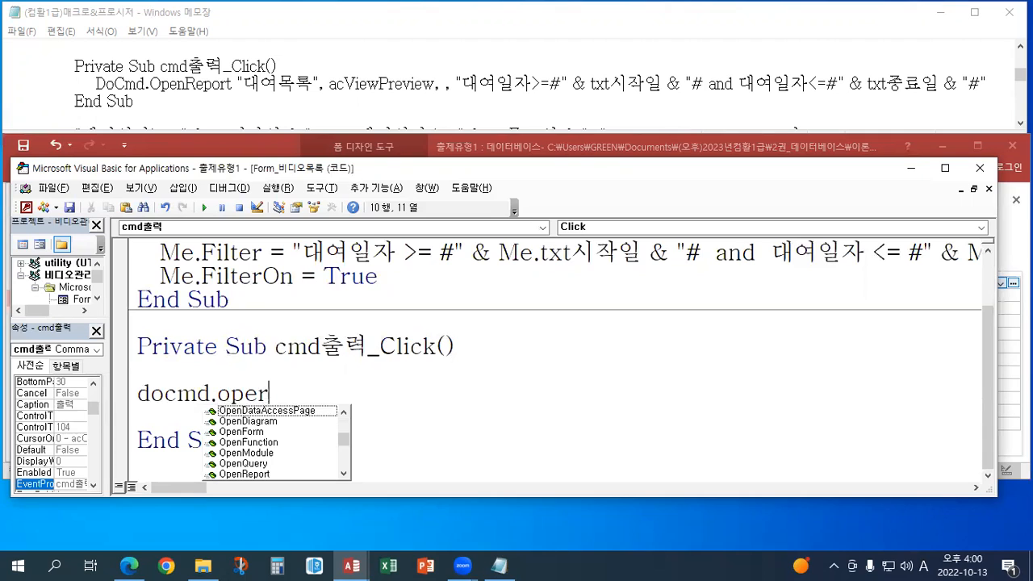
{"action": "key", "text": "BackSpace"}
{"action": "type", "text": "nreport"}
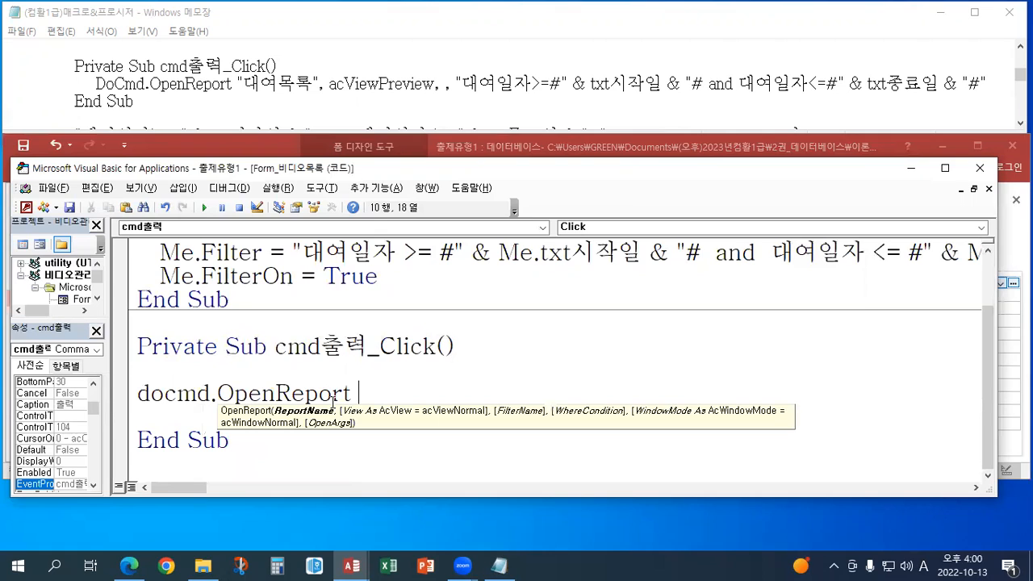
Enter "대여목록" in quotation marks as the report name argument of OpenReport, followed by a comma
{"action": "type", "text": " \""}
{"action": "type", "text": "eo"}
{"action": "key", "text": "BackSpace"}
{"action": "key", "text": "BackSpace"}
{"action": "key", "text": "Hangul"}
{"action": "type", "text": "대"}
{"action": "type", "text": "목록\""}
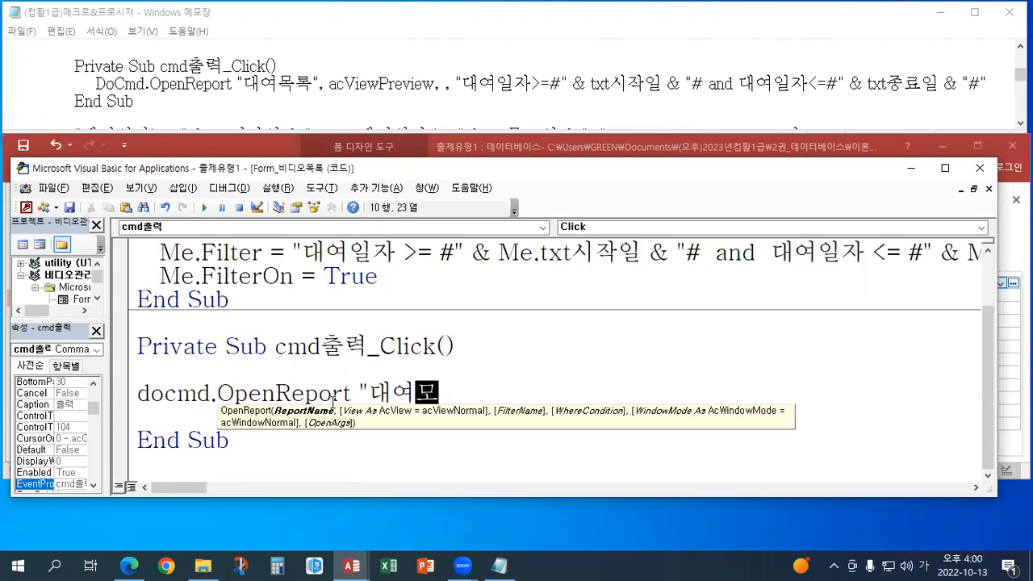
{"action": "type", "text": ","}
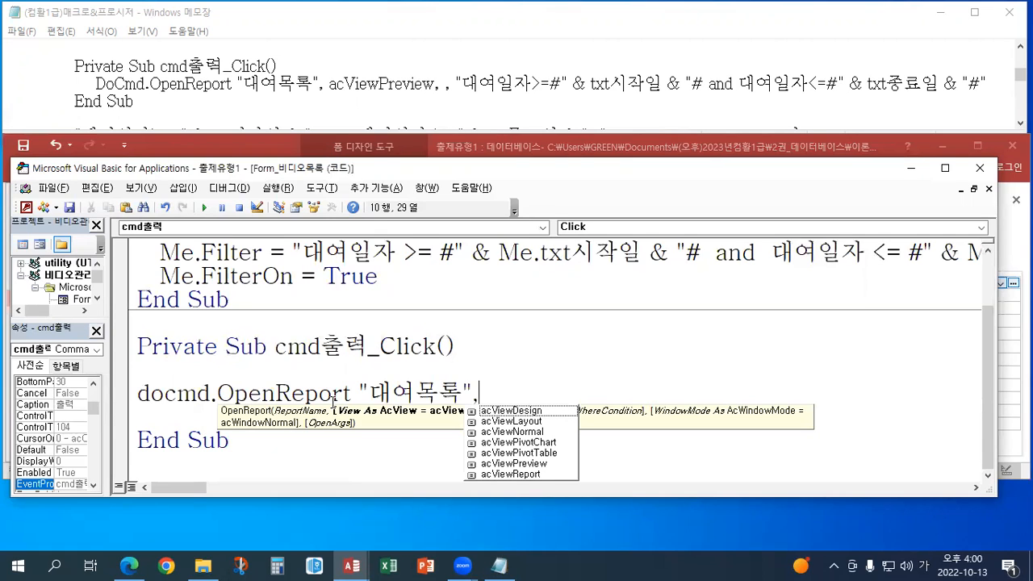
Set the view argument to acViewPreview and leave the filter name argument empty with a second comma
{"action": "type", "text": "a"}
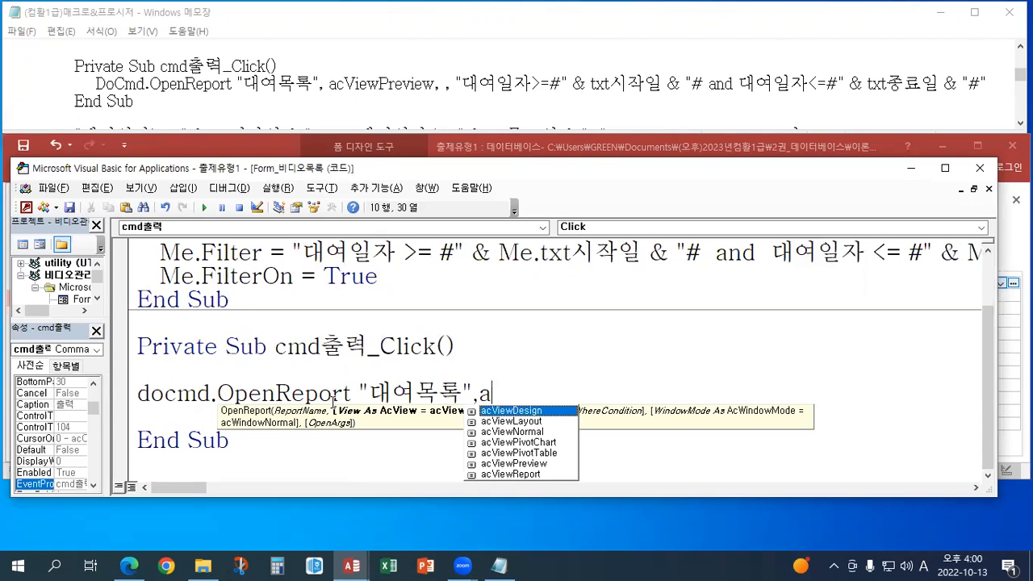
{"action": "type", "text": "cviewpre"}
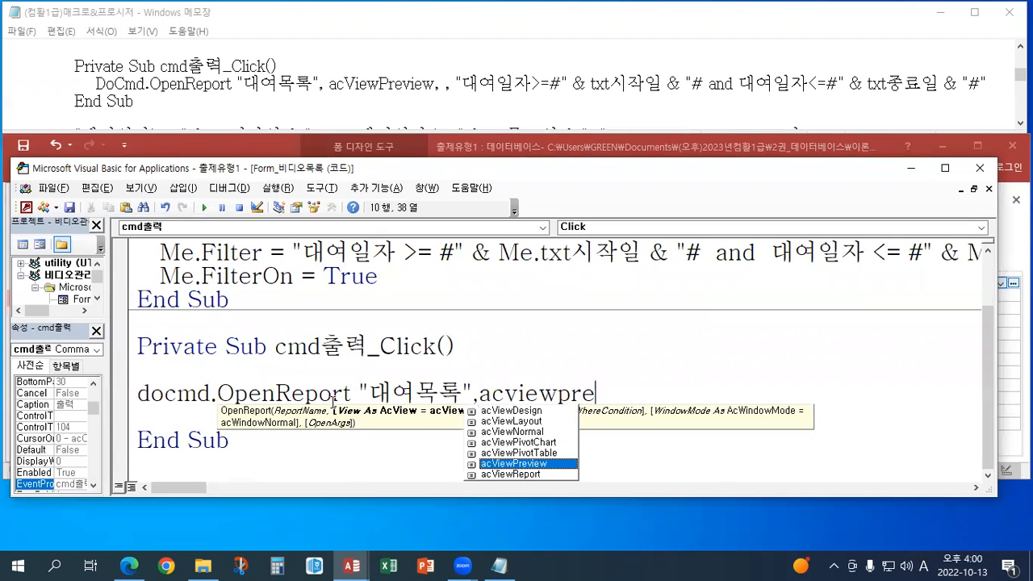
{"action": "type", "text": "view,"}
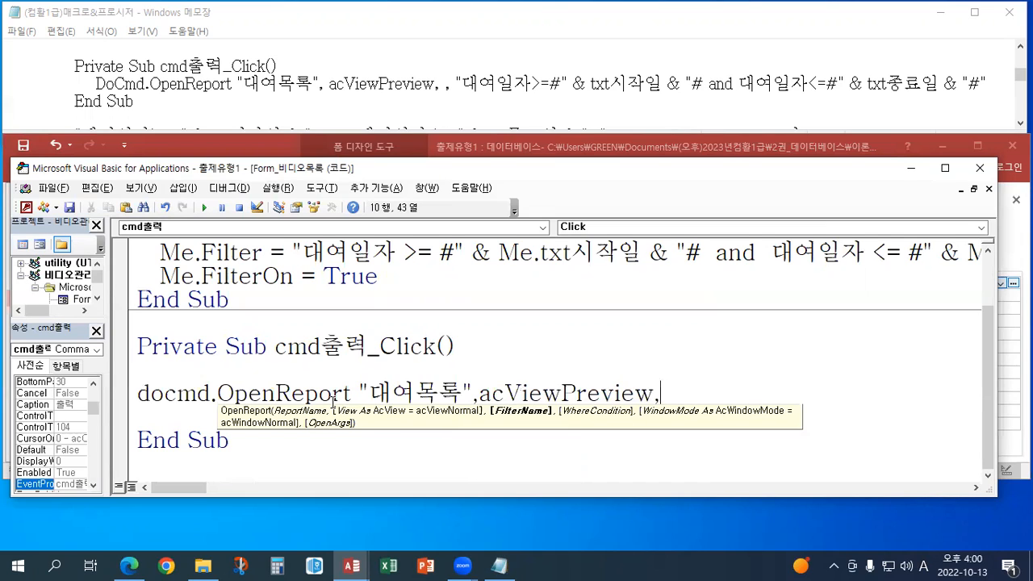
{"action": "type", "text": ","}
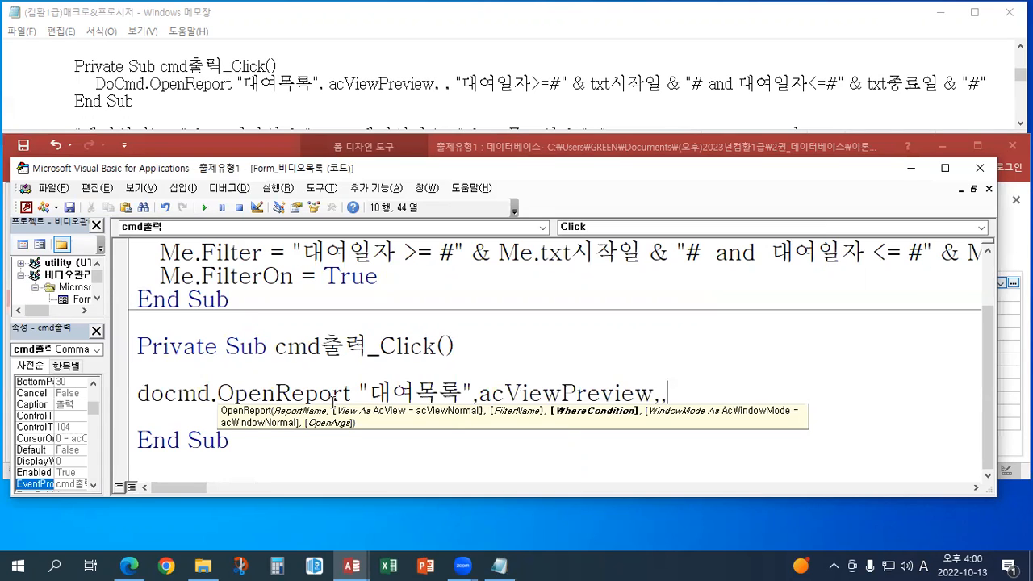
Check the condition notes above the sample code and begin the where condition with 대여일자>=
{"action": "left_click", "coordinate": [340, 102]}
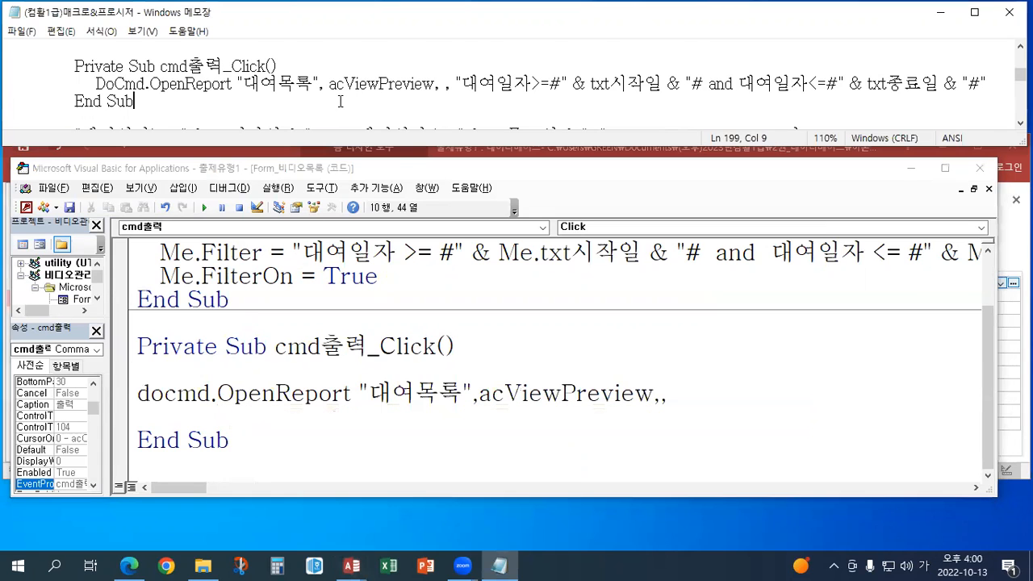
{"action": "scroll", "coordinate": [340, 101], "scroll_direction": "up", "scroll_amount": 1}
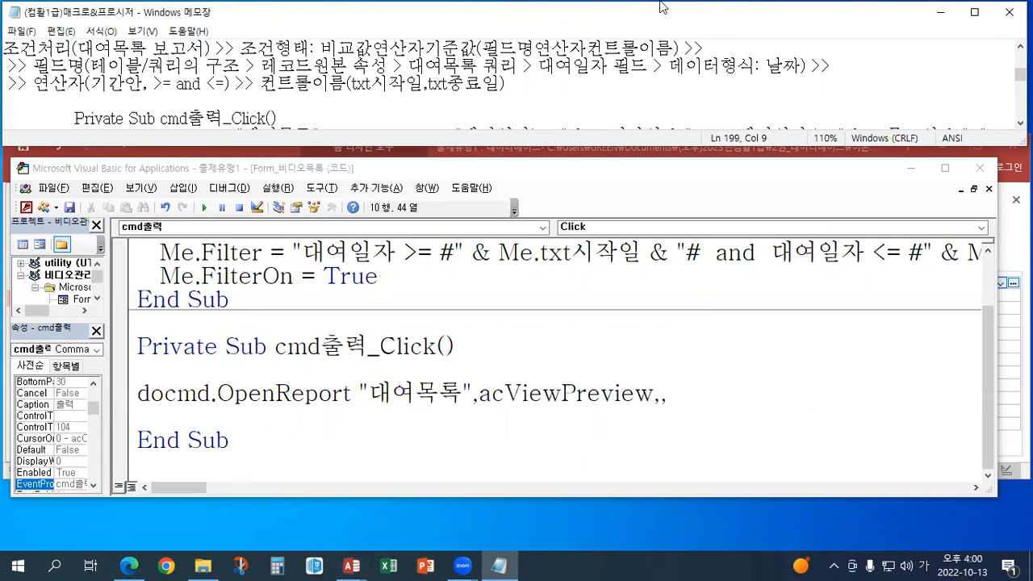
{"action": "left_click", "coordinate": [679, 394]}
{"action": "type", "text": "eo"}
{"action": "key", "text": "BackSpace"}
{"action": "key", "text": "BackSpace"}
{"action": "key", "text": "Hangul"}
{"action": "type", "text": "댕여일자"}
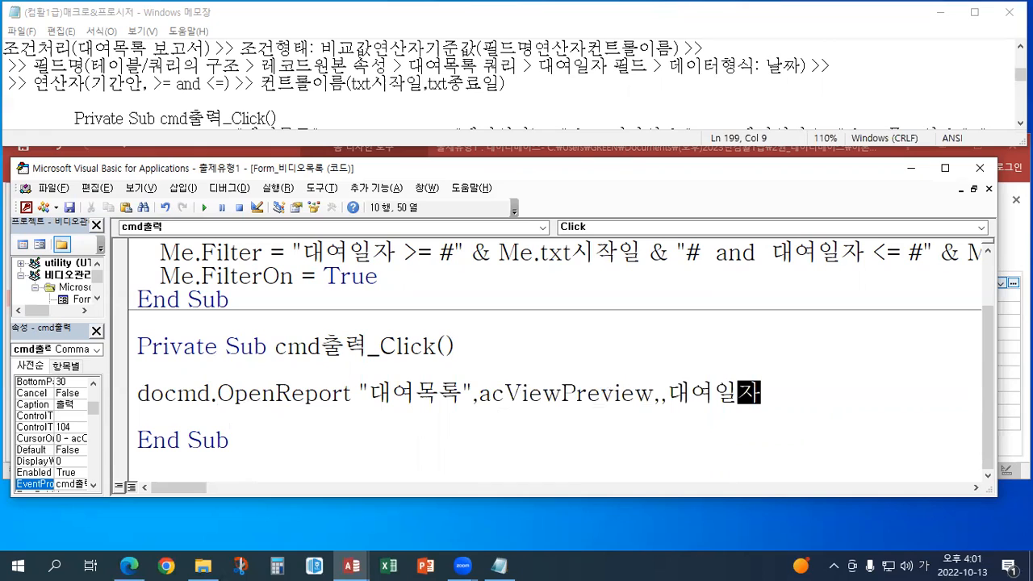
{"action": "type", "text": ">="}
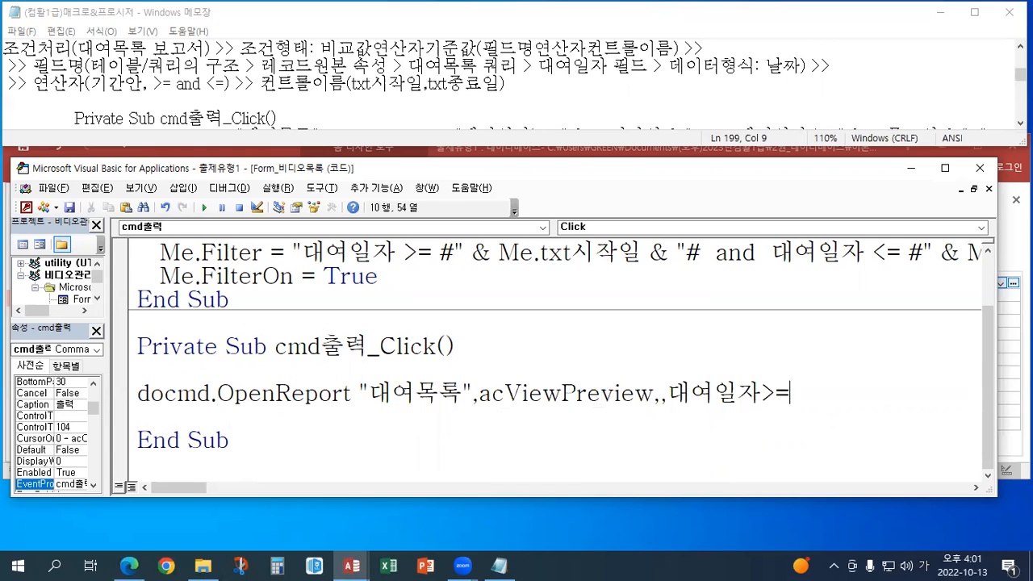
Complete the first comparison with the start date control txt시작일
{"action": "type", "text": "ㅅ"}
{"action": "key", "text": "BackSpace"}
{"action": "key", "text": "Hangul"}
{"action": "type", "text": "txt"}
{"action": "key", "text": "Hangul"}
{"action": "type", "text": "ㅅㅣㅈㅏㅇㅣ"}
{"action": "key", "text": "BackSpace"}
{"action": "key", "text": "BackSpace"}
{"action": "key", "text": "BackSpace"}
{"action": "type", "text": "ㅈㅏㄱㅇㅣㄹ"}
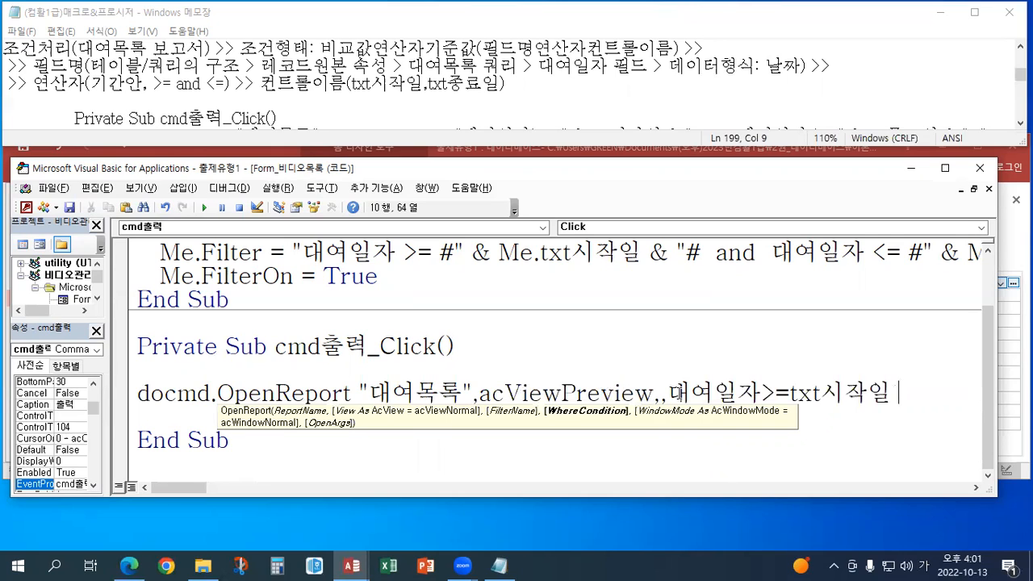
Add the second comparison 대여일자<=txt종료일 after a space at the end of the statement
{"action": "type", "text": " ㄷㅐㅇㅕㅇㅣㄹㅈㅏ"}
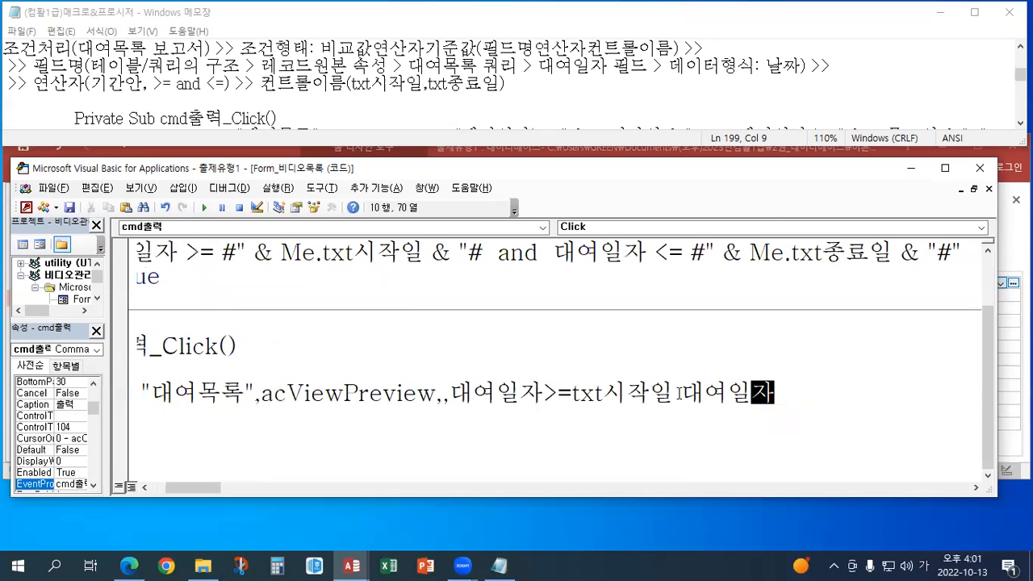
{"action": "type", "text": "<="}
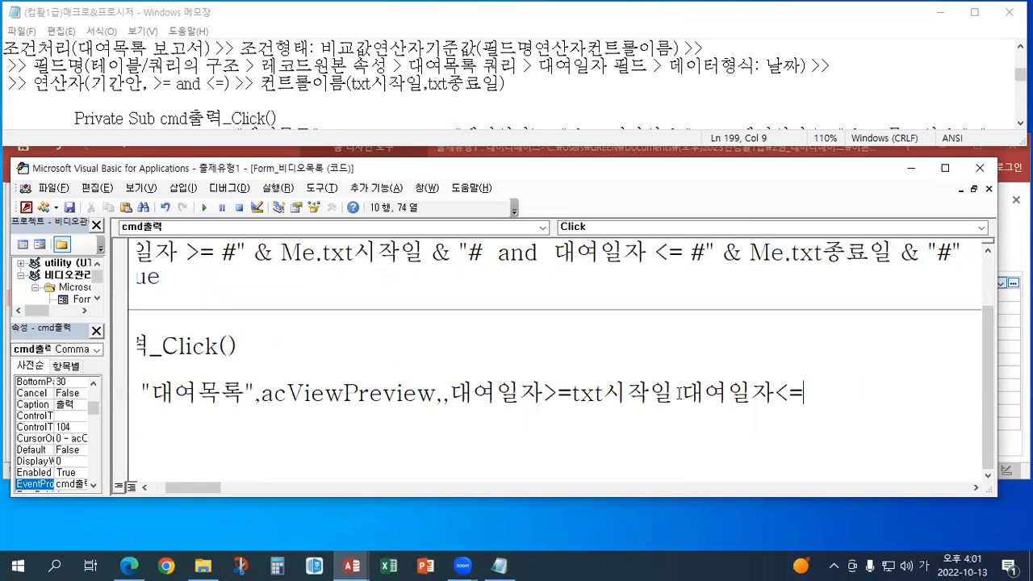
{"action": "type", "text": "ㅅ"}
{"action": "key", "text": "BackSpace"}
{"action": "key", "text": "Hangul"}
{"action": "type", "text": "txt"}
{"action": "key", "text": "Hangul"}
{"action": "type", "text": "종료일"}
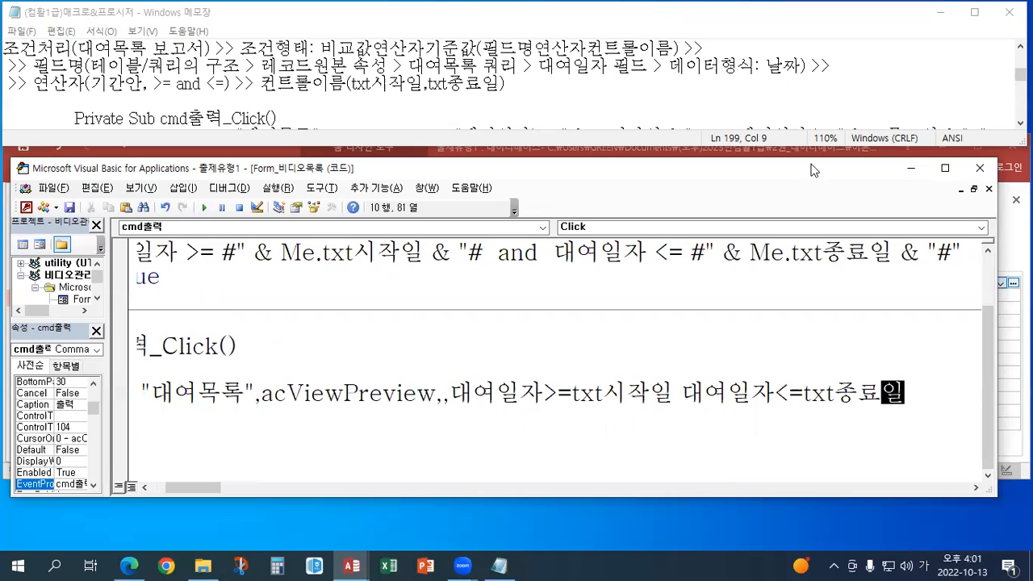
Bring the sample OpenReport code back into view in the notes and join the two date comparisons with and
{"action": "left_click", "coordinate": [1020, 122]}
{"action": "left_click", "coordinate": [1019, 123]}
{"action": "left_click", "coordinate": [1020, 123]}
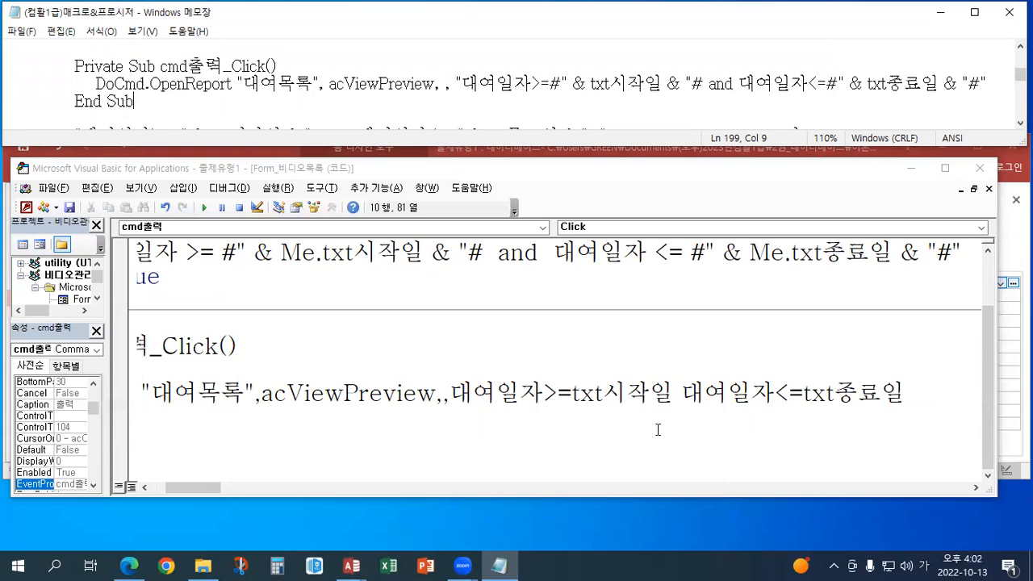
{"action": "left_click", "coordinate": [682, 393]}
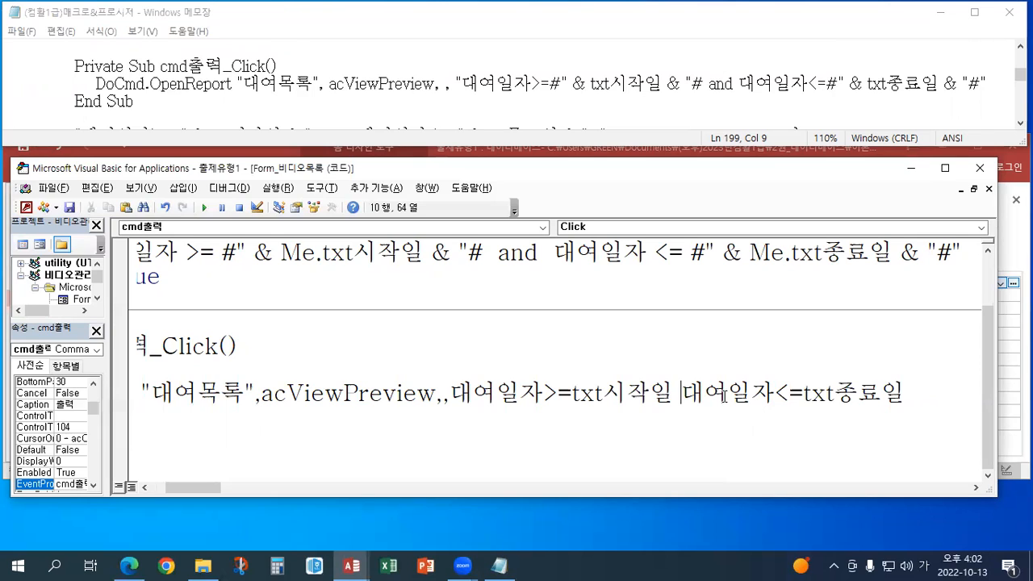
{"action": "type", "text": "뭉"}
{"action": "key", "text": "BackSpace"}
{"action": "key", "text": "BackSpace"}
{"action": "key", "text": "BackSpace"}
{"action": "key", "text": "Hangul"}
{"action": "type", "text": "and"}
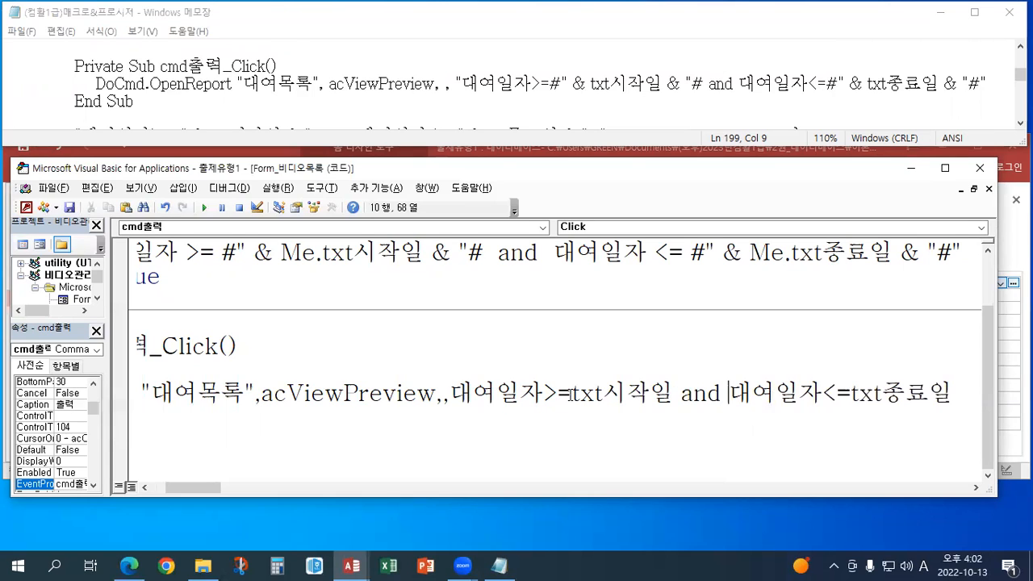
Check the data type of 대여일자 in the notes and enclose txt시작일 in # date delimiters
{"action": "left_click_drag", "start_coordinate": [449, 393], "coordinate": [542, 393]}
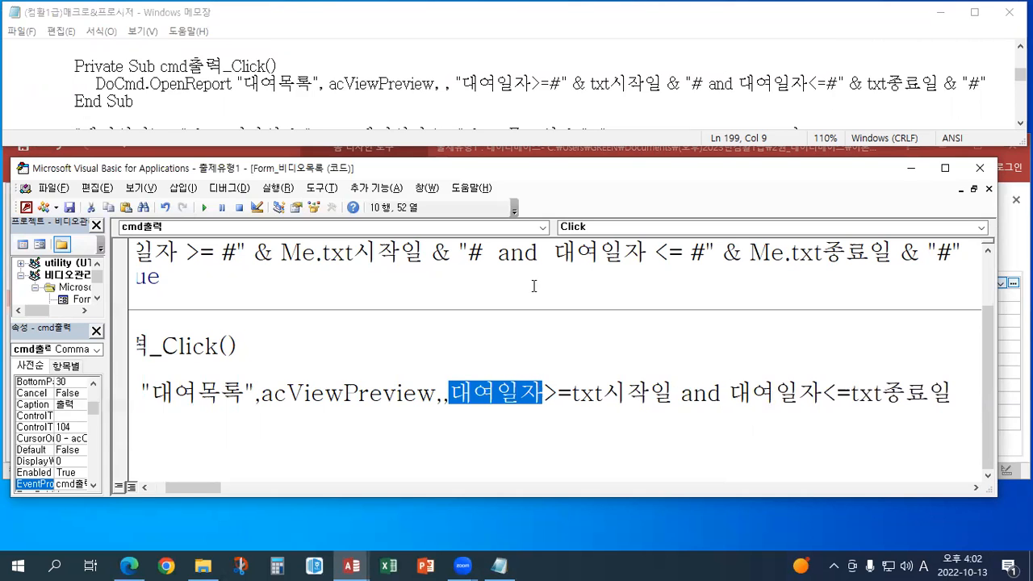
{"action": "left_click", "coordinate": [482, 102]}
{"action": "scroll", "coordinate": [477, 103], "scroll_direction": "up", "scroll_amount": 1}
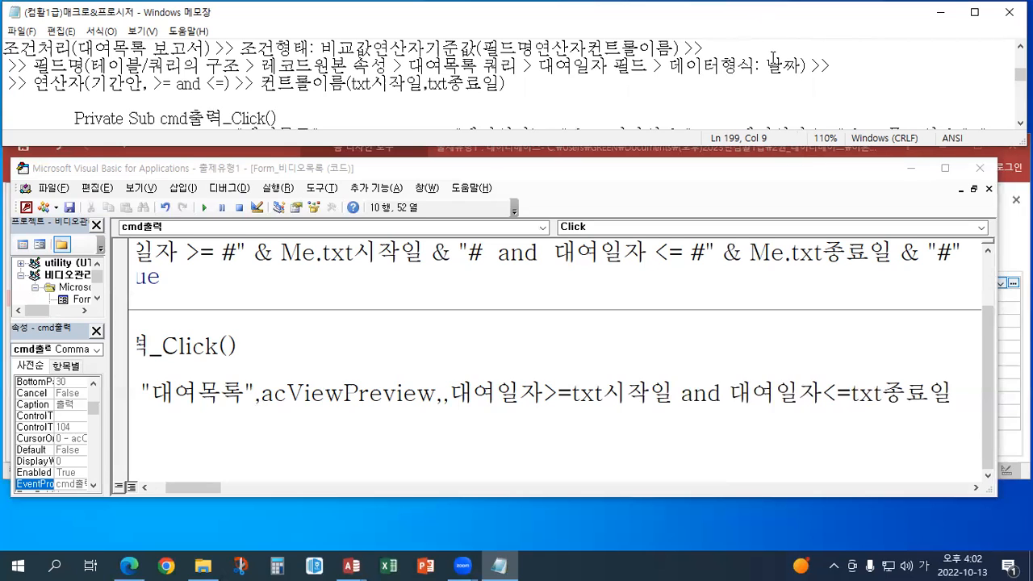
{"action": "scroll", "coordinate": [773, 61], "scroll_direction": "down", "scroll_amount": 1}
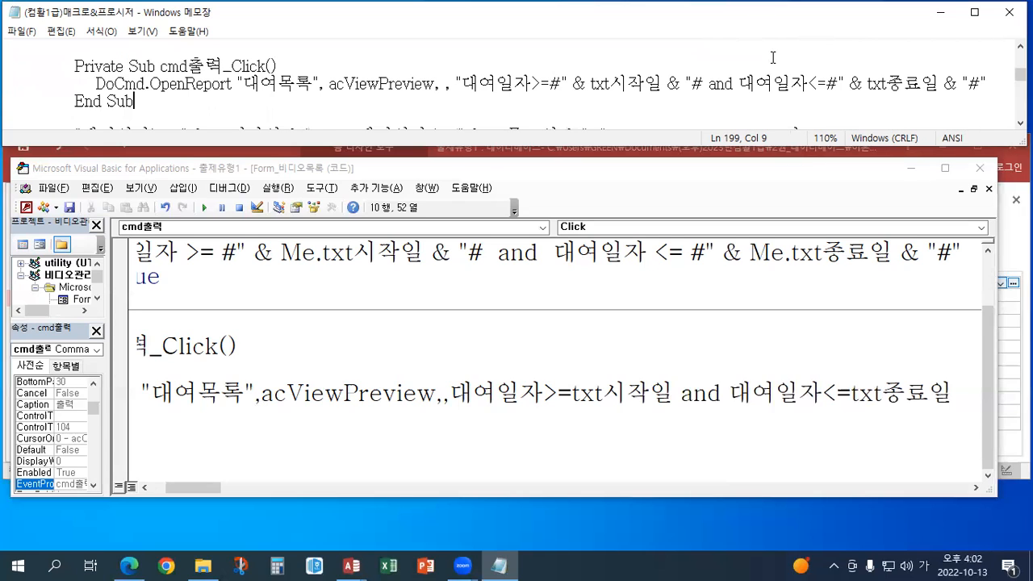
{"action": "left_click", "coordinate": [576, 395]}
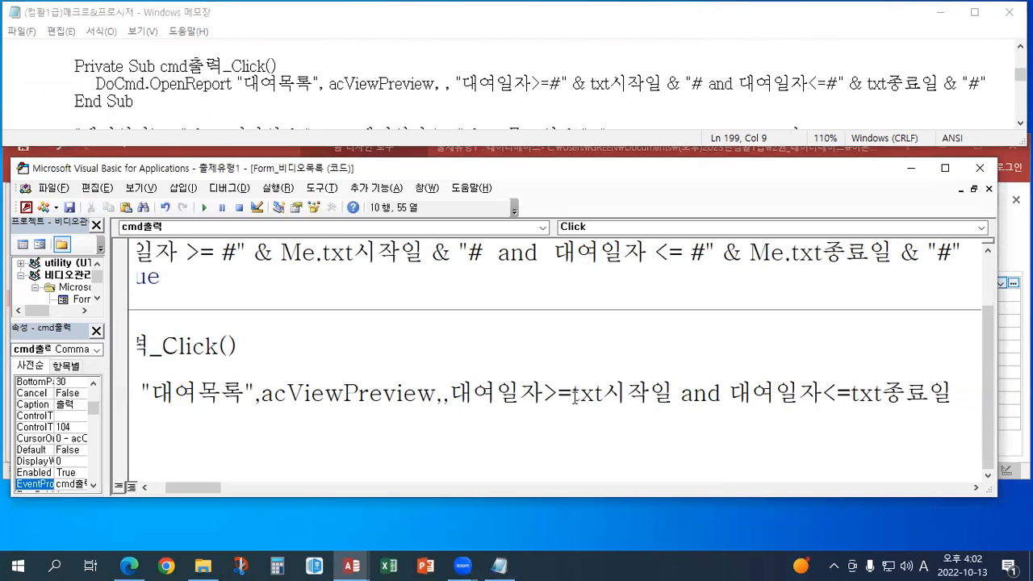
{"action": "type", "text": "#"}
{"action": "left_click", "coordinate": [685, 394]}
{"action": "type", "text": "#"}
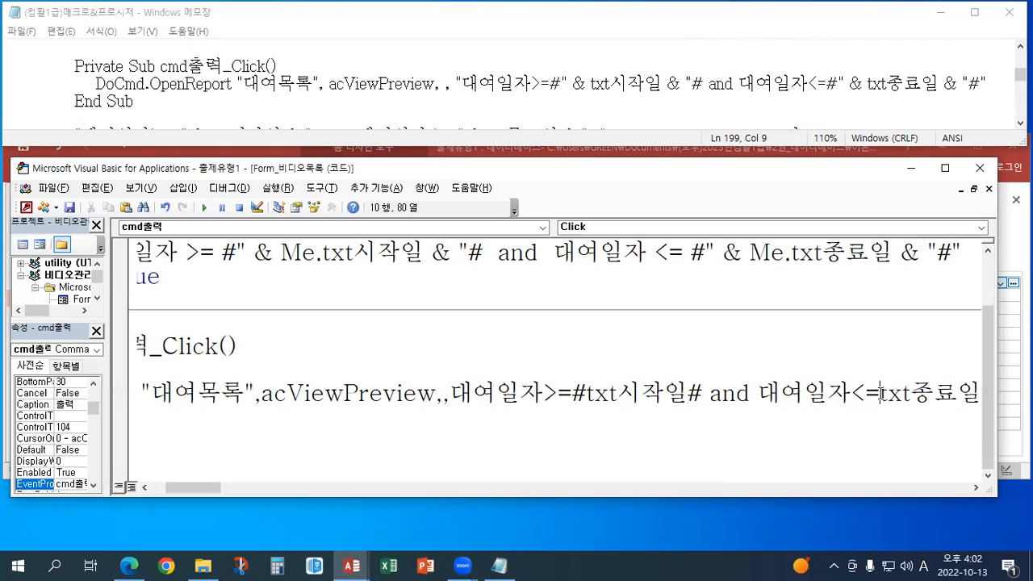
Enclose txt종료일 in # date delimiters at the end of the where condition
{"action": "left_click", "coordinate": [879, 392]}
{"action": "type", "text": "#"}
{"action": "left_click", "coordinate": [972, 487]}
{"action": "double_click", "coordinate": [806, 399]}
{"action": "left_click", "coordinate": [806, 399]}
{"action": "type", "text": "#"}
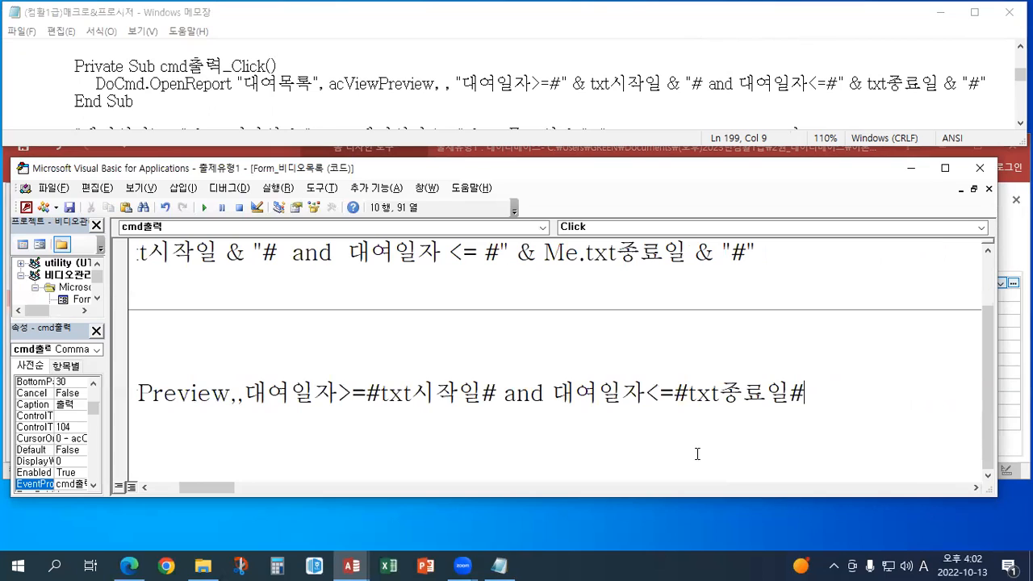
Insert an & operator before and after txt시작일, separated from the # signs by spaces
{"action": "left_click_drag", "start_coordinate": [388, 395], "coordinate": [459, 395]}
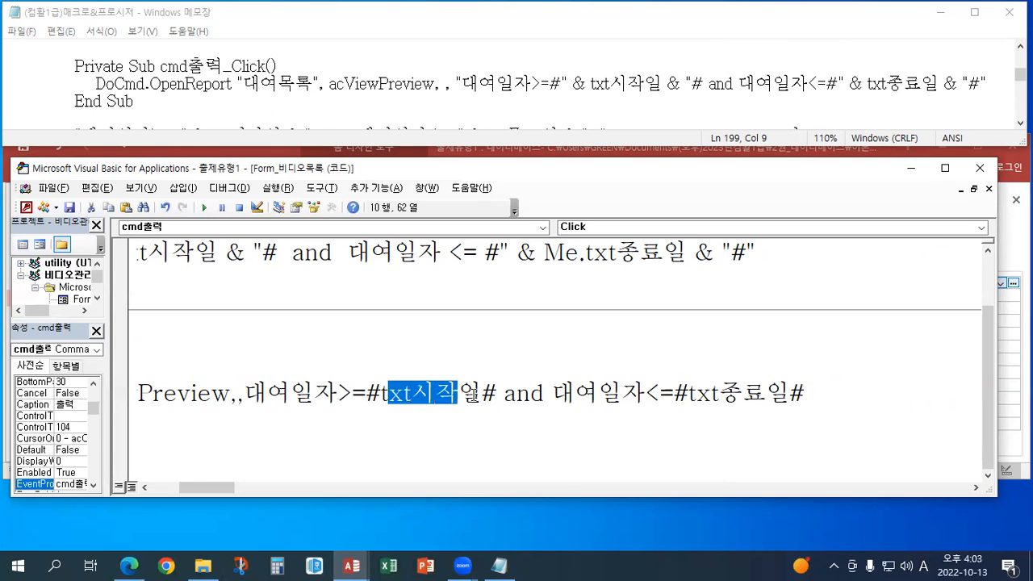
{"action": "left_click", "coordinate": [384, 399]}
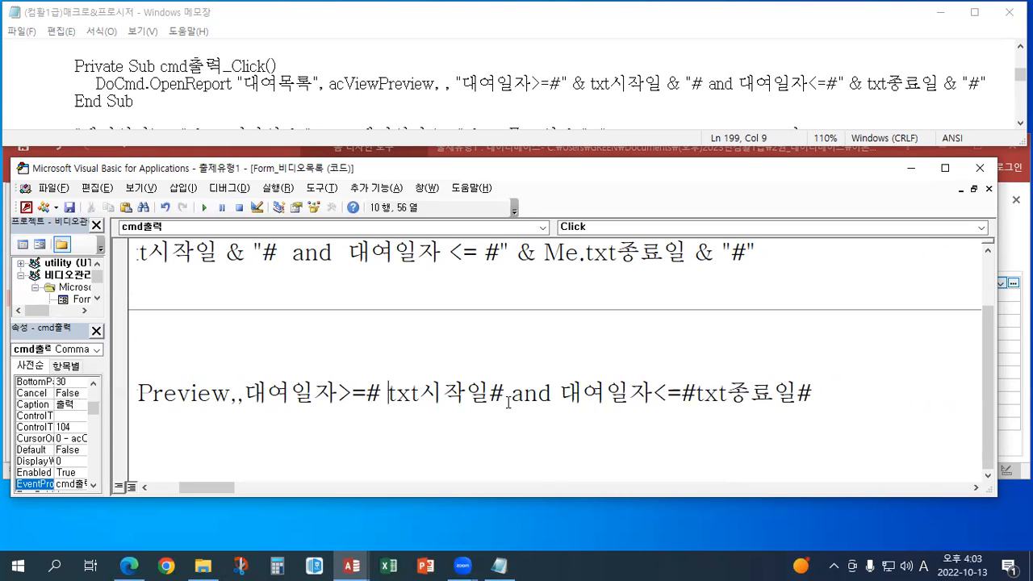
{"action": "type", "text": "&"}
{"action": "key", "text": "Right"}
{"action": "key", "text": "Right"}
{"action": "key", "text": "Right"}
{"action": "key", "text": "Right"}
{"action": "key", "text": "Right"}
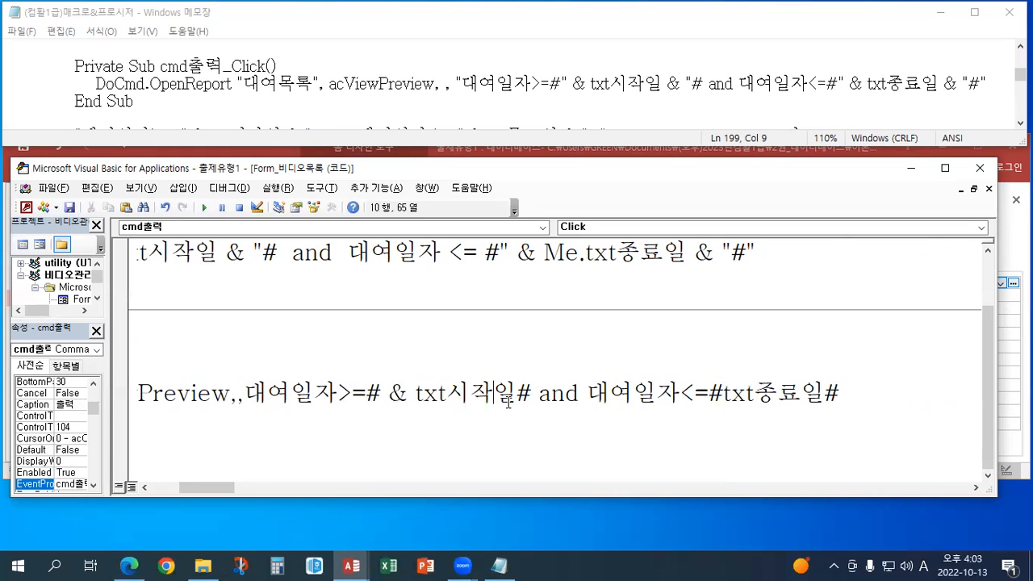
{"action": "key", "text": "Right"}
{"action": "type", "text": "&"}
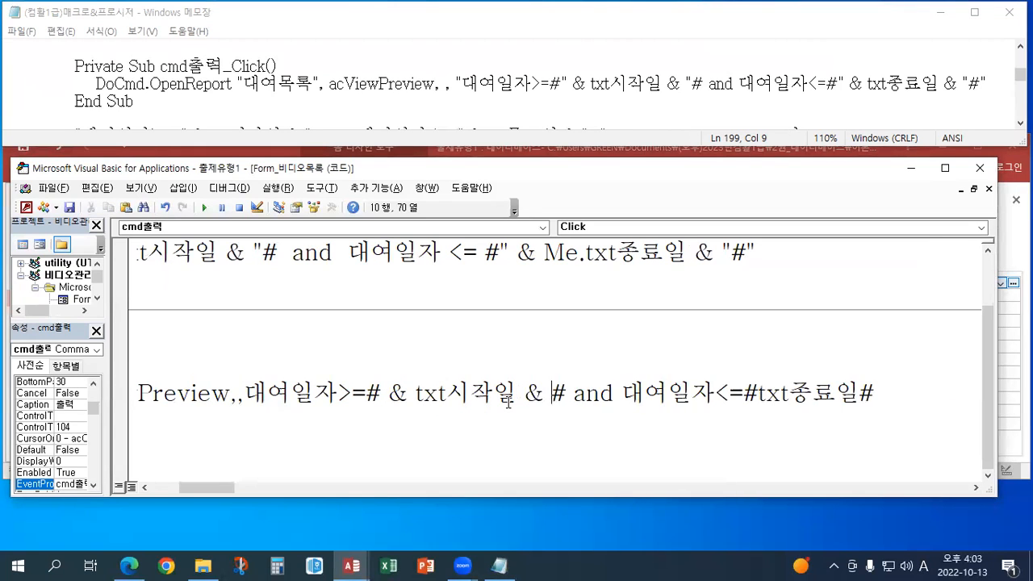
Insert an & operator before and after txt종료일, separated from the # signs by spaces
{"action": "left_click", "coordinate": [764, 393]}
{"action": "type", "text": "&"}
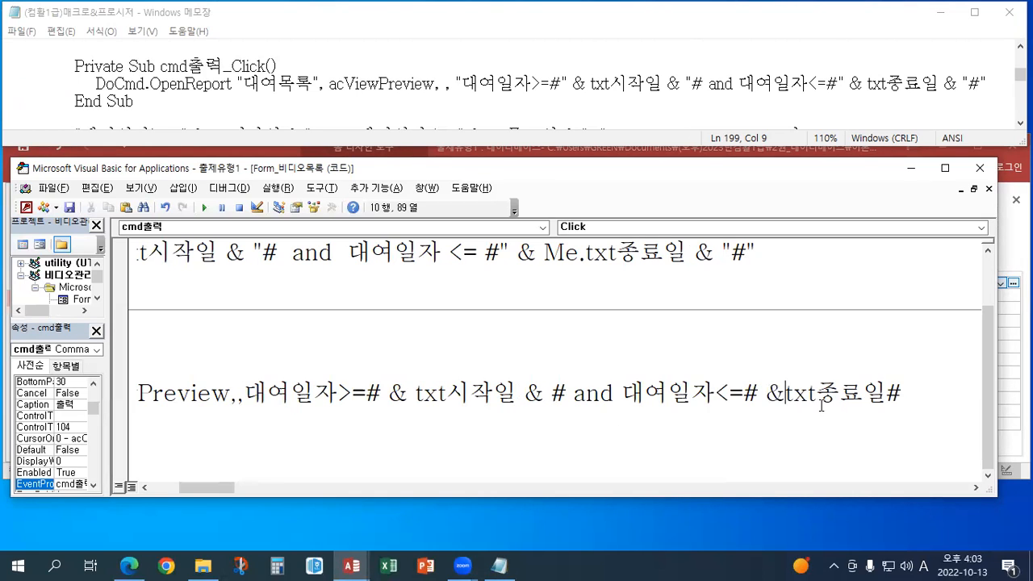
{"action": "key", "text": "Right"}
{"action": "key", "text": "Right"}
{"action": "key", "text": "Right"}
{"action": "key", "text": "Right"}
{"action": "key", "text": "Right"}
{"action": "key", "text": "Right"}
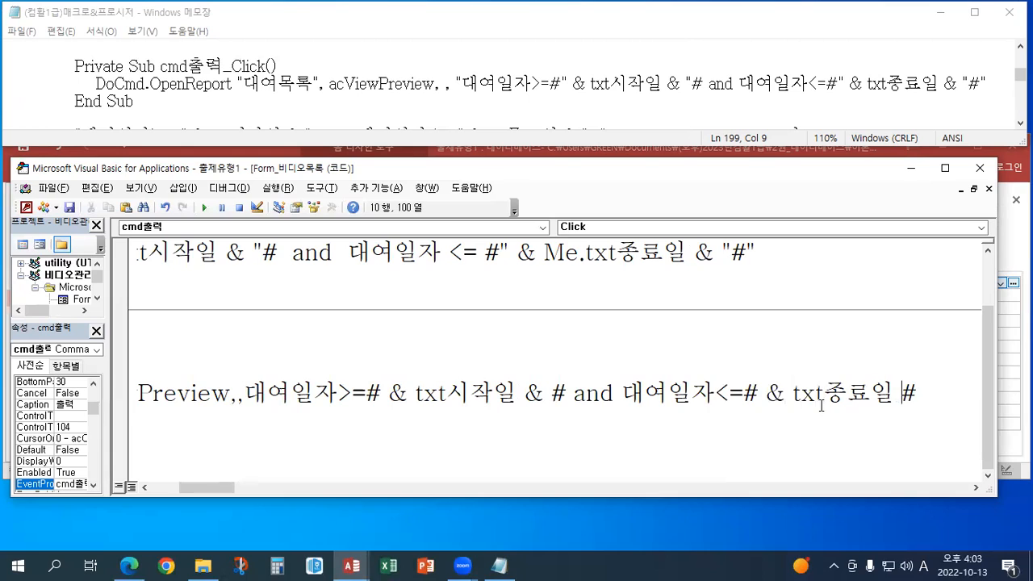
{"action": "type", "text": "&"}
Highlight in turn the literal text parts of the where condition: 대여일자>=#, # and 대여일자<=#, and the final #
{"action": "left_click_drag", "start_coordinate": [244, 392], "coordinate": [379, 393]}
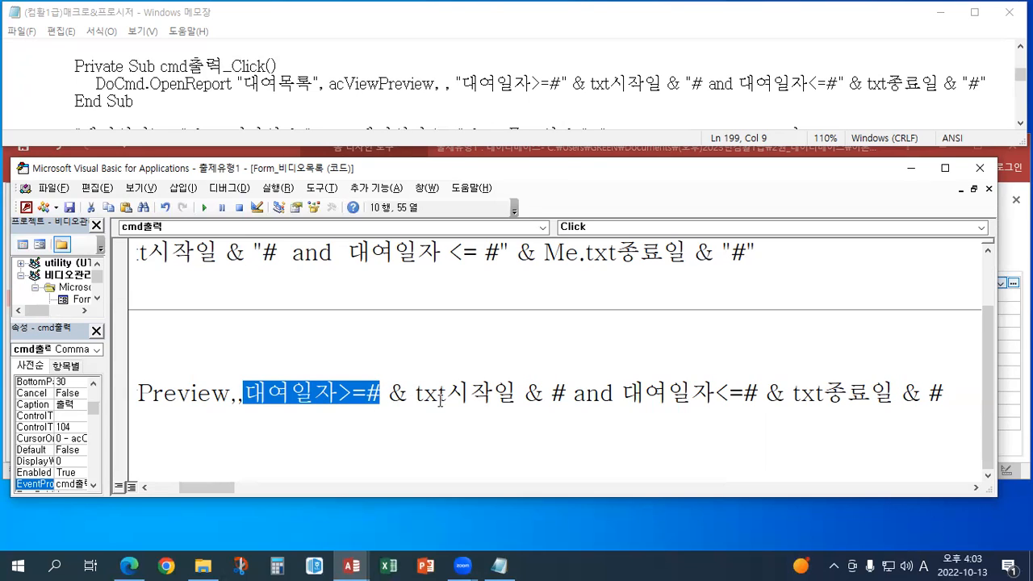
{"action": "left_click_drag", "start_coordinate": [552, 393], "coordinate": [736, 395]}
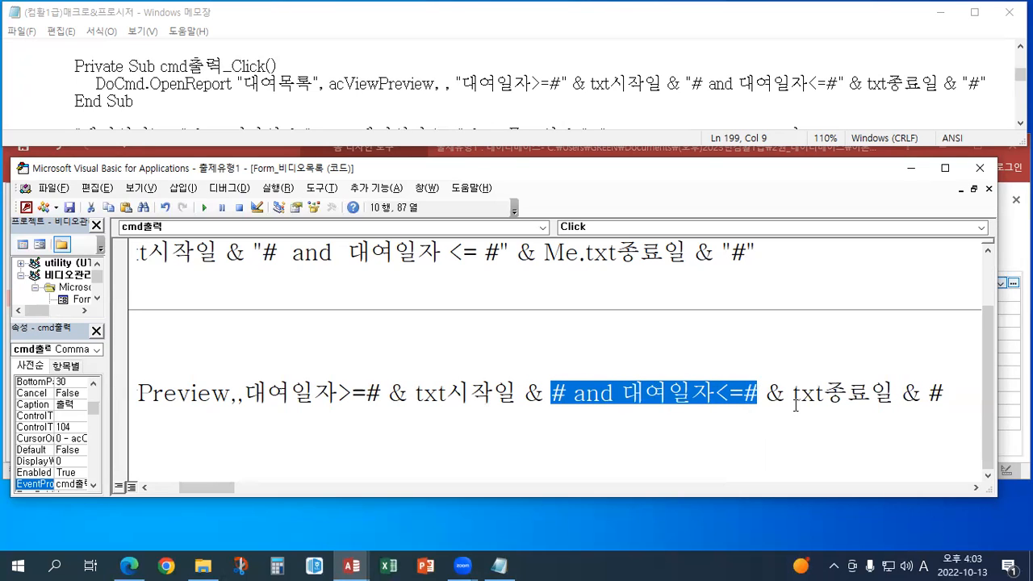
{"action": "left_click_drag", "start_coordinate": [928, 392], "coordinate": [942, 392]}
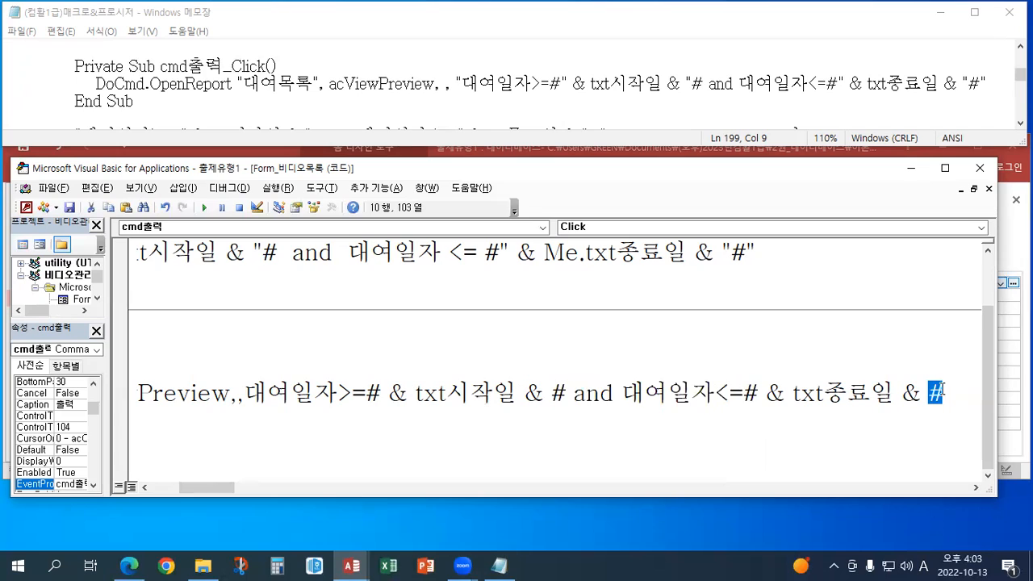
Enclose the literal 대여일자>=# in double quotation marks in the report's where condition
{"action": "left_click", "coordinate": [246, 391]}
{"action": "type", "text": "\""}
{"action": "key", "text": "Right"}
{"action": "key", "text": "Right"}
{"action": "key", "text": "Right"}
{"action": "key", "text": "Right"}
{"action": "key", "text": "Right"}
{"action": "key", "text": "Right"}
{"action": "key", "text": "Right"}
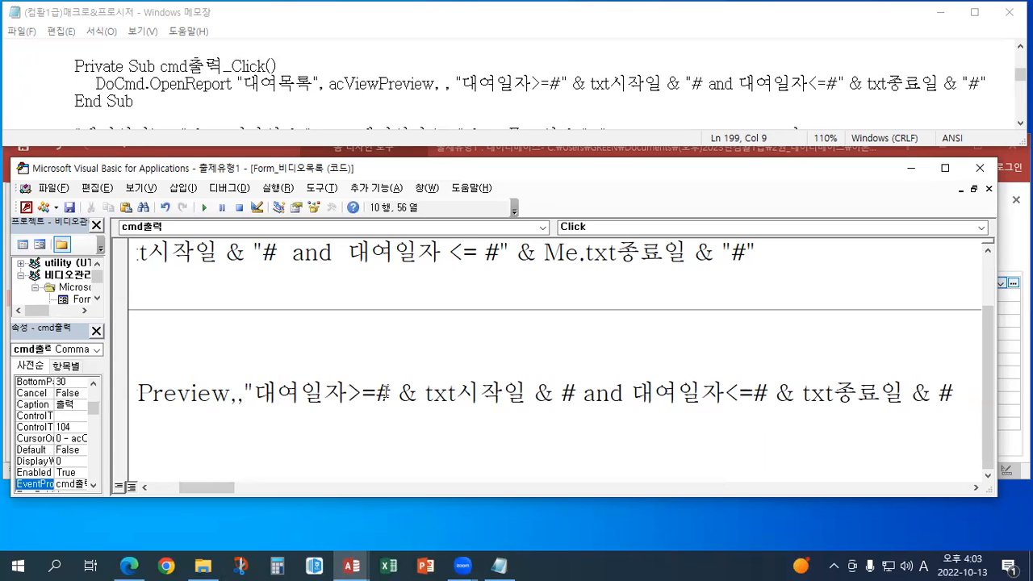
{"action": "type", "text": "\""}
Enclose the middle literal # and 대여일자<=# of the where condition in double quotation marks
{"action": "left_click", "coordinate": [572, 393]}
{"action": "type", "text": "\""}
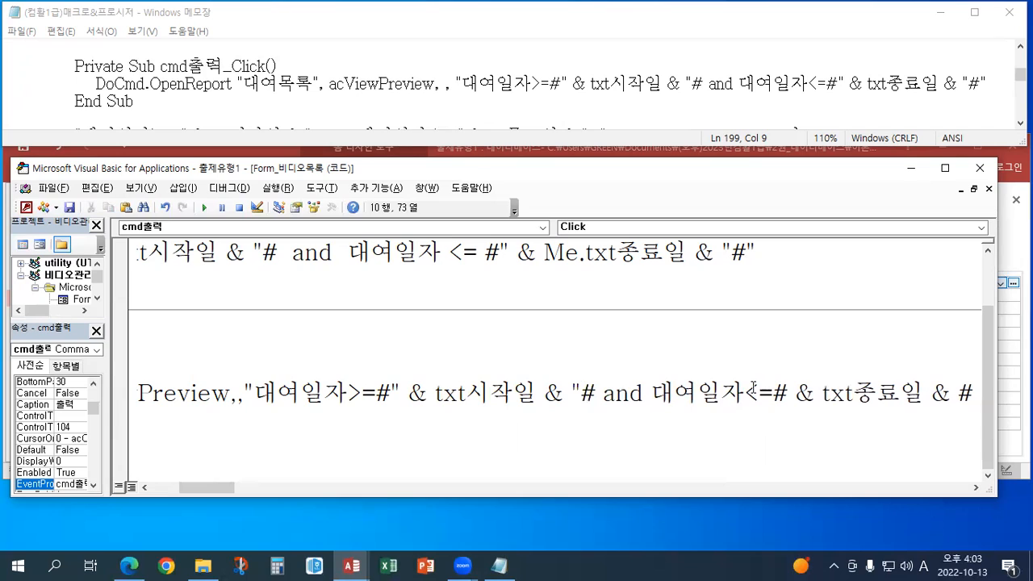
{"action": "left_click", "coordinate": [787, 393]}
{"action": "type", "text": "\""}
Enclose the final # of the where condition in double quotation marks
{"action": "left_click", "coordinate": [969, 394]}
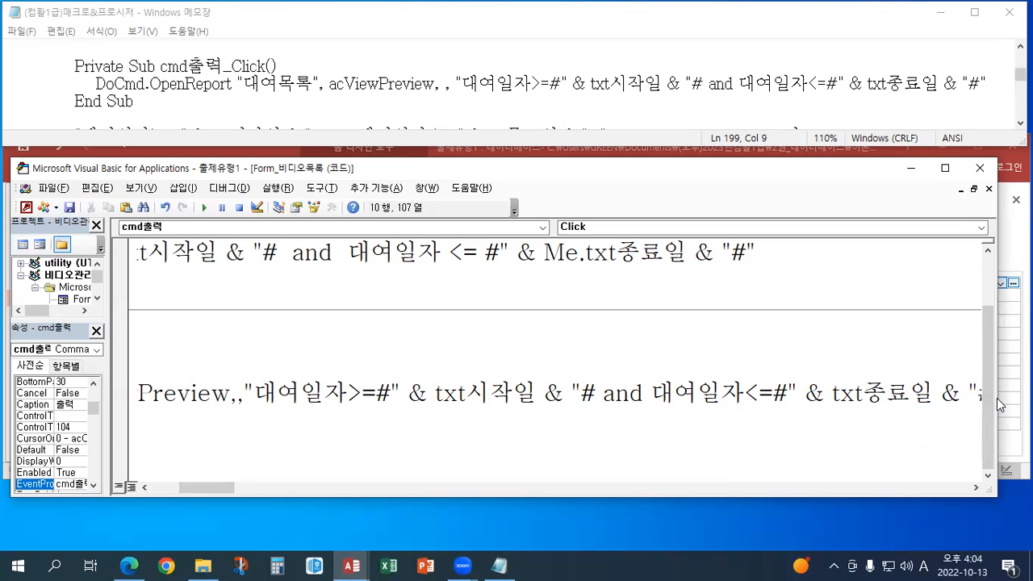
{"action": "type", "text": "\""}
{"action": "key", "text": "End"}
{"action": "type", "text": "\""}
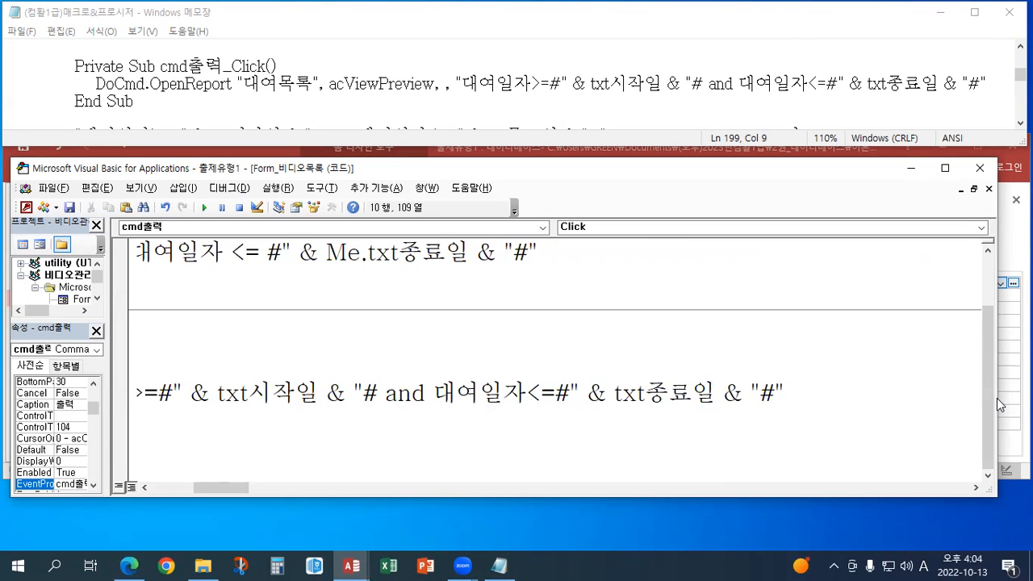
Widen the code area and the editor window to review the whole where condition of the OpenReport line
{"action": "left_click_drag", "start_coordinate": [104, 367], "coordinate": [63, 370]}
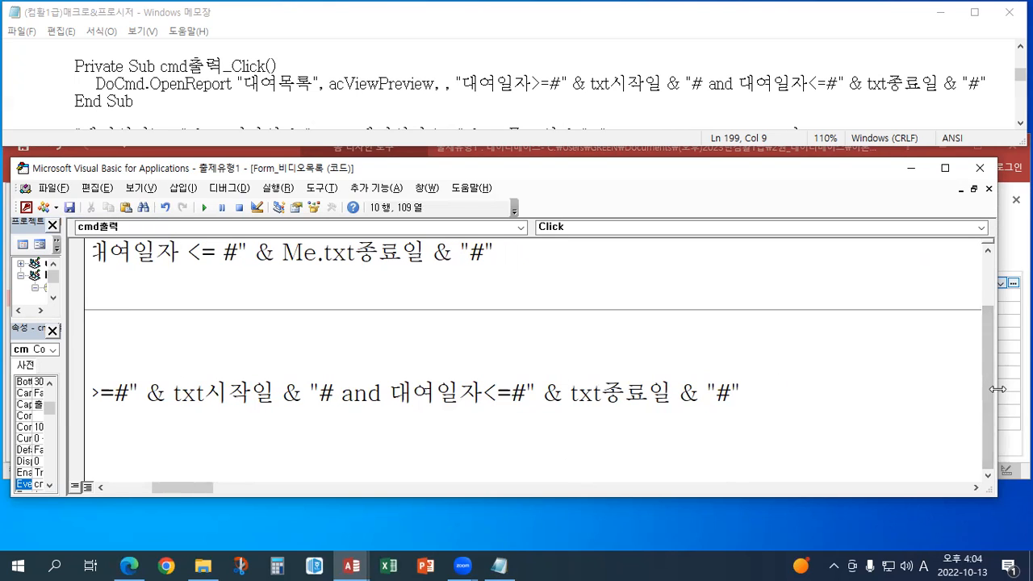
{"action": "left_click_drag", "start_coordinate": [998, 389], "coordinate": [1019, 389]}
{"action": "left_click", "coordinate": [101, 488]}
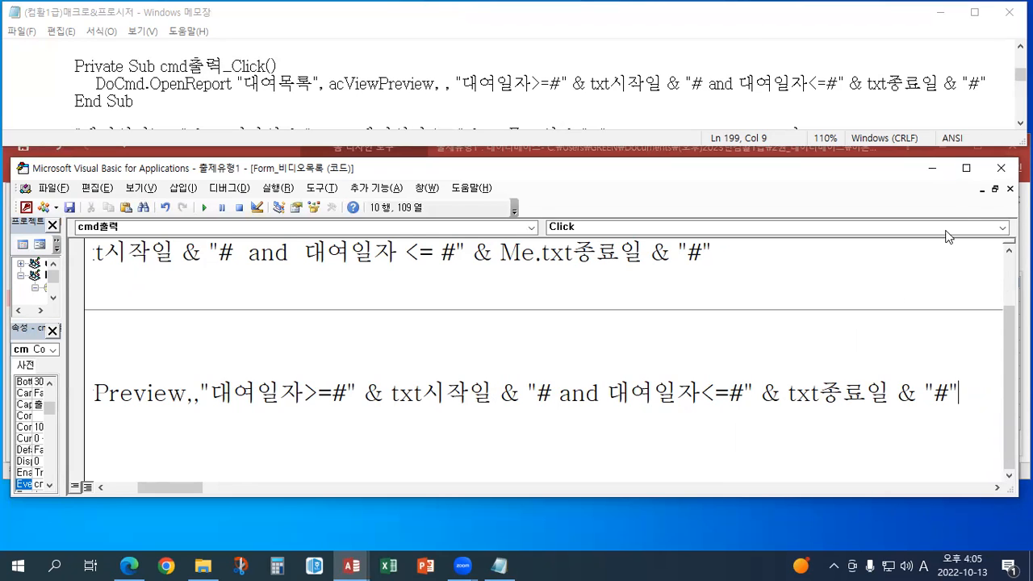
Close the code editor and show the 비디오목록 form in Form view
{"action": "left_click", "coordinate": [1000, 171]}
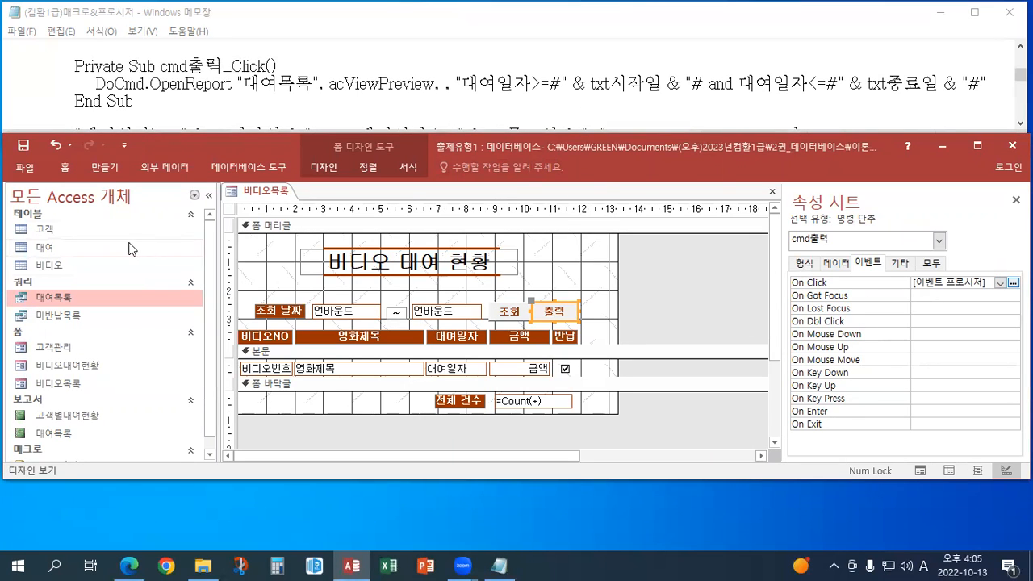
{"action": "left_click", "coordinate": [65, 167]}
{"action": "left_click", "coordinate": [16, 227]}
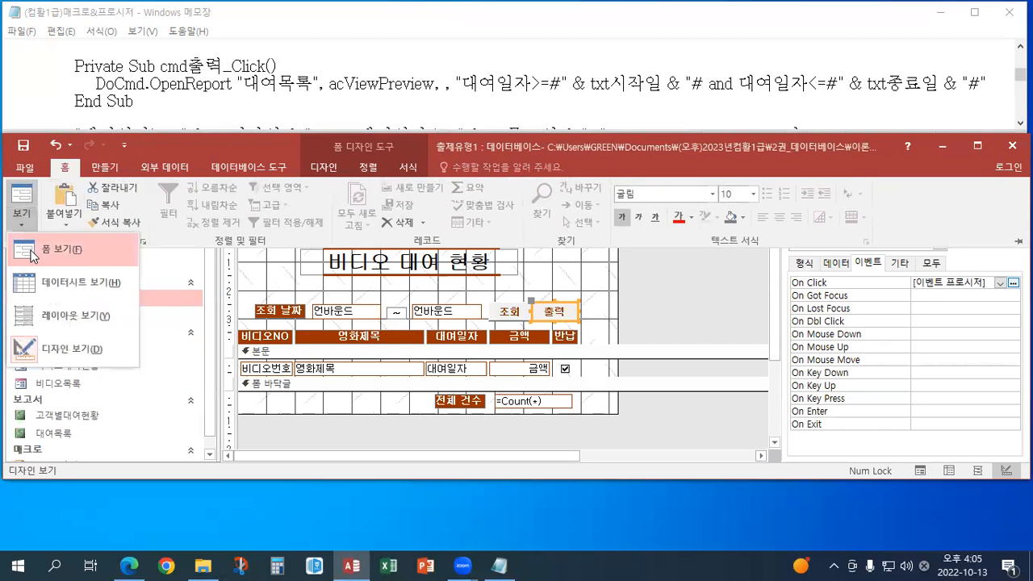
{"action": "left_click", "coordinate": [36, 248]}
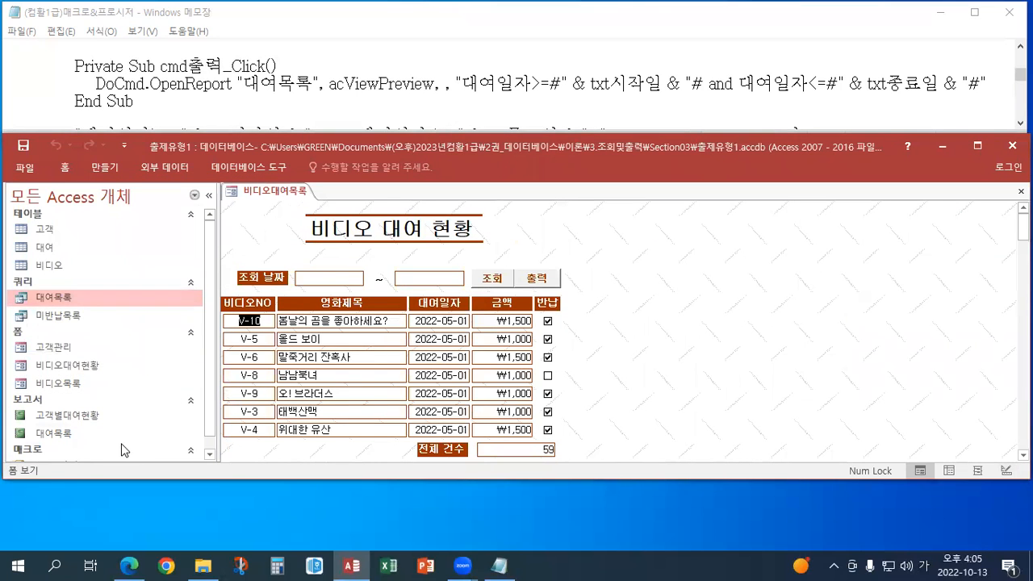
Preview the 대여목록 report directly, examine the rental dates on its first two pages, and close the preview
{"action": "left_click", "coordinate": [65, 436]}
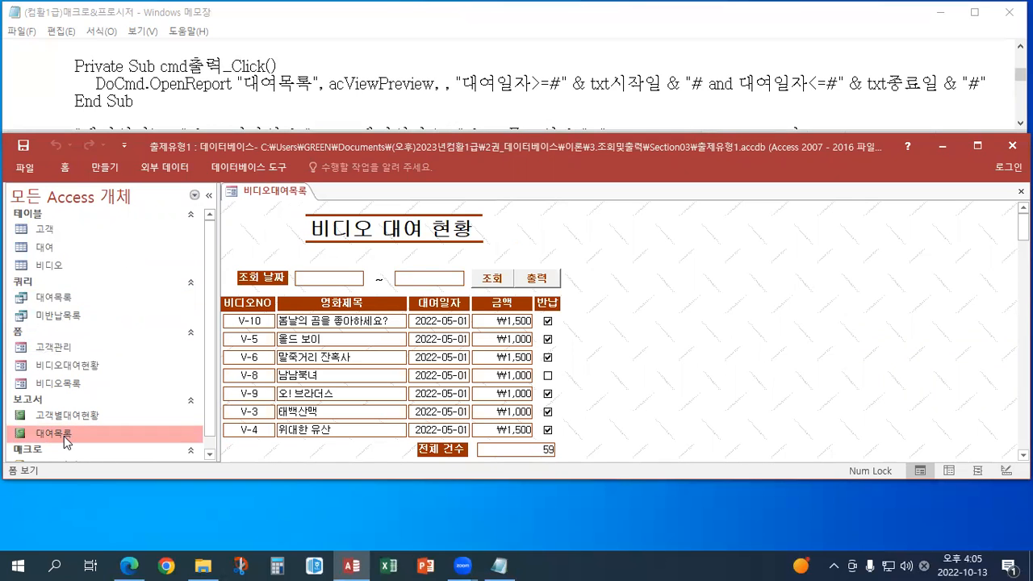
{"action": "double_click", "coordinate": [65, 437]}
{"action": "left_click", "coordinate": [602, 314]}
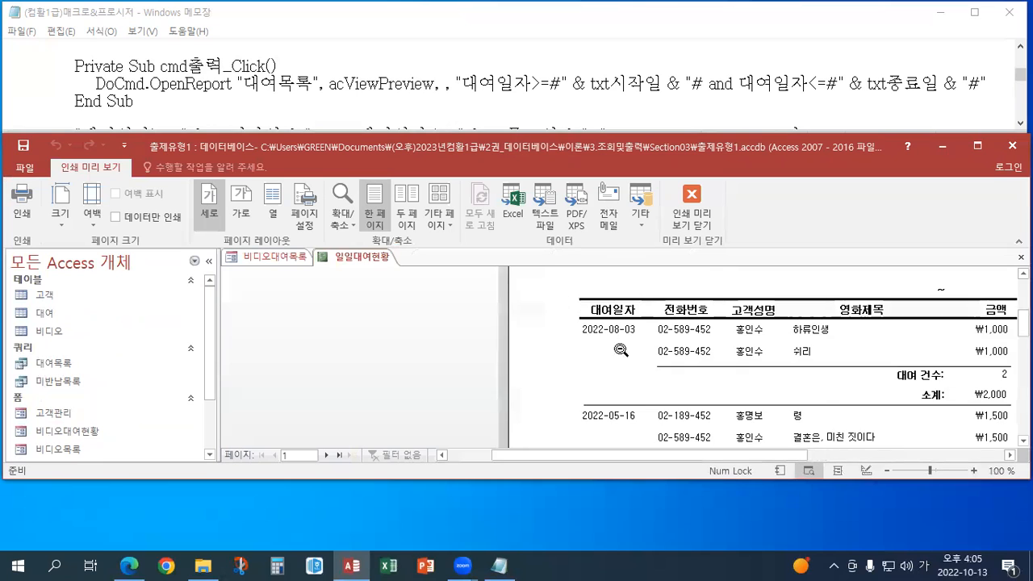
{"action": "scroll", "coordinate": [621, 349], "scroll_direction": "down", "scroll_amount": 2}
{"action": "scroll", "coordinate": [621, 350], "scroll_direction": "up", "scroll_amount": 2}
{"action": "scroll", "coordinate": [623, 352], "scroll_direction": "down", "scroll_amount": 2}
{"action": "scroll", "coordinate": [623, 353], "scroll_direction": "down", "scroll_amount": 10}
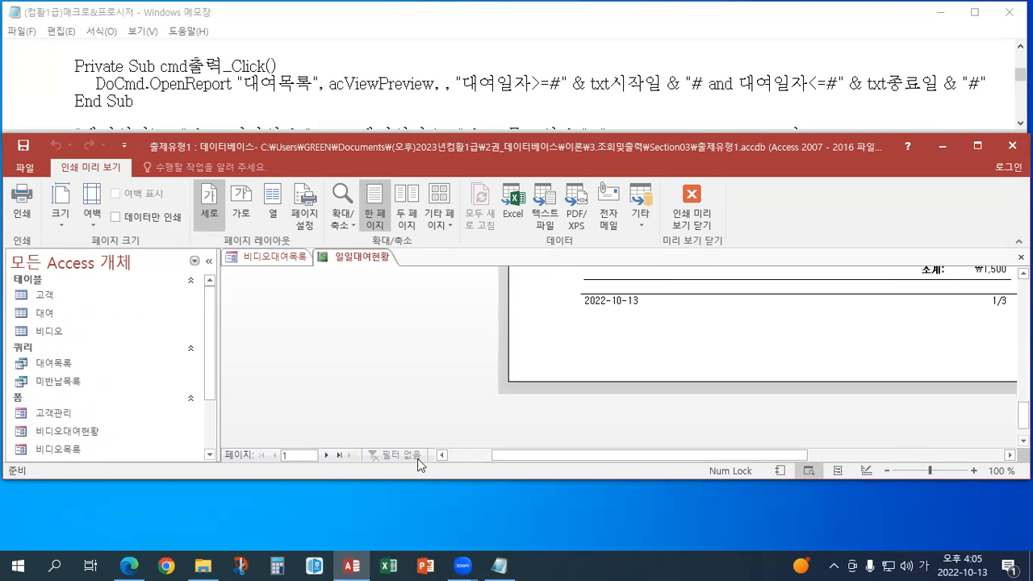
{"action": "left_click", "coordinate": [327, 456]}
{"action": "scroll", "coordinate": [610, 368], "scroll_direction": "up", "scroll_amount": 3}
{"action": "scroll", "coordinate": [610, 368], "scroll_direction": "up", "scroll_amount": 10}
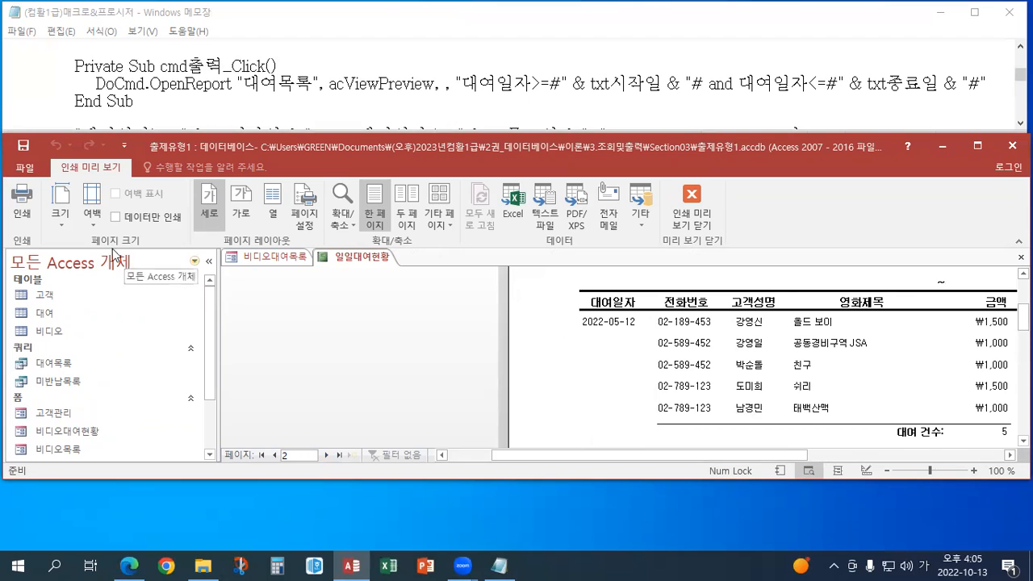
{"action": "left_click", "coordinate": [693, 231]}
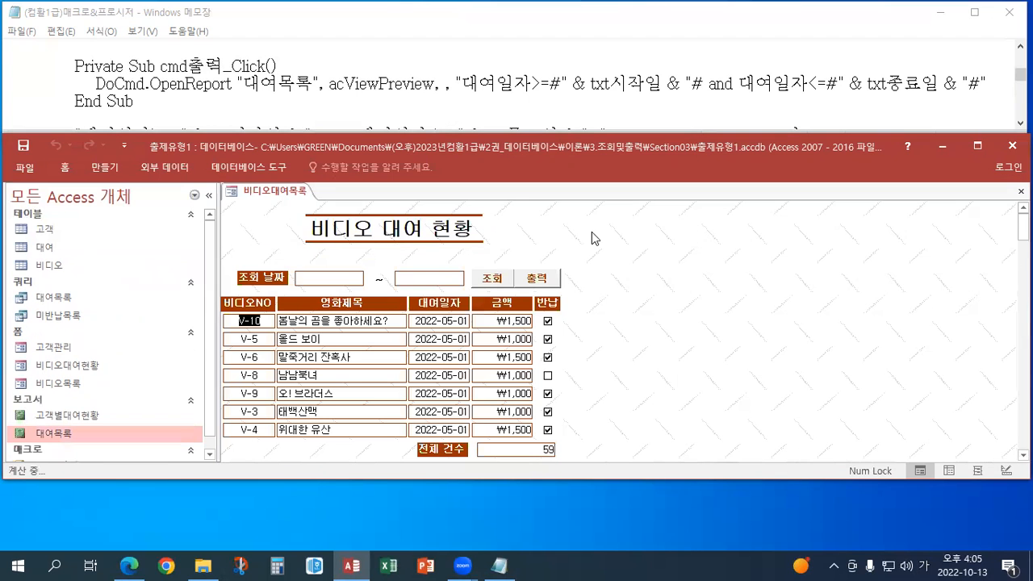
Enter 2022-05-01 as the start date and 2022-05-31 as the end date in the form's 조회 날짜 fields
{"action": "left_click", "coordinate": [298, 279]}
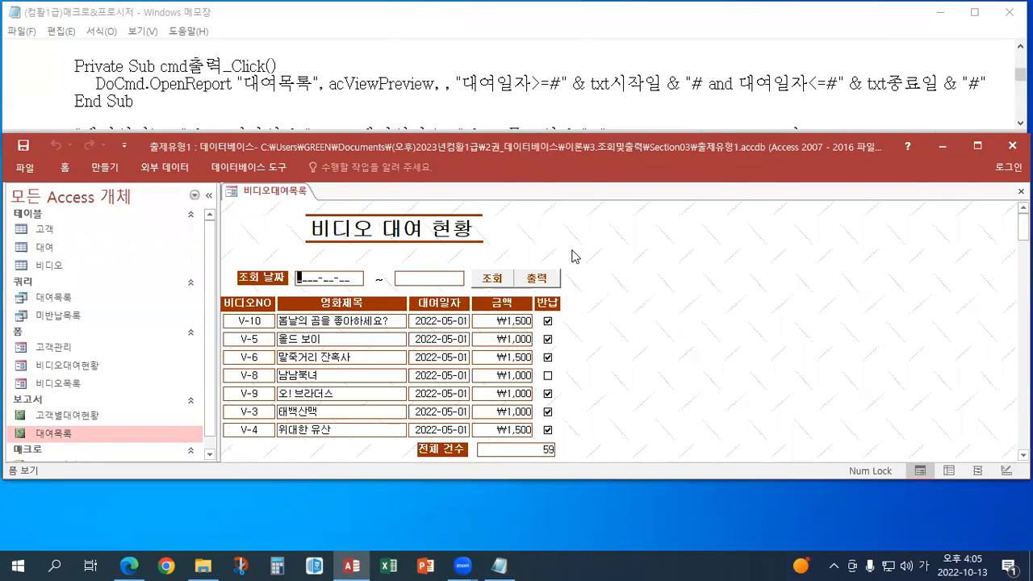
{"action": "type", "text": "2022-05-01"}
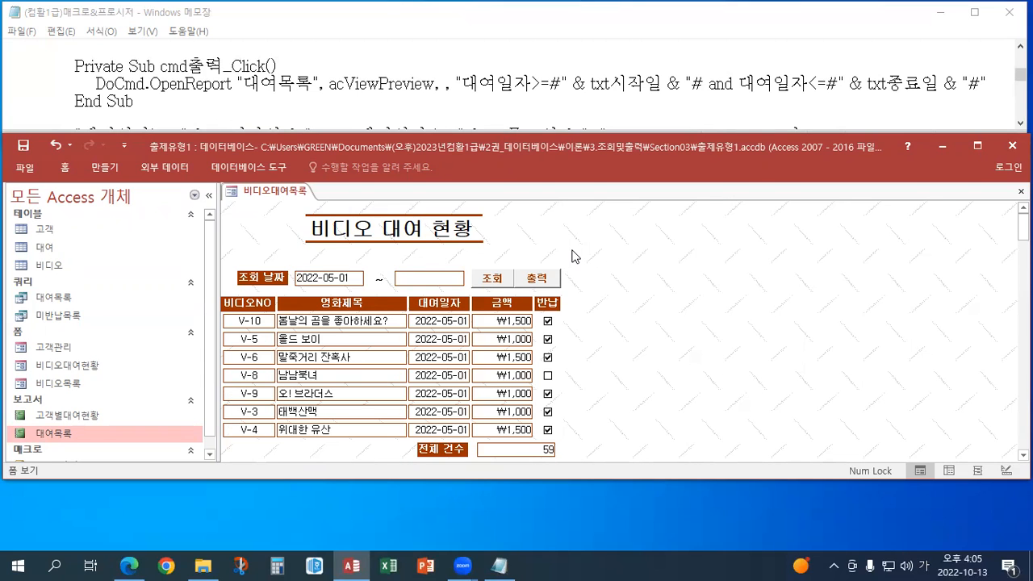
{"action": "left_click", "coordinate": [399, 277]}
{"action": "type", "text": "2022-05-31"}
Preview the 대여목록 report directly again, check the rental dates through page 3, and close the preview
{"action": "double_click", "coordinate": [64, 437]}
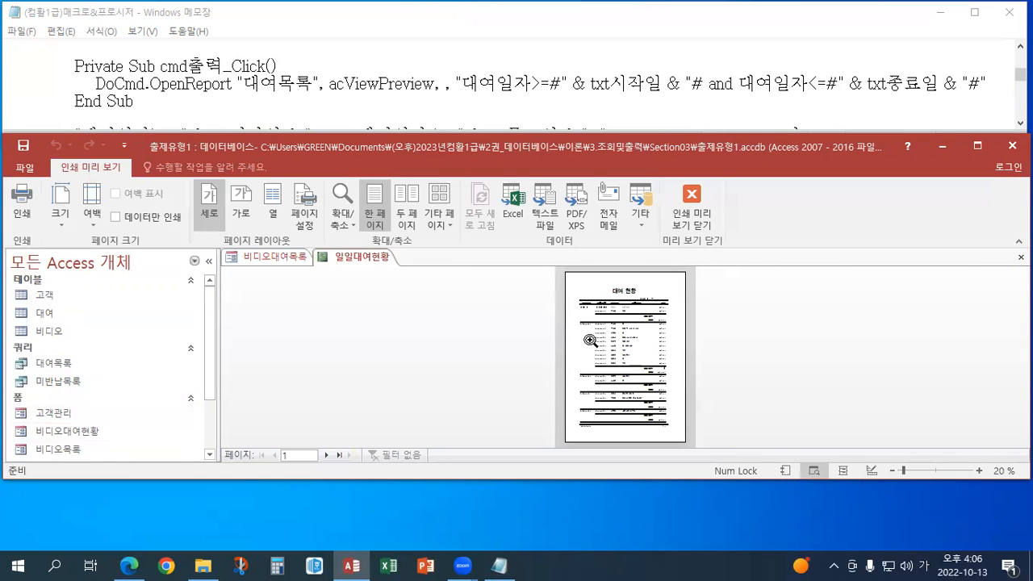
{"action": "left_click", "coordinate": [593, 316]}
{"action": "scroll", "coordinate": [588, 396], "scroll_direction": "down", "scroll_amount": 5}
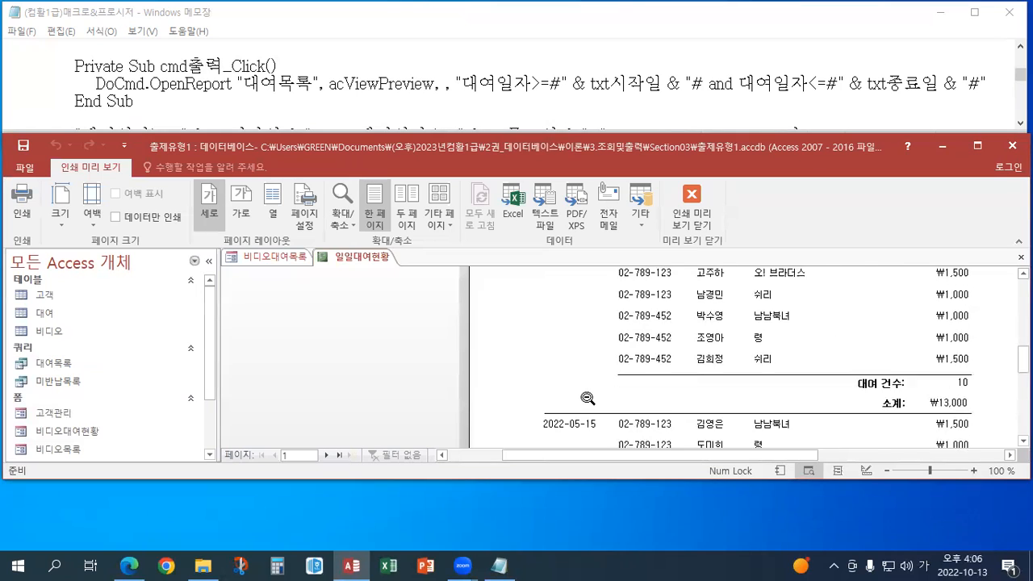
{"action": "left_click", "coordinate": [326, 456]}
{"action": "left_click", "coordinate": [326, 455]}
{"action": "scroll", "coordinate": [536, 390], "scroll_direction": "up", "scroll_amount": 4}
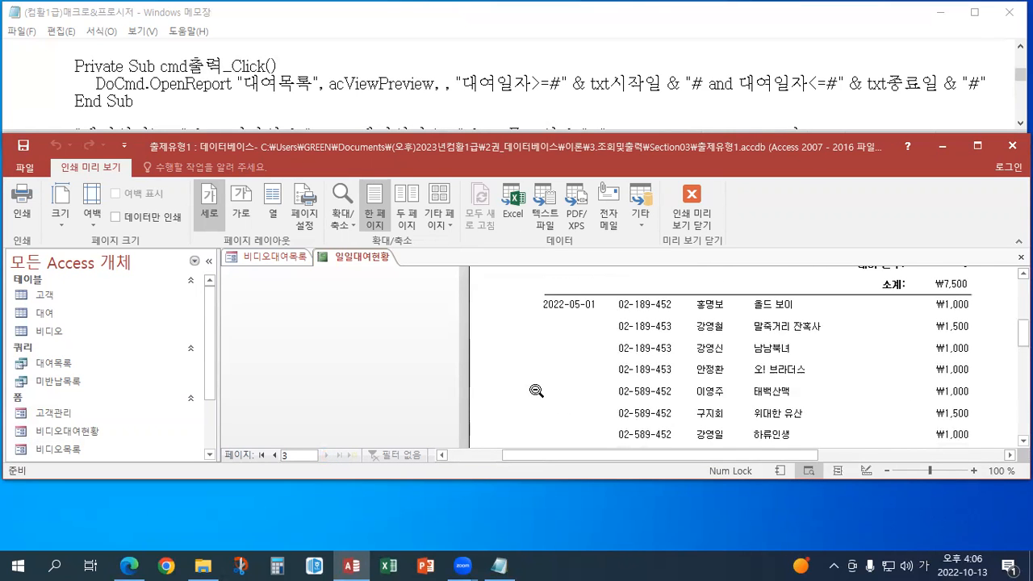
{"action": "scroll", "coordinate": [575, 383], "scroll_direction": "up", "scroll_amount": 3}
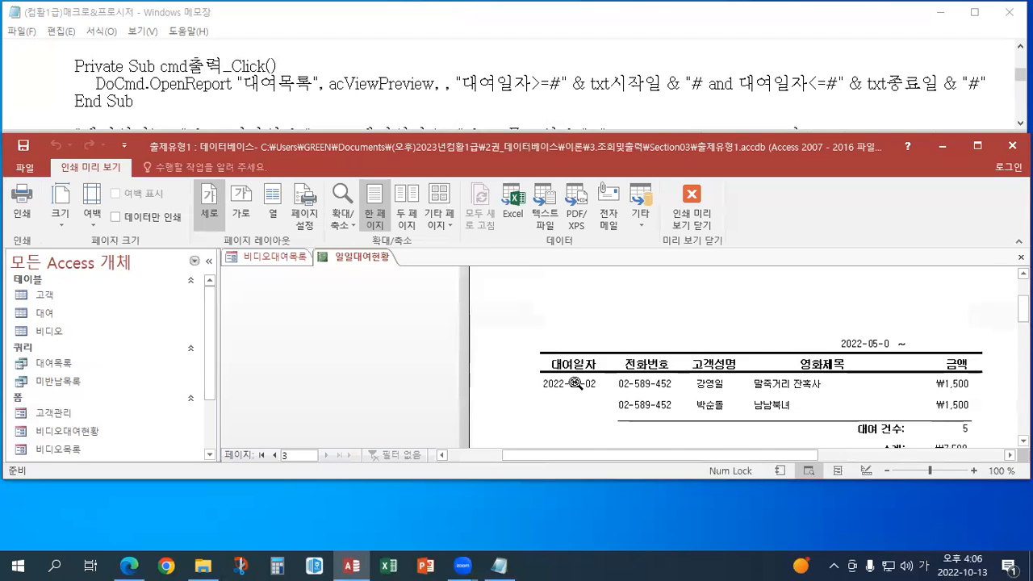
{"action": "scroll", "coordinate": [576, 384], "scroll_direction": "down", "scroll_amount": 1}
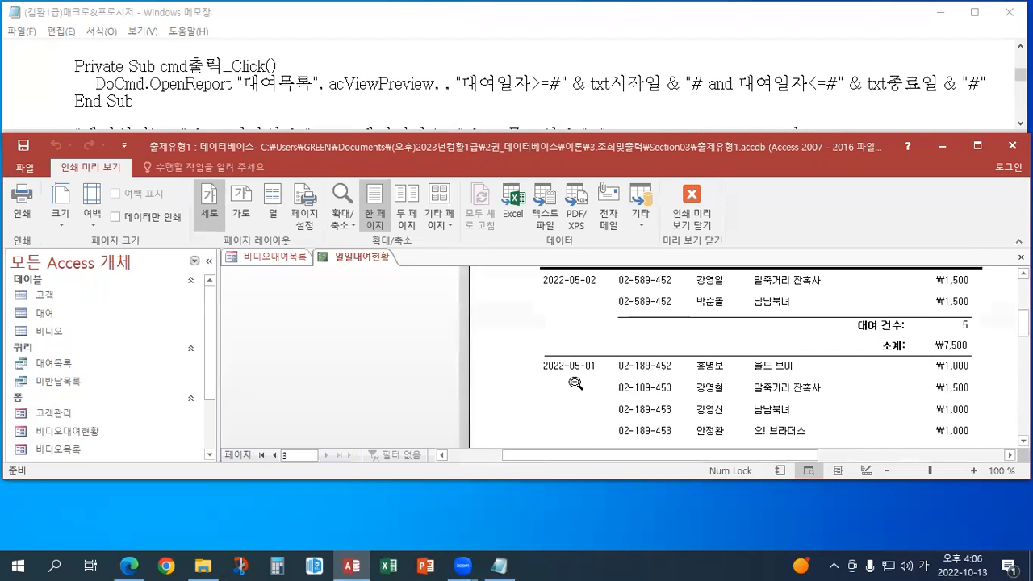
{"action": "left_click", "coordinate": [690, 208]}
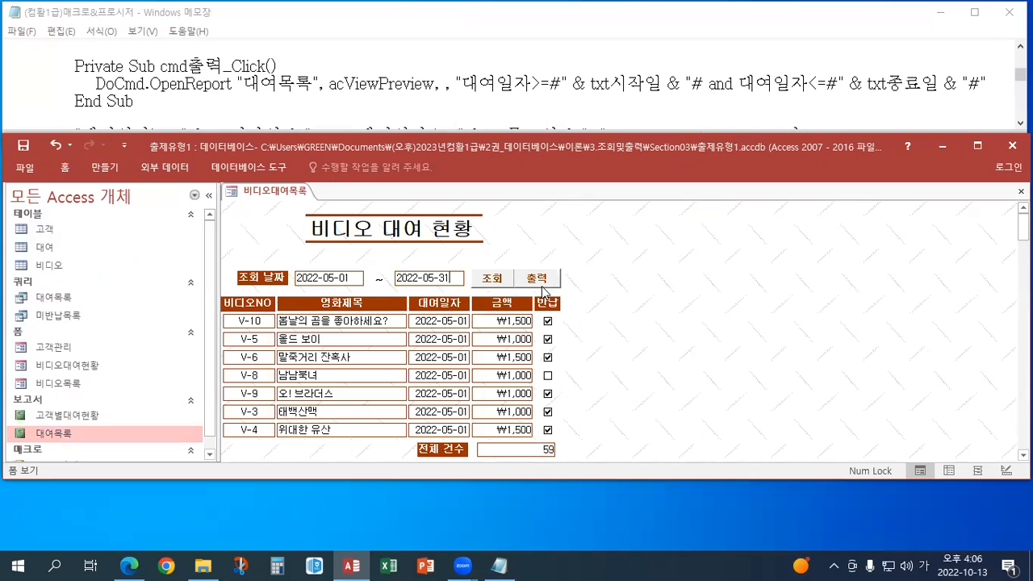
Run the form's 출력 button, examine the rental dates on all pages of the filtered report, and close the preview
{"action": "left_click", "coordinate": [539, 278]}
{"action": "left_click", "coordinate": [582, 298]}
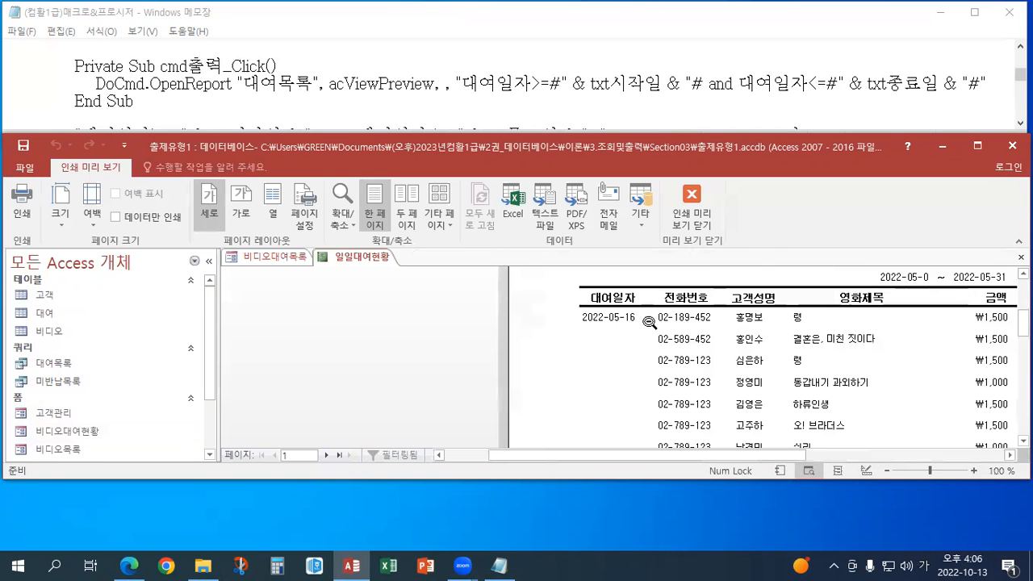
{"action": "scroll", "coordinate": [600, 297], "scroll_direction": "down", "scroll_amount": 10}
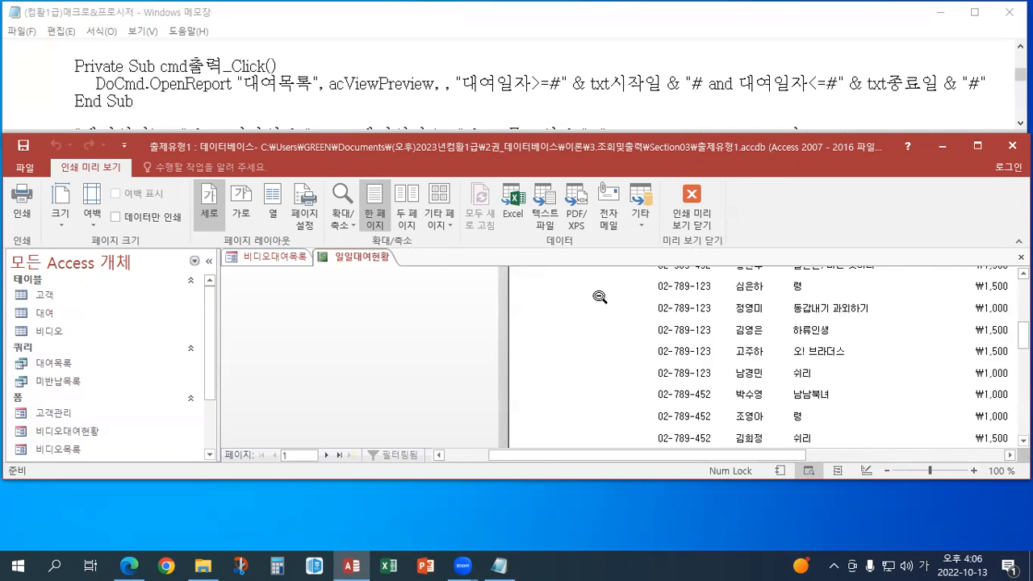
{"action": "scroll", "coordinate": [600, 297], "scroll_direction": "down", "scroll_amount": 5}
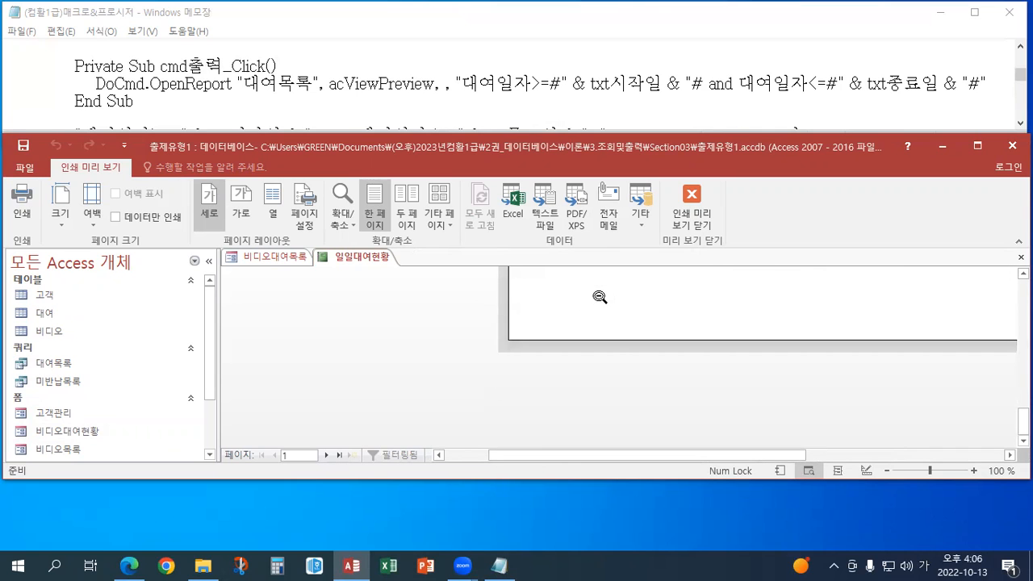
{"action": "scroll", "coordinate": [599, 297], "scroll_direction": "up", "scroll_amount": 8}
{"action": "scroll", "coordinate": [597, 295], "scroll_direction": "up", "scroll_amount": 6}
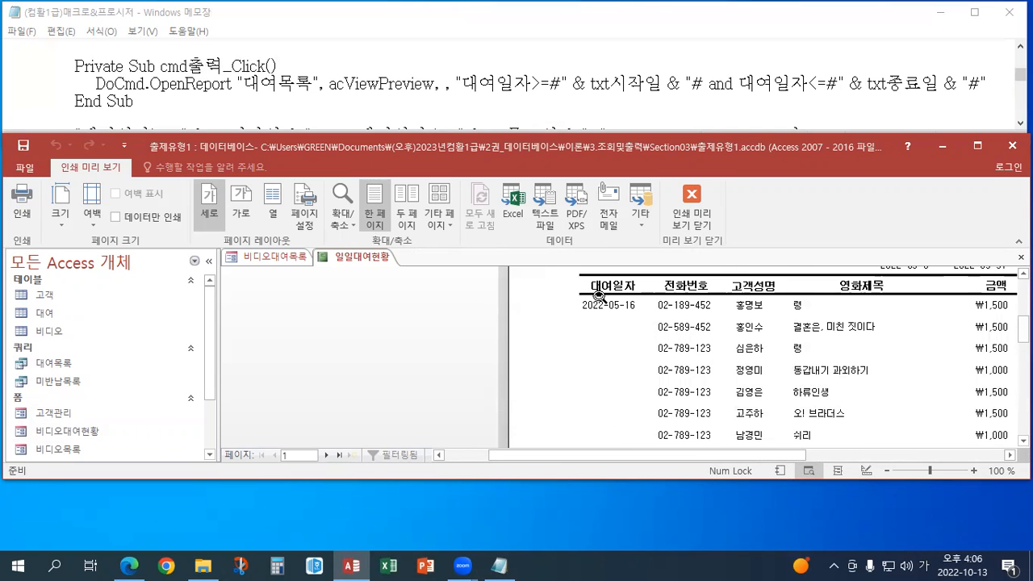
{"action": "left_click", "coordinate": [327, 455]}
{"action": "scroll", "coordinate": [654, 384], "scroll_direction": "up", "scroll_amount": 2}
{"action": "scroll", "coordinate": [654, 384], "scroll_direction": "down", "scroll_amount": 6}
{"action": "scroll", "coordinate": [653, 384], "scroll_direction": "down", "scroll_amount": 5}
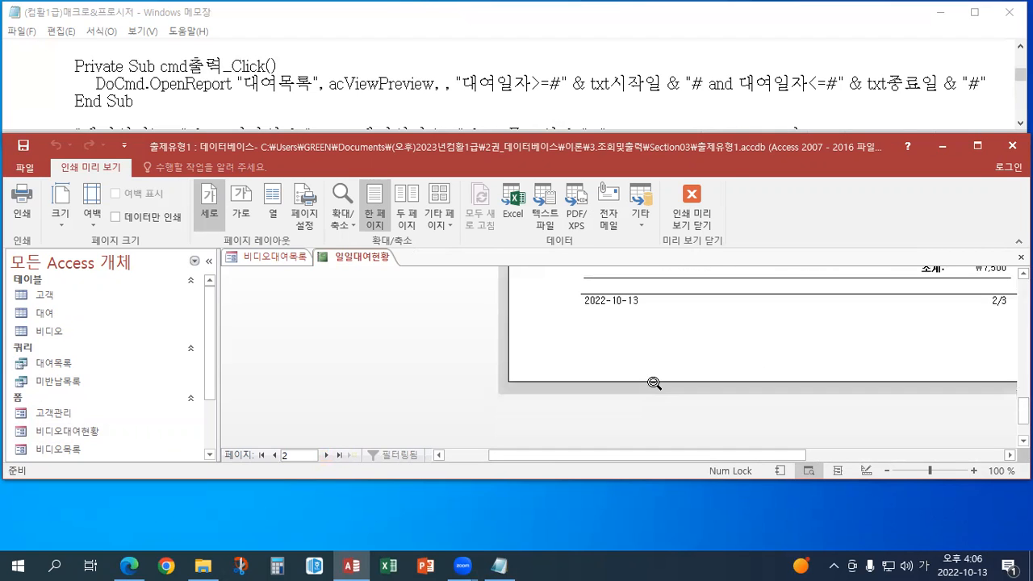
{"action": "left_click", "coordinate": [327, 455]}
{"action": "scroll", "coordinate": [690, 359], "scroll_direction": "up", "scroll_amount": 8}
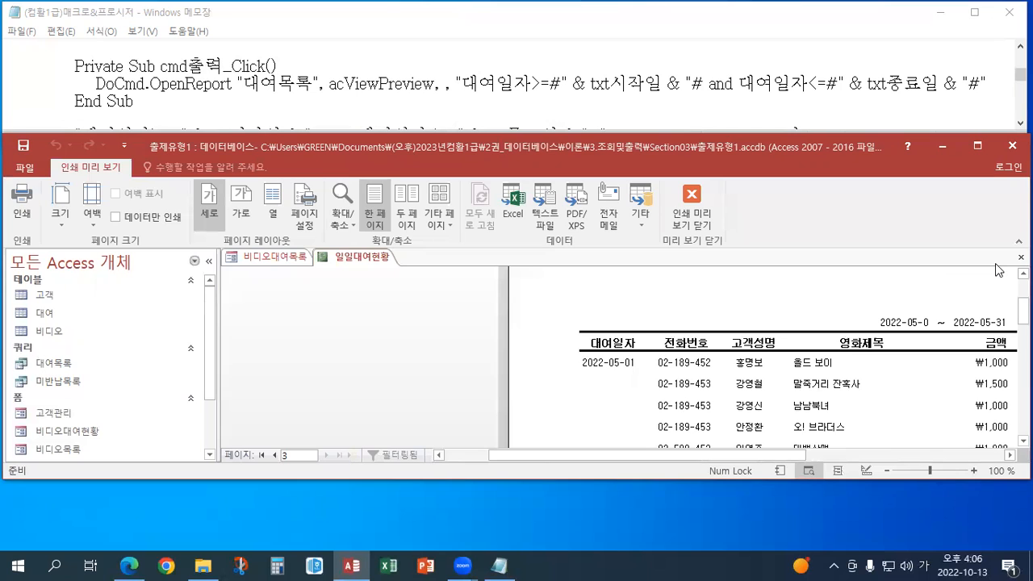
{"action": "left_click", "coordinate": [1020, 256]}
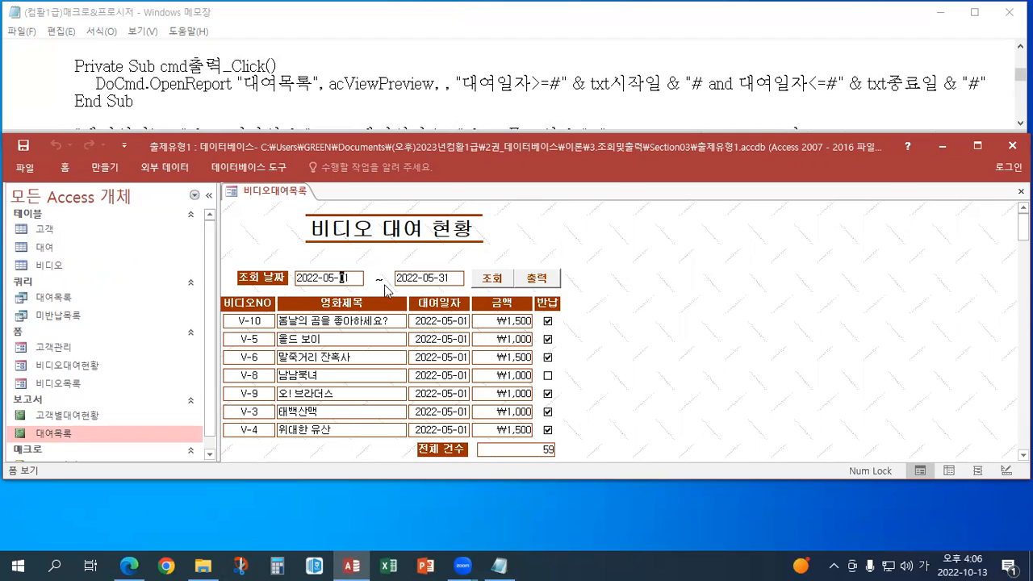
Change the form's start date to 2022-05-15 and run 출력 to preview the filtered report
{"action": "left_click", "coordinate": [351, 278]}
{"action": "double_click", "coordinate": [352, 278]}
{"action": "key", "text": "Left"}
{"action": "type", "text": "15"}
{"action": "left_click", "coordinate": [535, 279]}
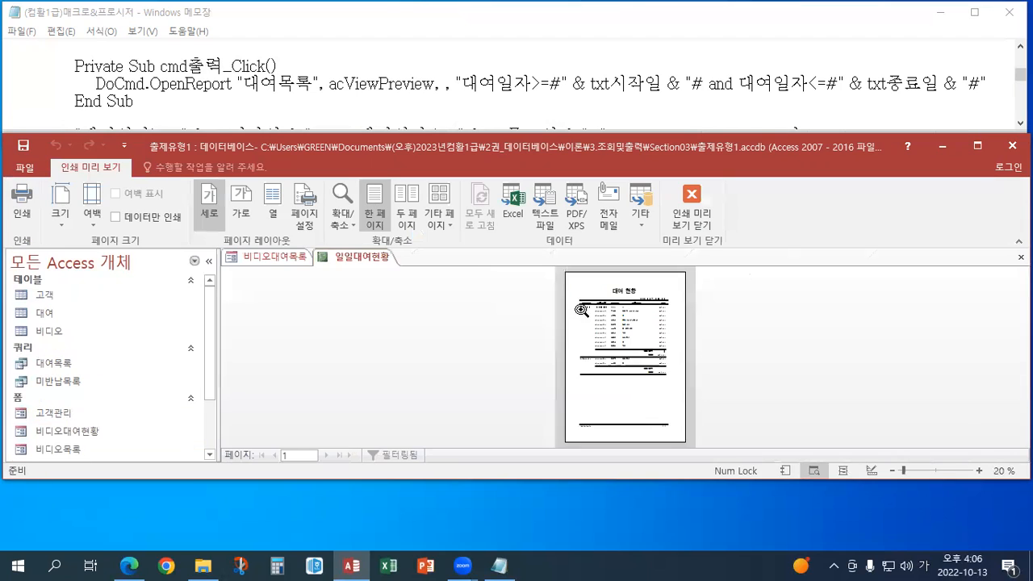
Check the rental dates in the filtered report preview at close range, then close the preview and the form
{"action": "left_click", "coordinate": [605, 334]}
{"action": "left_click", "coordinate": [600, 303]}
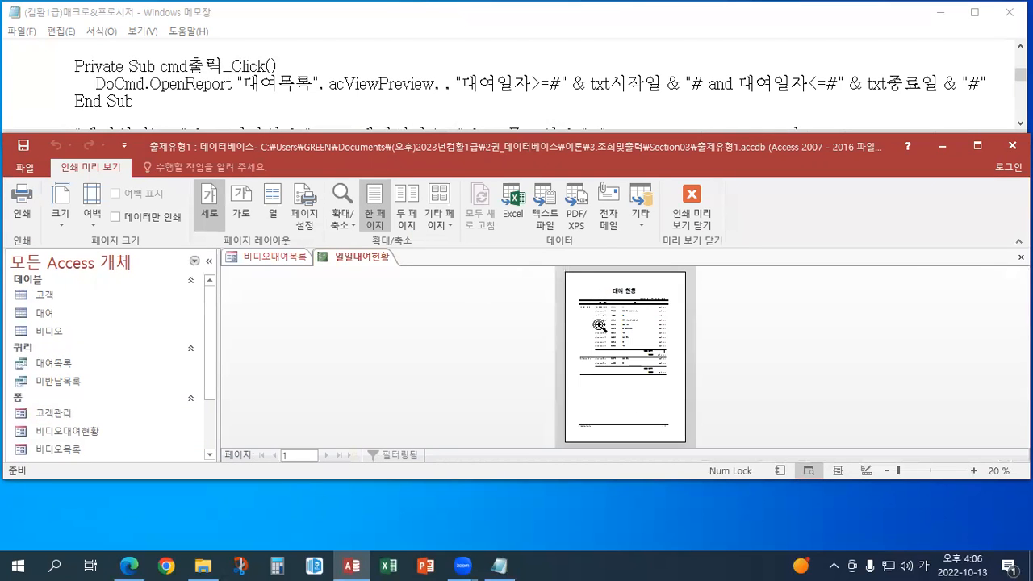
{"action": "left_click", "coordinate": [593, 378]}
{"action": "left_click", "coordinate": [601, 366]}
{"action": "left_click", "coordinate": [591, 307]}
{"action": "left_click", "coordinate": [608, 326]}
{"action": "left_click", "coordinate": [599, 368]}
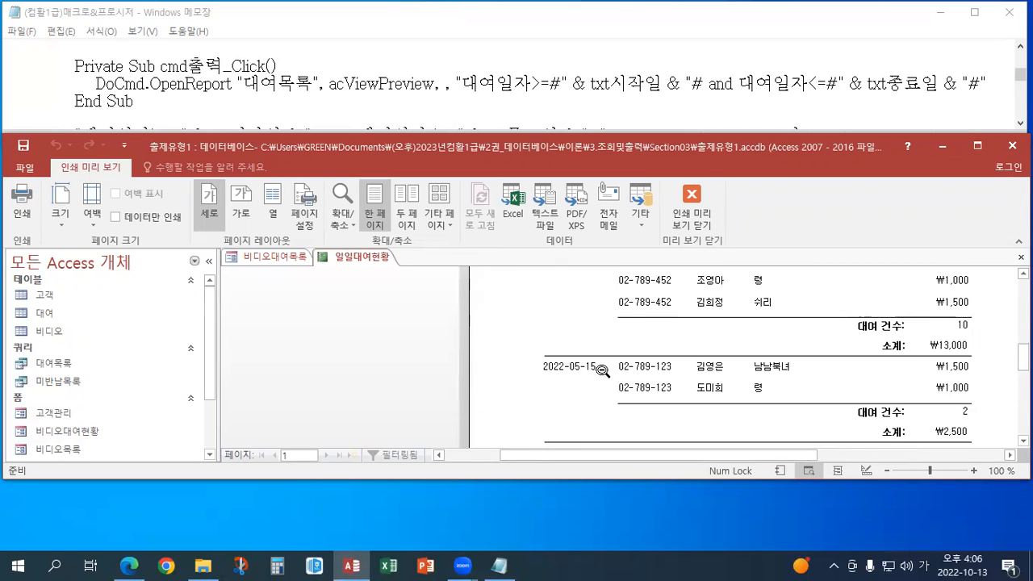
{"action": "left_click", "coordinate": [601, 369]}
{"action": "left_click", "coordinate": [584, 313]}
{"action": "left_click", "coordinate": [586, 314]}
{"action": "left_click", "coordinate": [596, 378]}
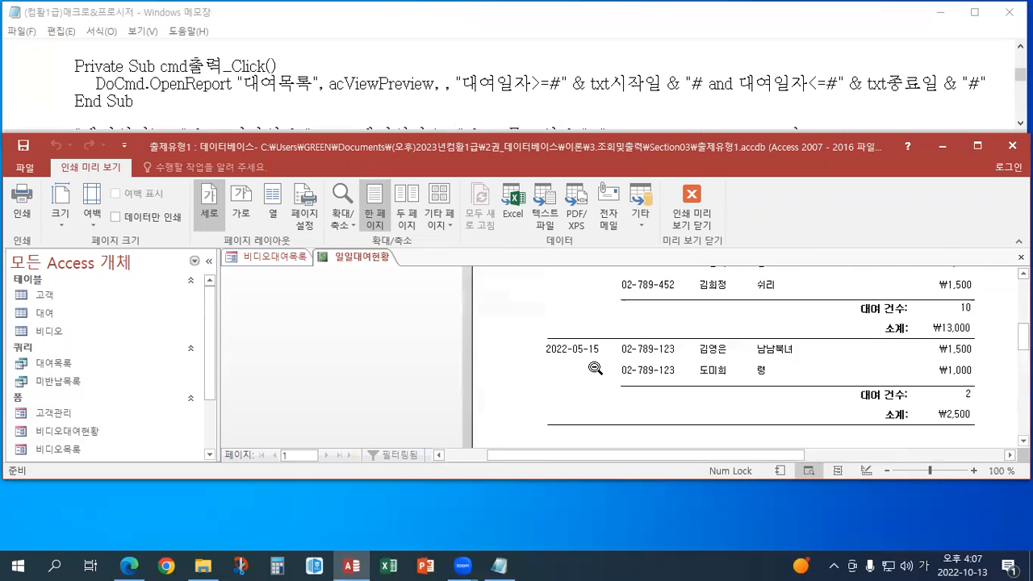
{"action": "left_click", "coordinate": [594, 363]}
{"action": "left_click", "coordinate": [592, 321]}
{"action": "left_click", "coordinate": [590, 311]}
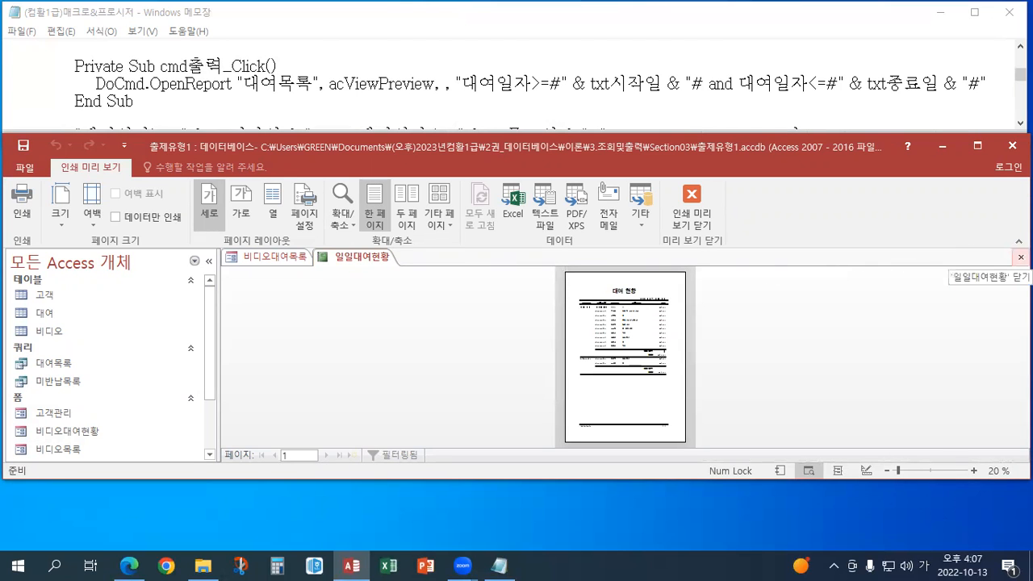
{"action": "left_click", "coordinate": [1021, 257]}
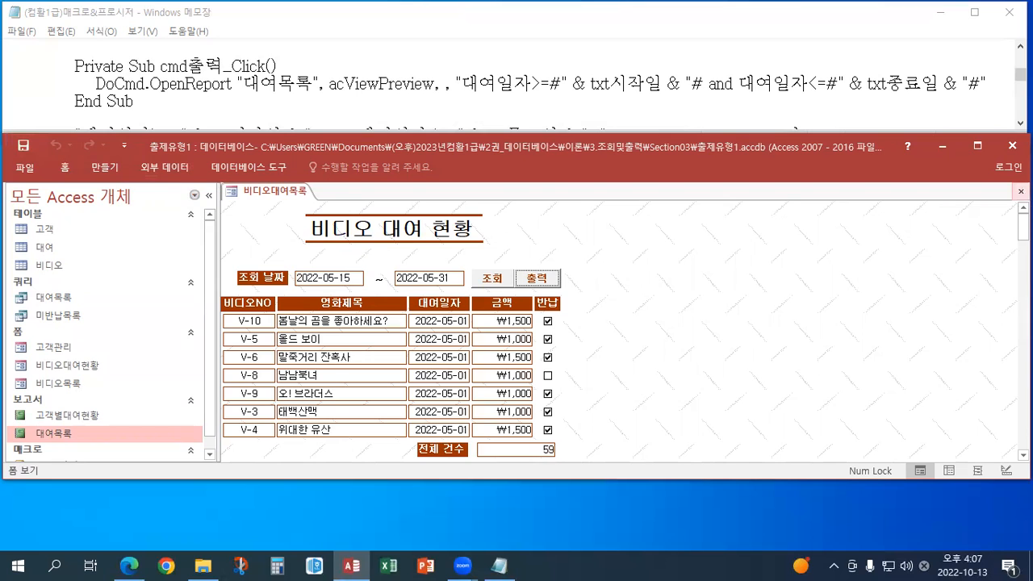
{"action": "left_click", "coordinate": [1020, 192]}
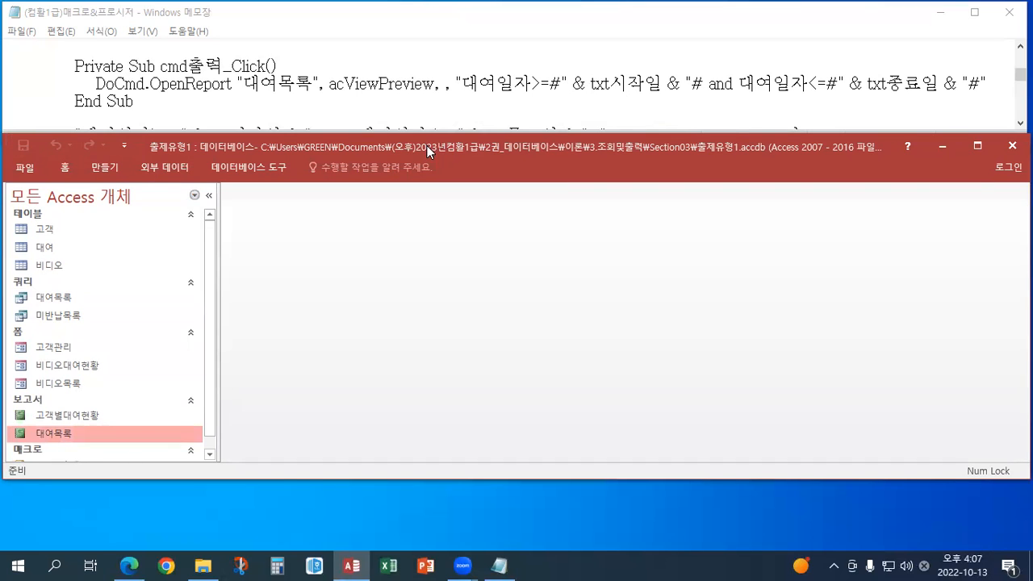
Switch to the Notepad notes and set the start date in the 액세스 실행(변수값 결정) example line to 2022-05-15
{"action": "left_click", "coordinate": [358, 107]}
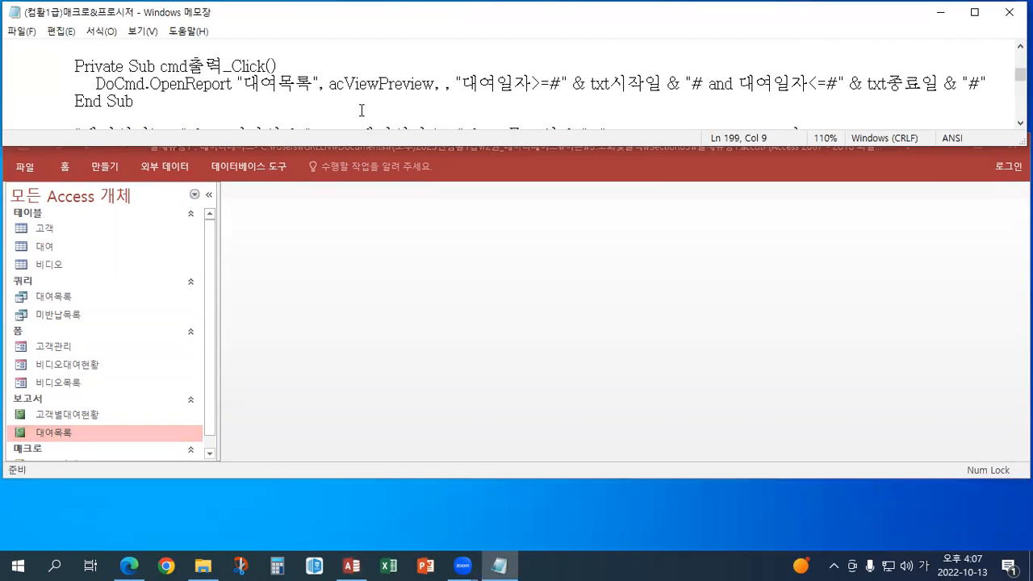
{"action": "scroll", "coordinate": [361, 110], "scroll_direction": "down", "scroll_amount": 3}
{"action": "scroll", "coordinate": [361, 110], "scroll_direction": "up", "scroll_amount": 1}
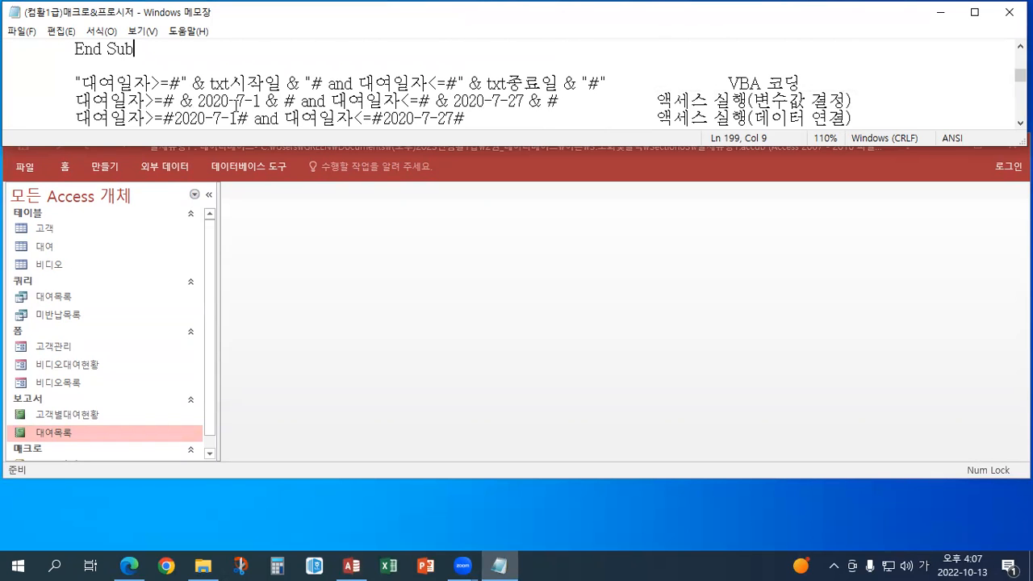
{"action": "left_click_drag", "start_coordinate": [220, 101], "coordinate": [246, 100]}
{"action": "type", "text": "2-"}
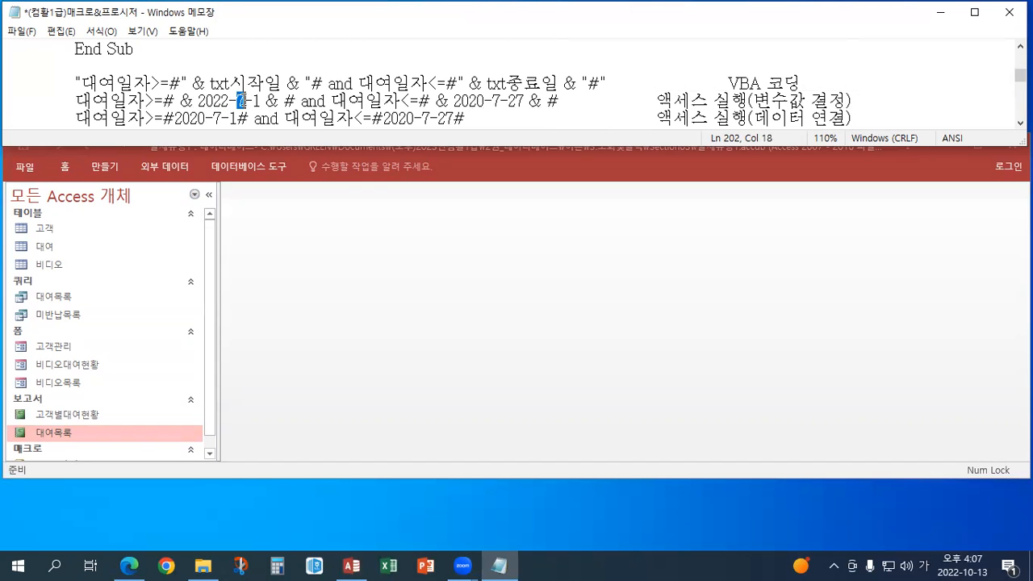
{"action": "type", "text": "05"}
{"action": "type", "text": "15"}
{"action": "key", "text": "Left"}
{"action": "key", "text": "Left"}
{"action": "key", "text": "shift+Right"}
{"action": "key", "text": "shift+Right"}
{"action": "key", "text": "Delete"}
{"action": "key", "text": "Right"}
{"action": "key", "text": "Right"}
{"action": "type", "text": "5"}
{"action": "key", "text": "Right"}
{"action": "key", "text": "Right"}
{"action": "key", "text": "Right"}
{"action": "key", "text": "Right"}
{"action": "key", "text": "Right"}
{"action": "key", "text": "Right"}
{"action": "key", "text": "Right"}
{"action": "key", "text": "Right"}
{"action": "key", "text": "Right"}
{"action": "key", "text": "Right"}
{"action": "key", "text": "Right"}
{"action": "key", "text": "Right"}
{"action": "key", "text": "Right"}
{"action": "key", "text": "Right"}
{"action": "key", "text": "Right"}
{"action": "key", "text": "Right"}
{"action": "key", "text": "Right"}
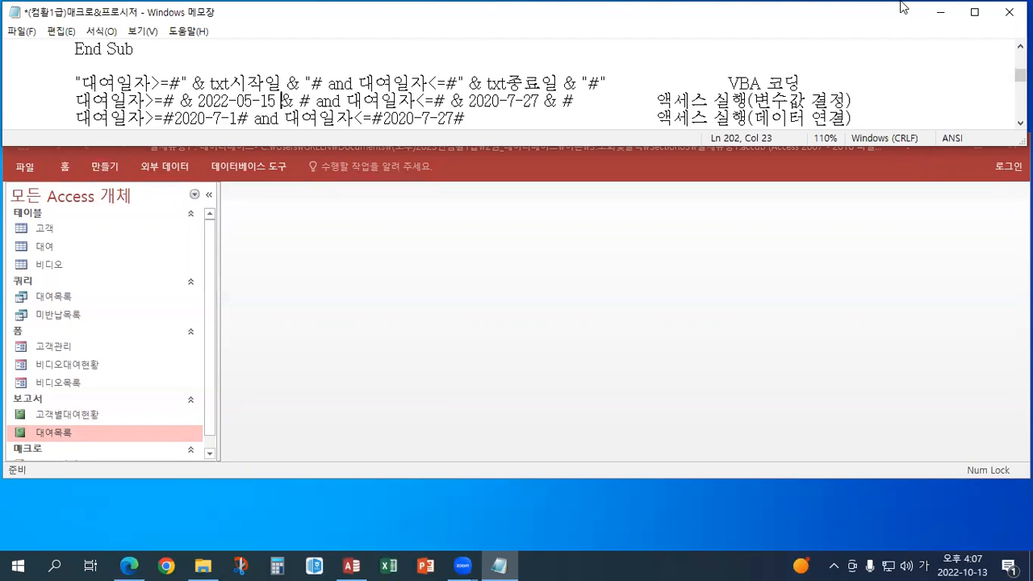
Change the end date in the 변수값 결정 example line to 2022-05-31
{"action": "key", "text": "Right"}
{"action": "key", "text": "Right"}
{"action": "key", "text": "Right"}
{"action": "key", "text": "Right"}
{"action": "key", "text": "Right"}
{"action": "key", "text": "shift+Right"}
{"action": "type", "text": "2"}
{"action": "key", "text": "Right"}
{"action": "key", "text": "shift+Right"}
{"action": "type", "text": "05"}
{"action": "key", "text": "Right"}
{"action": "key", "text": "shift+Right"}
{"action": "key", "text": "shift+Right"}
{"action": "type", "text": "31"}
Change the start date in the 데이터 연결 example line to 2022-05-15
{"action": "key", "text": "Down"}
{"action": "key", "text": "Left"}
{"action": "key", "text": "Left"}
{"action": "key", "text": "Left"}
{"action": "key", "text": "Left"}
{"action": "key", "text": "Left"}
{"action": "key", "text": "Left"}
{"action": "key", "text": "Left"}
{"action": "key", "text": "Left"}
{"action": "key", "text": "Left"}
{"action": "key", "text": "Left"}
{"action": "key", "text": "Left"}
{"action": "key", "text": "Left"}
{"action": "key", "text": "Left"}
{"action": "key", "text": "Left"}
{"action": "key", "text": "Left"}
{"action": "key", "text": "Left"}
{"action": "key", "text": "Left"}
{"action": "key", "text": "Left"}
{"action": "key", "text": "Left"}
{"action": "key", "text": "Left"}
{"action": "key", "text": "Left"}
{"action": "key", "text": "Left"}
{"action": "key", "text": "Left"}
{"action": "key", "text": "Left"}
{"action": "key", "text": "Left"}
{"action": "key", "text": "Left"}
{"action": "key", "text": "Left"}
{"action": "key", "text": "shift+Right"}
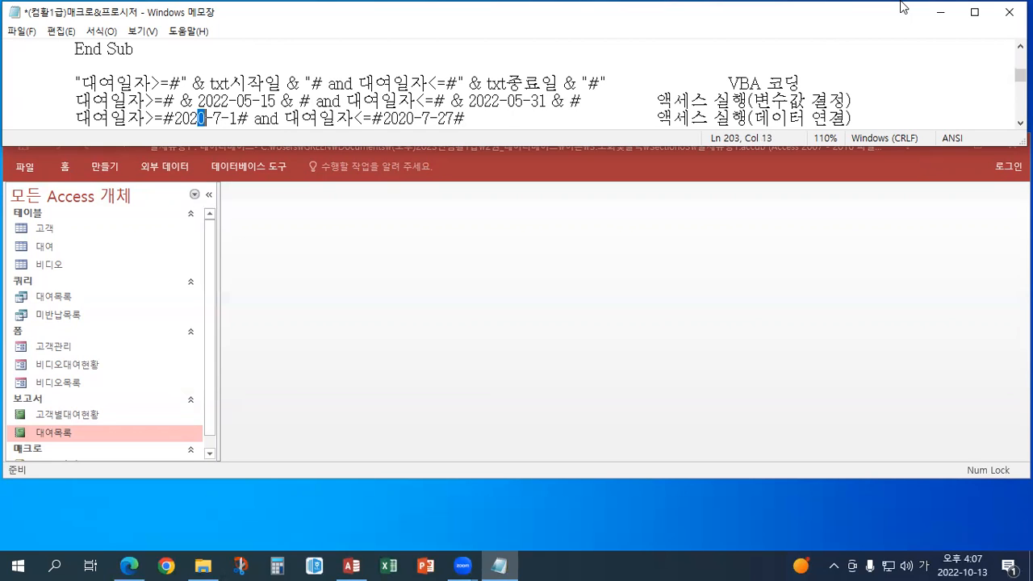
{"action": "type", "text": "2"}
{"action": "key", "text": "Right"}
{"action": "key", "text": "shift+Right"}
{"action": "type", "text": "05"}
{"action": "key", "text": "Right"}
{"action": "key", "text": "shift+Right"}
{"action": "key", "text": "Right"}
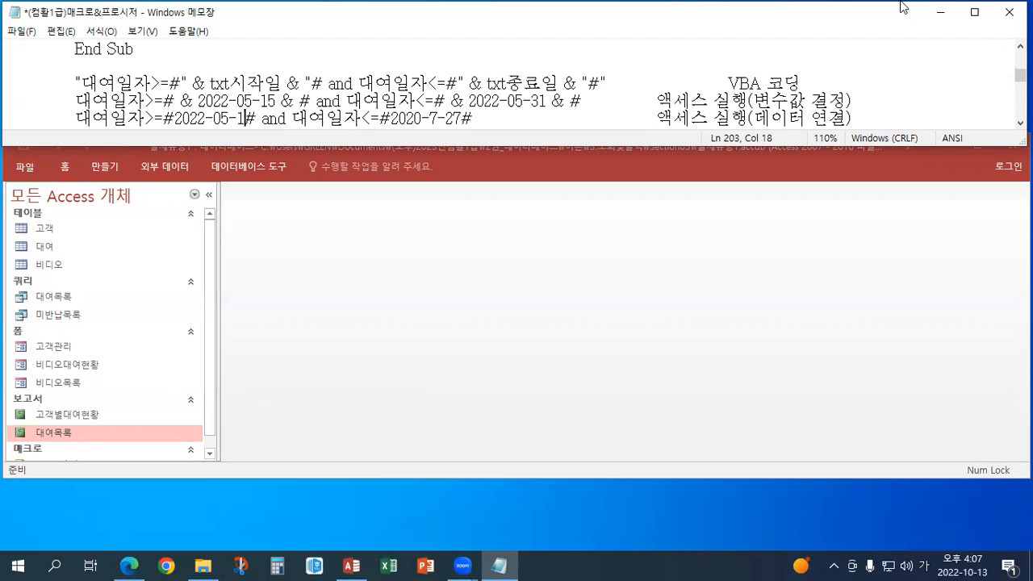
{"action": "type", "text": "5"}
Change the end date in the 데이터 연결 example line to 2022-05-31
{"action": "key", "text": "Right"}
{"action": "key", "text": "Right"}
{"action": "key", "text": "Right"}
{"action": "key", "text": "Right"}
{"action": "key", "text": "Right"}
{"action": "key", "text": "Right"}
{"action": "key", "text": "Right"}
{"action": "key", "text": "Right"}
{"action": "key", "text": "Right"}
{"action": "key", "text": "Right"}
{"action": "key", "text": "Right"}
{"action": "key", "text": "Right"}
{"action": "key", "text": "Right"}
{"action": "key", "text": "Right"}
{"action": "key", "text": "Right"}
{"action": "key", "text": "Right"}
{"action": "key", "text": "Right"}
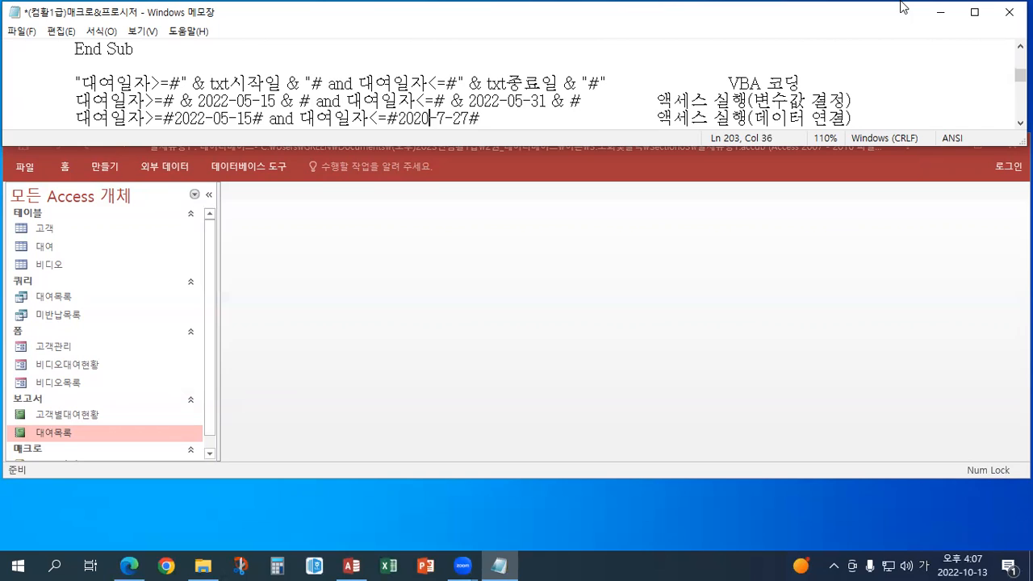
{"action": "key", "text": "shift+Left"}
{"action": "type", "text": "2"}
{"action": "key", "text": "Right"}
{"action": "key", "text": "shift+Right"}
{"action": "type", "text": "05"}
{"action": "key", "text": "Right"}
{"action": "key", "text": "shift+Right"}
{"action": "key", "text": "shift+Right"}
{"action": "type", "text": "3"}
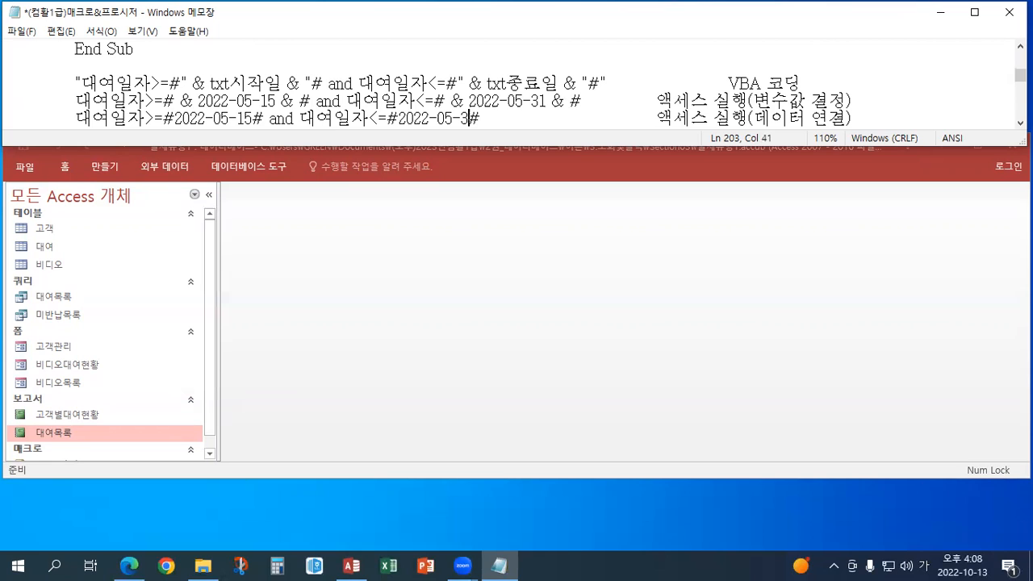
{"action": "type", "text": "1"}
Align the two 액세스 실행 remarks with the VBA 코딩 remark above them and save the notes
{"action": "left_click", "coordinate": [657, 101]}
{"action": "key", "text": "Tab"}
{"action": "left_click", "coordinate": [654, 117]}
{"action": "key", "text": "Tab"}
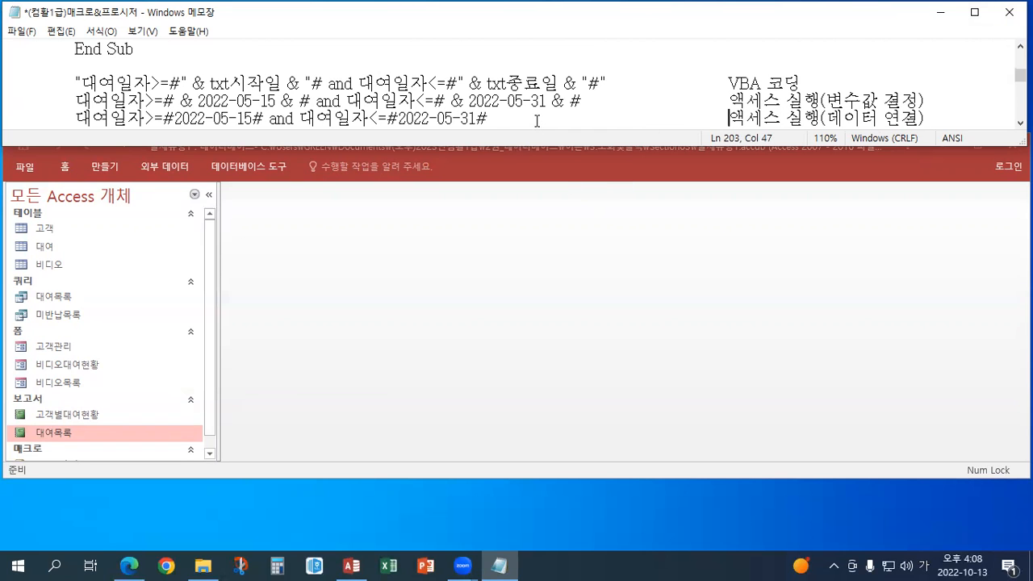
{"action": "key", "text": "ctrl+s"}
{"action": "left_click", "coordinate": [398, 205]}
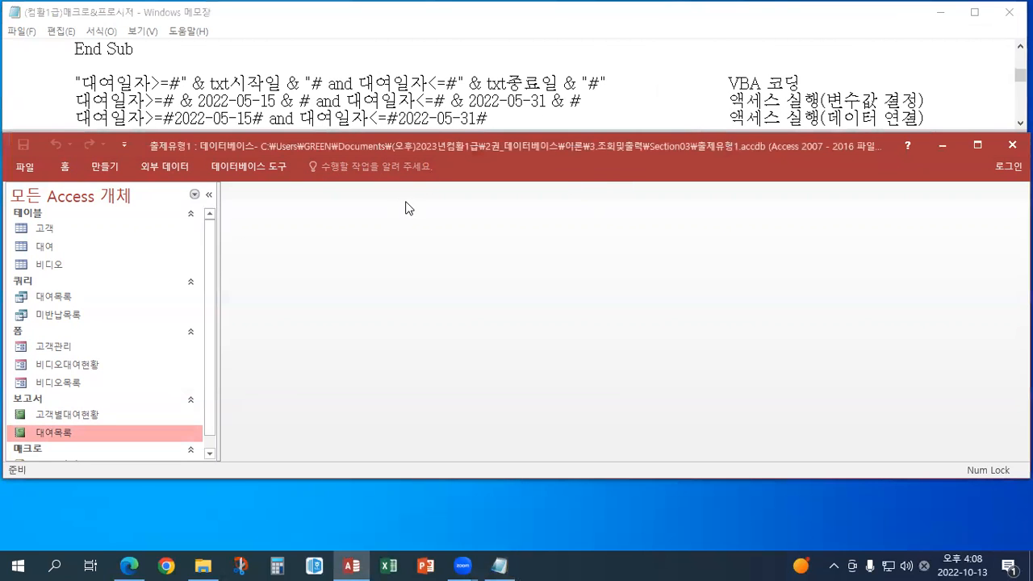
{"action": "left_click", "coordinate": [22, 31]}
{"action": "left_click", "coordinate": [44, 99]}
Find the 출제유형2 section in the notes and highlight part of its file path and textbook page reference
{"action": "left_click", "coordinate": [306, 101]}
{"action": "scroll", "coordinate": [306, 105], "scroll_direction": "down", "scroll_amount": 3}
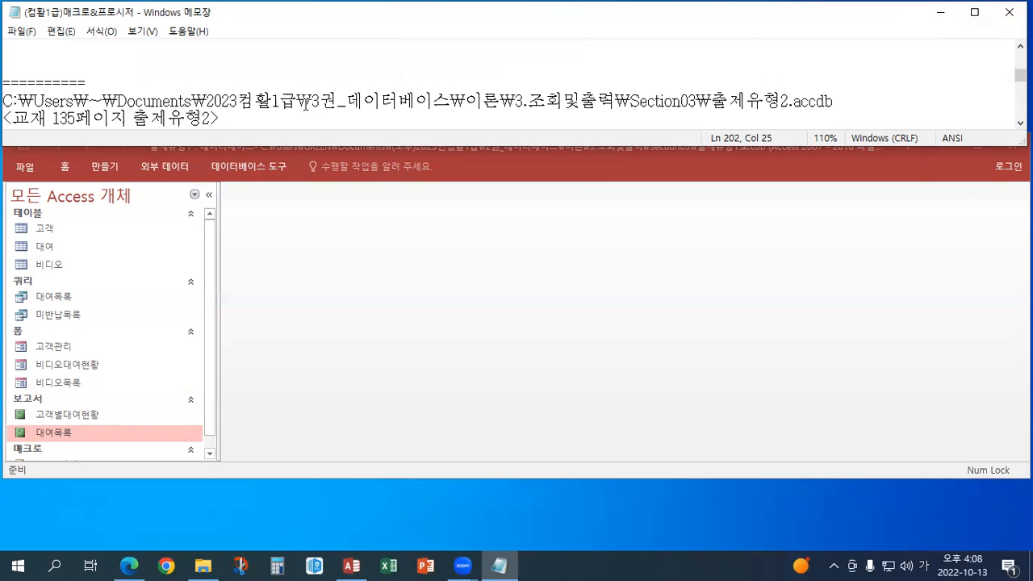
{"action": "left_click", "coordinate": [280, 117]}
{"action": "left_click_drag", "start_coordinate": [483, 101], "coordinate": [133, 118]}
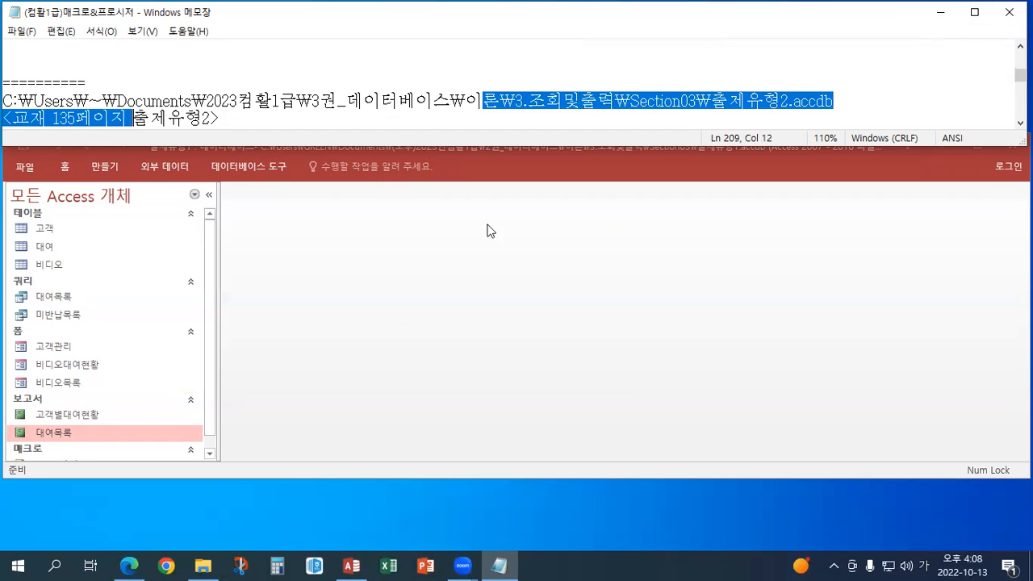
Switch to Access, open the 출제유형2 database from the Section03 folder, and narrow the navigation pane
{"action": "left_click", "coordinate": [497, 207]}
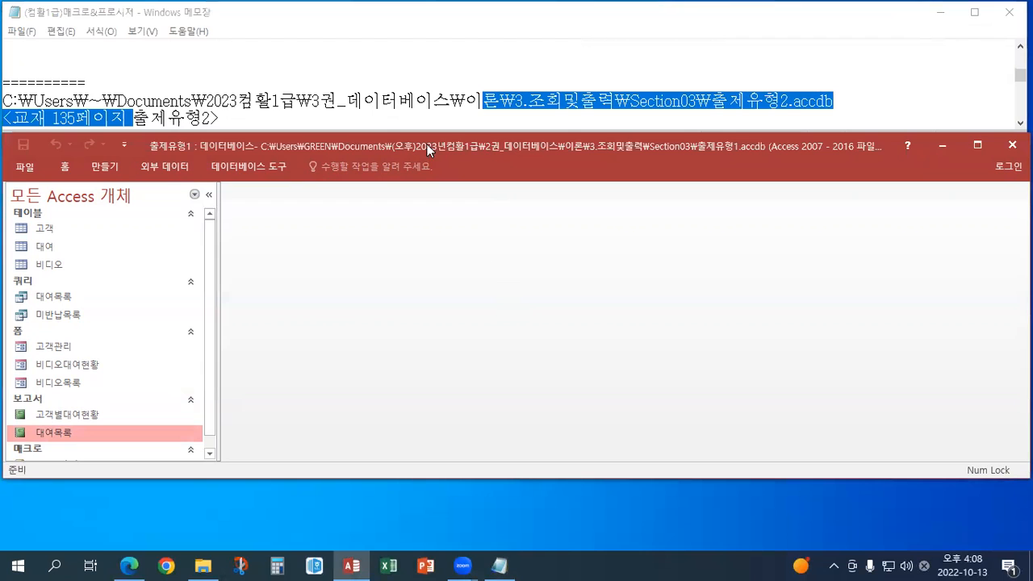
{"action": "left_click", "coordinate": [30, 172]}
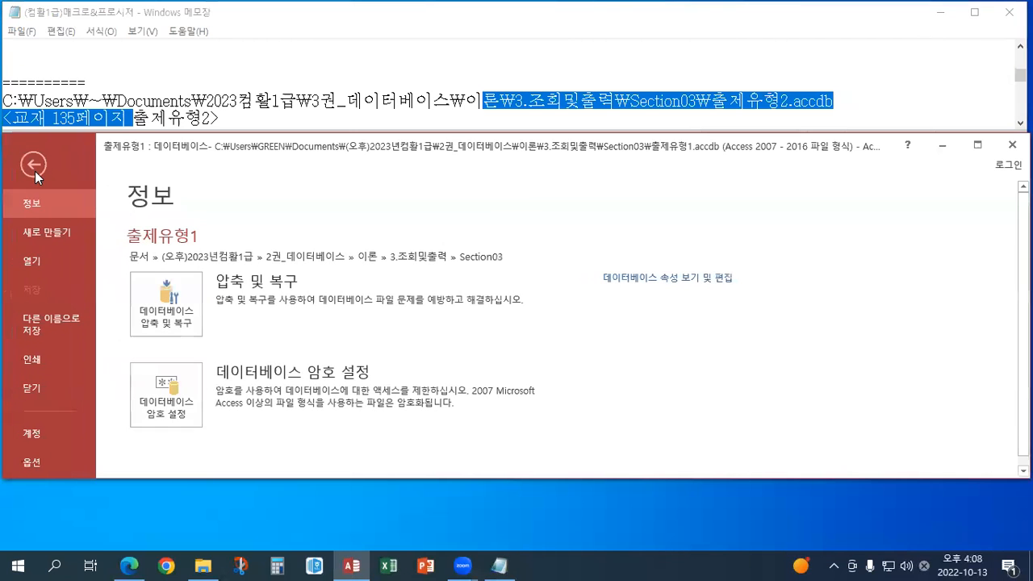
{"action": "left_click", "coordinate": [38, 261]}
{"action": "left_click", "coordinate": [185, 413]}
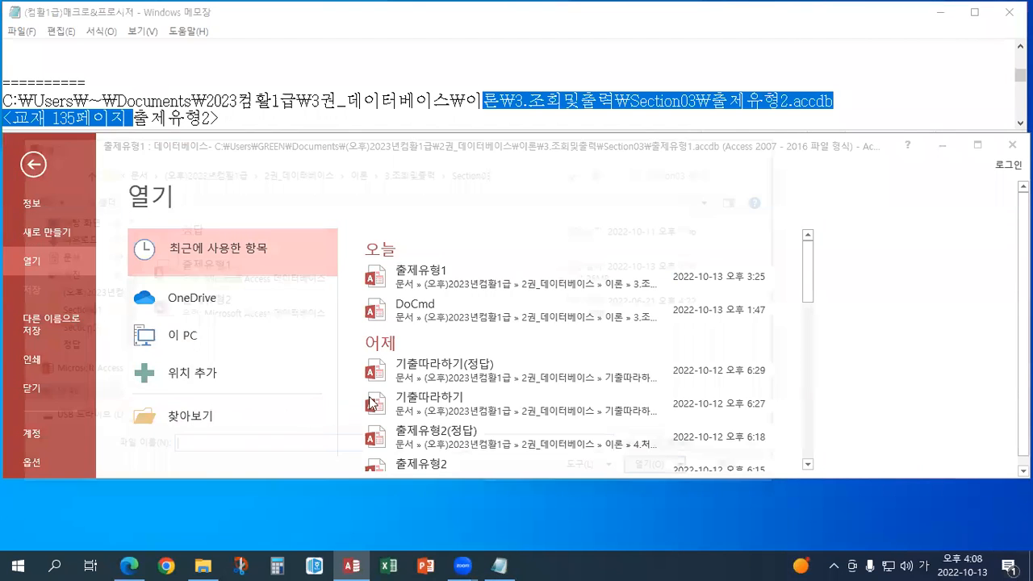
{"action": "left_click", "coordinate": [216, 322]}
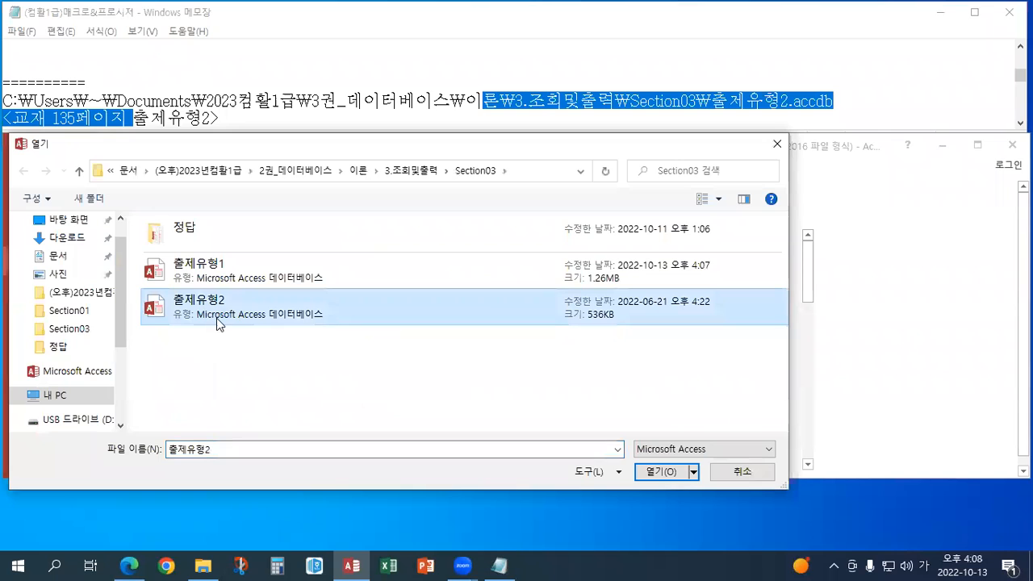
{"action": "left_click", "coordinate": [655, 476]}
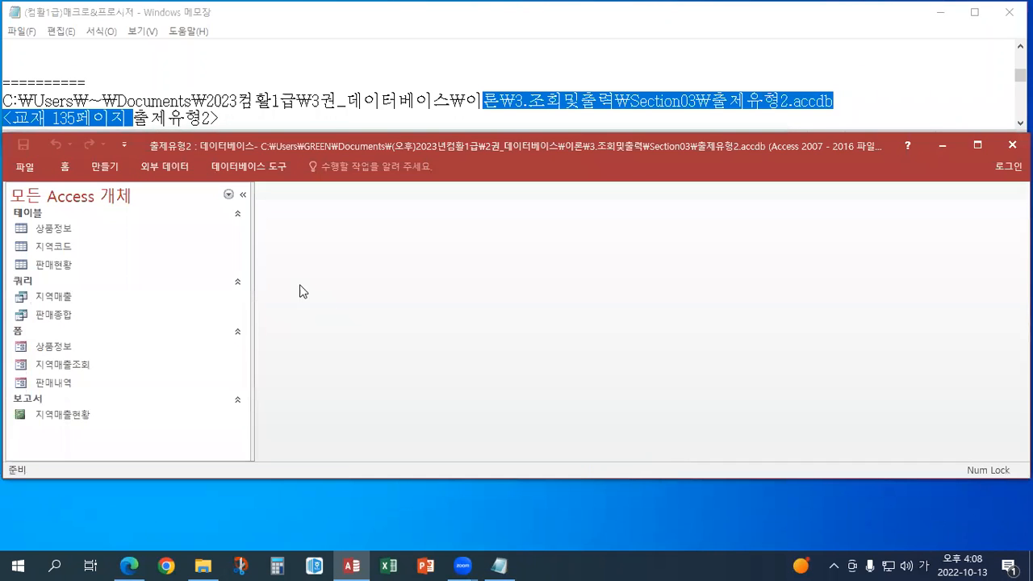
{"action": "left_click_drag", "start_coordinate": [252, 268], "coordinate": [182, 268]}
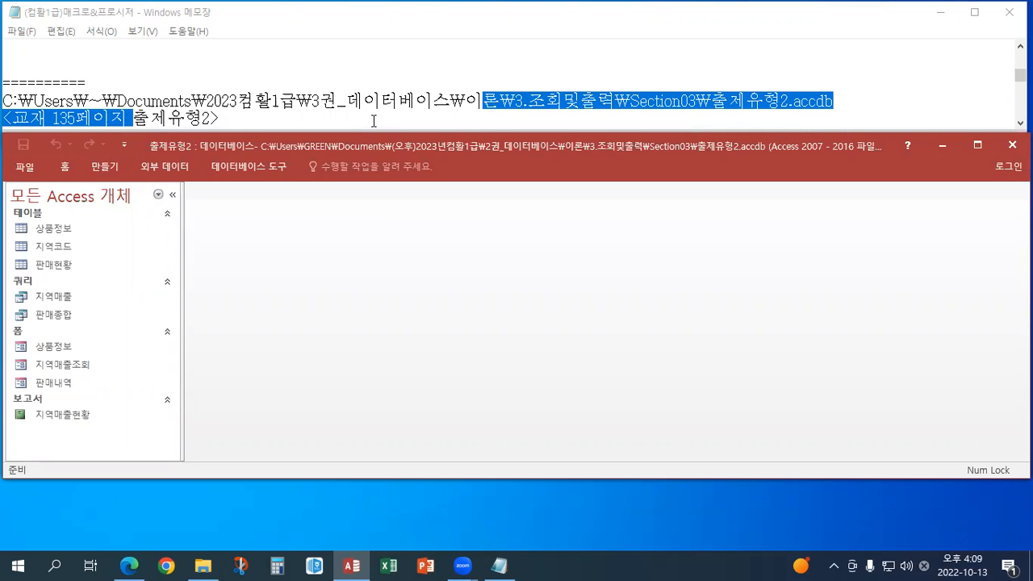
Open the 지역매출조회 form in Design view and inspect the events of the 인쇄 button, 지역명 text box and cmb지역명 combo box
{"action": "right_click", "coordinate": [79, 373]}
{"action": "left_click", "coordinate": [167, 210]}
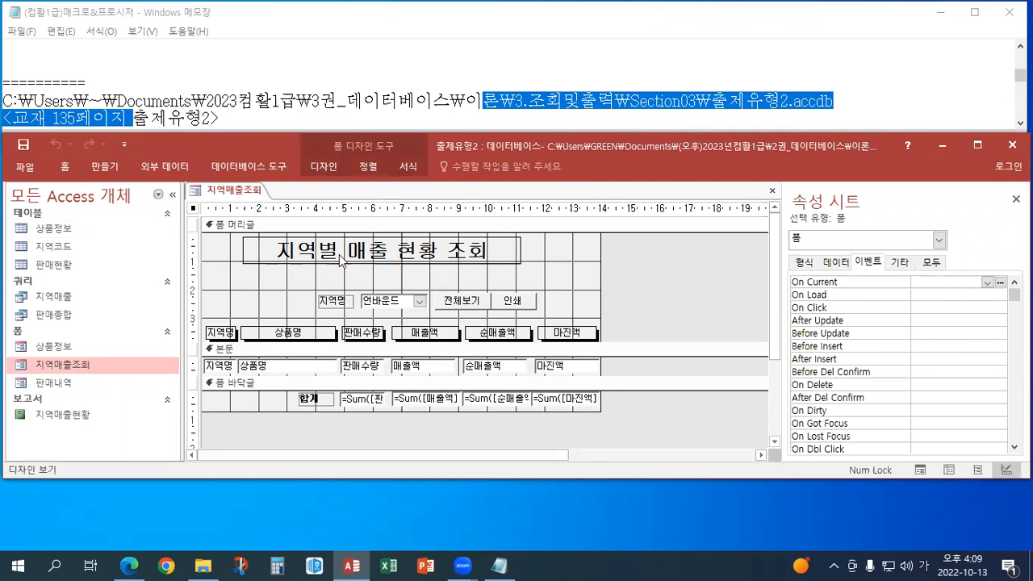
{"action": "left_click", "coordinate": [514, 303]}
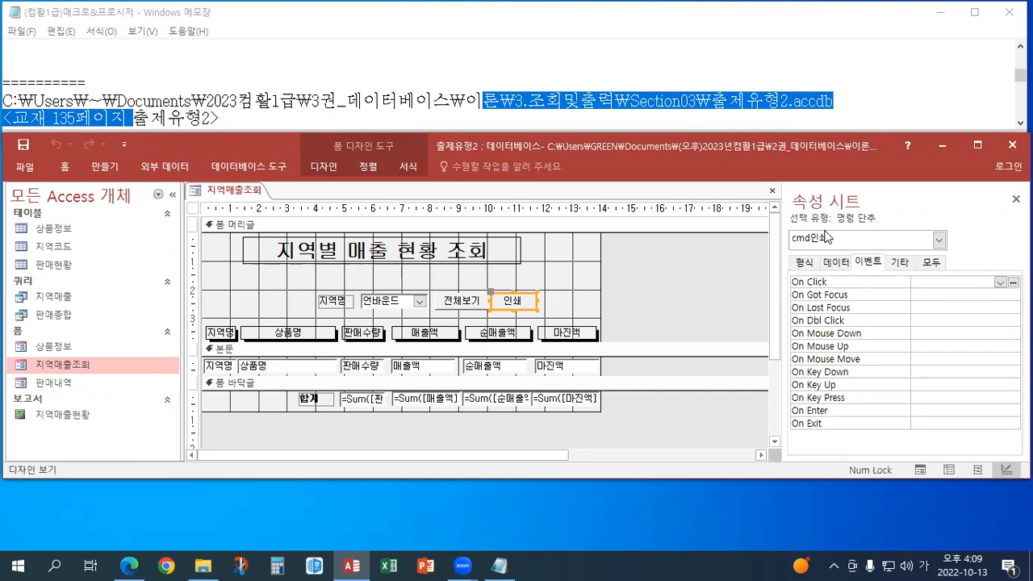
{"action": "left_click", "coordinate": [927, 285]}
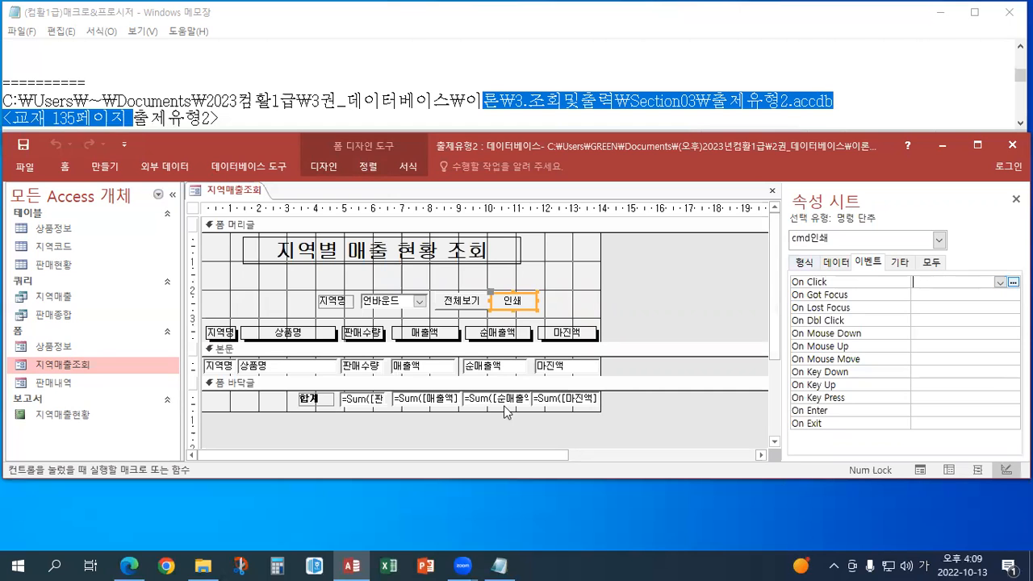
{"action": "left_click", "coordinate": [218, 367]}
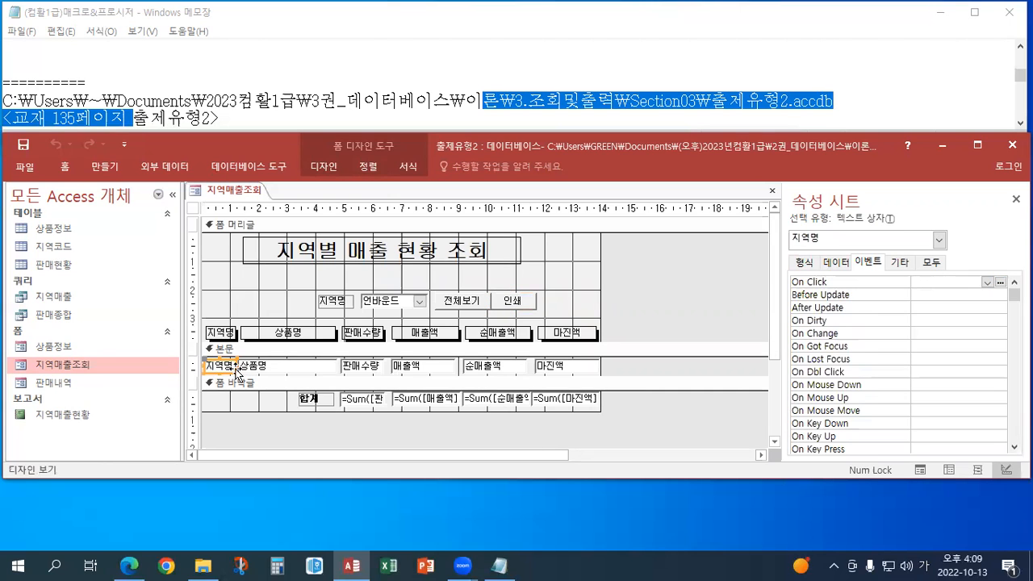
{"action": "left_click", "coordinate": [394, 303]}
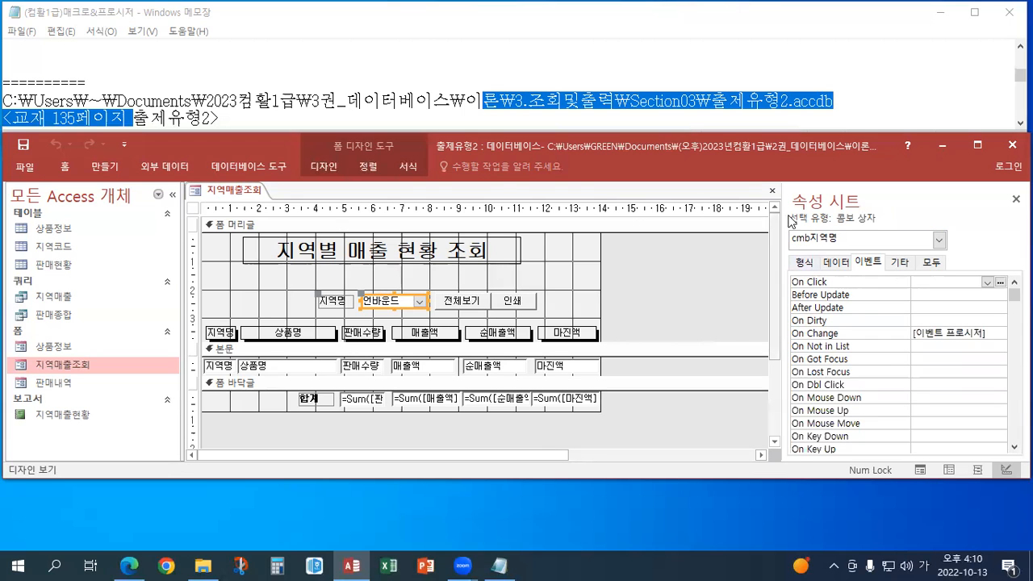
Show the 지역매출조회 form in Form view and filter its records by the region 부산
{"action": "left_click", "coordinate": [323, 166]}
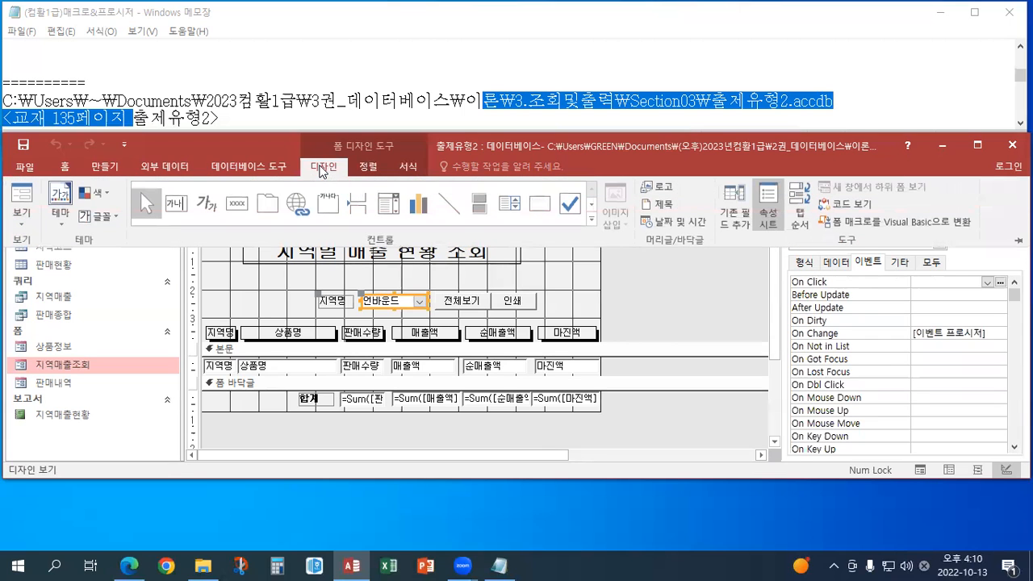
{"action": "left_click", "coordinate": [23, 219]}
{"action": "left_click", "coordinate": [27, 257]}
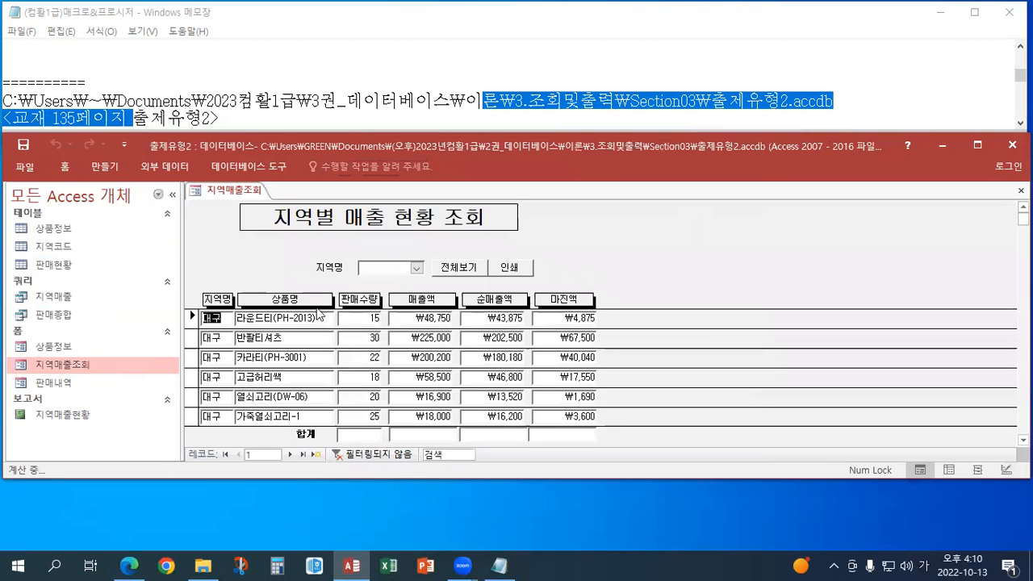
{"action": "left_click", "coordinate": [416, 269]}
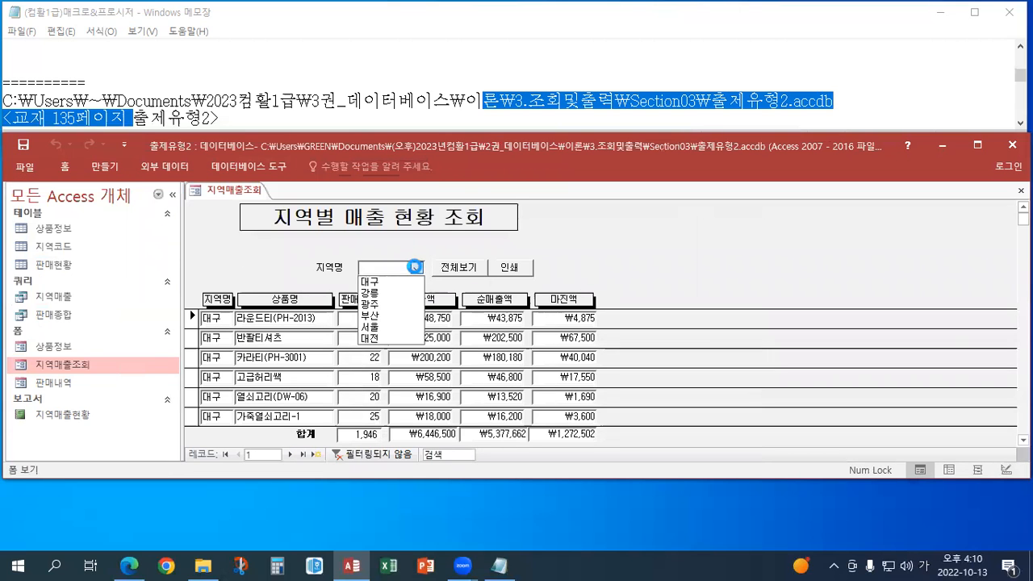
{"action": "left_click", "coordinate": [383, 316]}
Filter the 지역매출조회 form's records by the region 서울
{"action": "left_click", "coordinate": [416, 267]}
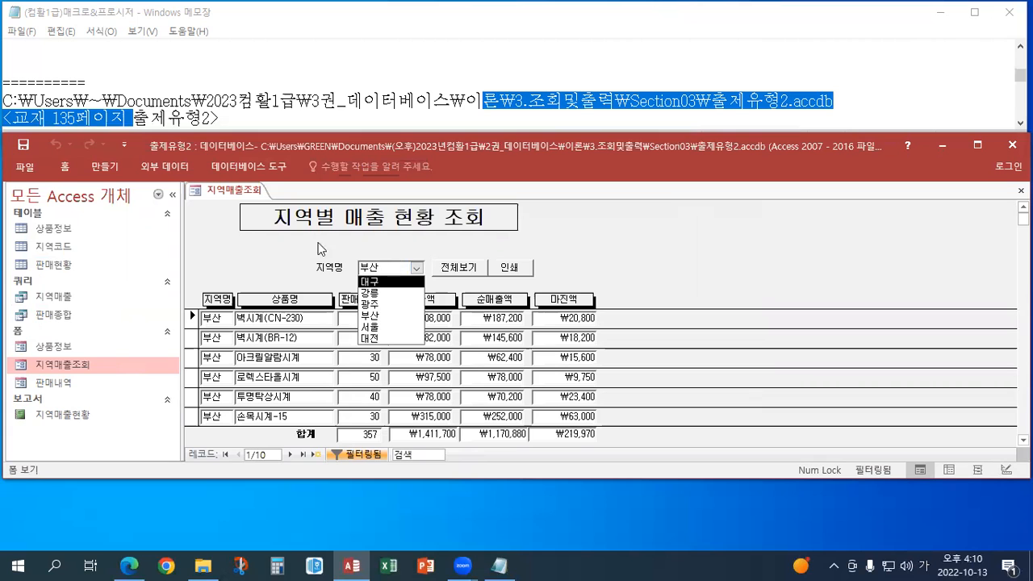
{"action": "left_click", "coordinate": [24, 171]}
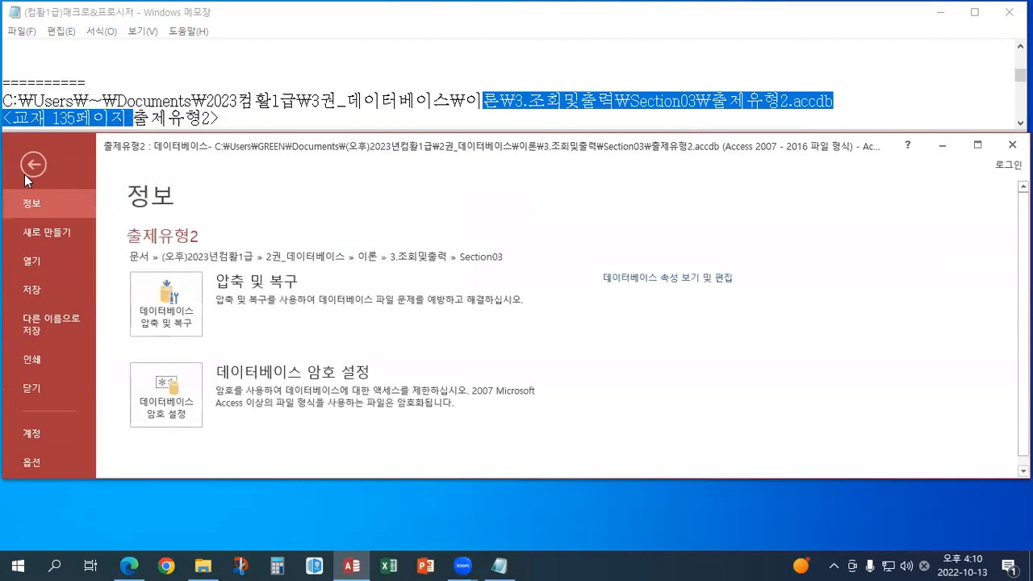
{"action": "left_click", "coordinate": [27, 171]}
{"action": "left_click", "coordinate": [71, 166]}
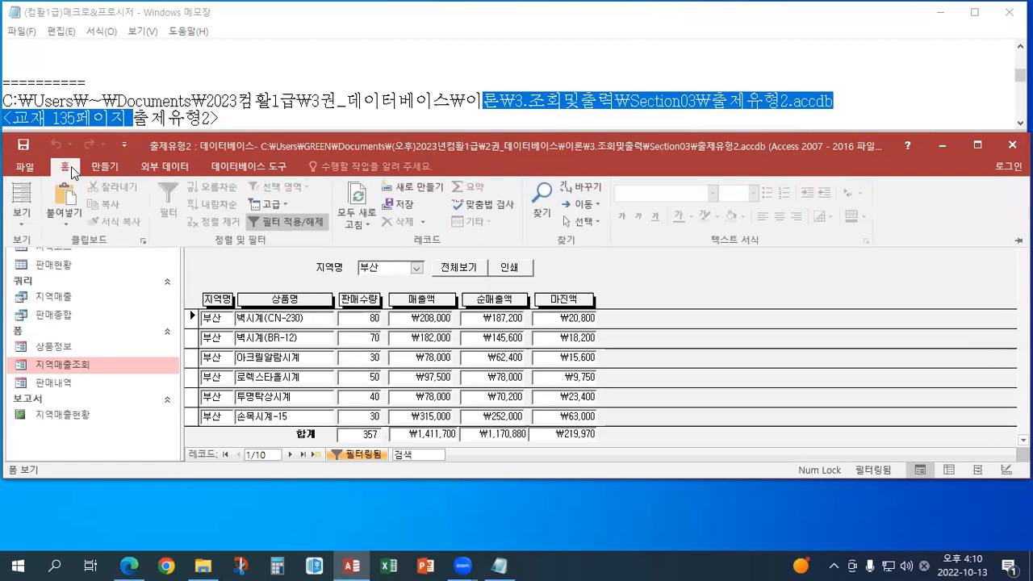
{"action": "left_click", "coordinate": [413, 273]}
{"action": "left_click", "coordinate": [416, 267]}
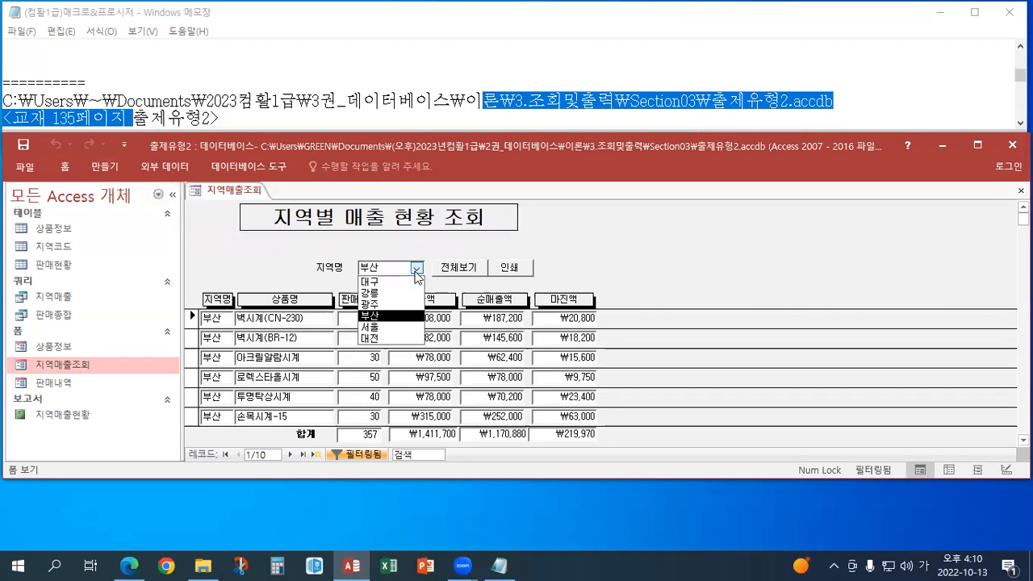
{"action": "left_click", "coordinate": [373, 327]}
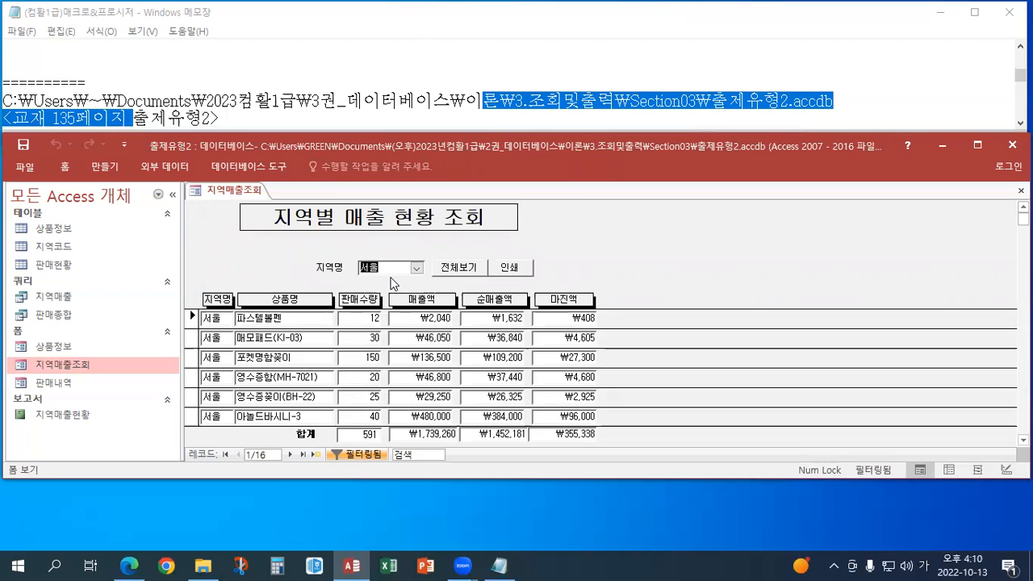
Return the 지역매출조회 form to Design view
{"action": "left_click", "coordinate": [64, 167]}
{"action": "left_click", "coordinate": [28, 234]}
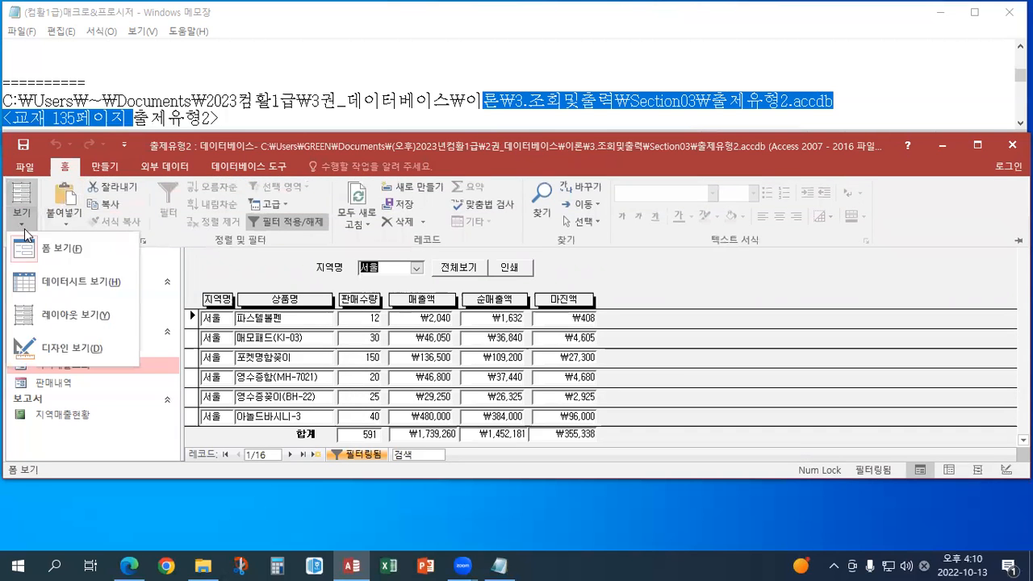
{"action": "left_click", "coordinate": [29, 354]}
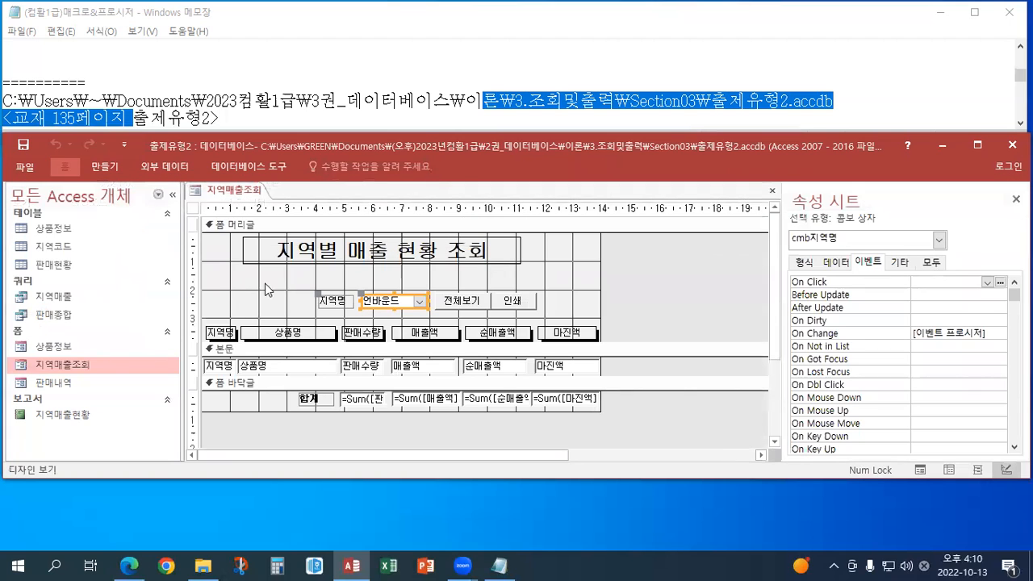
Open the 지역매출현황 report in print preview and examine its regional sales groups on the first two pages
{"action": "left_click", "coordinate": [59, 417]}
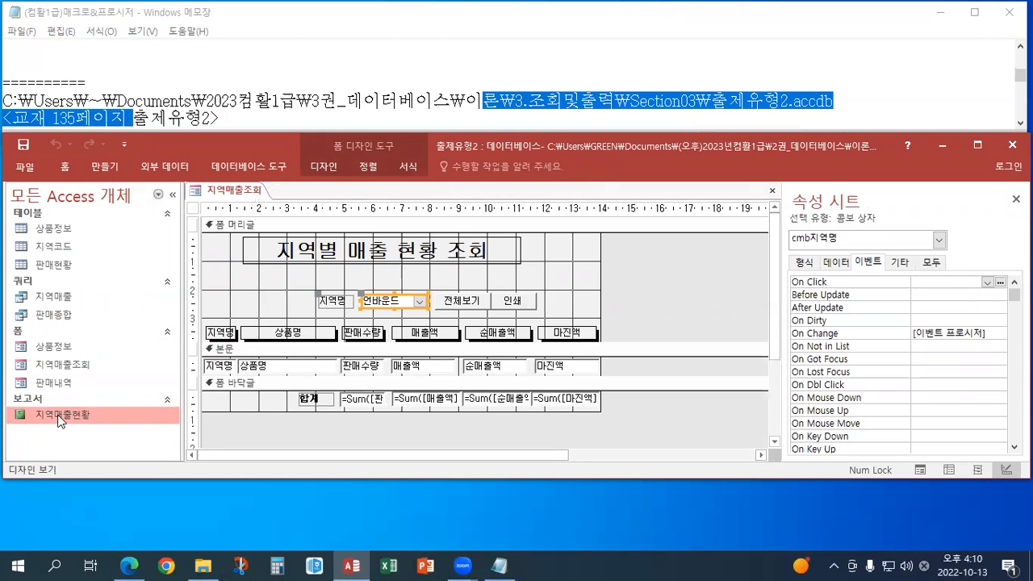
{"action": "double_click", "coordinate": [80, 415]}
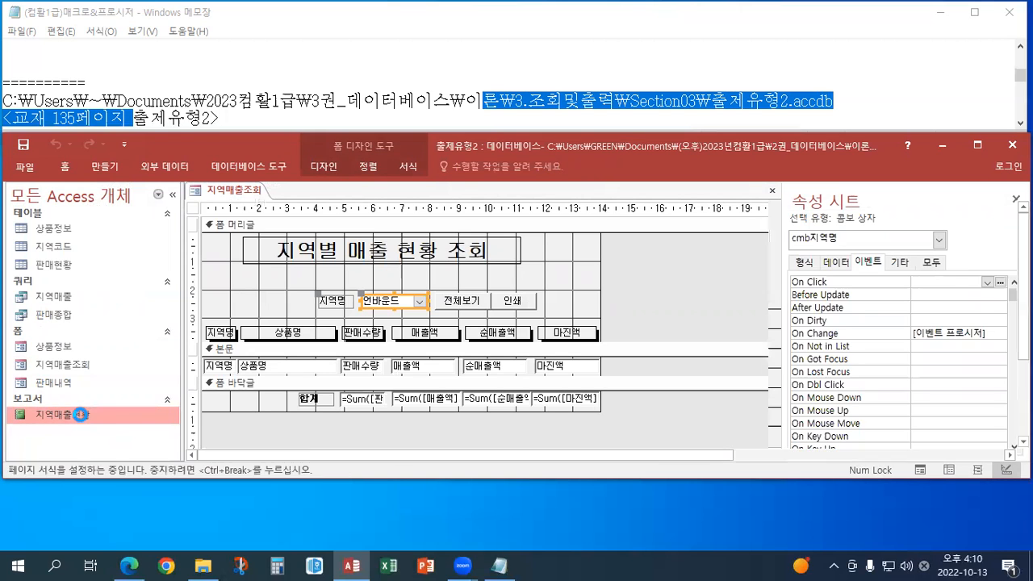
{"action": "left_click", "coordinate": [574, 297]}
{"action": "scroll", "coordinate": [562, 330], "scroll_direction": "down", "scroll_amount": 2}
{"action": "scroll", "coordinate": [562, 331], "scroll_direction": "down", "scroll_amount": 5}
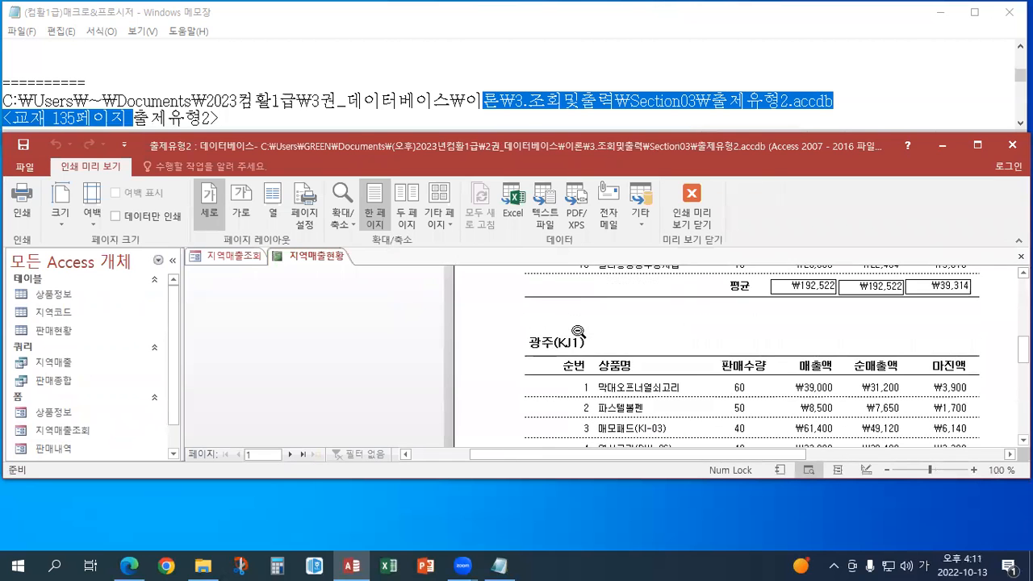
{"action": "left_click", "coordinate": [289, 454]}
{"action": "scroll", "coordinate": [575, 392], "scroll_direction": "down", "scroll_amount": 4}
{"action": "scroll", "coordinate": [575, 391], "scroll_direction": "up", "scroll_amount": 2}
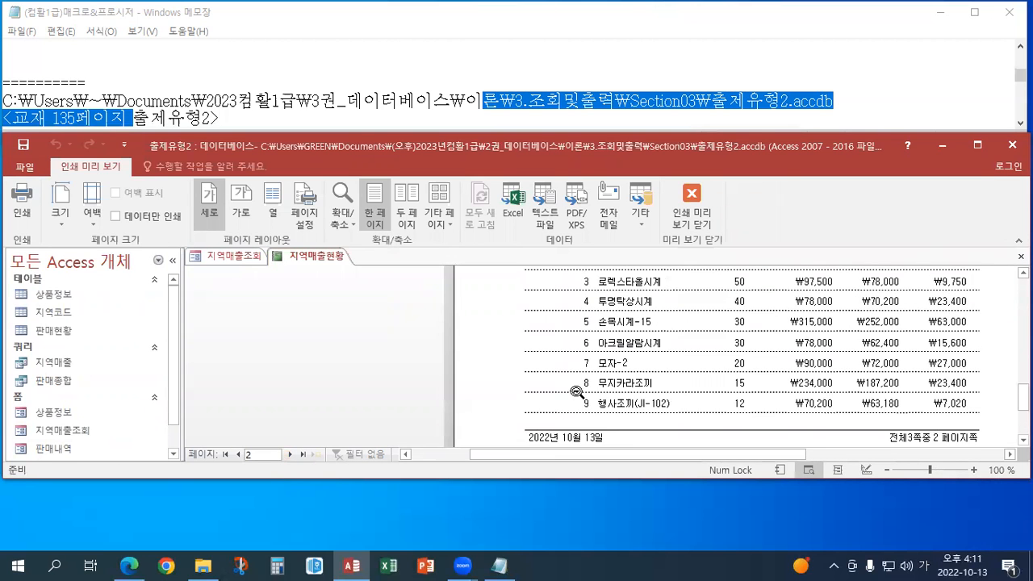
{"action": "scroll", "coordinate": [576, 391], "scroll_direction": "up", "scroll_amount": 3}
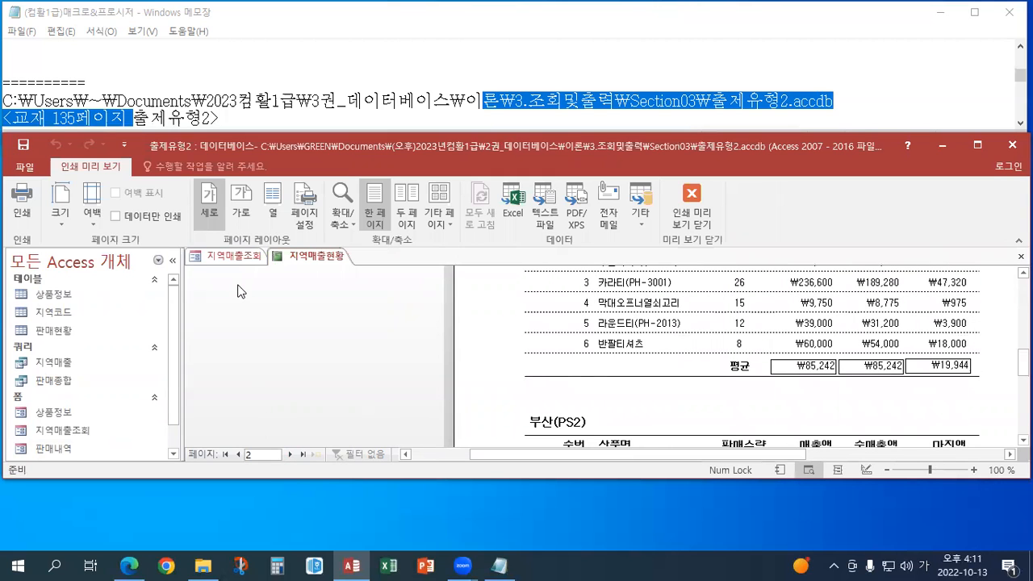
{"action": "scroll", "coordinate": [507, 368], "scroll_direction": "up", "scroll_amount": 2}
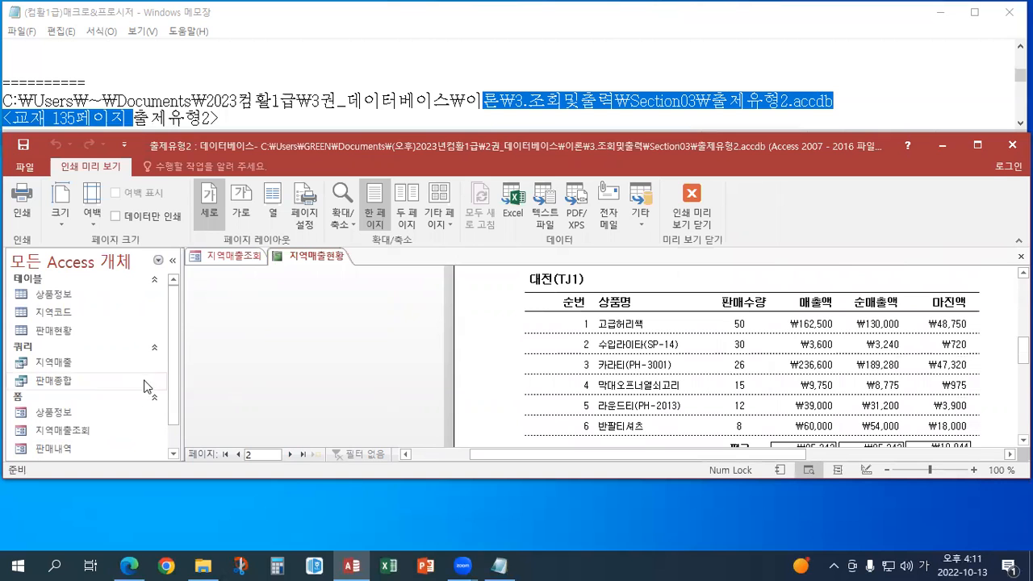
Open the 지역매출현황 report in Design view
{"action": "scroll", "coordinate": [165, 400], "scroll_direction": "down", "scroll_amount": 1}
{"action": "right_click", "coordinate": [73, 451]}
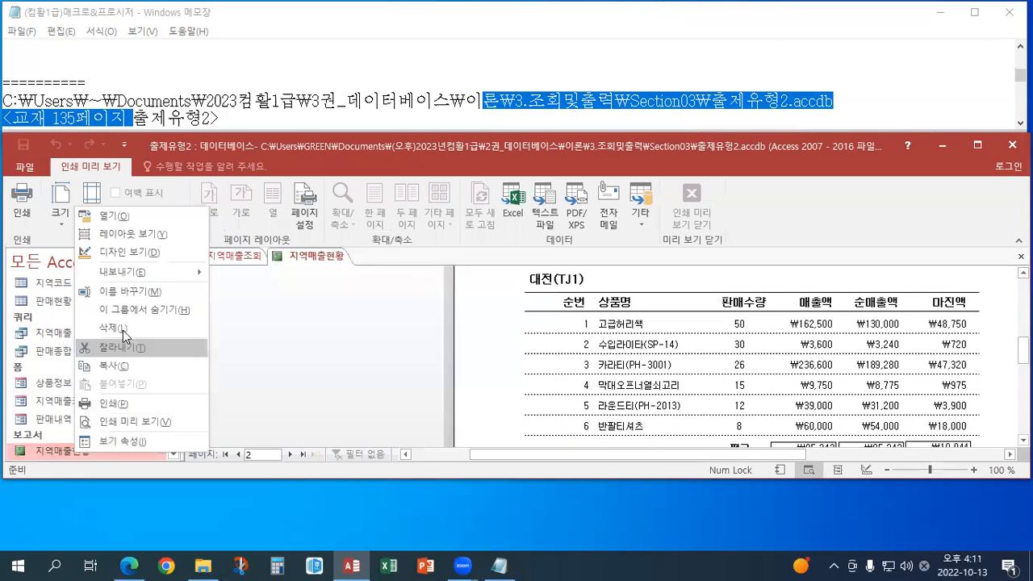
{"action": "left_click", "coordinate": [135, 256]}
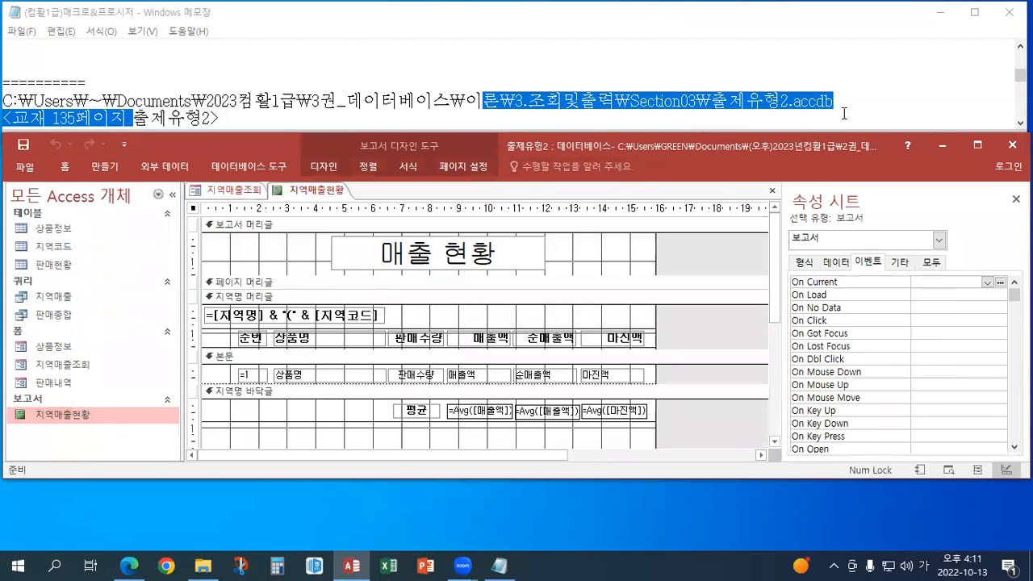
Review the notes on the 지역매출현황 report's condition and show the report's record source property
{"action": "left_click", "coordinate": [1019, 123]}
{"action": "left_click", "coordinate": [1020, 124]}
{"action": "left_click", "coordinate": [1020, 124]}
{"action": "left_click", "coordinate": [1020, 123]}
{"action": "scroll", "coordinate": [525, 89], "scroll_direction": "down", "scroll_amount": 8}
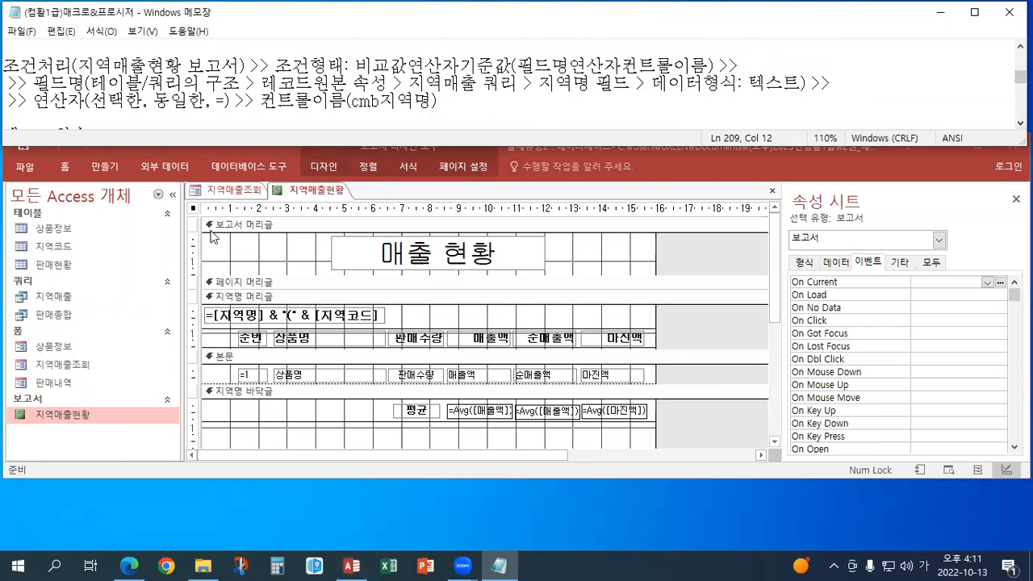
{"action": "left_click", "coordinate": [194, 210]}
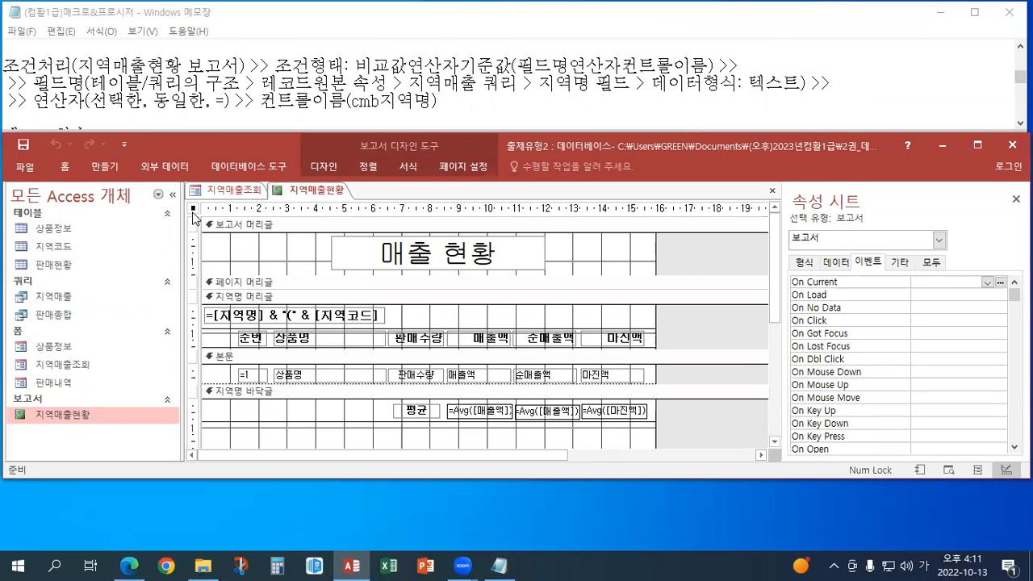
{"action": "left_click", "coordinate": [834, 264]}
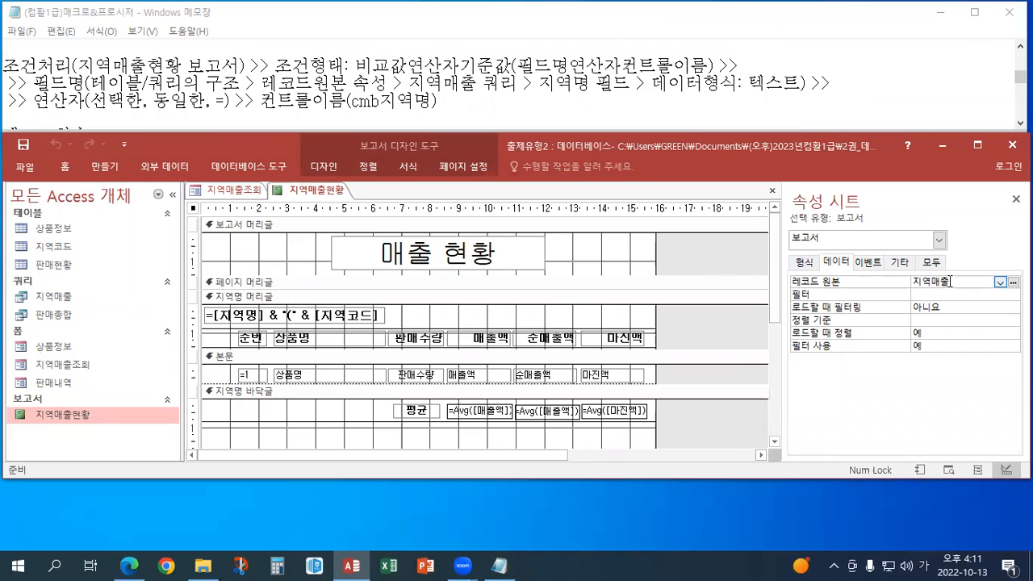
Open the 지역매출 query, examine its regional records and widen the 지역명 column to fit its heading
{"action": "left_click", "coordinate": [64, 297]}
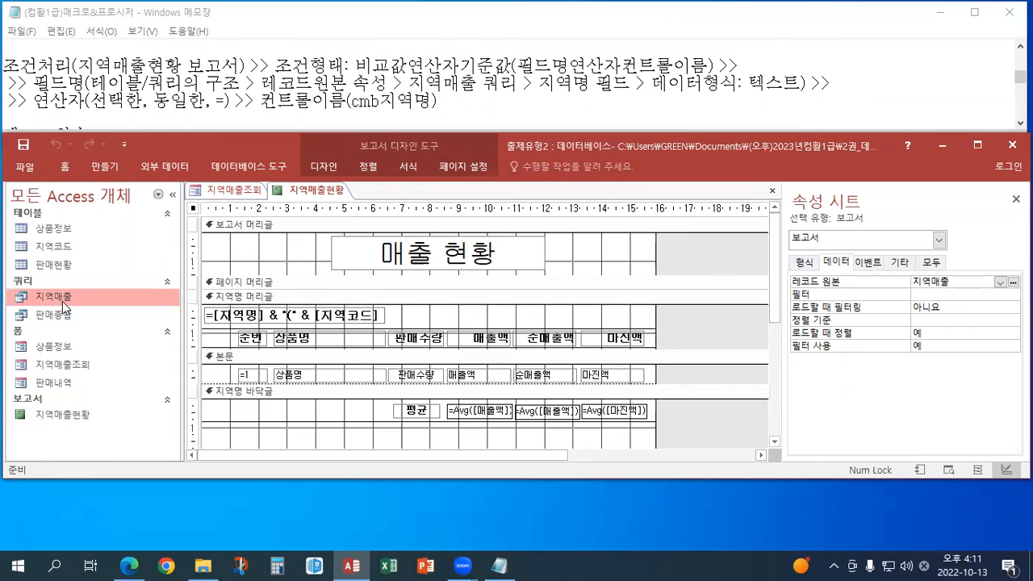
{"action": "double_click", "coordinate": [63, 300]}
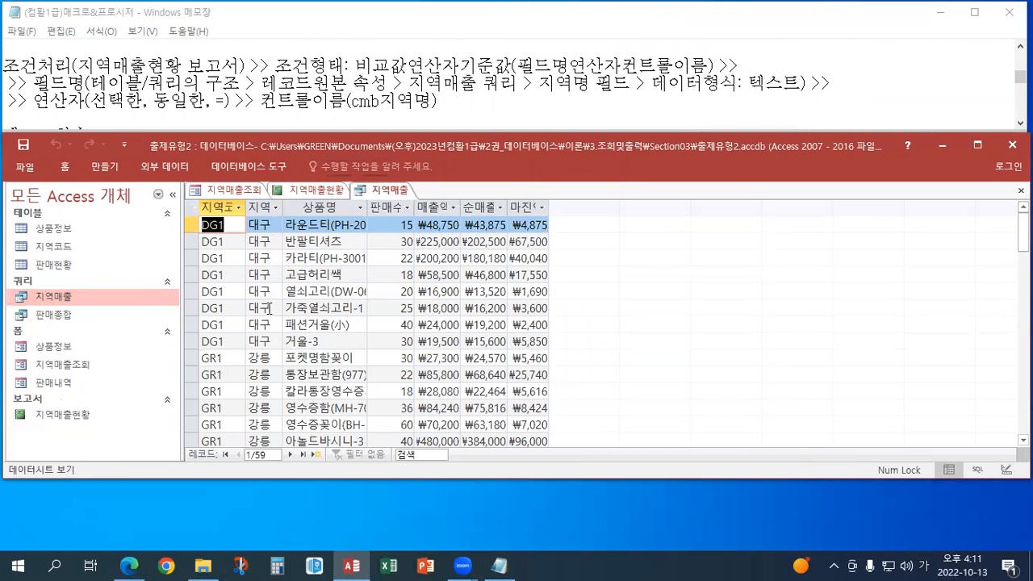
{"action": "scroll", "coordinate": [267, 332], "scroll_direction": "down", "scroll_amount": 2}
{"action": "scroll", "coordinate": [266, 331], "scroll_direction": "down", "scroll_amount": 11}
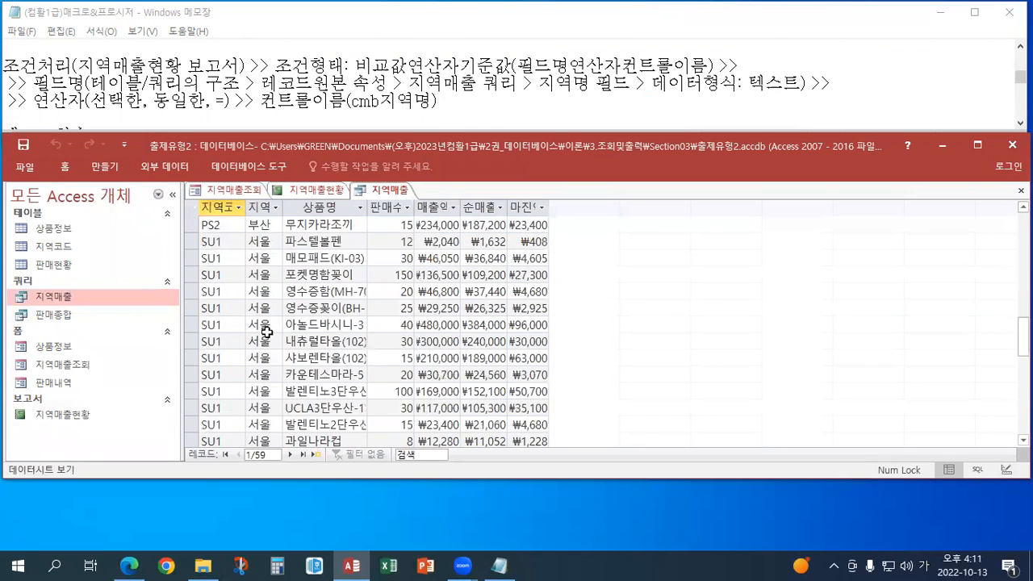
{"action": "scroll", "coordinate": [267, 331], "scroll_direction": "up", "scroll_amount": 4}
{"action": "scroll", "coordinate": [266, 331], "scroll_direction": "up", "scroll_amount": 8}
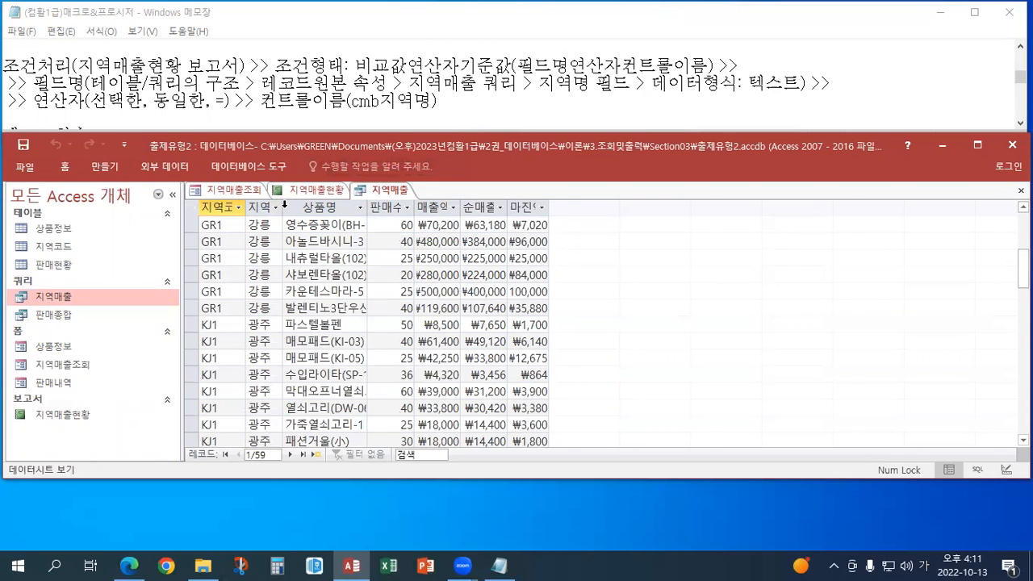
{"action": "double_click", "coordinate": [283, 206]}
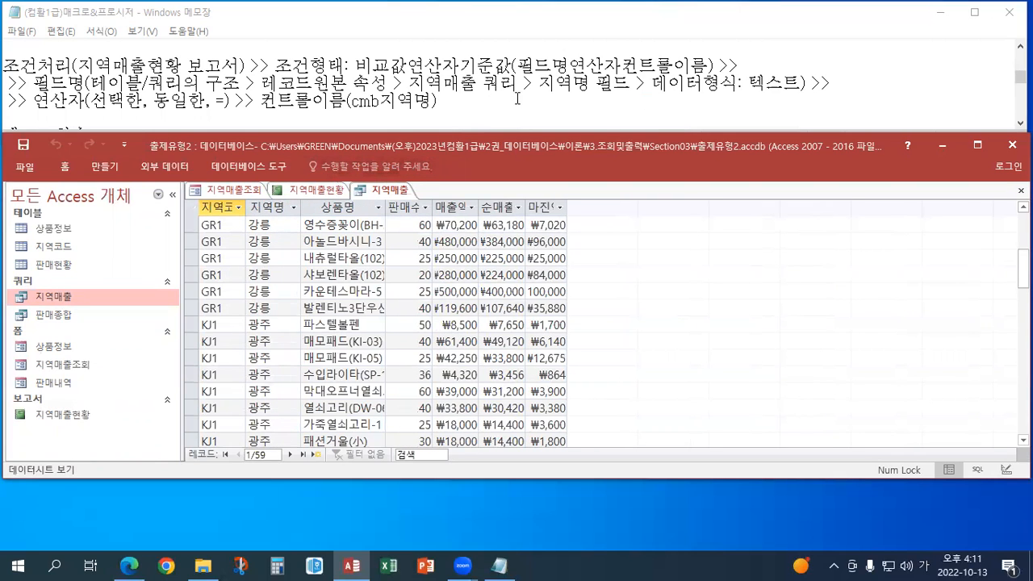
Check the notes' 지역명 field and text data type against the query's records, and highlight the condition form starting with 비교값연산자기준값
{"action": "left_click", "coordinate": [534, 84]}
{"action": "left_click_drag", "start_coordinate": [534, 84], "coordinate": [597, 84]}
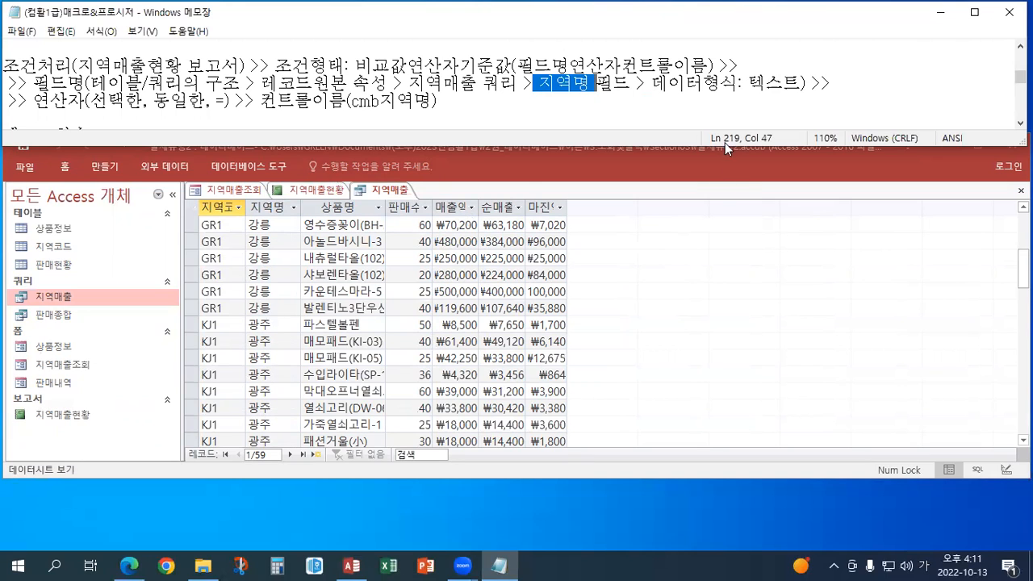
{"action": "left_click_drag", "start_coordinate": [667, 84], "coordinate": [806, 84]}
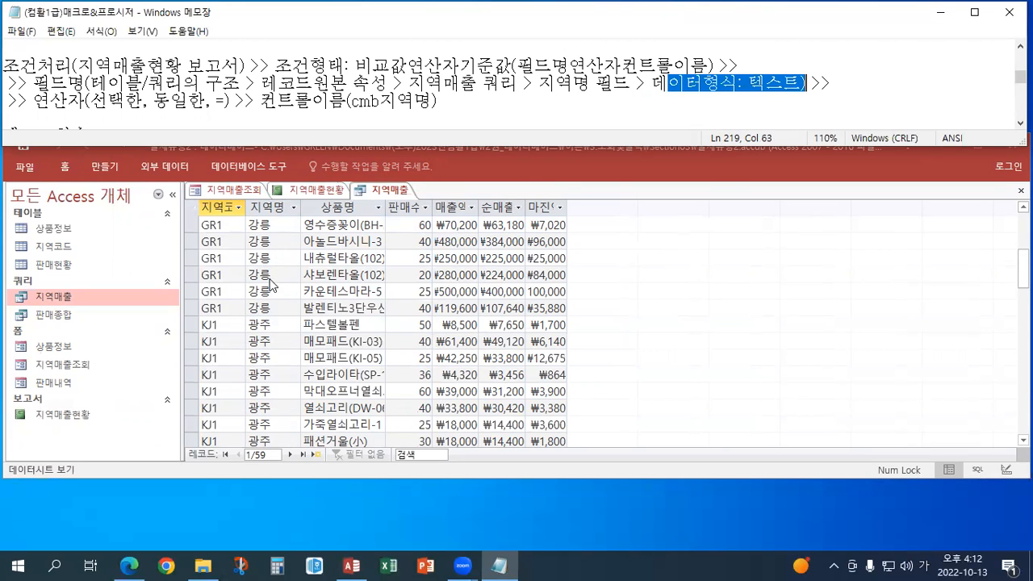
{"action": "scroll", "coordinate": [274, 368], "scroll_direction": "down", "scroll_amount": 9}
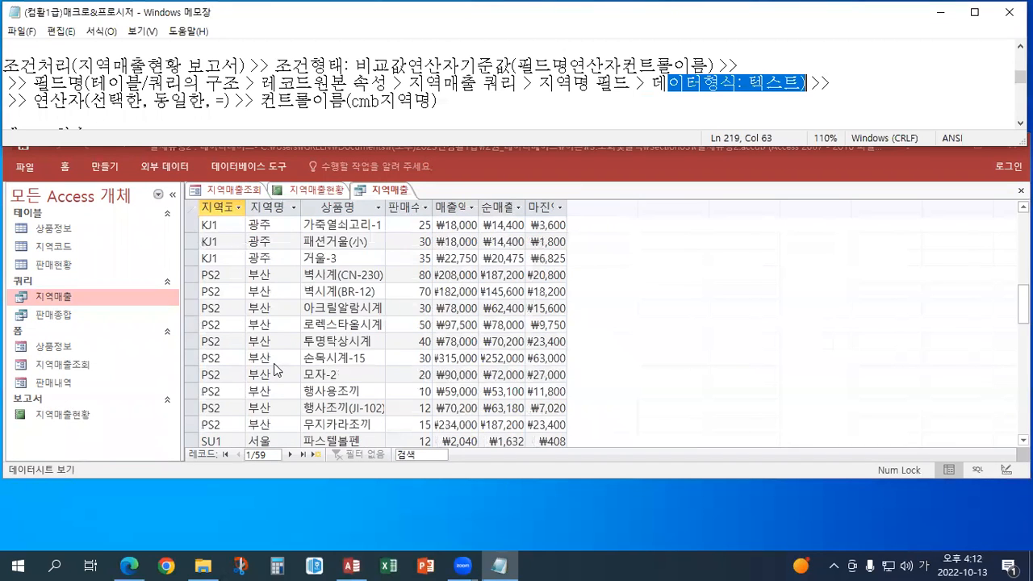
{"action": "scroll", "coordinate": [274, 369], "scroll_direction": "down", "scroll_amount": 3}
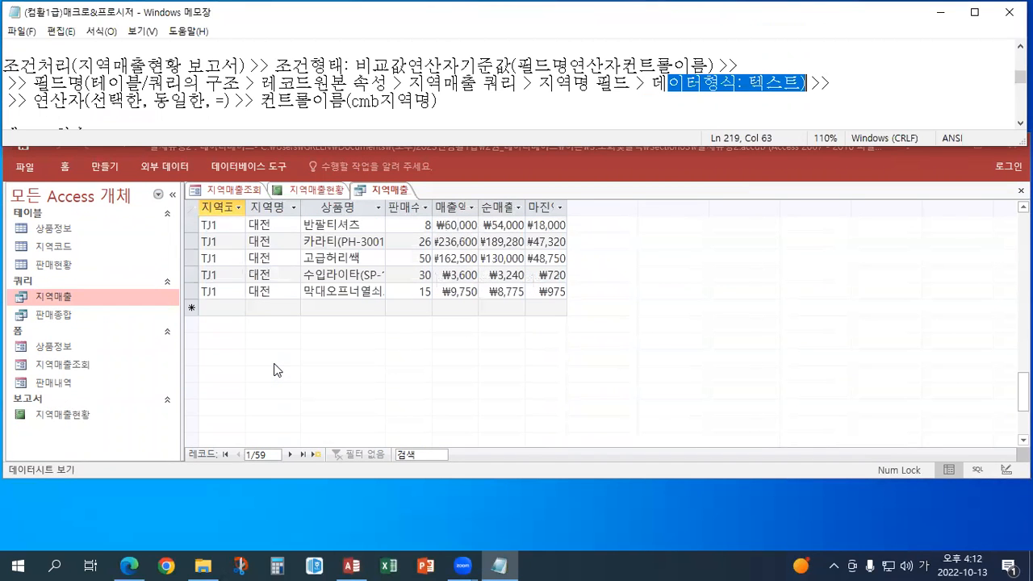
{"action": "scroll", "coordinate": [274, 369], "scroll_direction": "up", "scroll_amount": 4}
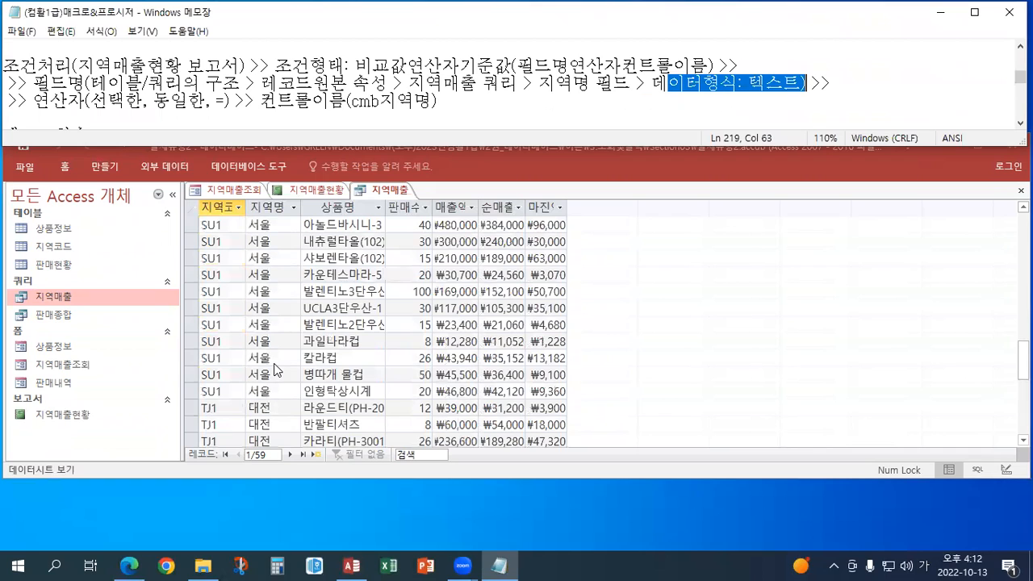
{"action": "left_click", "coordinate": [351, 101]}
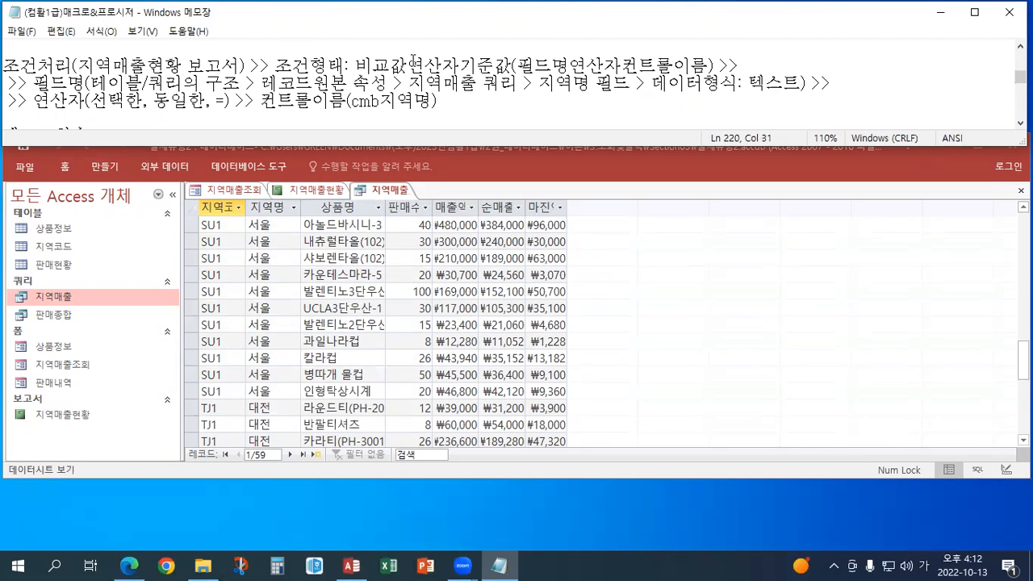
{"action": "left_click_drag", "start_coordinate": [355, 64], "coordinate": [731, 64]}
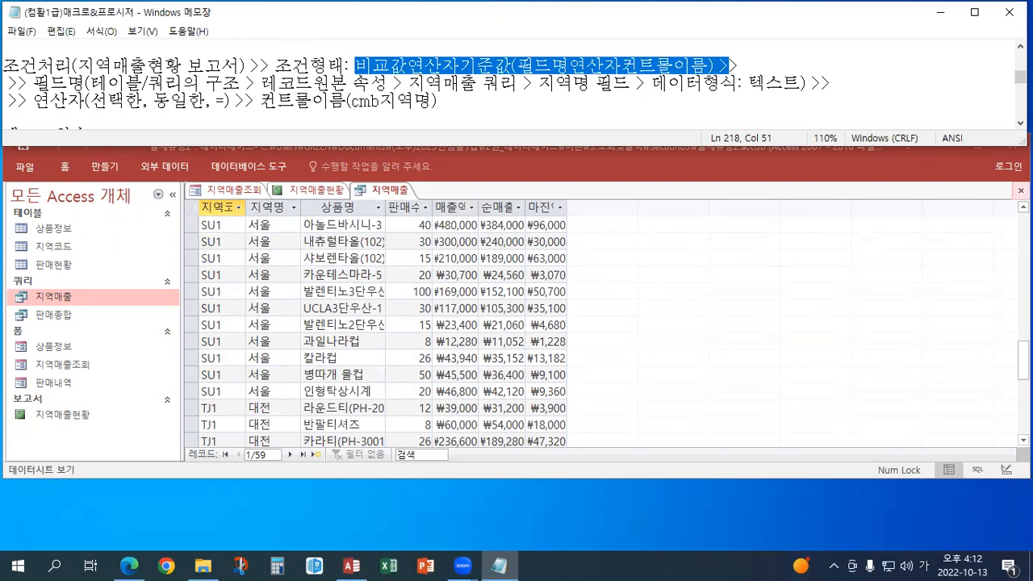
Close the 지역매출 query without saving its layout changes and close the 지역매출현황 report
{"action": "left_click", "coordinate": [1020, 190]}
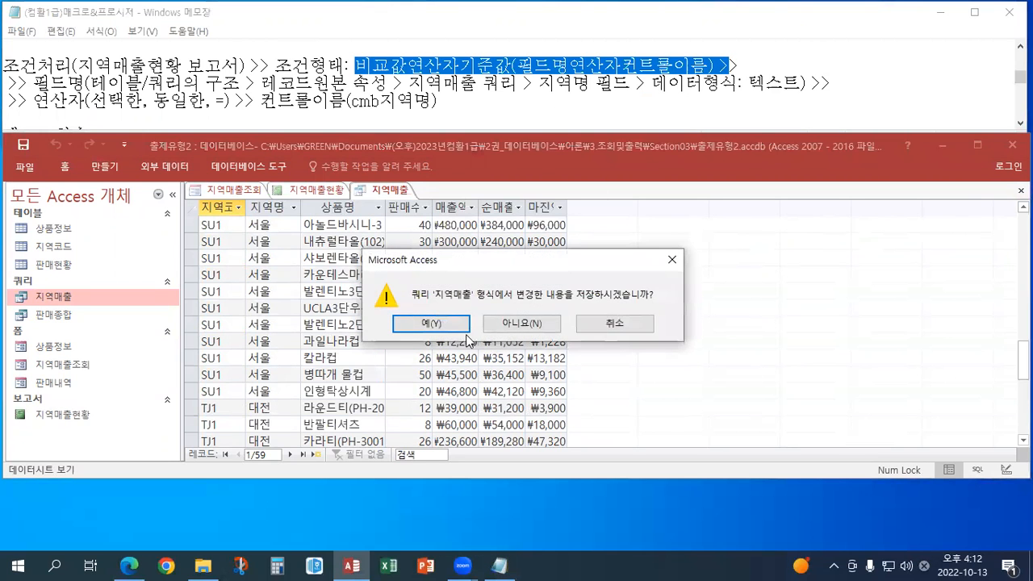
{"action": "left_click", "coordinate": [508, 324]}
{"action": "left_click", "coordinate": [772, 192]}
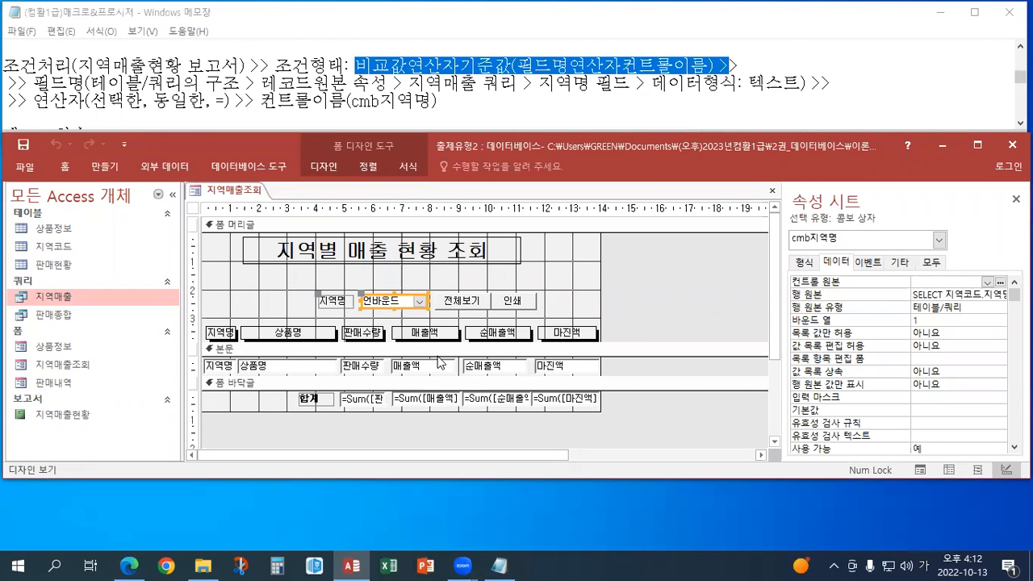
Open the macro builder for the On Click event of the 인쇄 button on the 지역매출조회 form
{"action": "left_click", "coordinate": [511, 304]}
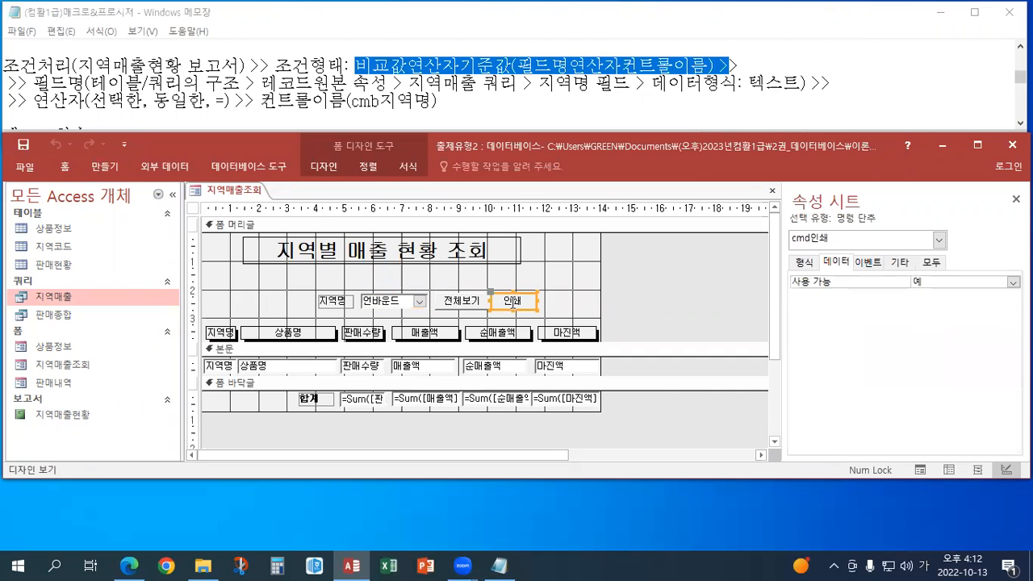
{"action": "left_click", "coordinate": [868, 264]}
{"action": "left_click", "coordinate": [994, 282]}
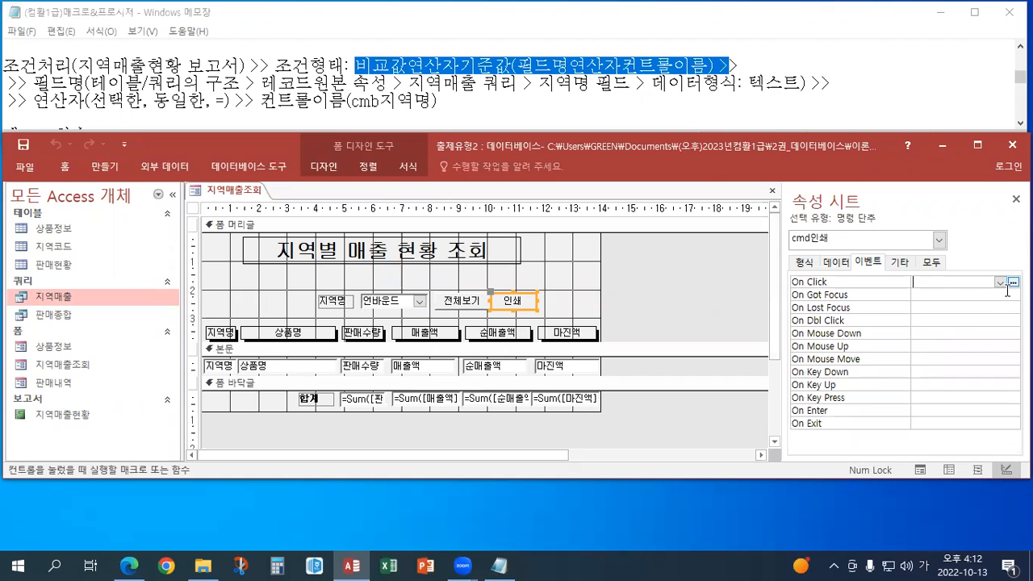
{"action": "left_click", "coordinate": [1013, 281]}
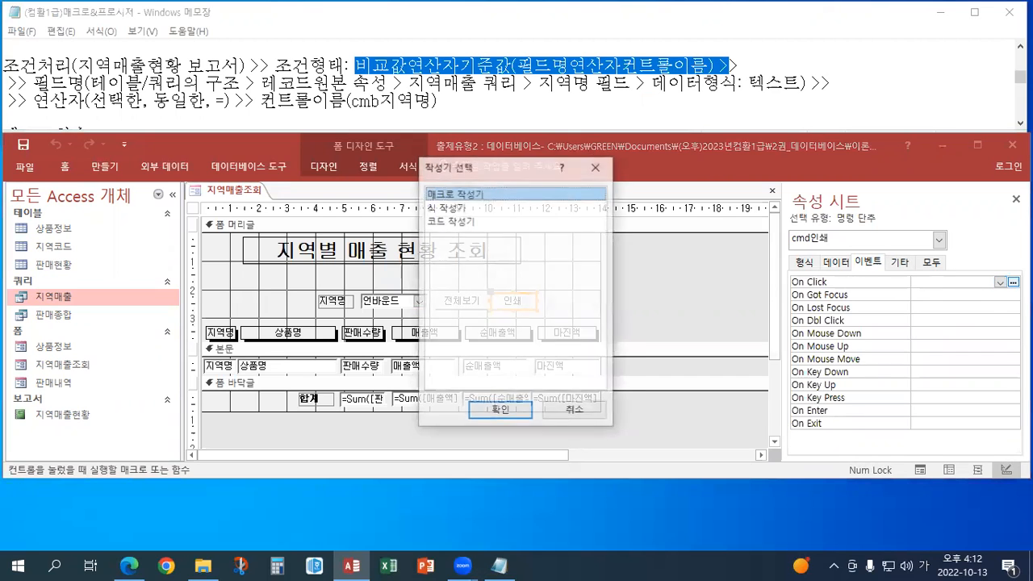
{"action": "left_click", "coordinate": [450, 222]}
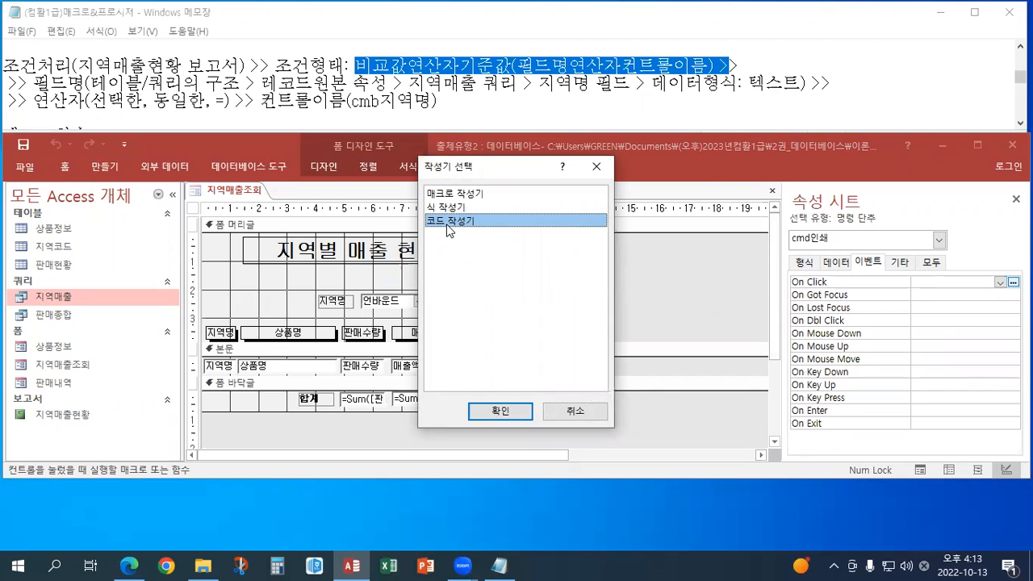
{"action": "left_click", "coordinate": [464, 194]}
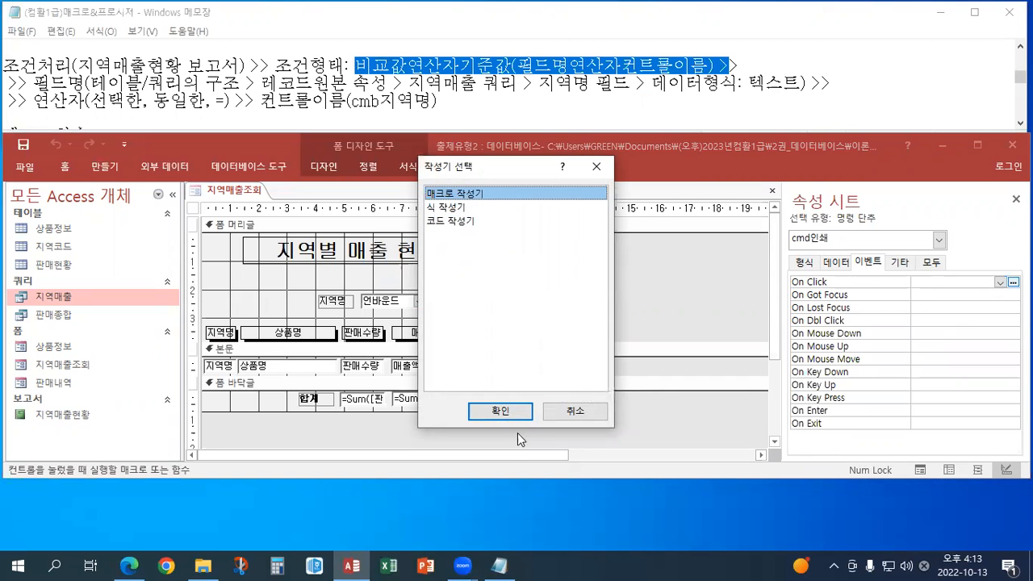
{"action": "double_click", "coordinate": [472, 194]}
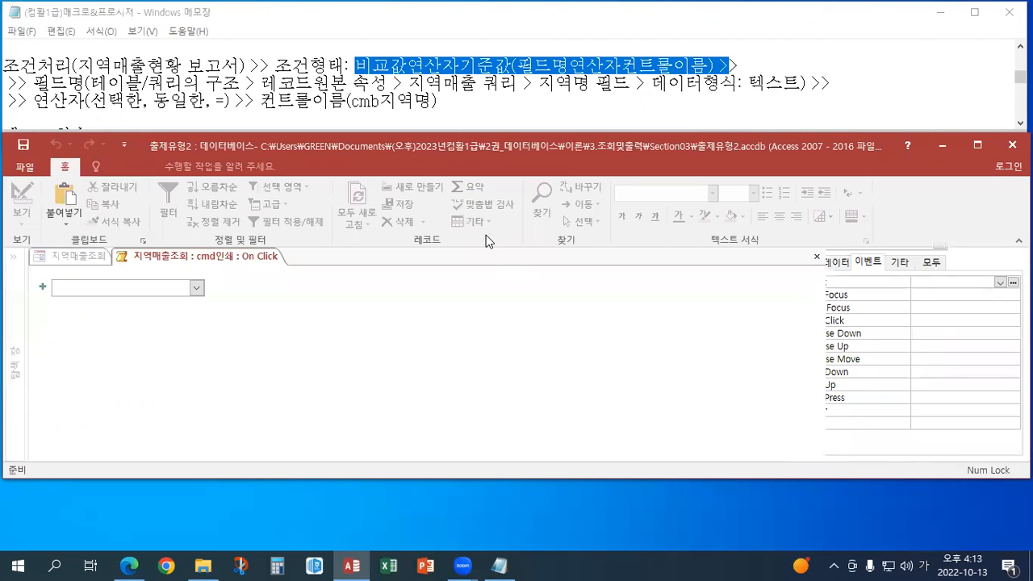
Add an OpenReport action to the macro with 지역매출현황 as its report name
{"action": "left_click", "coordinate": [200, 295]}
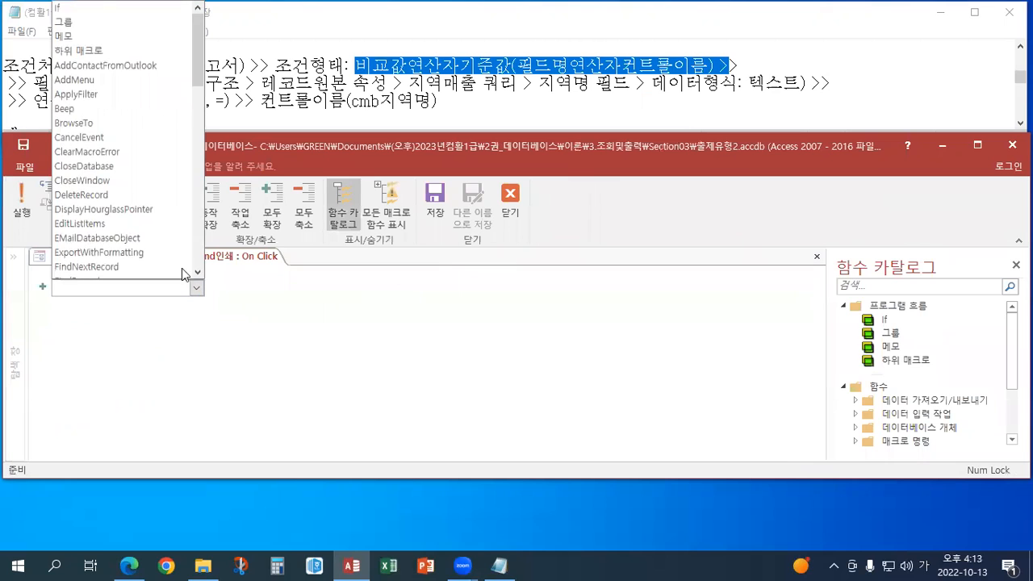
{"action": "scroll", "coordinate": [143, 231], "scroll_direction": "down", "scroll_amount": 8}
{"action": "scroll", "coordinate": [143, 231], "scroll_direction": "down", "scroll_amount": 5}
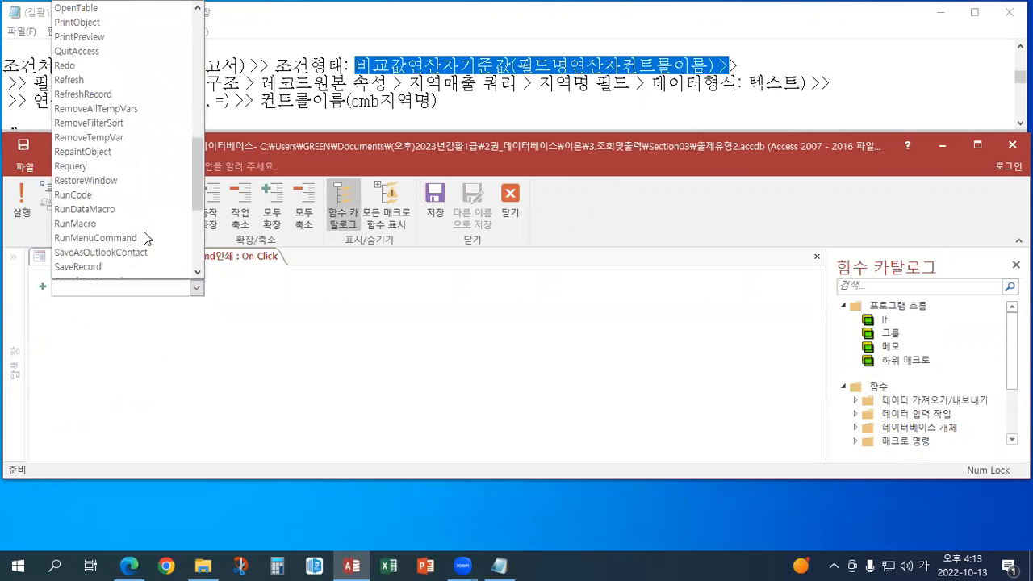
{"action": "scroll", "coordinate": [144, 231], "scroll_direction": "up", "scroll_amount": 3}
{"action": "scroll", "coordinate": [144, 232], "scroll_direction": "up", "scroll_amount": 3}
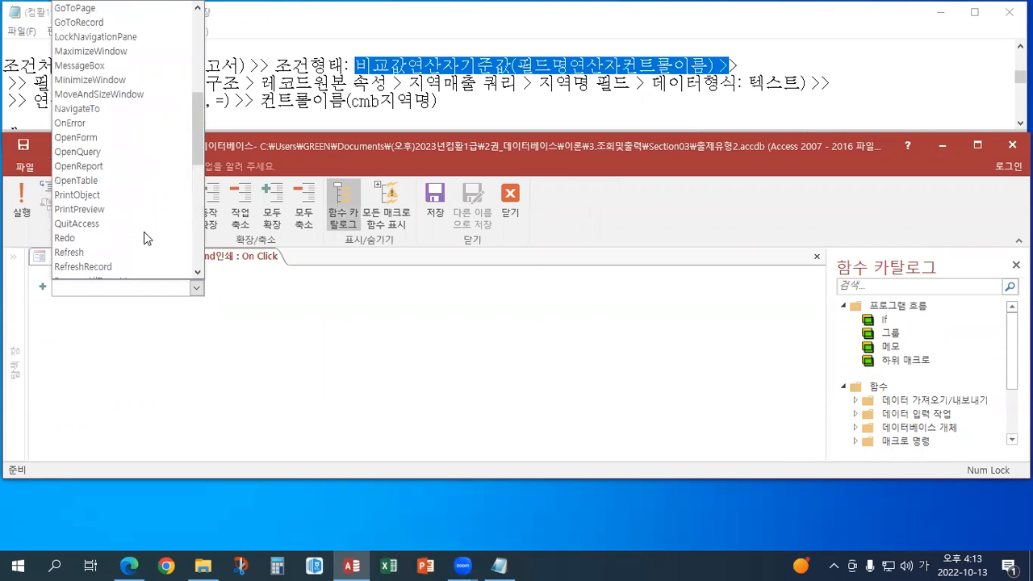
{"action": "left_click", "coordinate": [105, 167]}
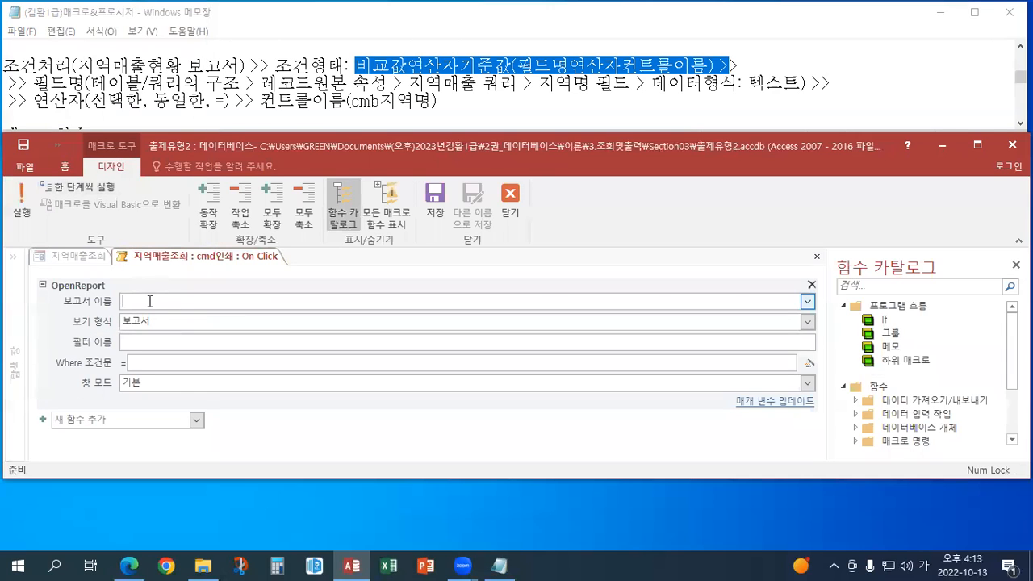
{"action": "left_click", "coordinate": [807, 301]}
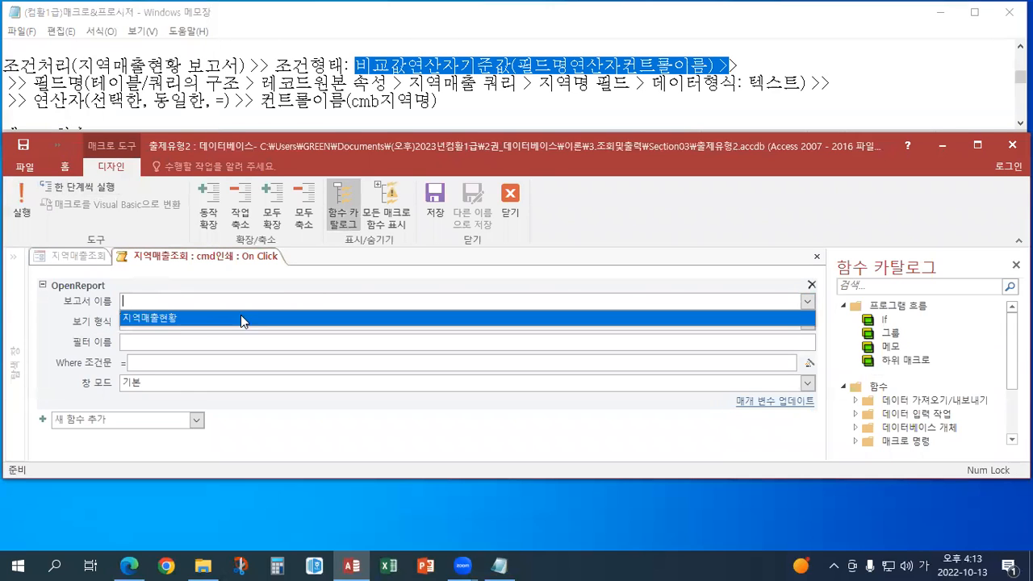
{"action": "left_click", "coordinate": [178, 322]}
Set the OpenReport action's view to 인쇄 미리 보기
{"action": "left_click", "coordinate": [168, 321]}
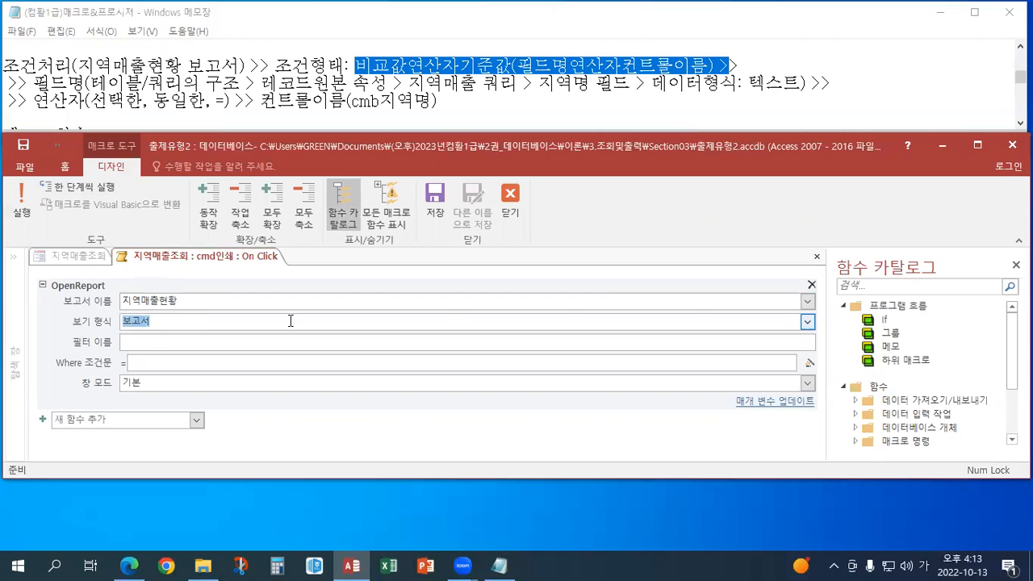
{"action": "left_click", "coordinate": [807, 322]}
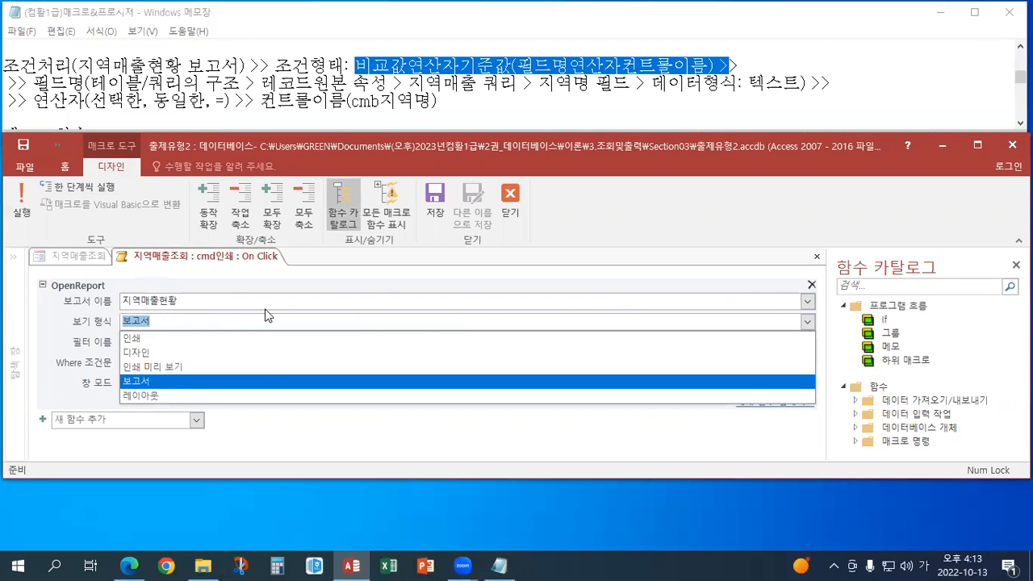
{"action": "left_click", "coordinate": [154, 367]}
{"action": "left_click", "coordinate": [140, 364]}
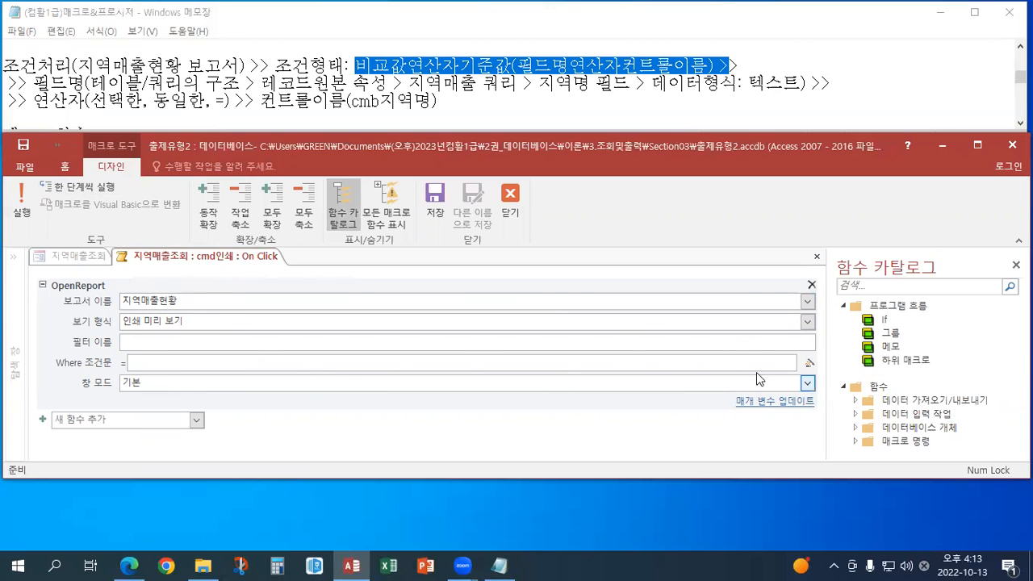
Start the OpenReport action's Where condition in the expression builder with [지역명]=
{"action": "left_click", "coordinate": [809, 362]}
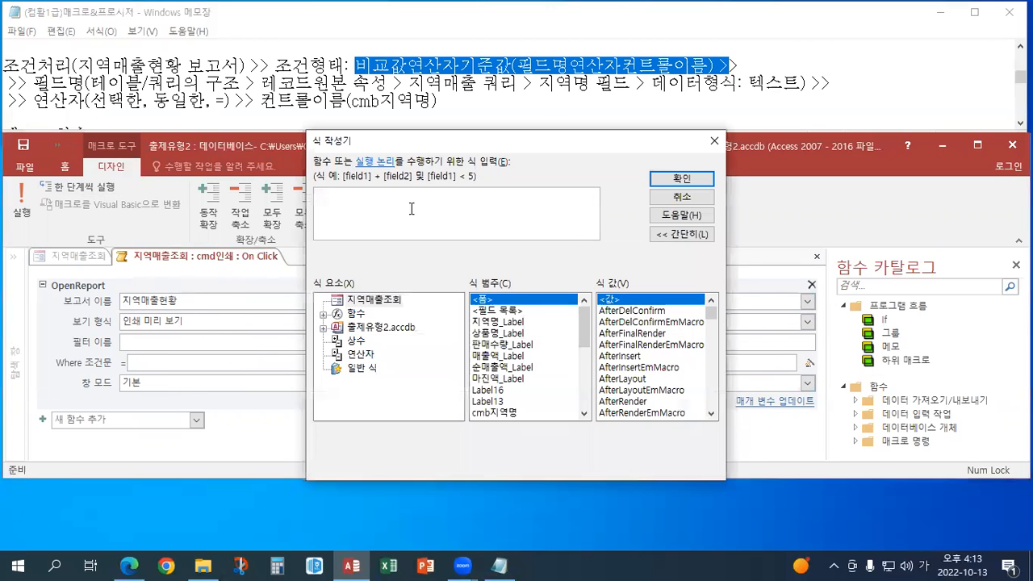
{"action": "type", "text": "[지역명"}
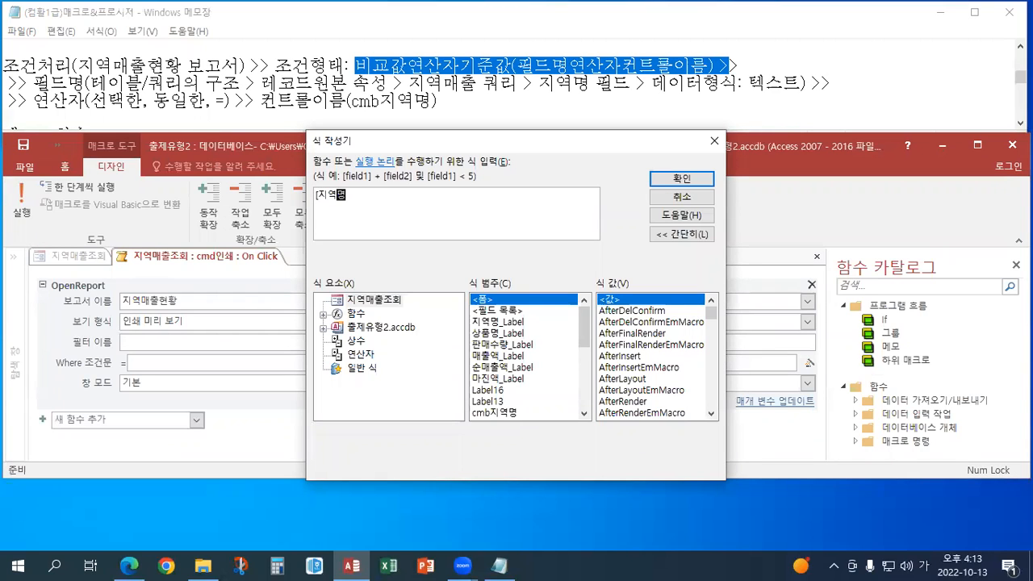
{"action": "left_click", "coordinate": [1020, 124]}
{"action": "left_click", "coordinate": [1019, 124]}
{"action": "left_click", "coordinate": [1020, 124]}
{"action": "left_click", "coordinate": [1020, 124]}
{"action": "left_click", "coordinate": [1020, 123]}
{"action": "left_click", "coordinate": [1020, 123]}
{"action": "left_click", "coordinate": [371, 196]}
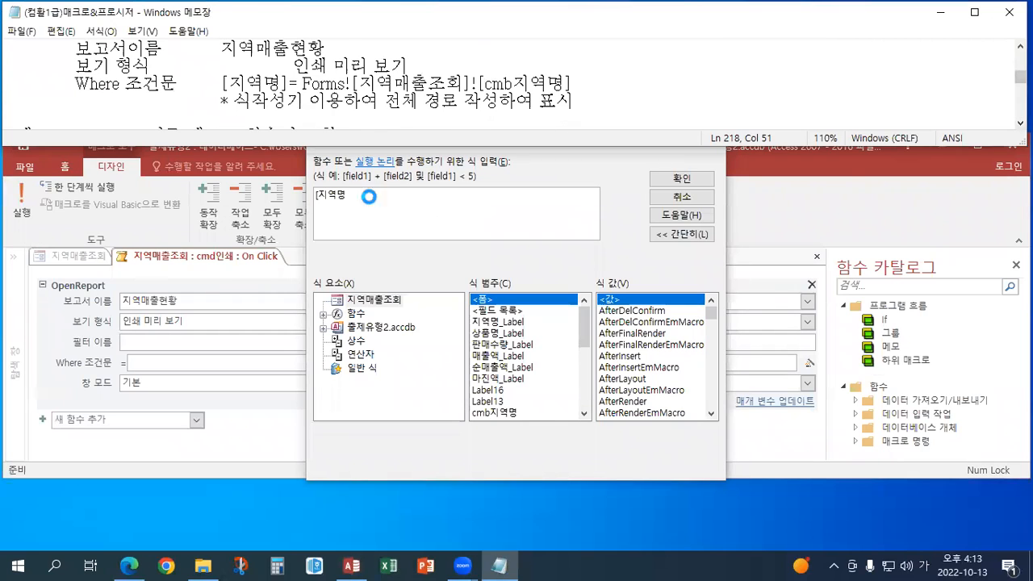
{"action": "type", "text": "]"}
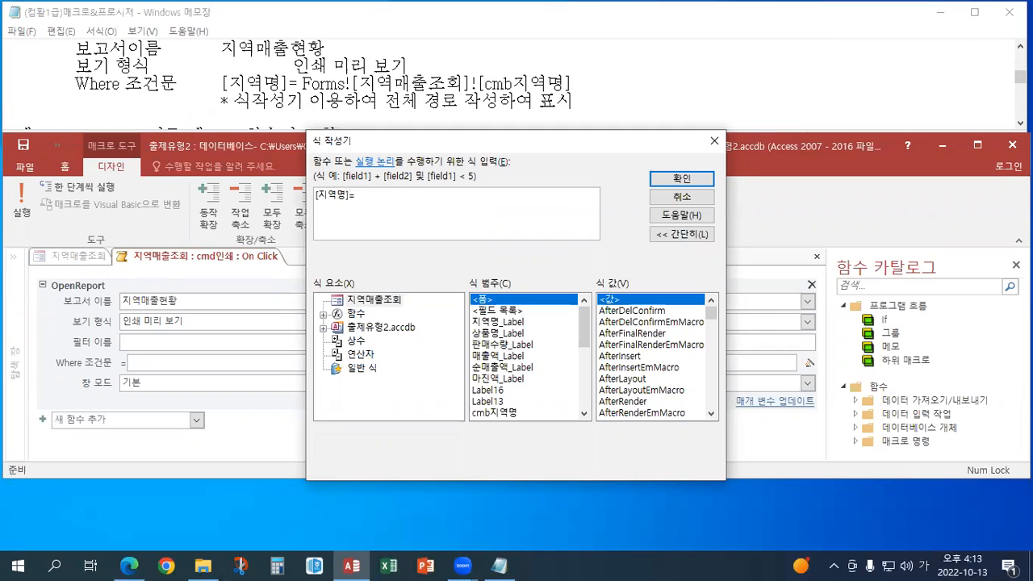
{"action": "type", "text": "="}
Insert the cmb지역명 control of the loaded form 지역매출조회 after the equals sign in the expression
{"action": "double_click", "coordinate": [373, 328]}
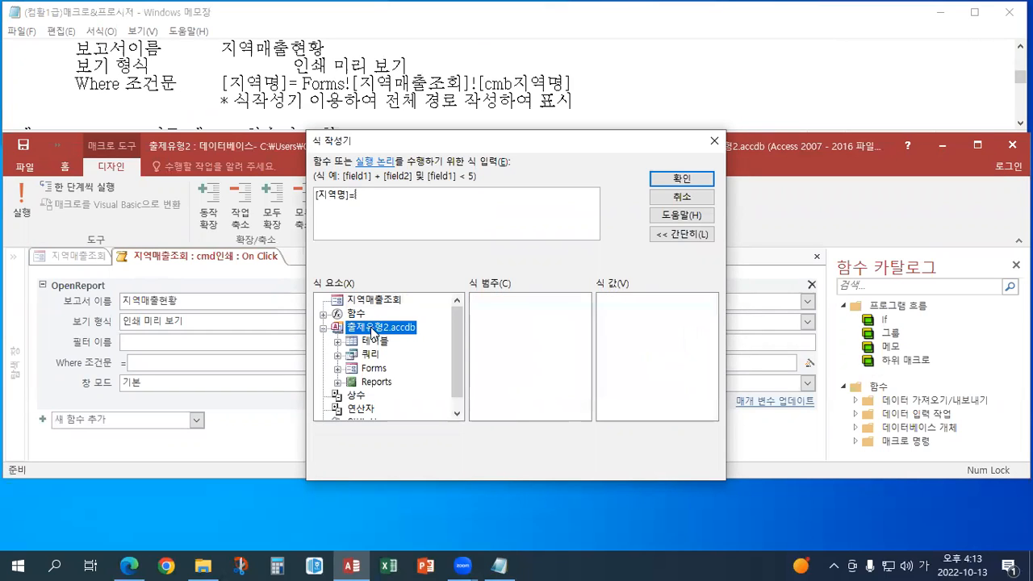
{"action": "double_click", "coordinate": [376, 369]}
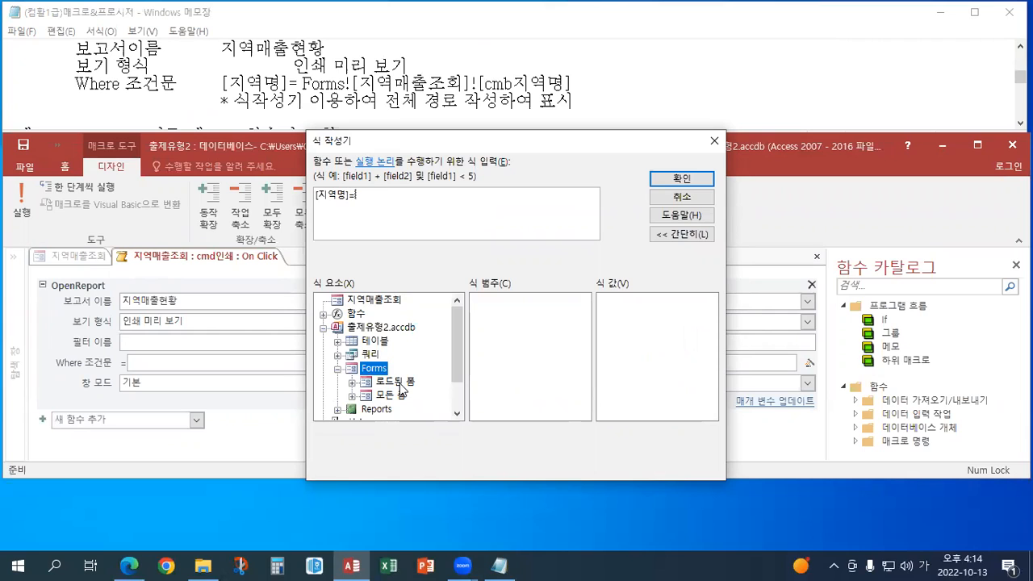
{"action": "double_click", "coordinate": [399, 383]}
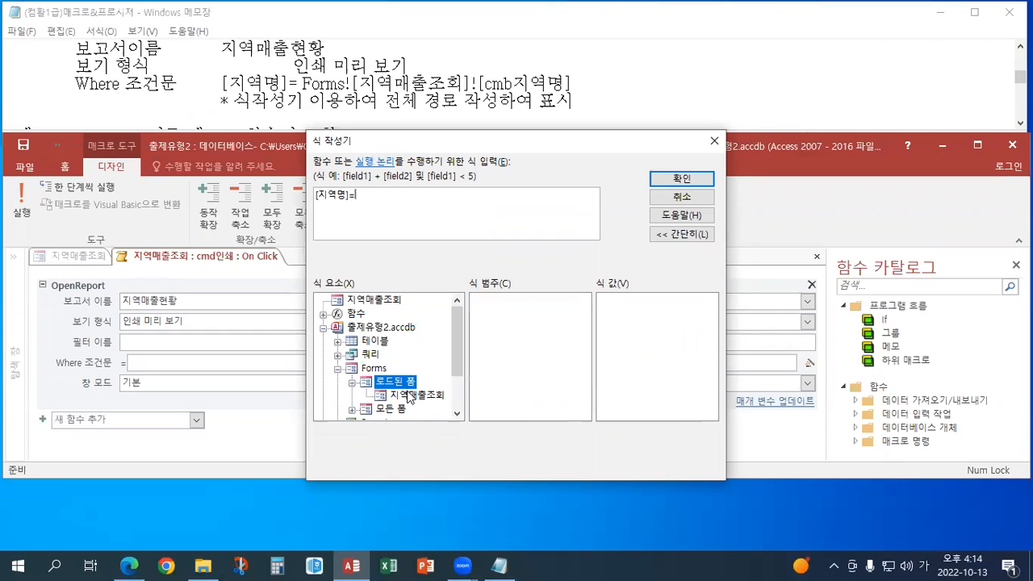
{"action": "left_click", "coordinate": [410, 395]}
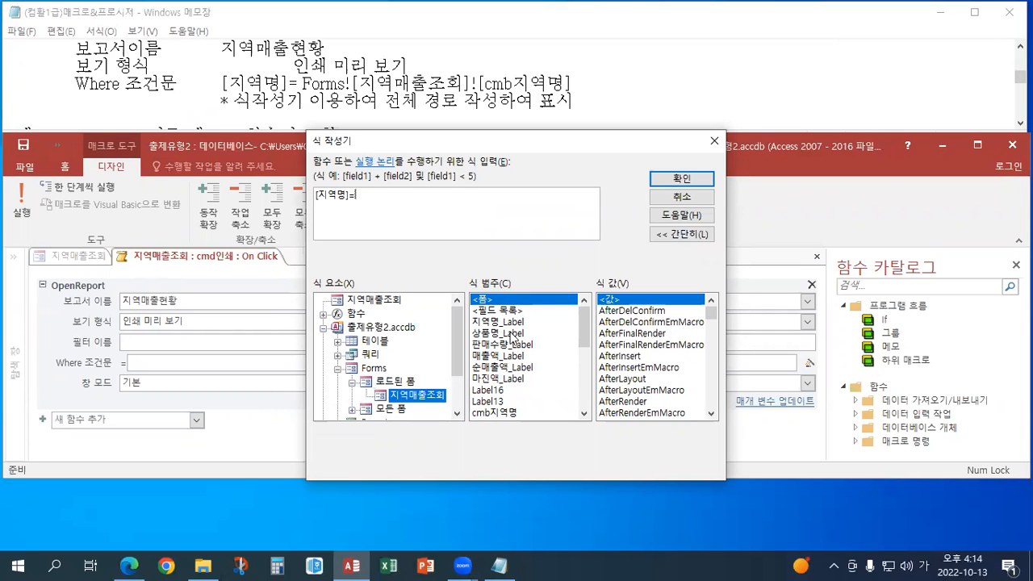
{"action": "left_click", "coordinate": [583, 414]}
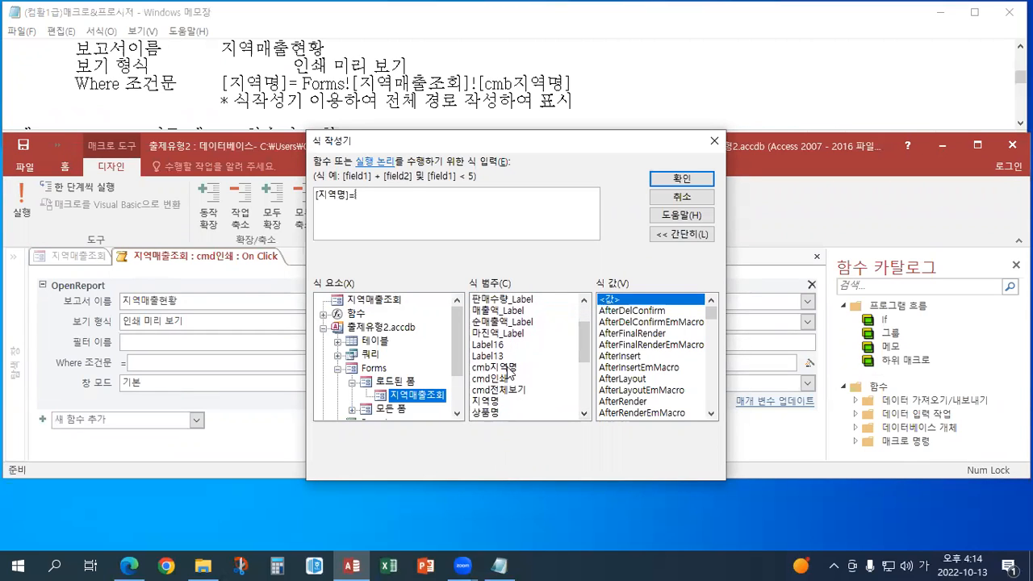
{"action": "double_click", "coordinate": [506, 367]}
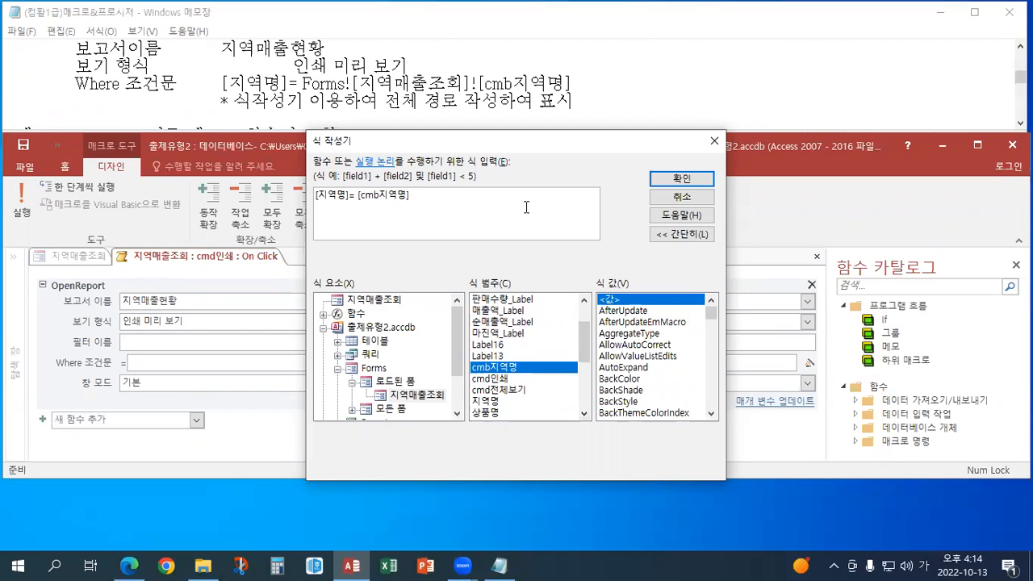
Complete the Where condition as [지역명]= forms!지역매출조회![cmb지역명] and close the macro, saving its changes
{"action": "type", "text": "ㄹ"}
{"action": "key", "text": "BackSpace"}
{"action": "key", "text": "Hangul"}
{"action": "type", "text": "forms"}
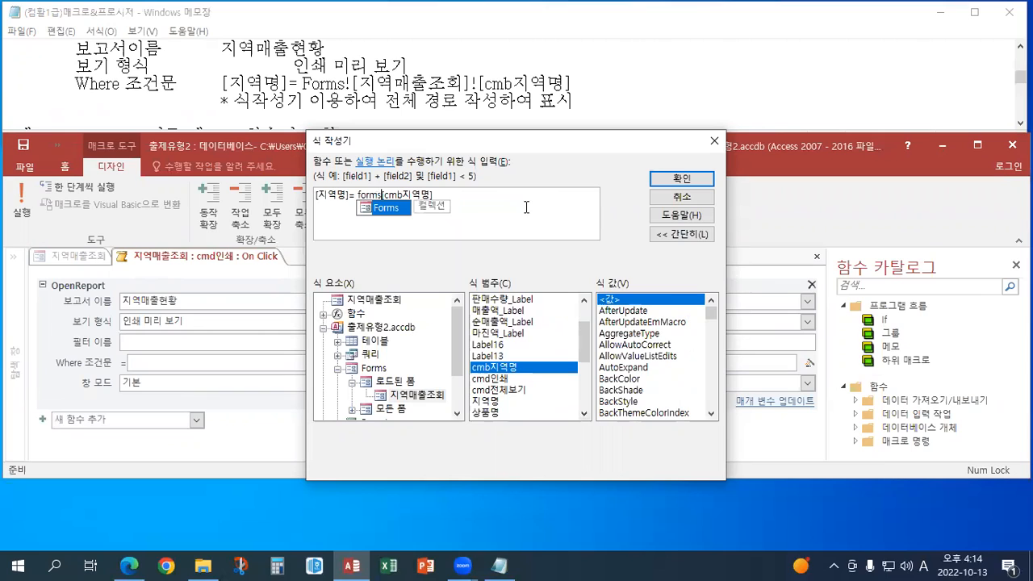
{"action": "type", "text": "!"}
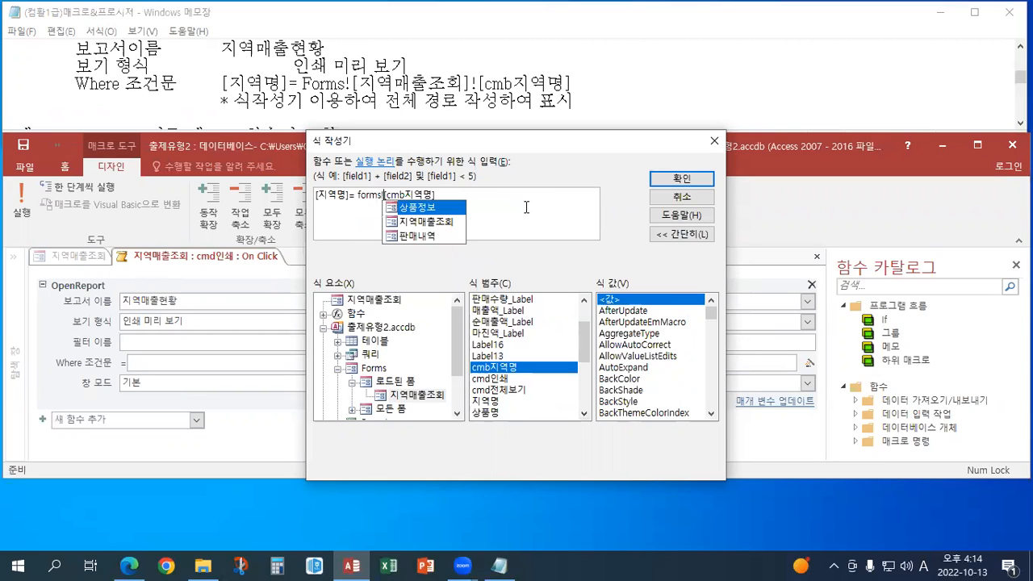
{"action": "type", "text": "w"}
{"action": "key", "text": "BackSpace"}
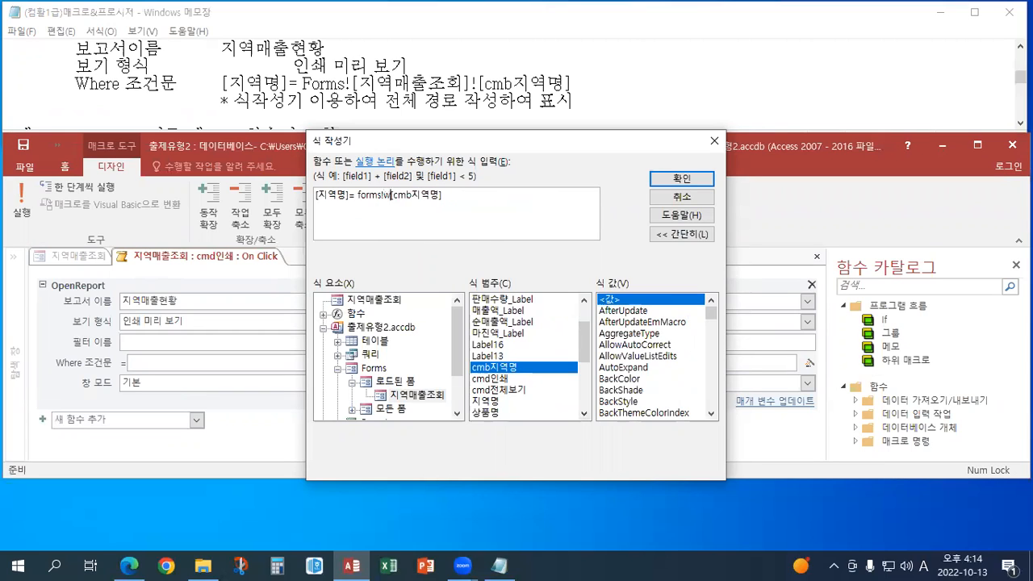
{"action": "key", "text": "Hangul"}
{"action": "type", "text": "지역매출"}
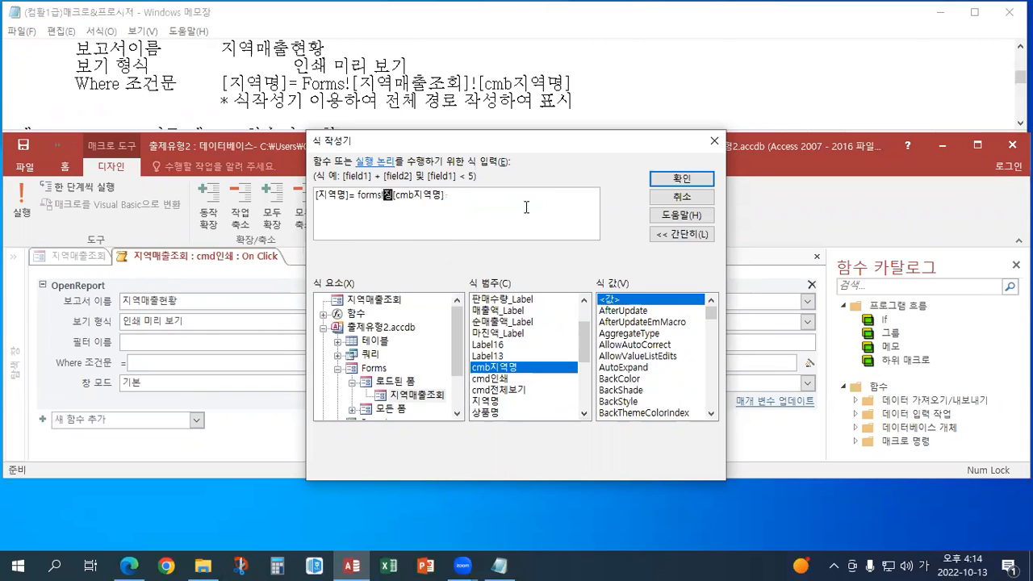
{"action": "type", "text": "조회"}
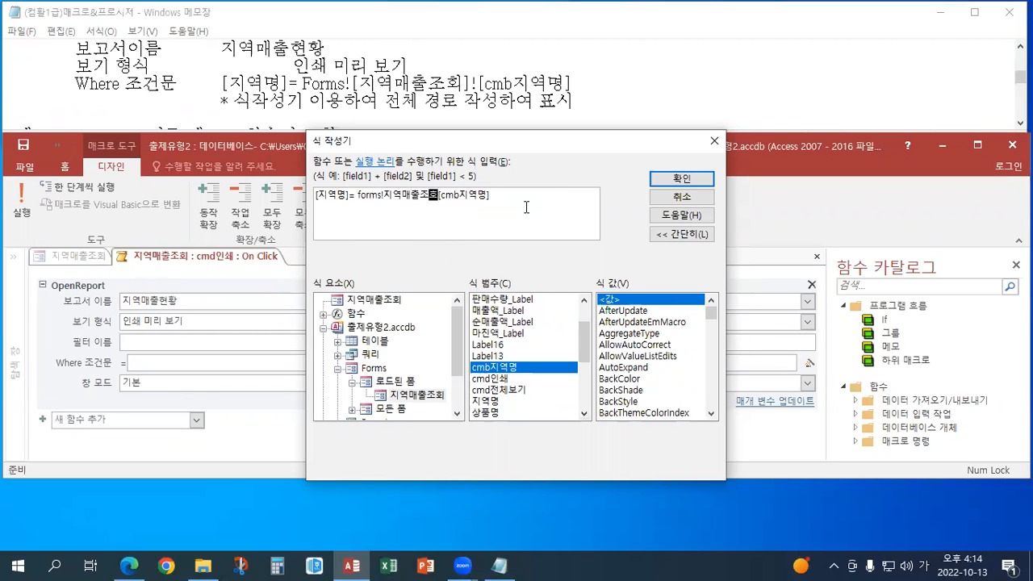
{"action": "type", "text": "!"}
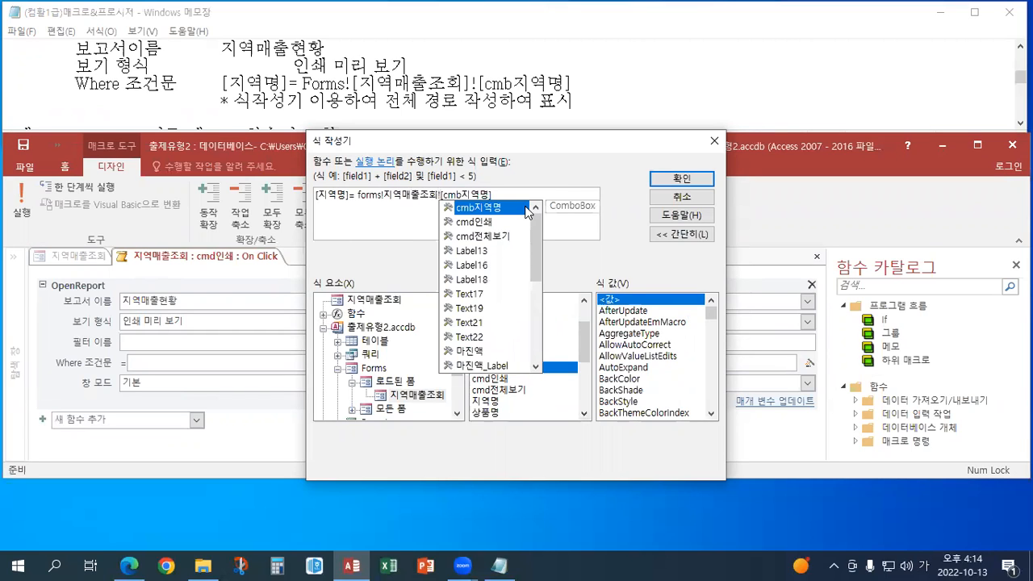
{"action": "left_click", "coordinate": [552, 196]}
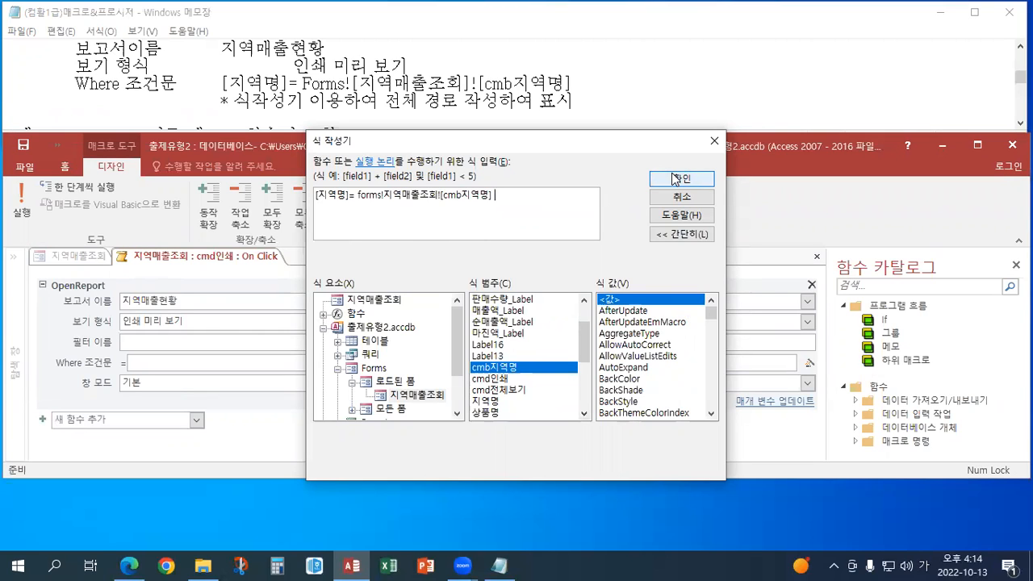
{"action": "left_click", "coordinate": [600, 78]}
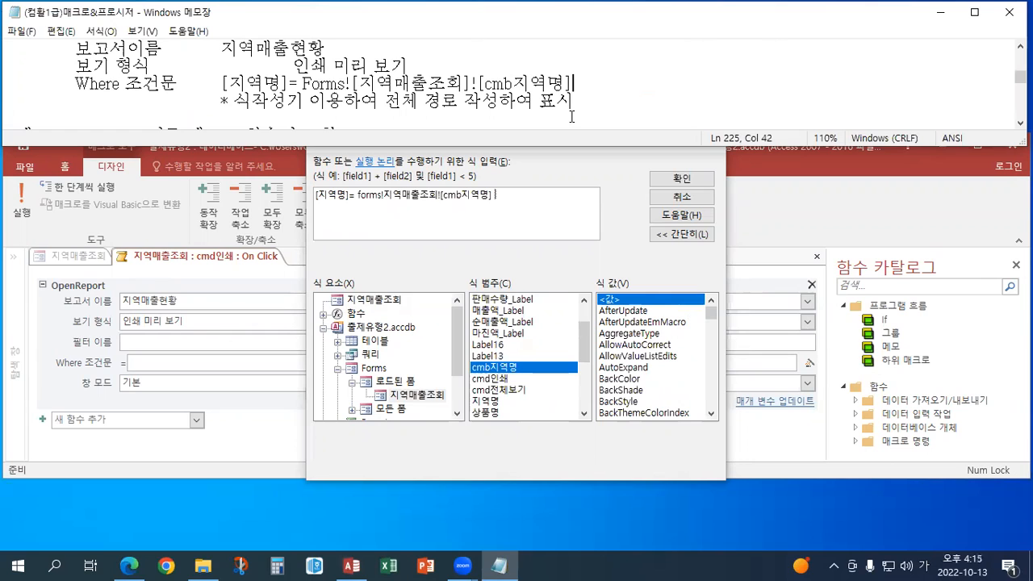
{"action": "left_click", "coordinate": [679, 178]}
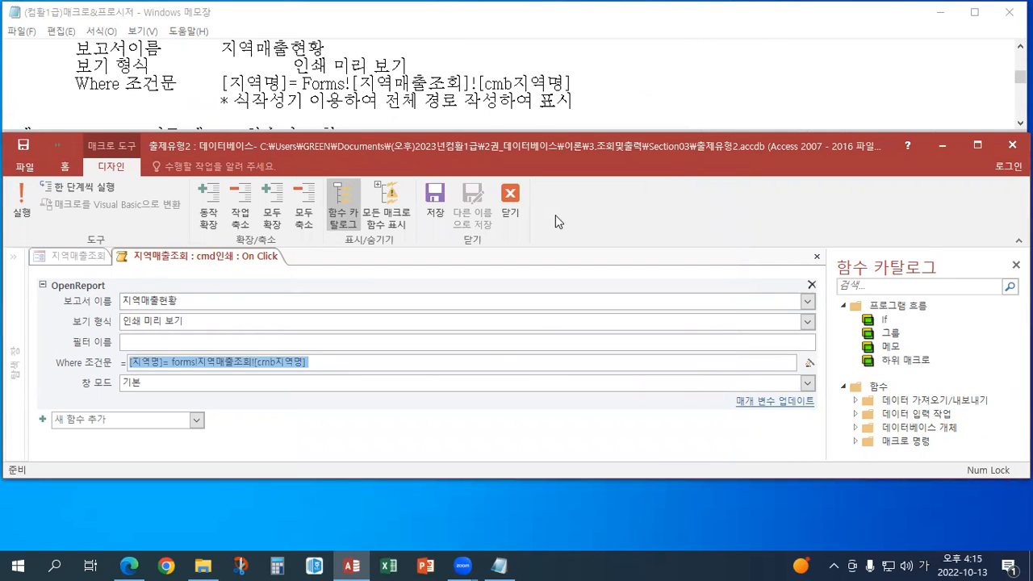
{"action": "left_click", "coordinate": [819, 258]}
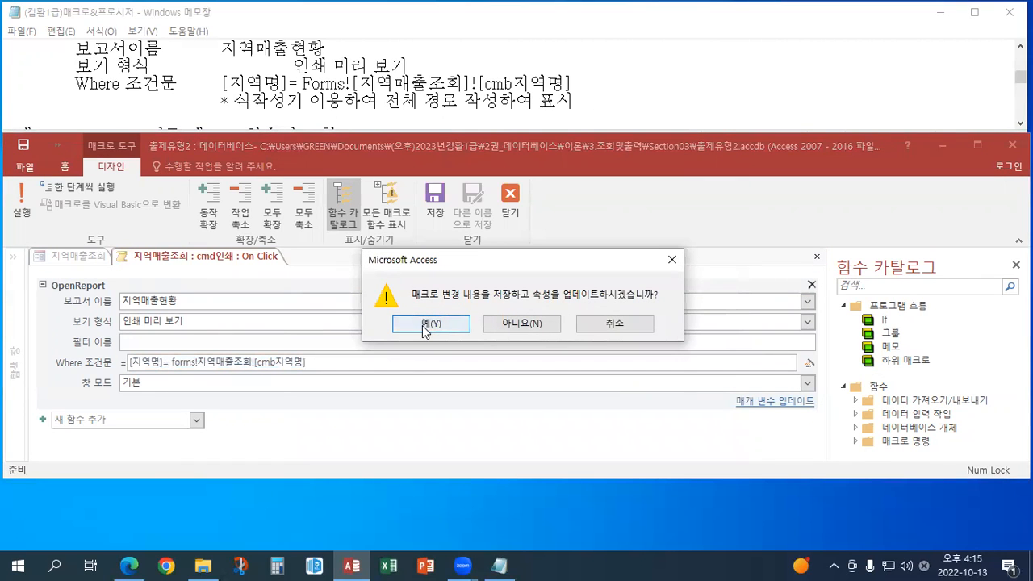
{"action": "left_click", "coordinate": [427, 324]}
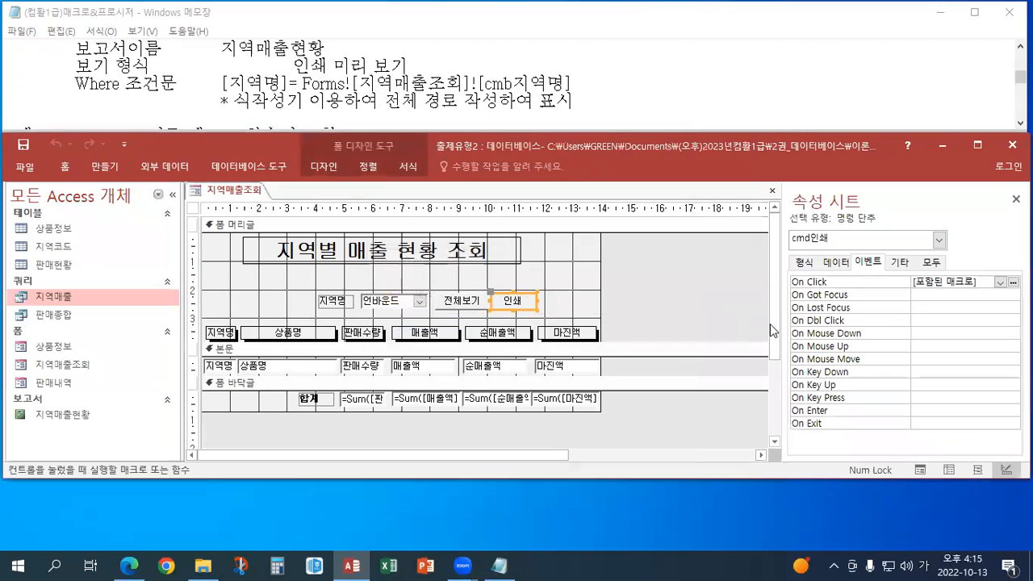
Reopen the 인쇄 button's On Click macro to review its OpenReport arguments and close it
{"action": "left_click_drag", "start_coordinate": [945, 288], "coordinate": [911, 288]}
{"action": "left_click", "coordinate": [928, 288]}
{"action": "left_click", "coordinate": [1012, 282]}
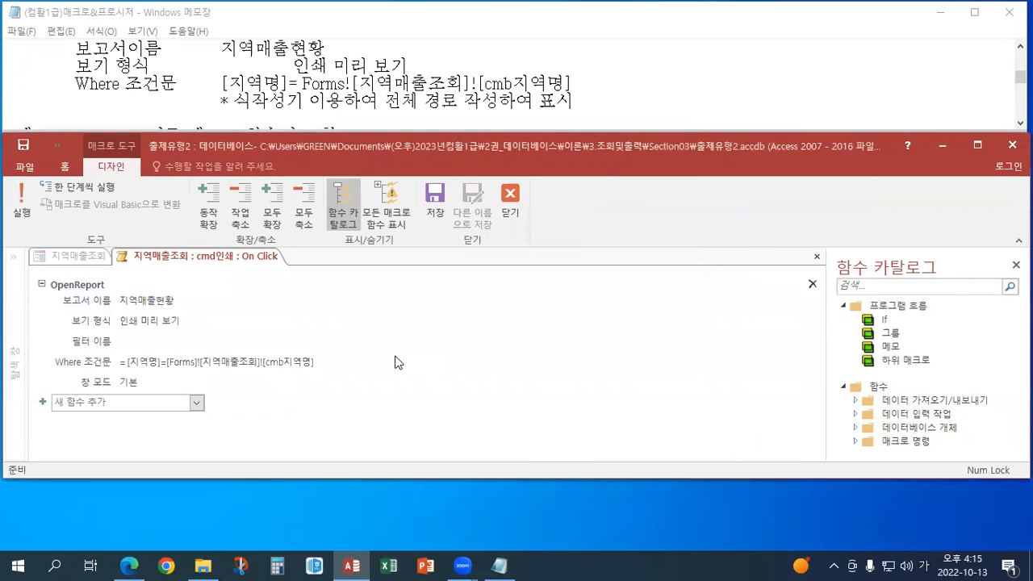
{"action": "left_click", "coordinate": [23, 149]}
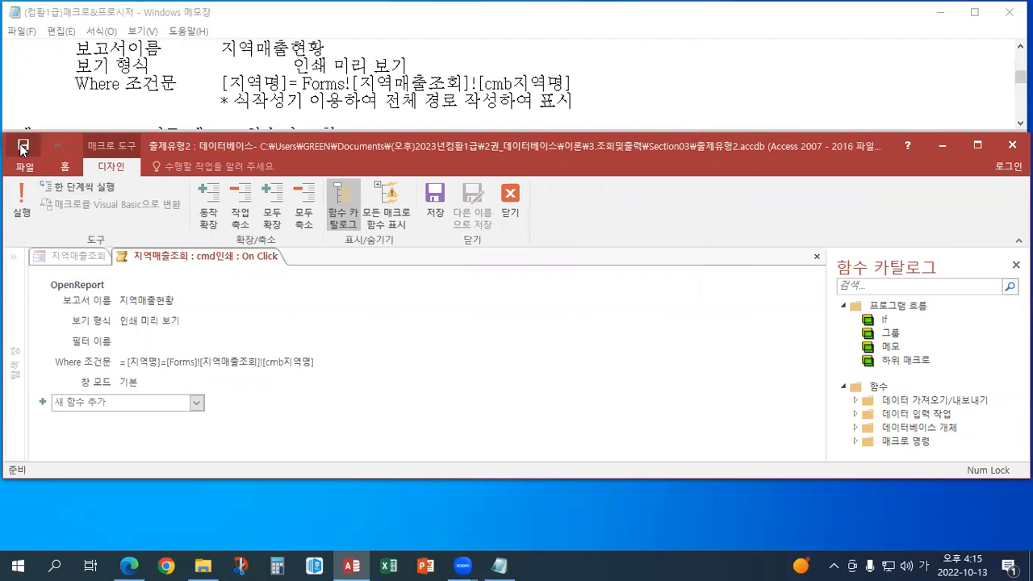
{"action": "left_click", "coordinate": [431, 222]}
{"action": "left_click", "coordinate": [431, 223]}
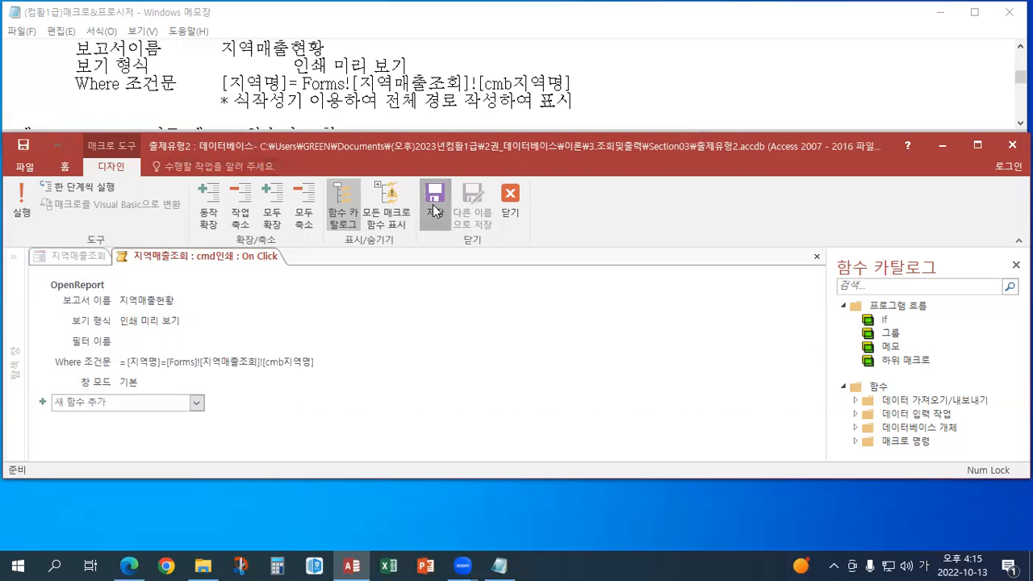
{"action": "left_click", "coordinate": [512, 217]}
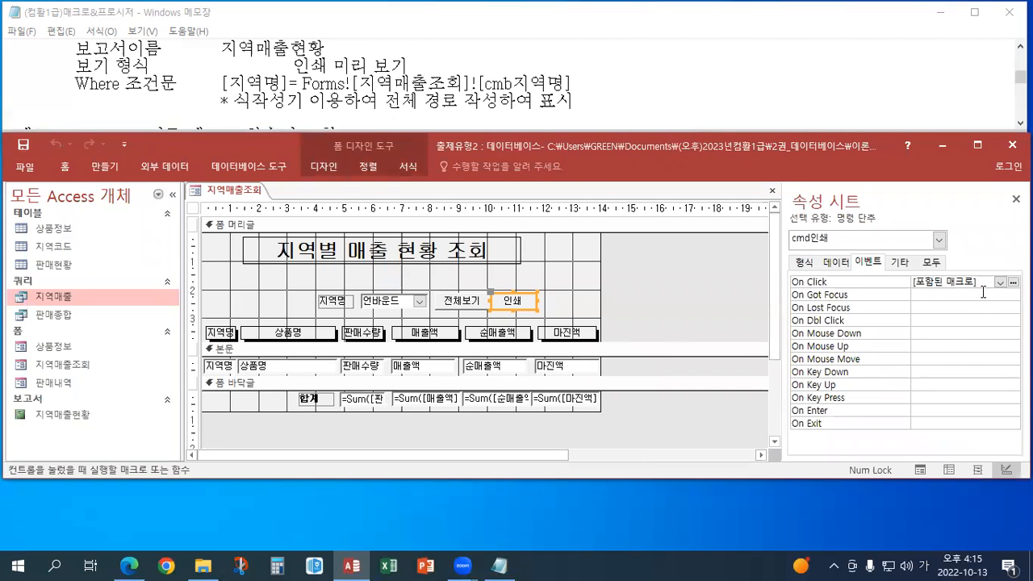
Clear the embedded macro from the 인쇄 button's On Click property
{"action": "left_click", "coordinate": [844, 275]}
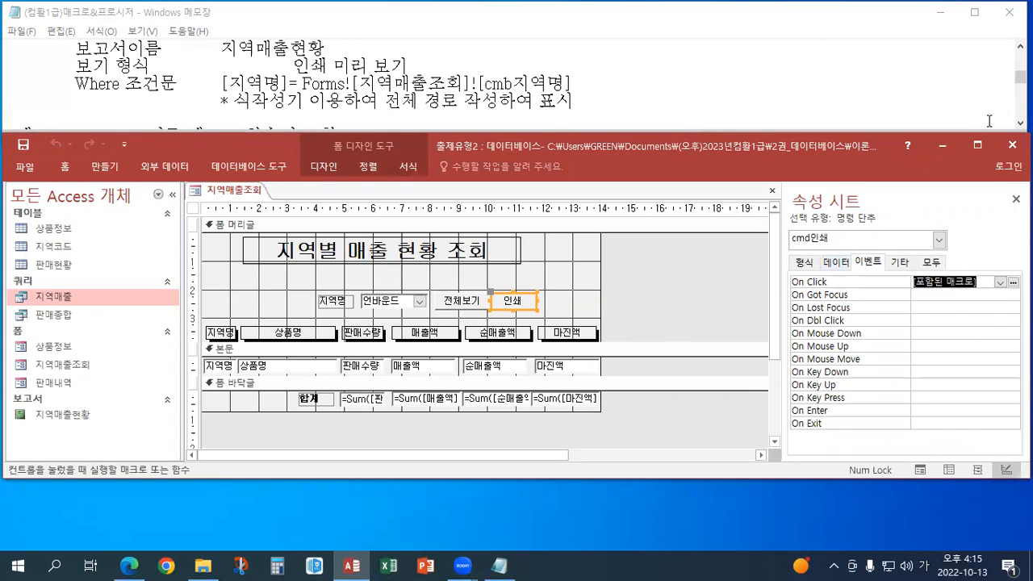
{"action": "left_click", "coordinate": [1020, 123]}
{"action": "left_click", "coordinate": [1020, 122]}
{"action": "left_click", "coordinate": [1019, 123]}
{"action": "left_click", "coordinate": [1020, 123]}
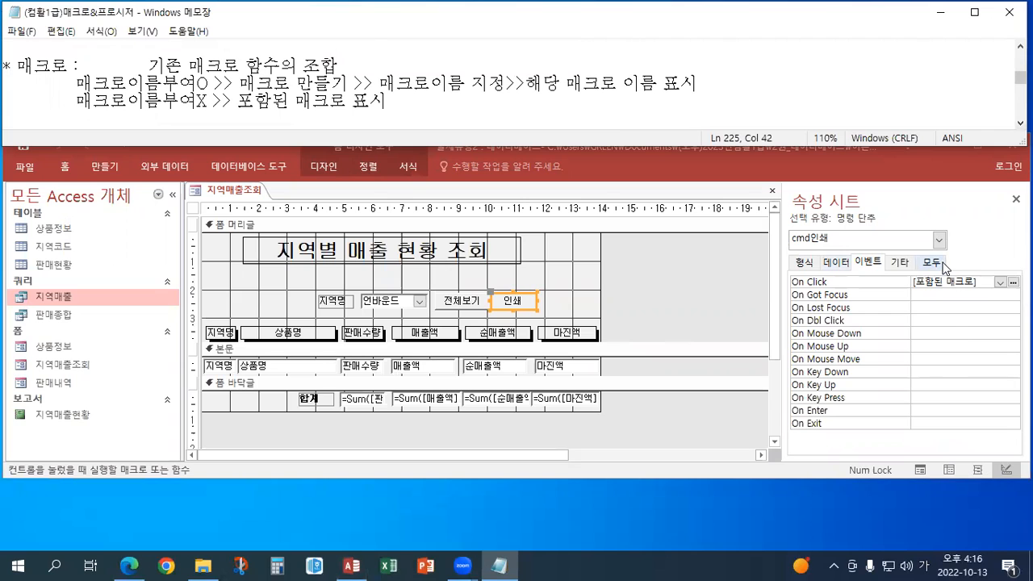
{"action": "left_click", "coordinate": [977, 280]}
{"action": "left_click_drag", "start_coordinate": [977, 280], "coordinate": [904, 278]}
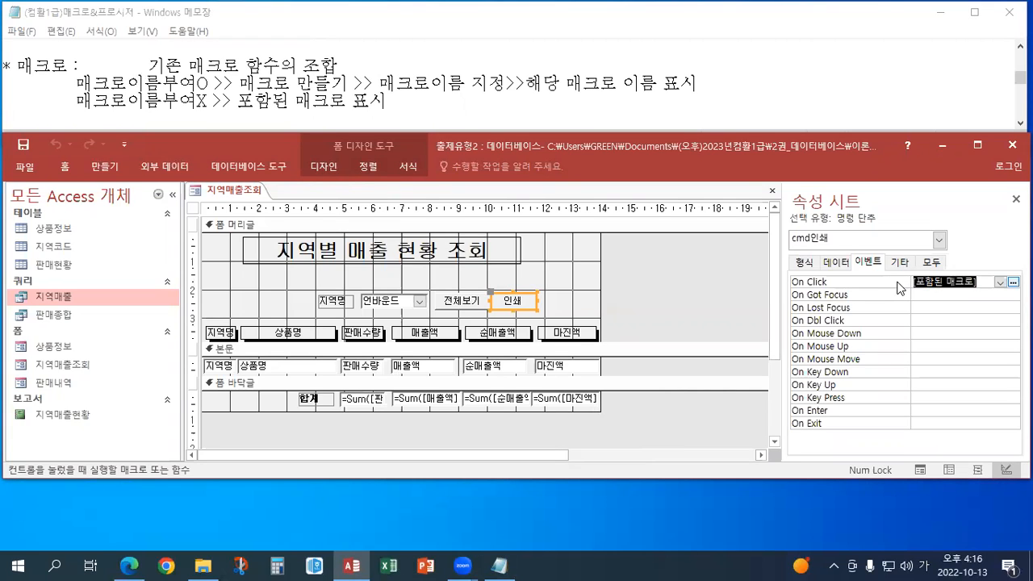
{"action": "key", "text": "Delete"}
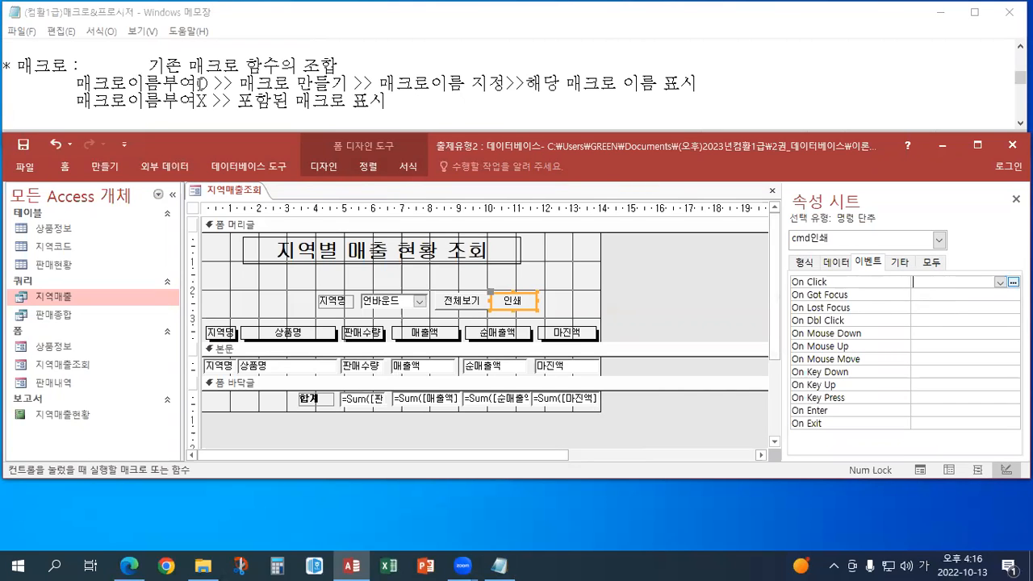
Create a new standalone macro and add an OpenReport action to it
{"action": "left_click_drag", "start_coordinate": [76, 83], "coordinate": [226, 83]}
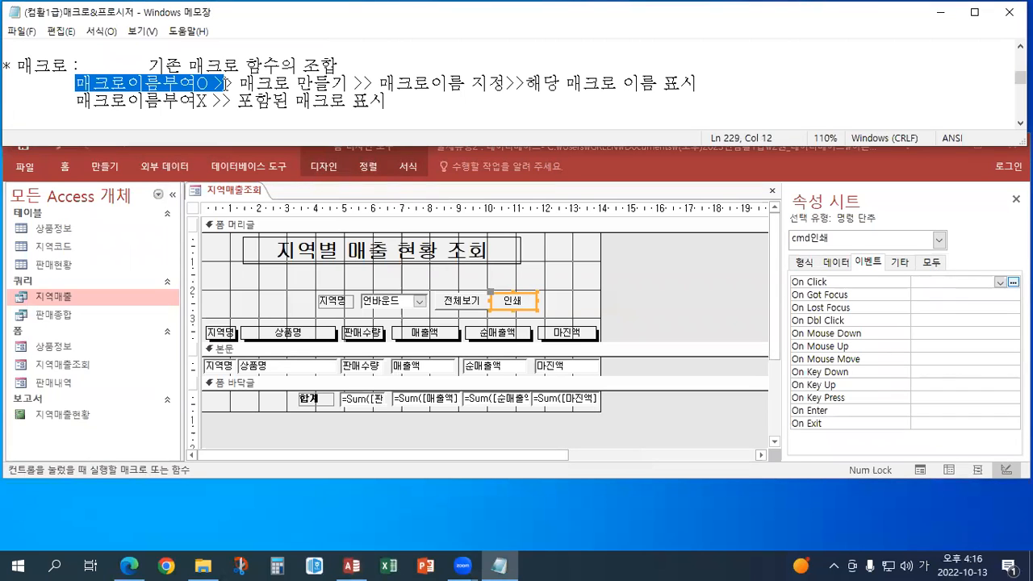
{"action": "left_click", "coordinate": [201, 83]}
{"action": "left_click", "coordinate": [214, 83]}
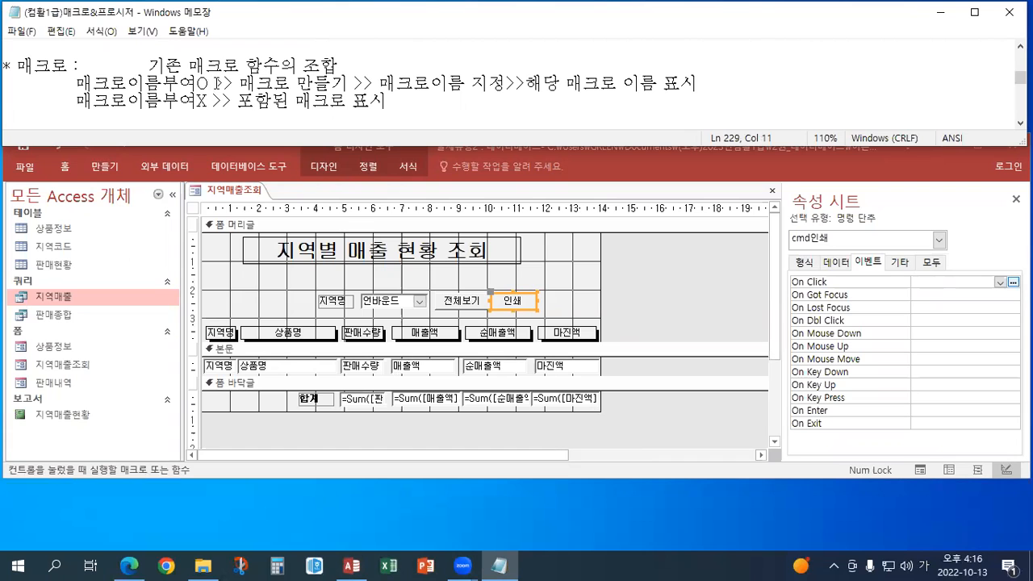
{"action": "left_click", "coordinate": [101, 167]}
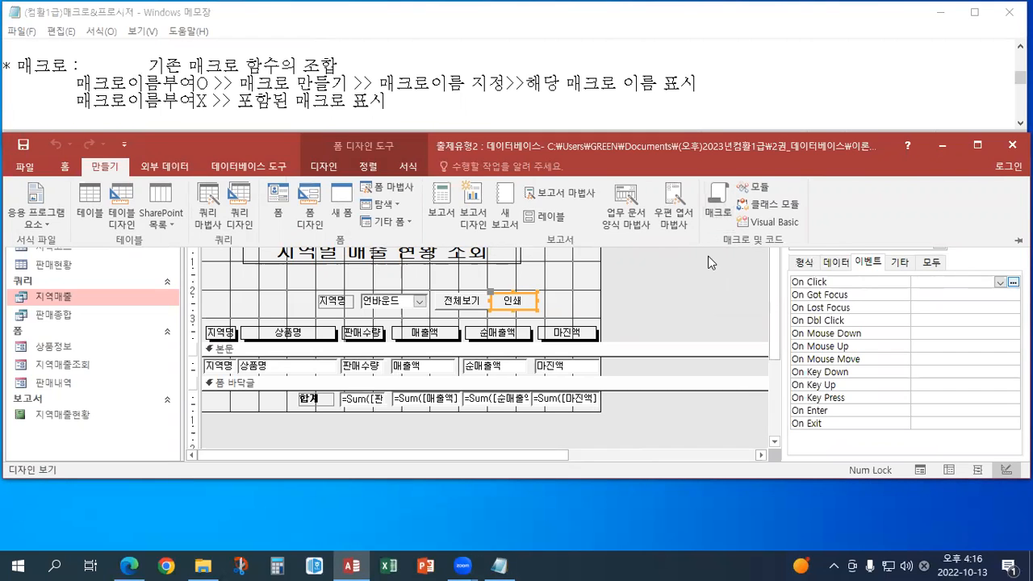
{"action": "left_click", "coordinate": [713, 215]}
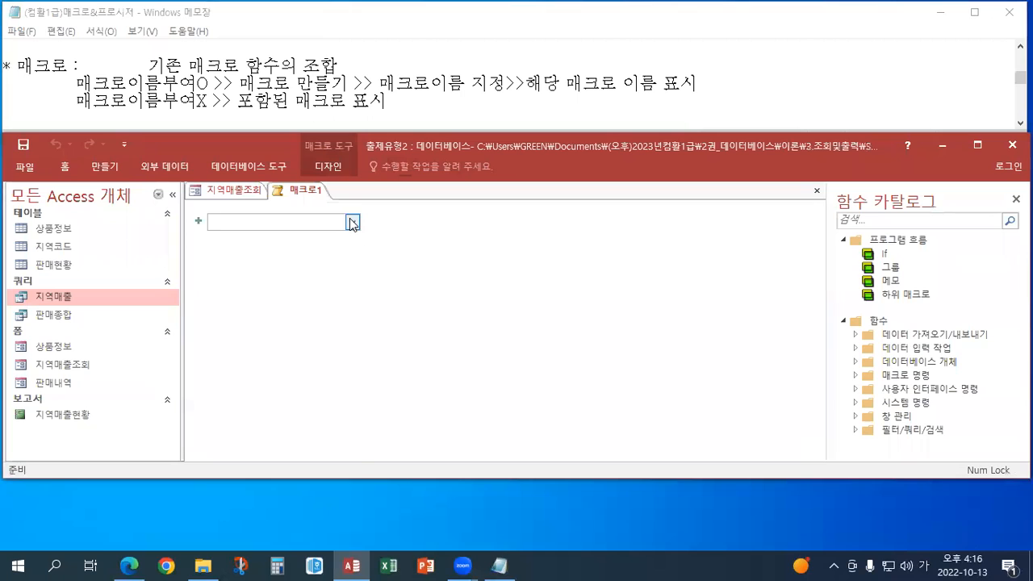
{"action": "left_click", "coordinate": [352, 221]}
{"action": "scroll", "coordinate": [240, 318], "scroll_direction": "down", "scroll_amount": 10}
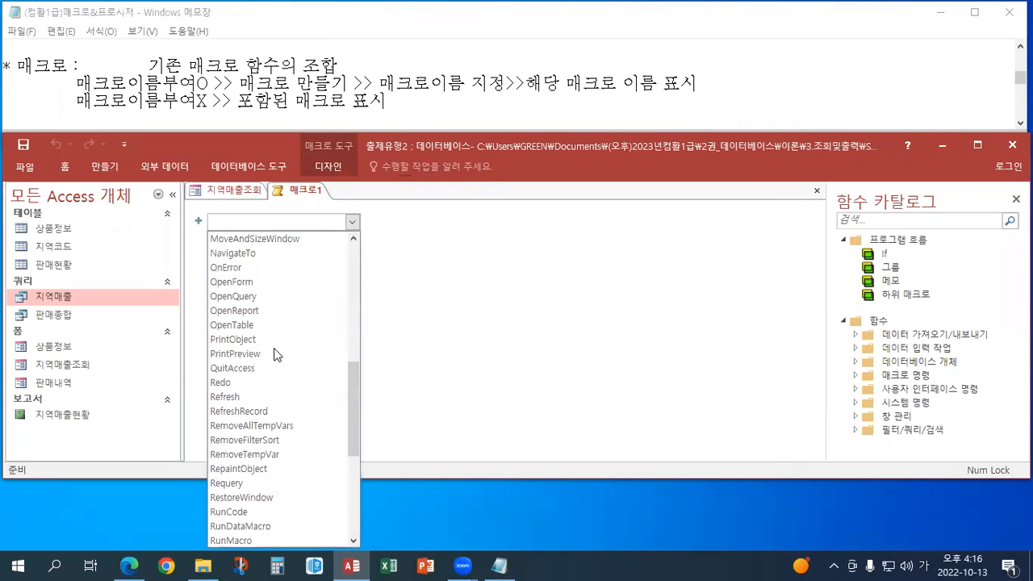
{"action": "left_click", "coordinate": [260, 310]}
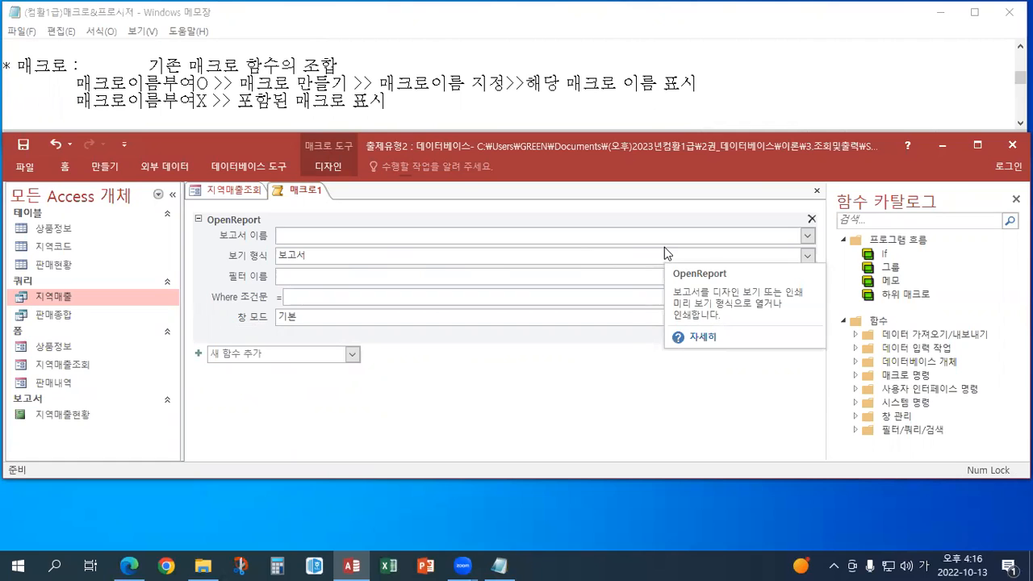
Set the OpenReport action's report name to 지역매출현황 and its view to 인쇄 미리 보기
{"action": "left_click", "coordinate": [807, 235]}
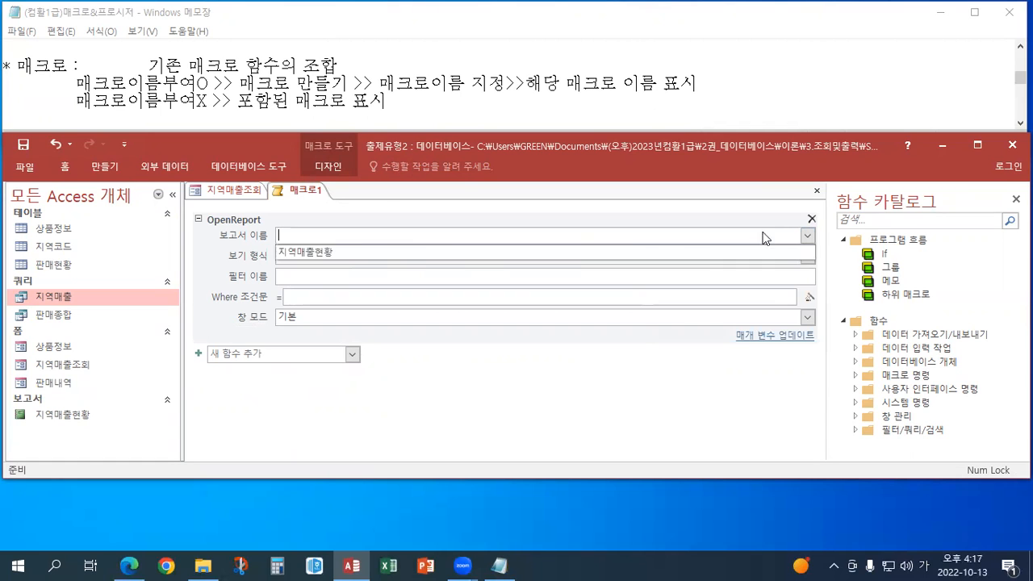
{"action": "left_click", "coordinate": [311, 250]}
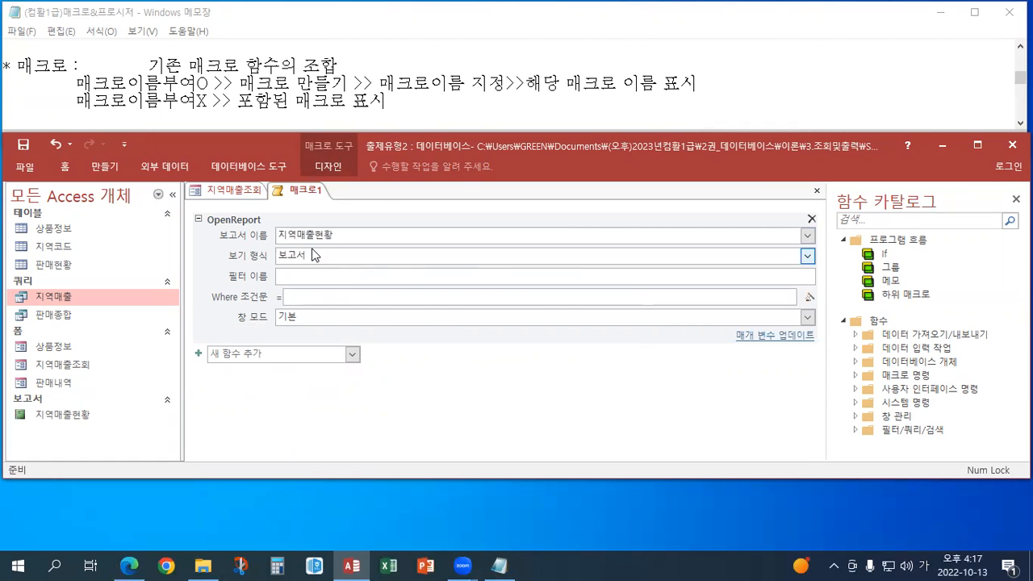
{"action": "left_click", "coordinate": [315, 255]}
{"action": "left_click", "coordinate": [810, 260]}
{"action": "left_click", "coordinate": [362, 304]}
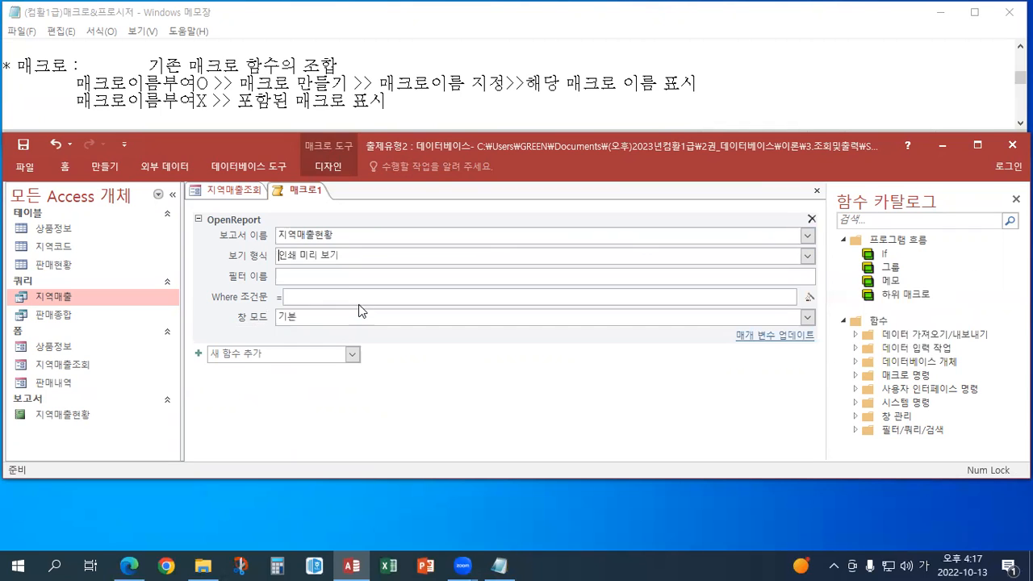
Open the Expression Builder for the Where condition and begin the expression with an opening square bracket
{"action": "left_click", "coordinate": [338, 296]}
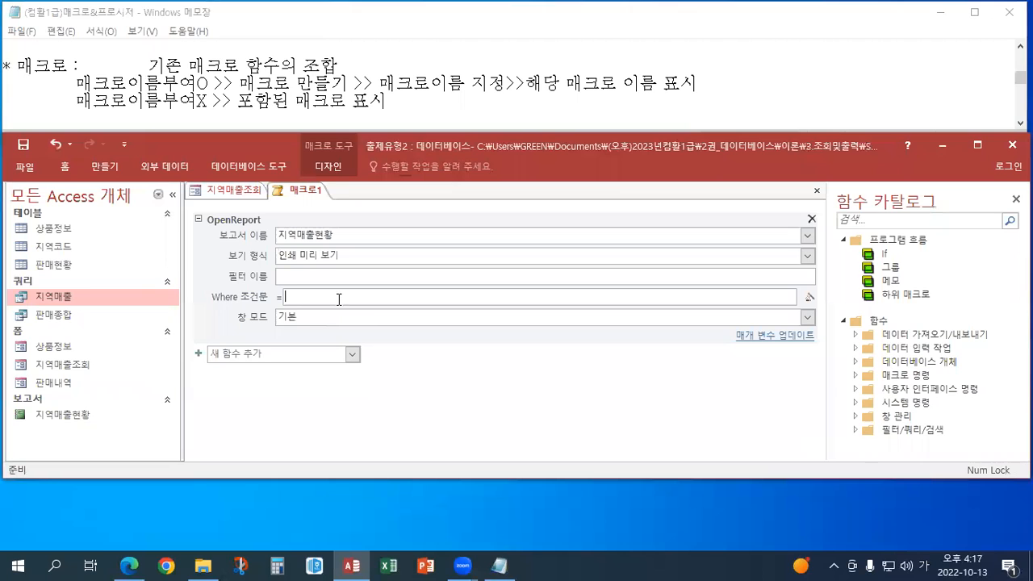
{"action": "left_click", "coordinate": [811, 297]}
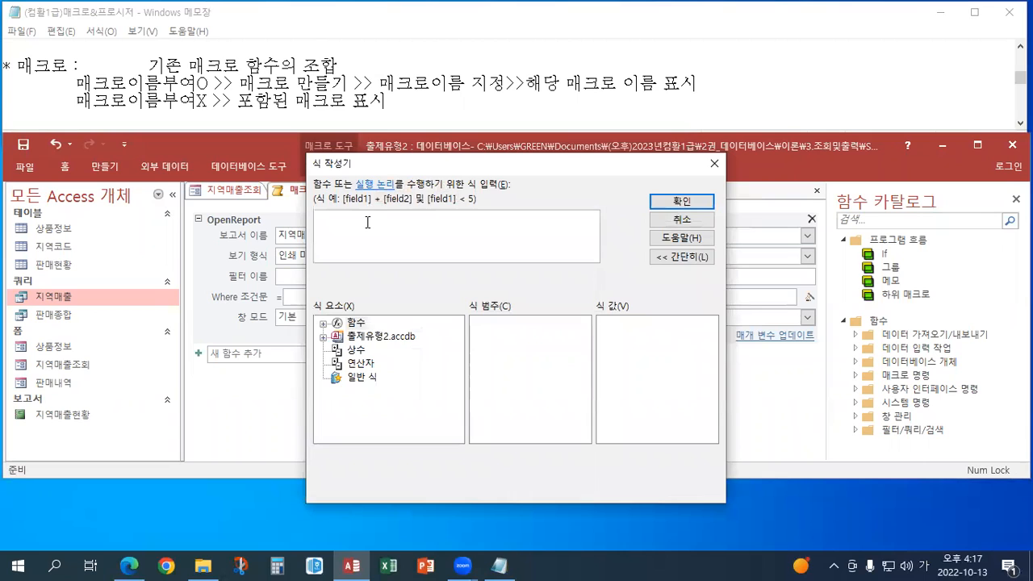
{"action": "type", "text": "["}
{"action": "left_click", "coordinate": [328, 95]}
{"action": "scroll", "coordinate": [329, 95], "scroll_direction": "up", "scroll_amount": 1}
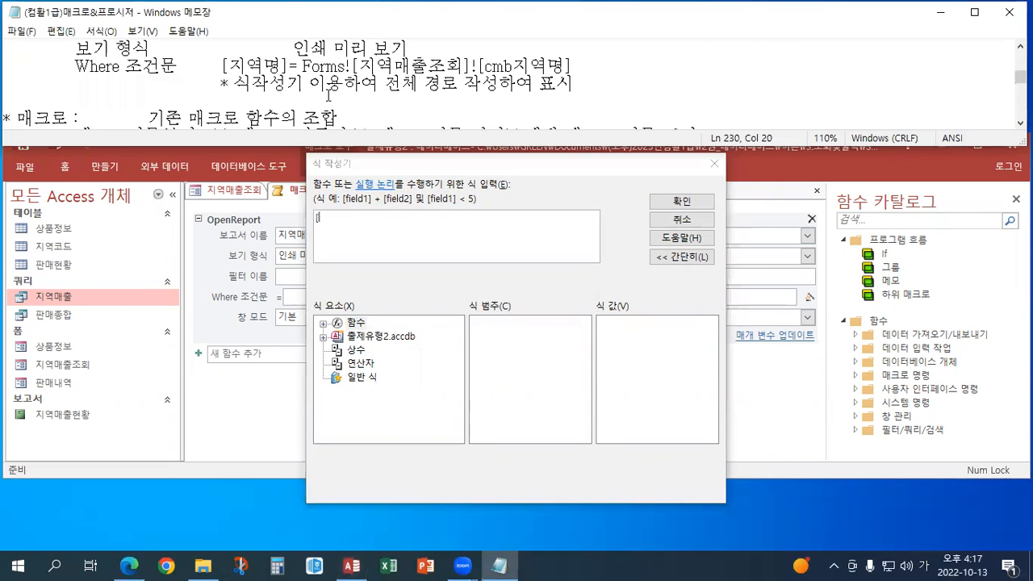
{"action": "type", "text": "지역ㅁ"}
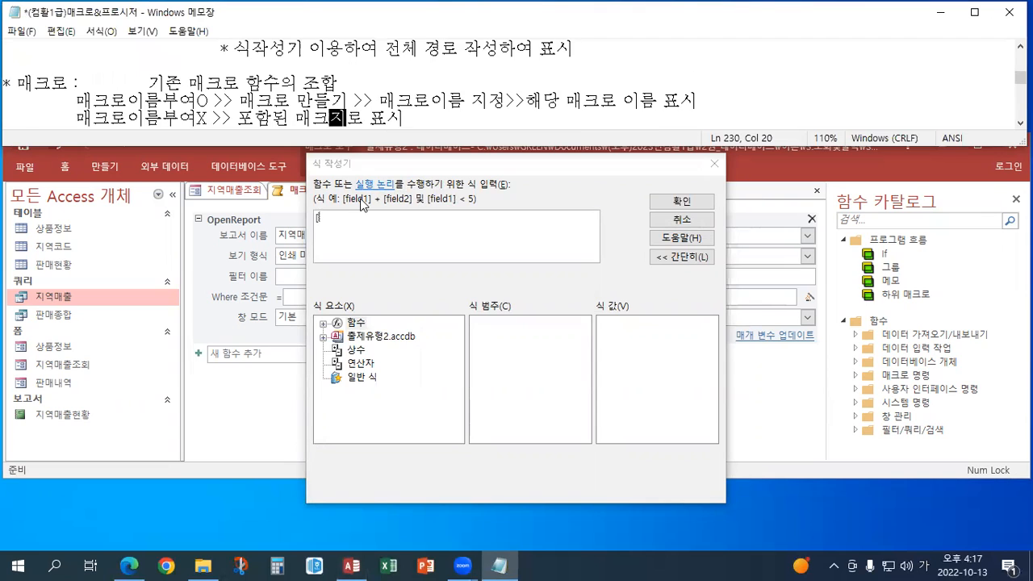
{"action": "key", "text": "BackSpace"}
{"action": "key", "text": "BackSpace"}
{"action": "key", "text": "BackSpace"}
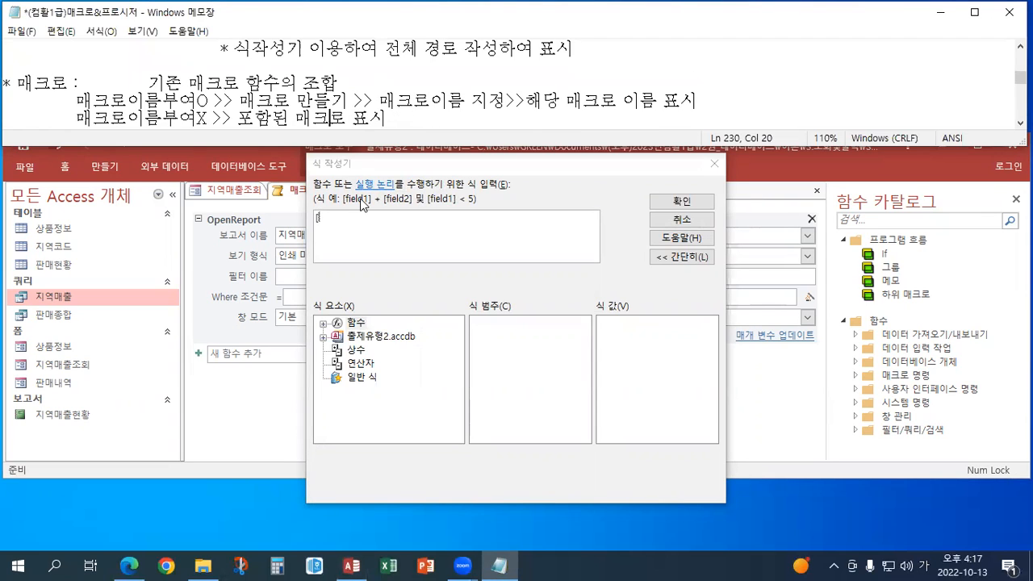
Complete the left side of the expression as [지역명]= in the Expression Builder
{"action": "left_click", "coordinate": [371, 207]}
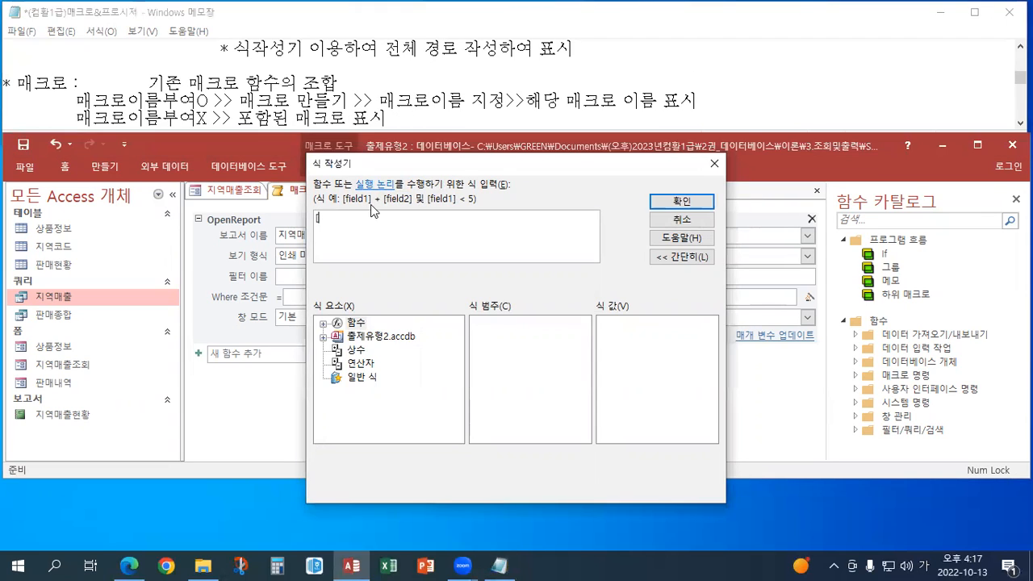
{"action": "type", "text": "지역ㅁ"}
{"action": "type", "text": "]="}
Insert the loaded 지역매출조회 form's cmb지역명 control after the equals sign and accept the Where condition [지역명]= Forms![지역매출조회]![cmb지역명]
{"action": "left_click", "coordinate": [595, 63]}
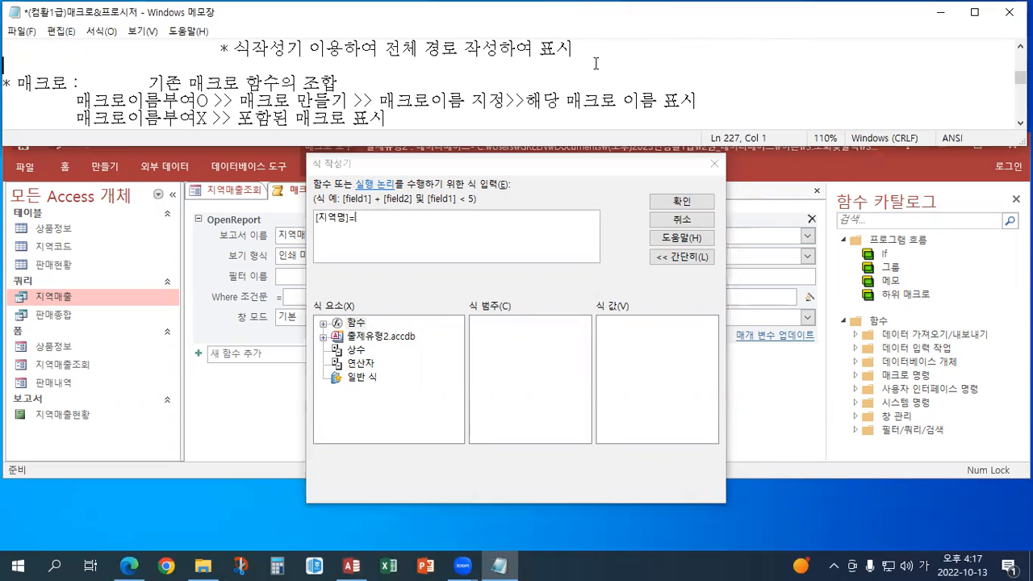
{"action": "scroll", "coordinate": [595, 63], "scroll_direction": "up", "scroll_amount": 1}
{"action": "left_click", "coordinate": [595, 63]}
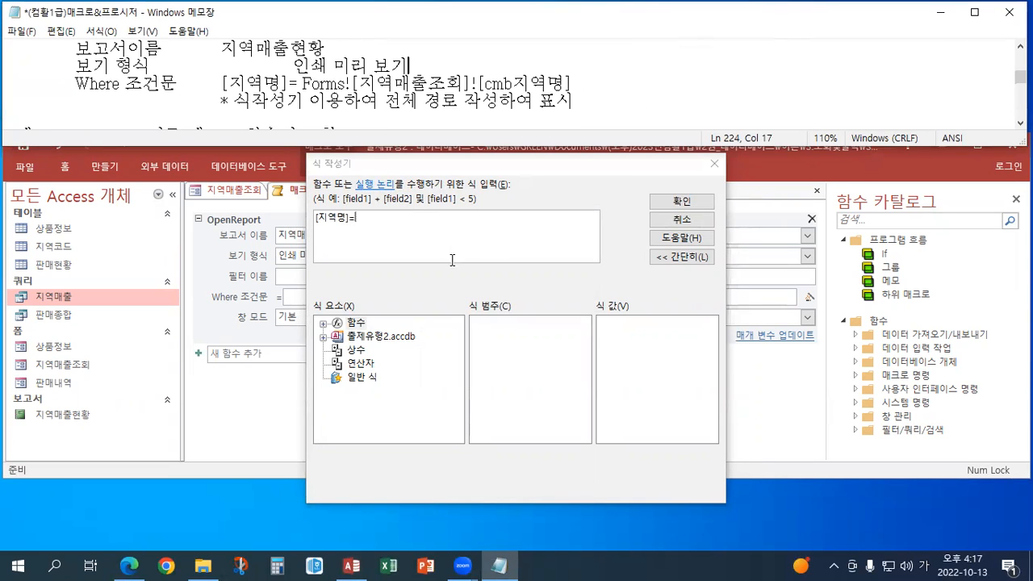
{"action": "double_click", "coordinate": [379, 337]}
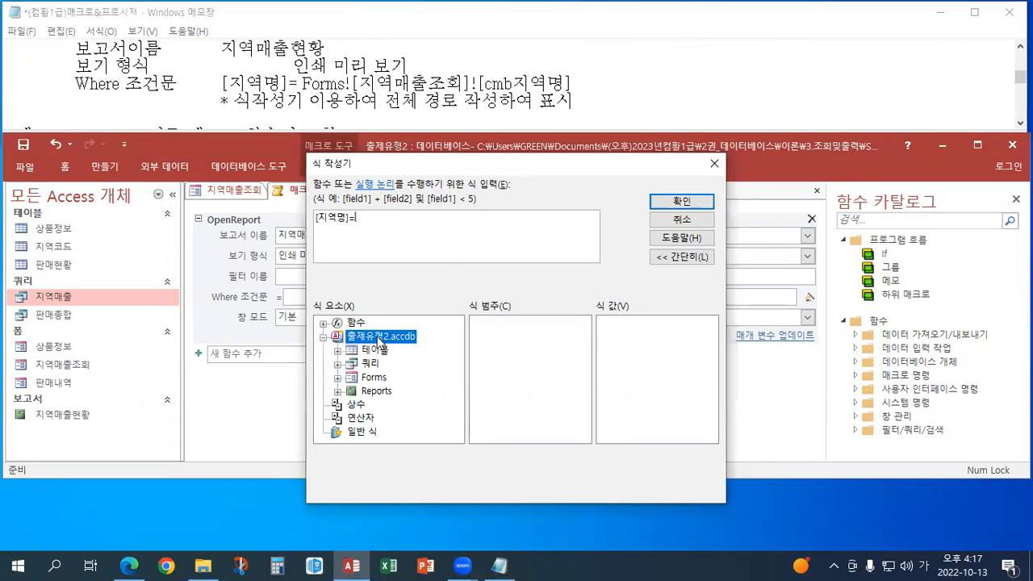
{"action": "double_click", "coordinate": [375, 378]}
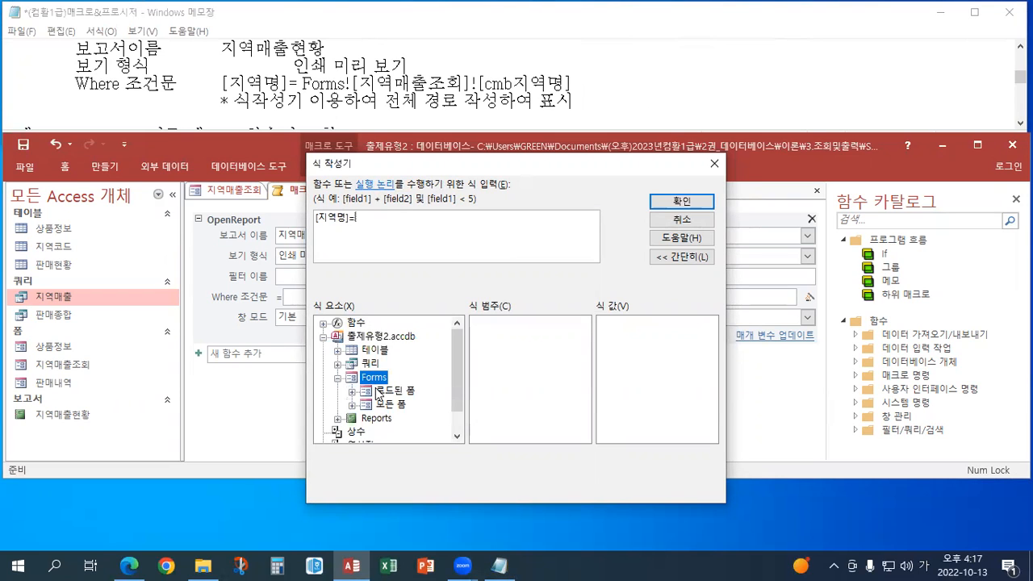
{"action": "left_click", "coordinate": [379, 392]}
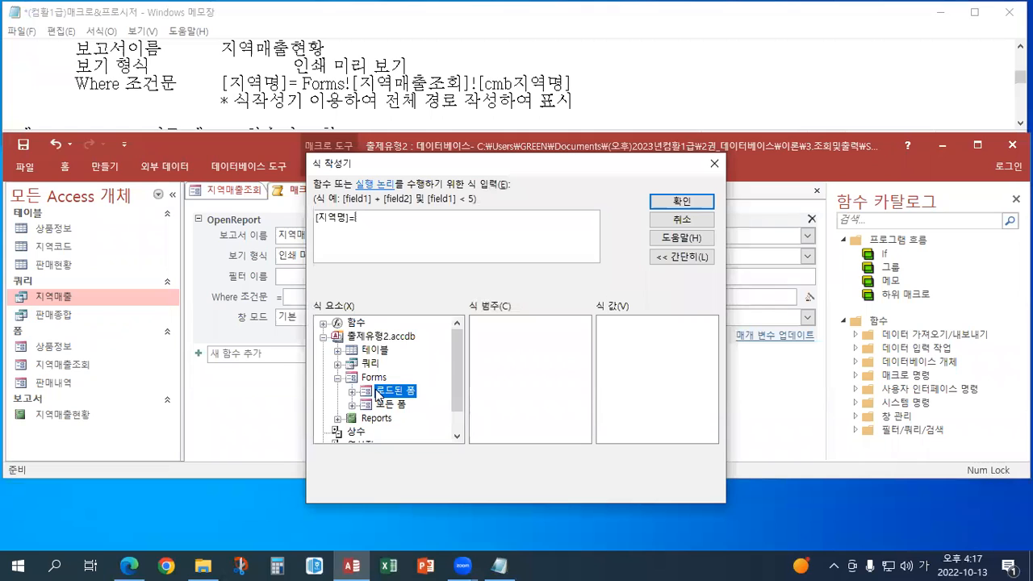
{"action": "double_click", "coordinate": [377, 392]}
{"action": "left_click", "coordinate": [414, 405]}
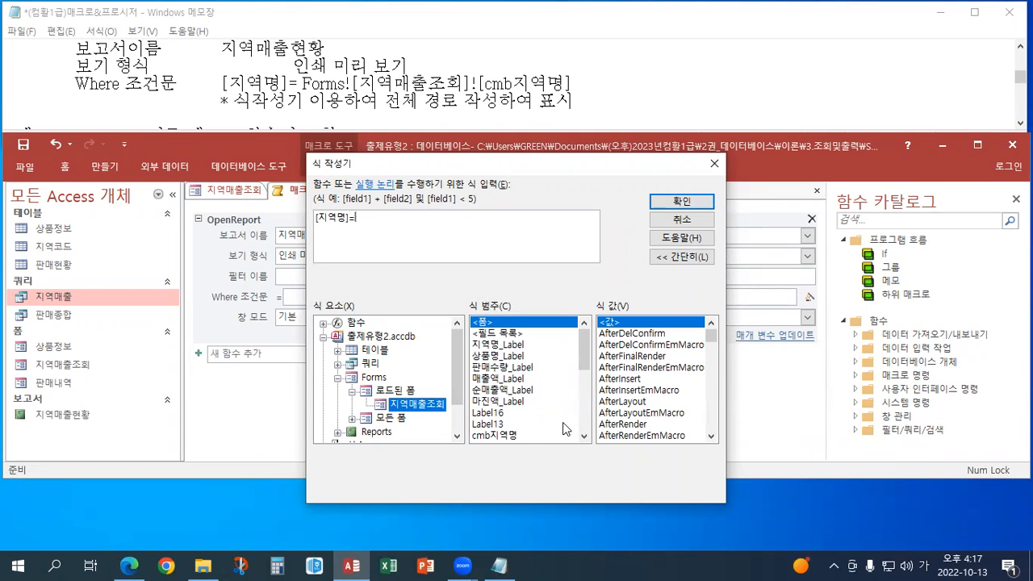
{"action": "scroll", "coordinate": [582, 359], "scroll_direction": "down", "scroll_amount": 2}
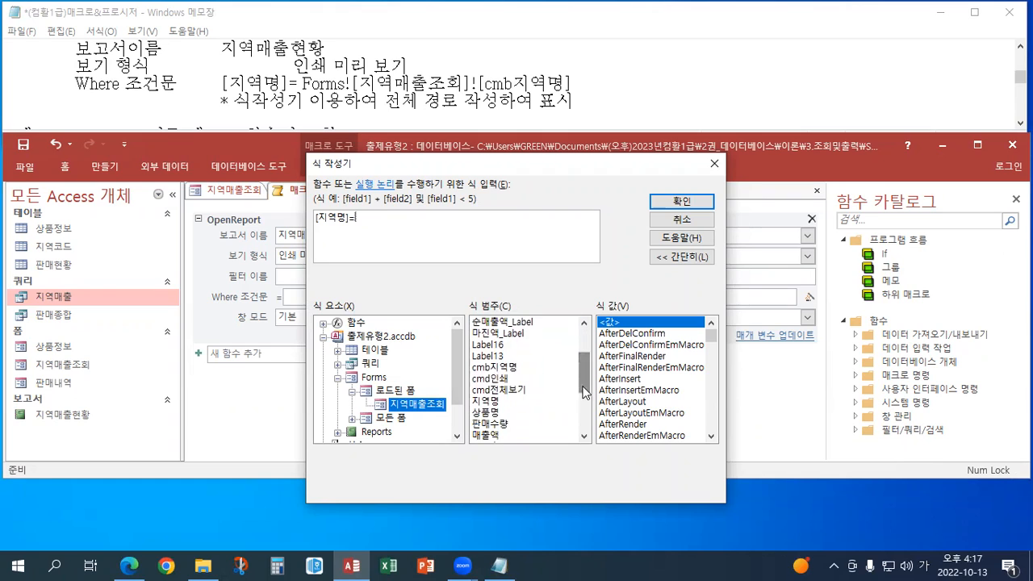
{"action": "left_click", "coordinate": [487, 367]}
{"action": "double_click", "coordinate": [487, 367]}
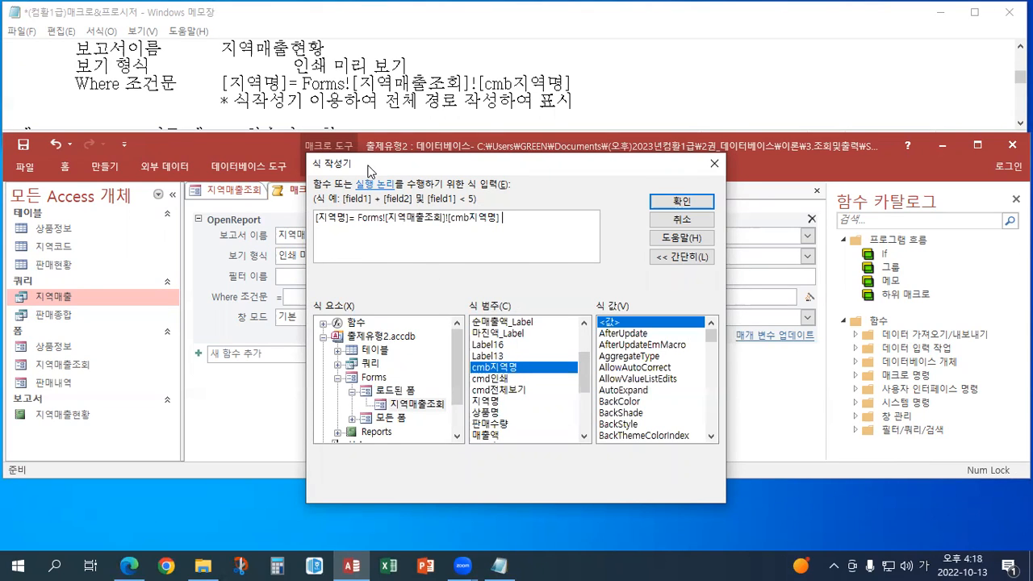
{"action": "left_click", "coordinate": [682, 202]}
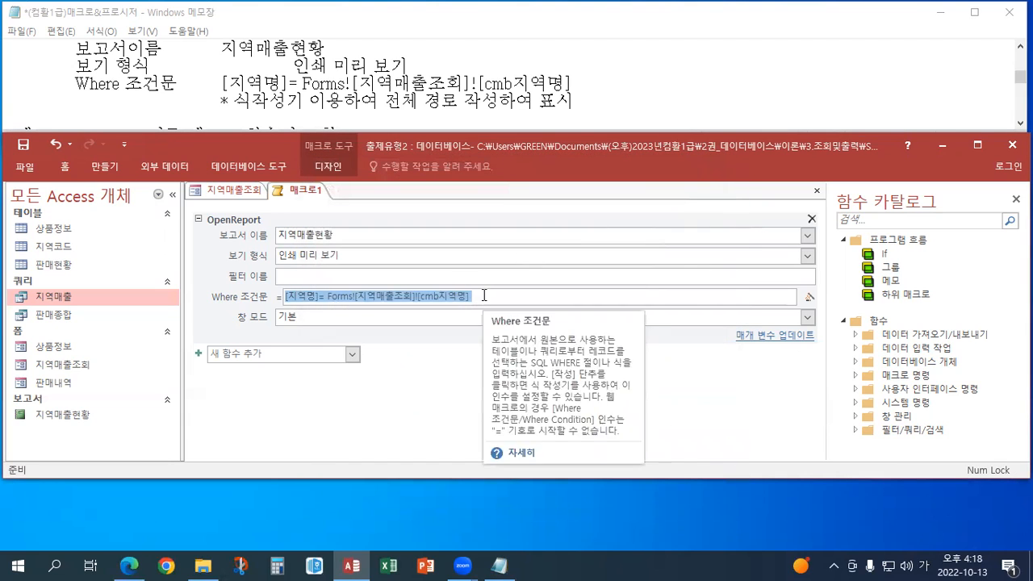
{"action": "left_click", "coordinate": [483, 295]}
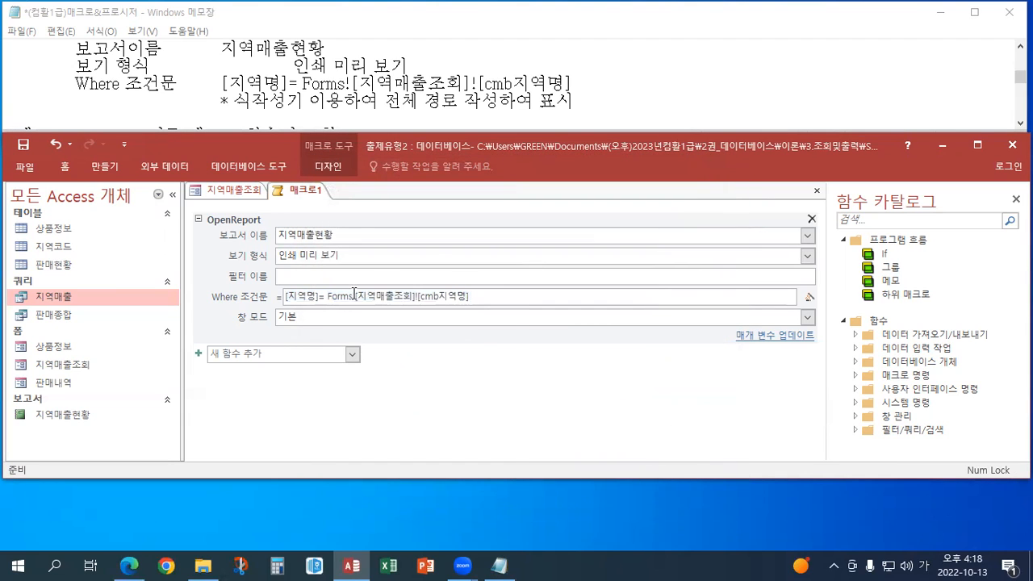
Save the macro under the name Macro1
{"action": "left_click", "coordinate": [23, 149]}
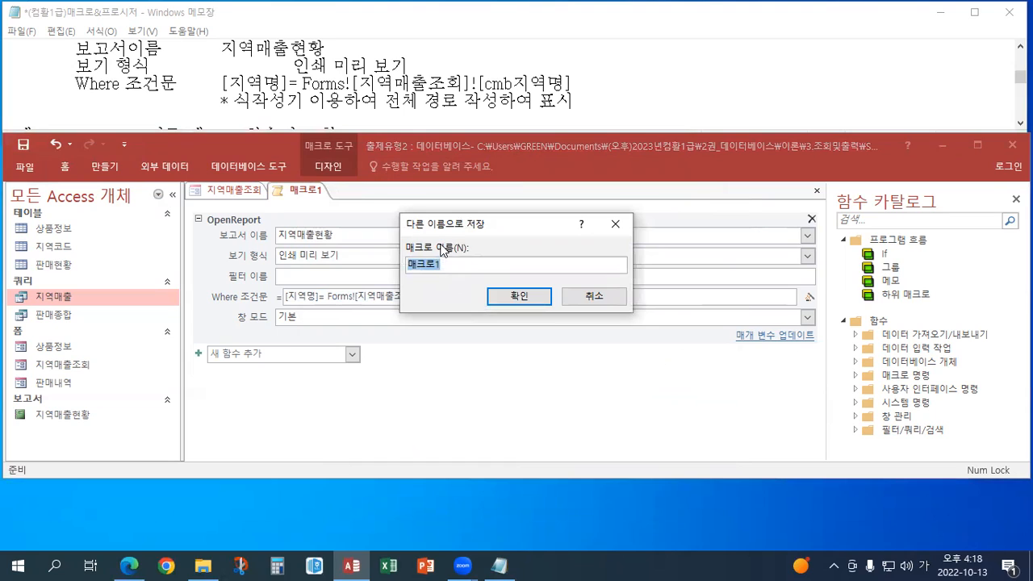
{"action": "type", "text": "ㅡ"}
{"action": "key", "text": "Hangul"}
{"action": "type", "text": "N"}
{"action": "key", "text": "BackSpace"}
{"action": "key", "text": "BackSpace"}
{"action": "type", "text": "N\\"}
{"action": "key", "text": "BackSpace"}
{"action": "key", "text": "BackSpace"}
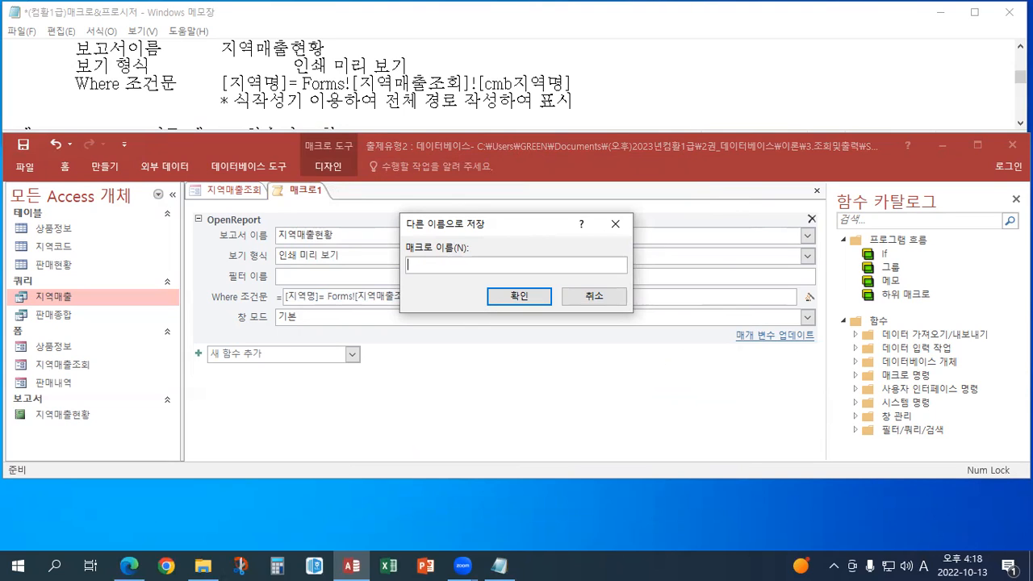
{"action": "type", "text": "Macro1"}
{"action": "left_click", "coordinate": [545, 300]}
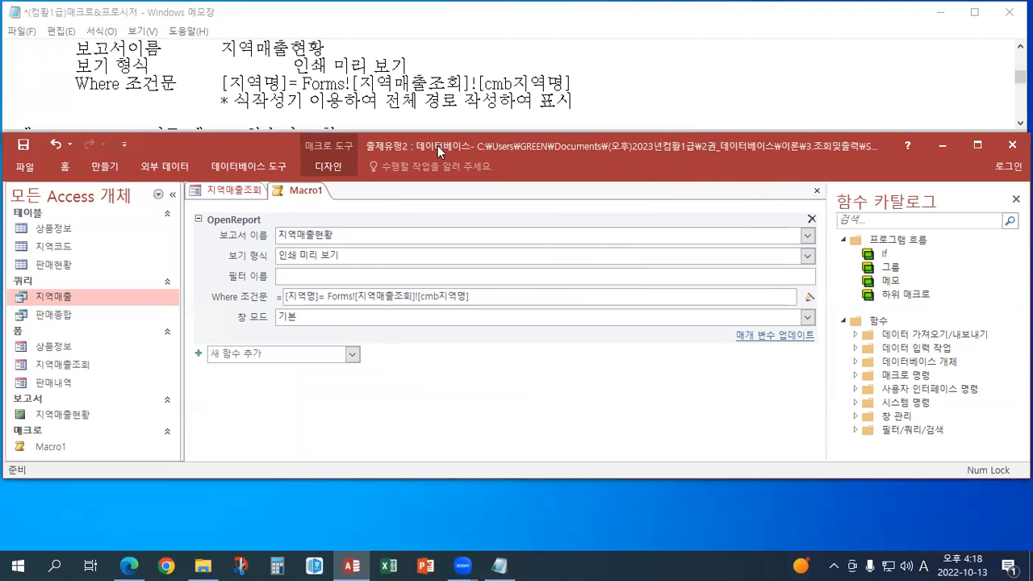
Move the database window up over the notes and close the Macro1 design
{"action": "left_click_drag", "start_coordinate": [265, 138], "coordinate": [263, 46]}
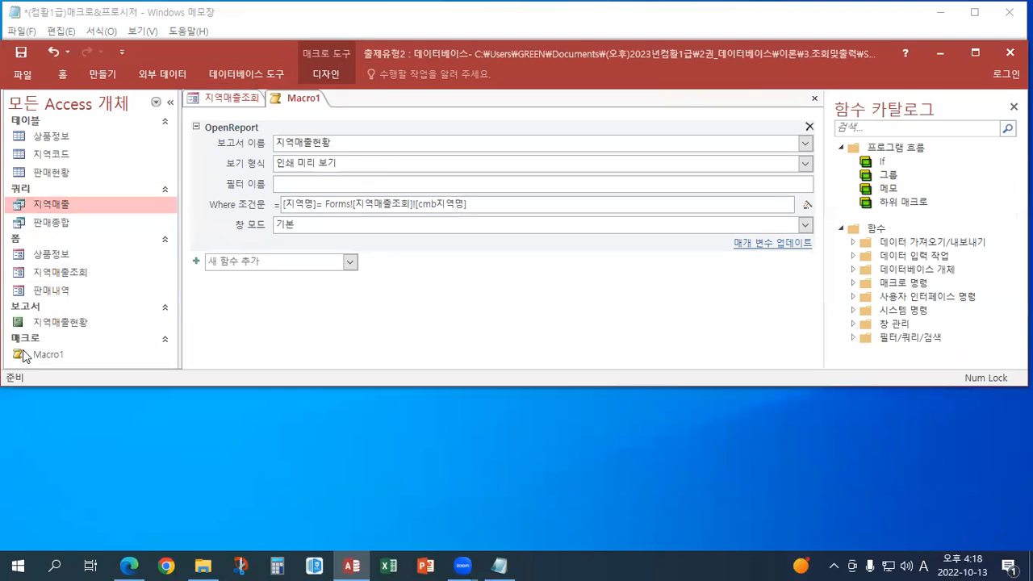
{"action": "left_click", "coordinate": [35, 357]}
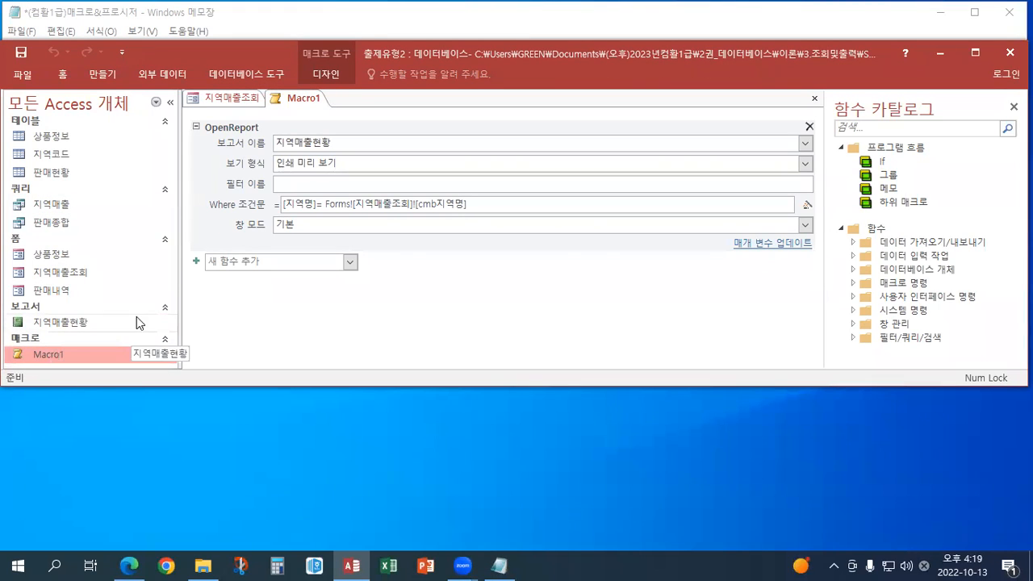
{"action": "left_click", "coordinate": [815, 100]}
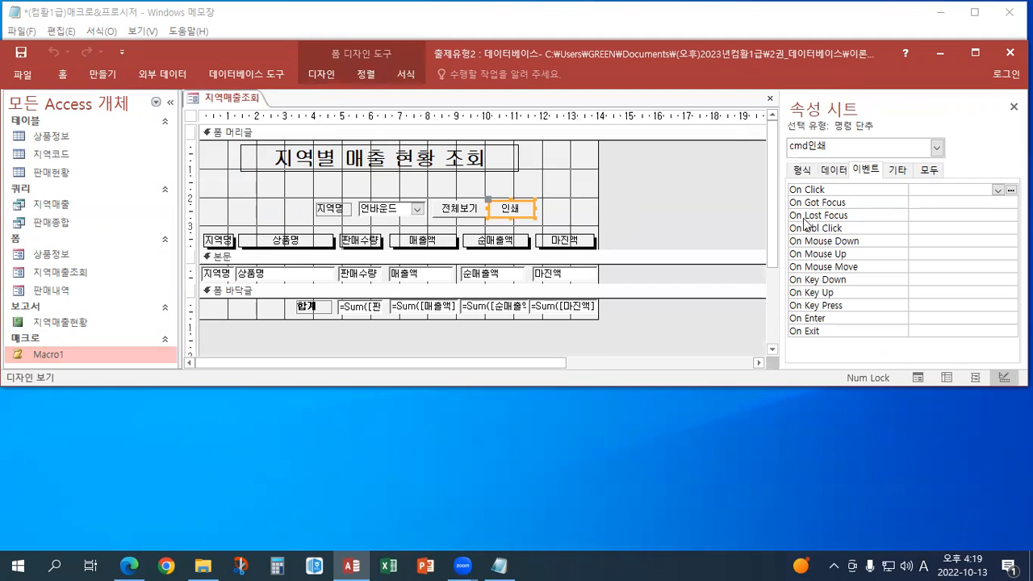
{"action": "left_click", "coordinate": [929, 191]}
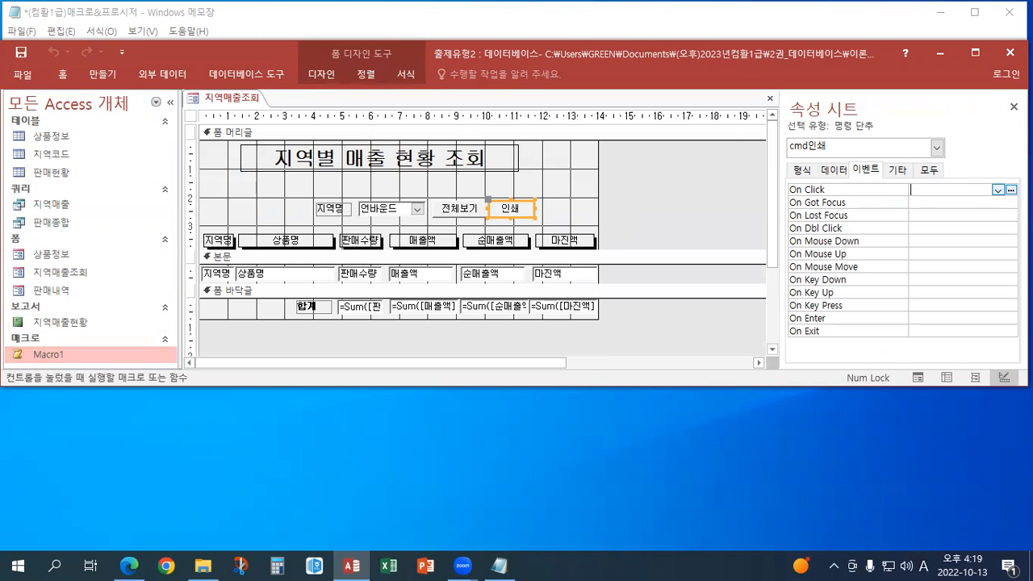
{"action": "left_click", "coordinate": [1011, 190]}
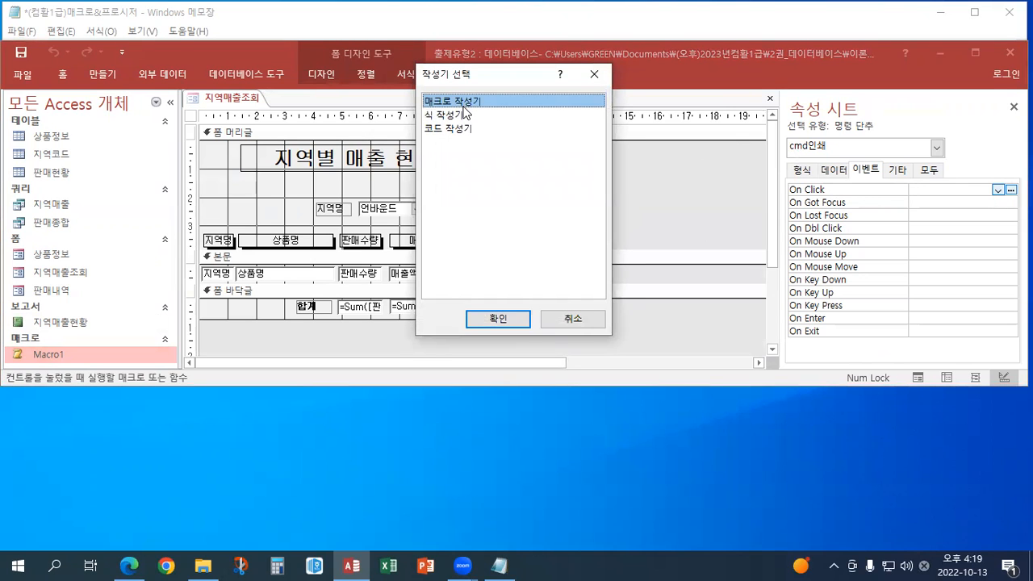
{"action": "left_click", "coordinate": [575, 320]}
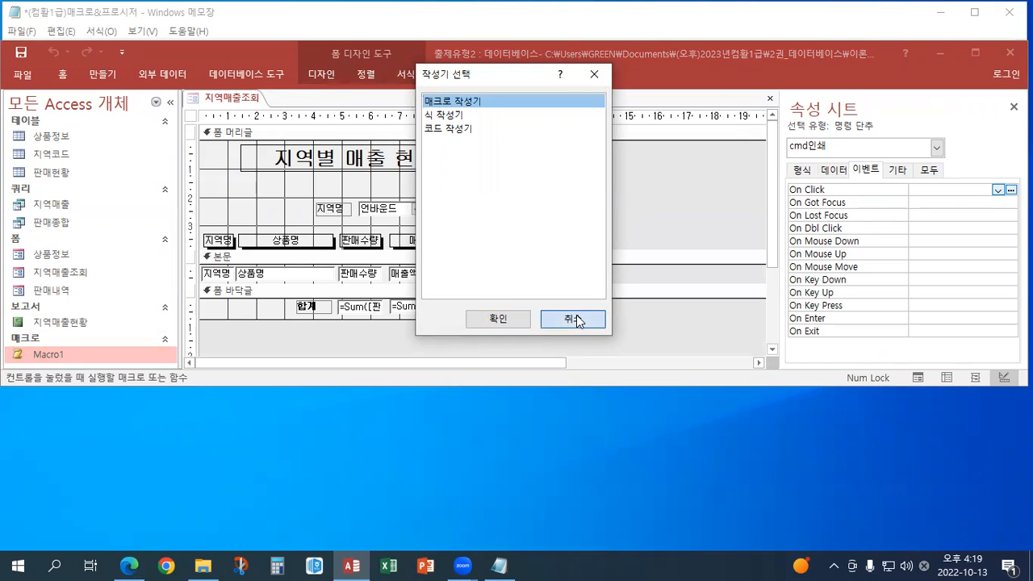
{"action": "left_click", "coordinate": [96, 74]}
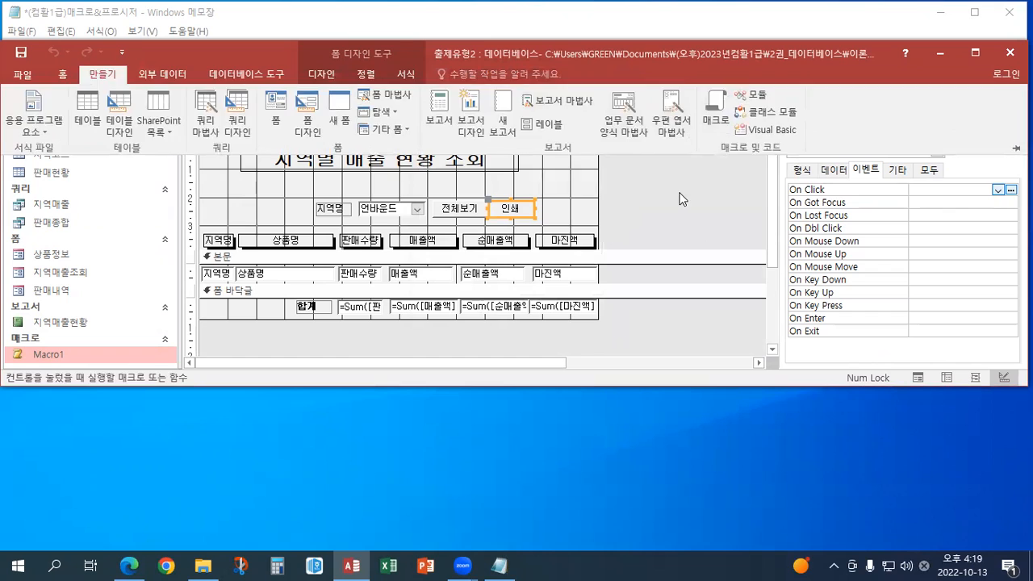
{"action": "key", "text": "Escape"}
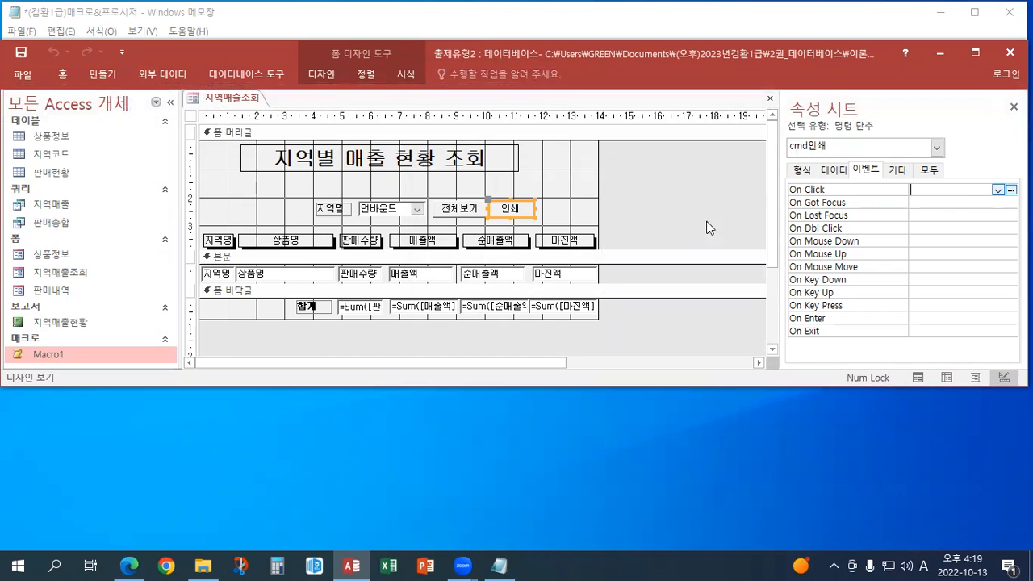
Assign Macro1 to the 인쇄 button's On Click event
{"action": "left_click", "coordinate": [998, 190]}
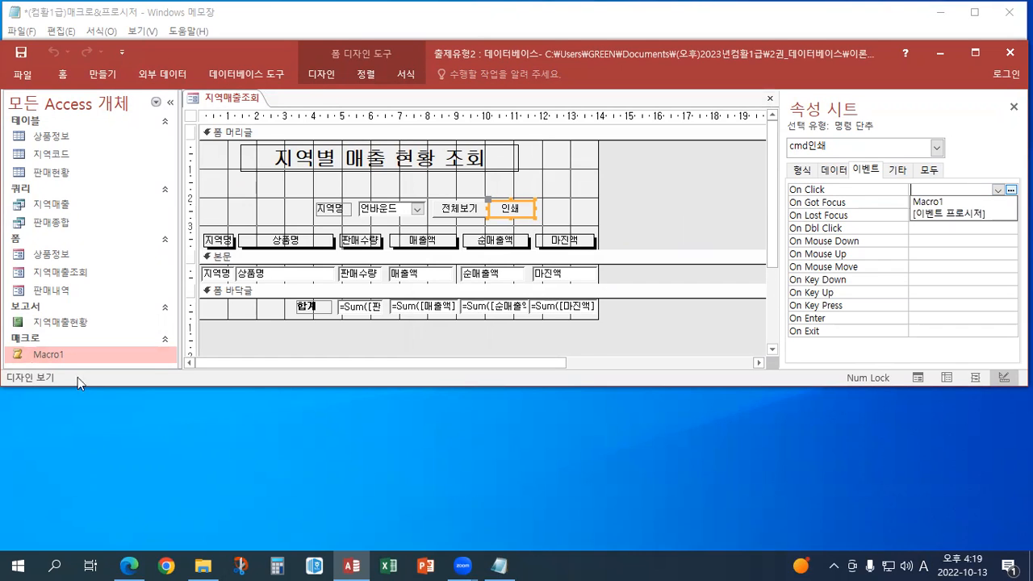
{"action": "left_click", "coordinate": [921, 203]}
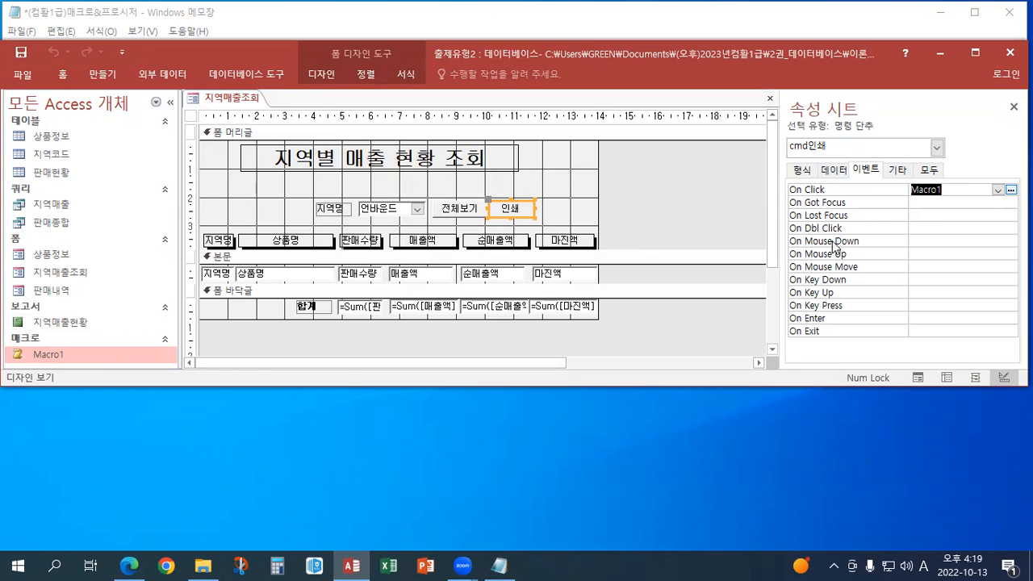
{"action": "left_click", "coordinate": [917, 227]}
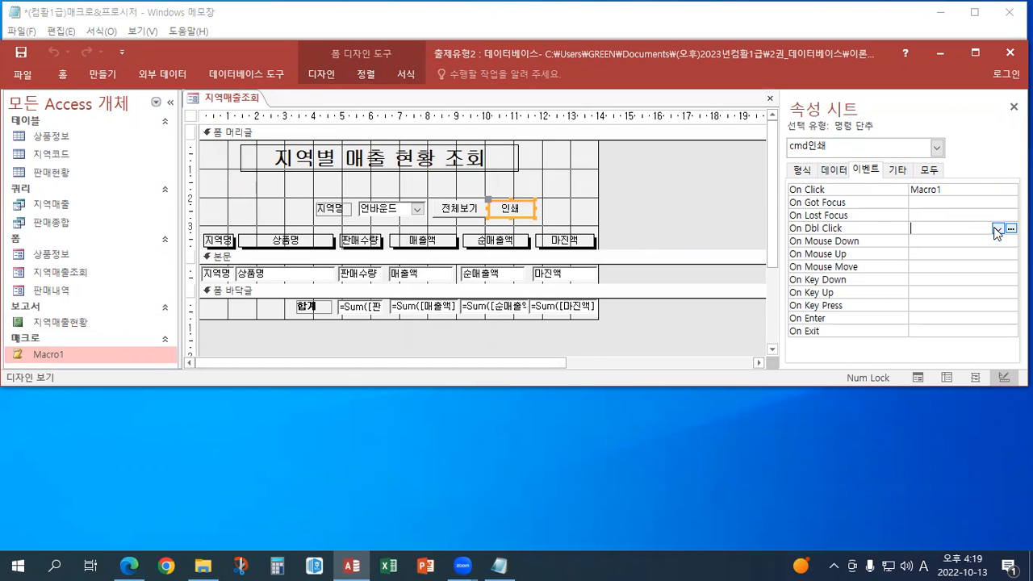
{"action": "left_click", "coordinate": [998, 228]}
{"action": "left_click", "coordinate": [959, 240]}
{"action": "key", "text": "Delete"}
{"action": "left_click", "coordinate": [947, 190]}
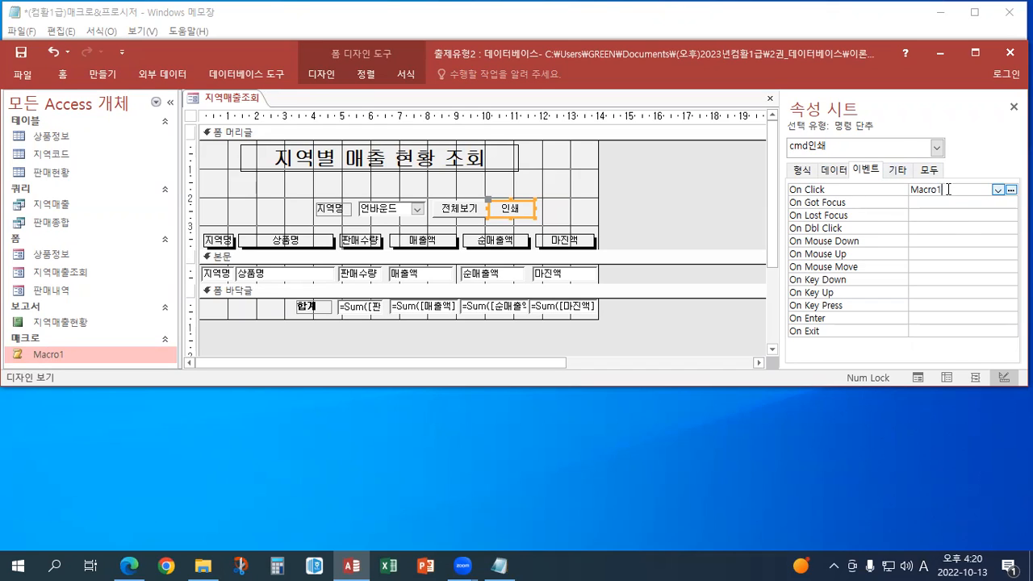
Switch the 지역매출조회 form to Form view
{"action": "left_click", "coordinate": [62, 81]}
{"action": "left_click", "coordinate": [18, 115]}
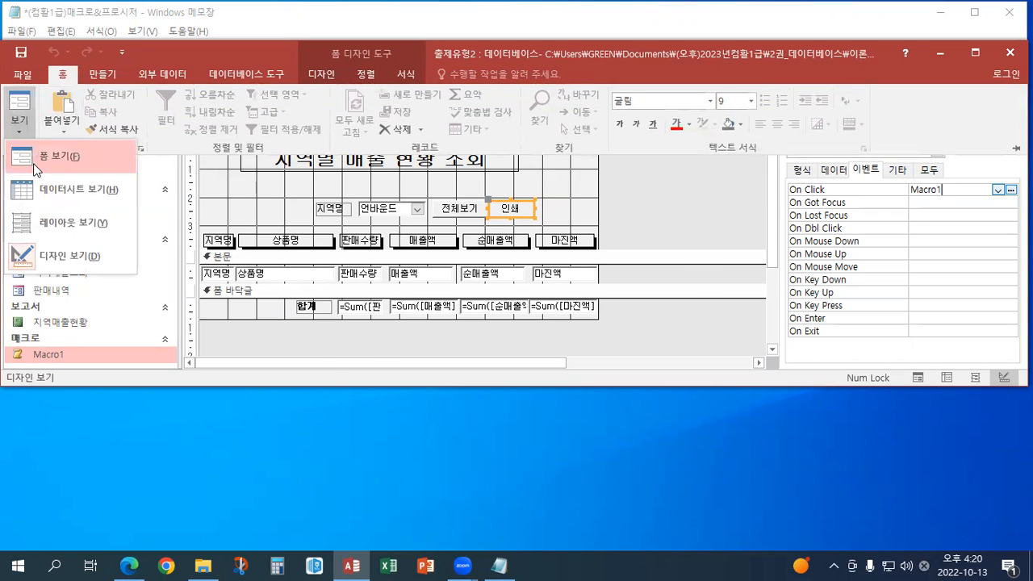
{"action": "left_click", "coordinate": [58, 156]}
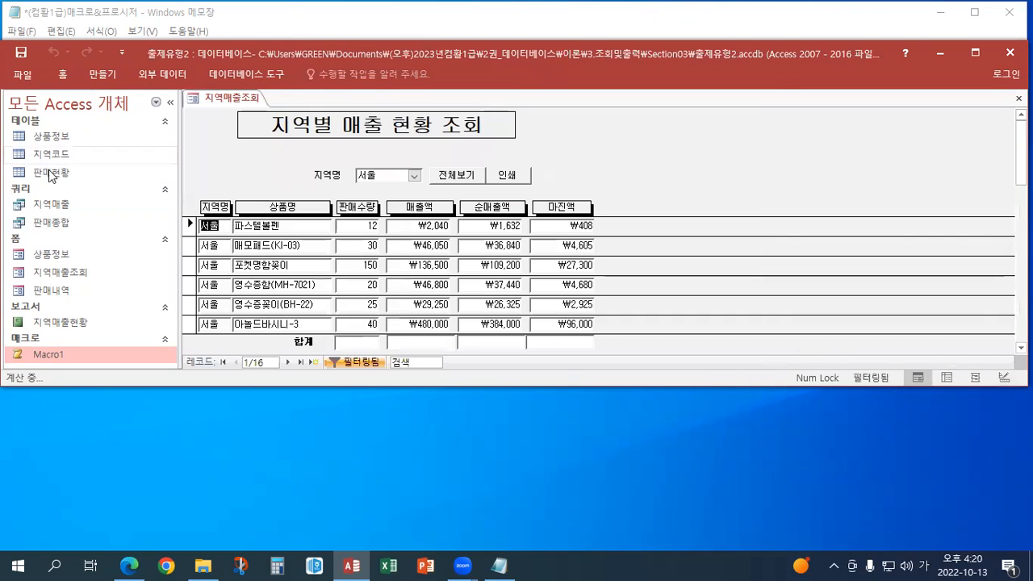
Choose 대구 as the 지역명, preview the 지역매출현황 report with the 인쇄 command, and close the preview
{"action": "left_click", "coordinate": [414, 175]}
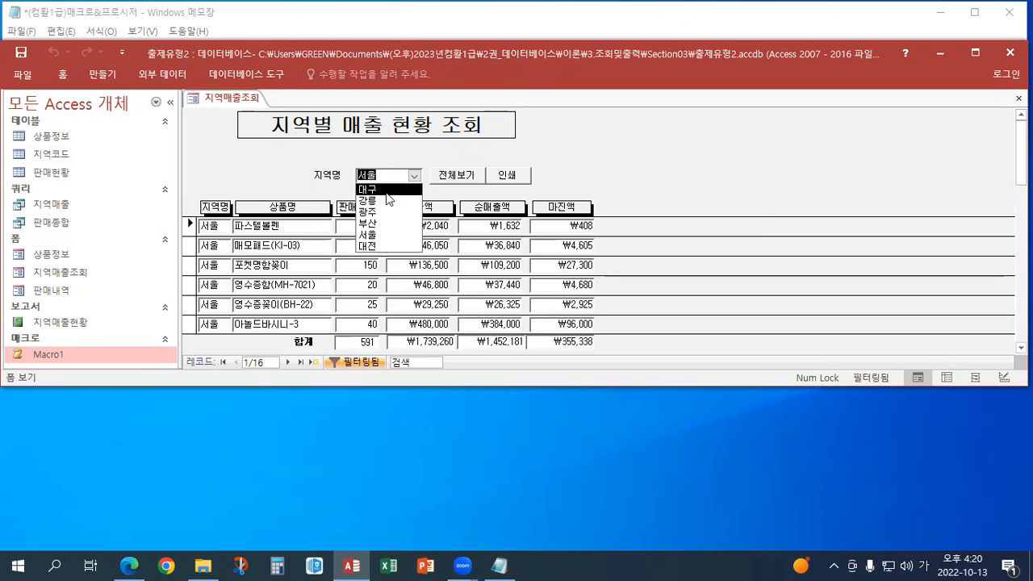
{"action": "left_click", "coordinate": [387, 192]}
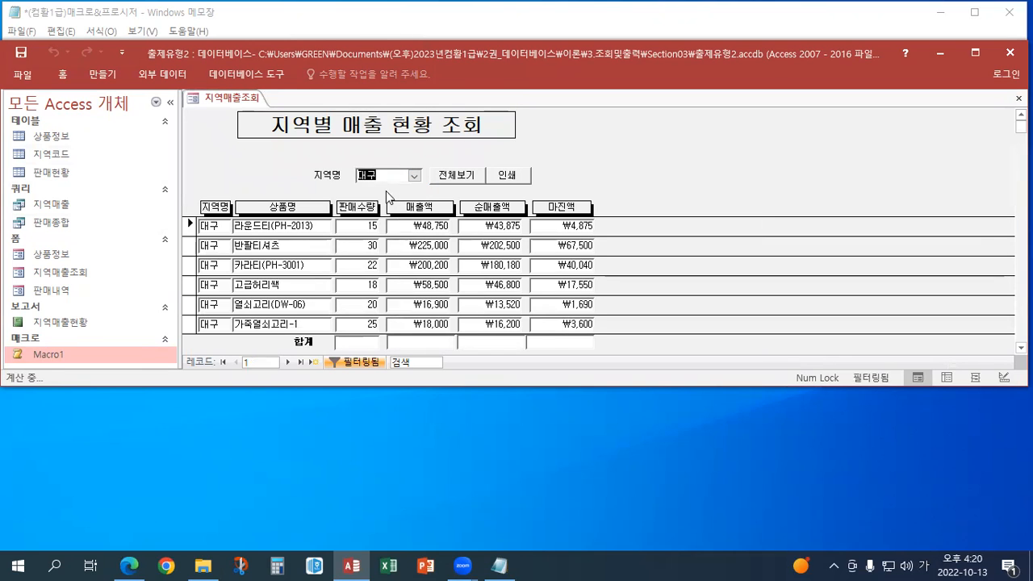
{"action": "left_click", "coordinate": [507, 176]}
{"action": "left_click", "coordinate": [560, 215]}
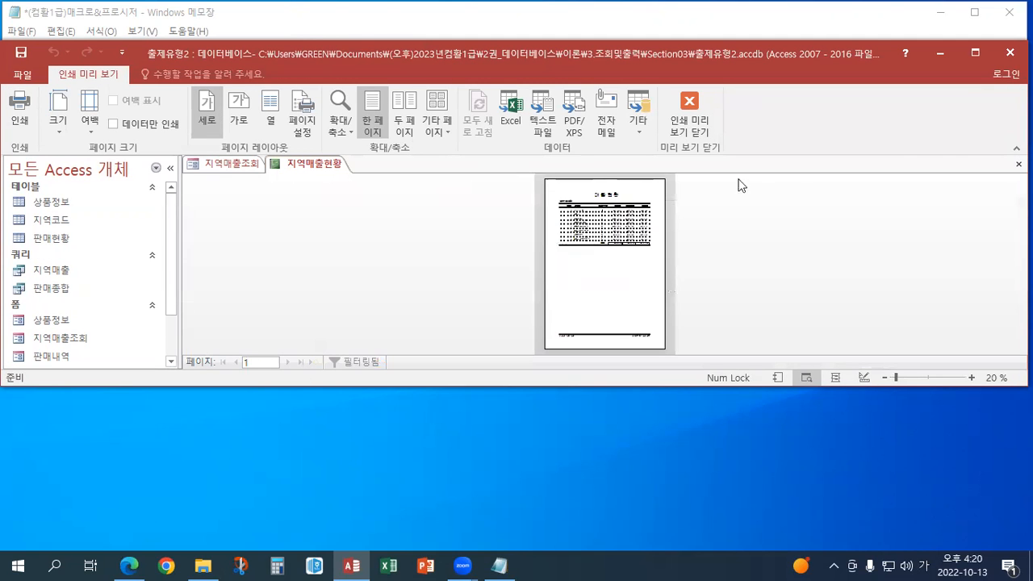
{"action": "left_click", "coordinate": [1018, 164]}
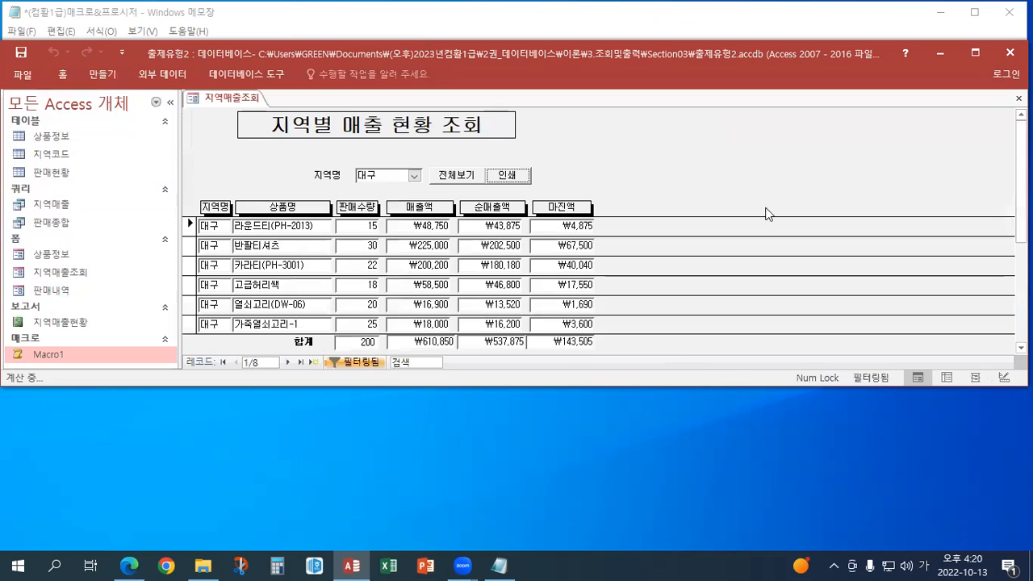
Choose 서울 as the 지역명, preview the report with the 인쇄 command at 100%, and close the preview
{"action": "left_click", "coordinate": [413, 175]}
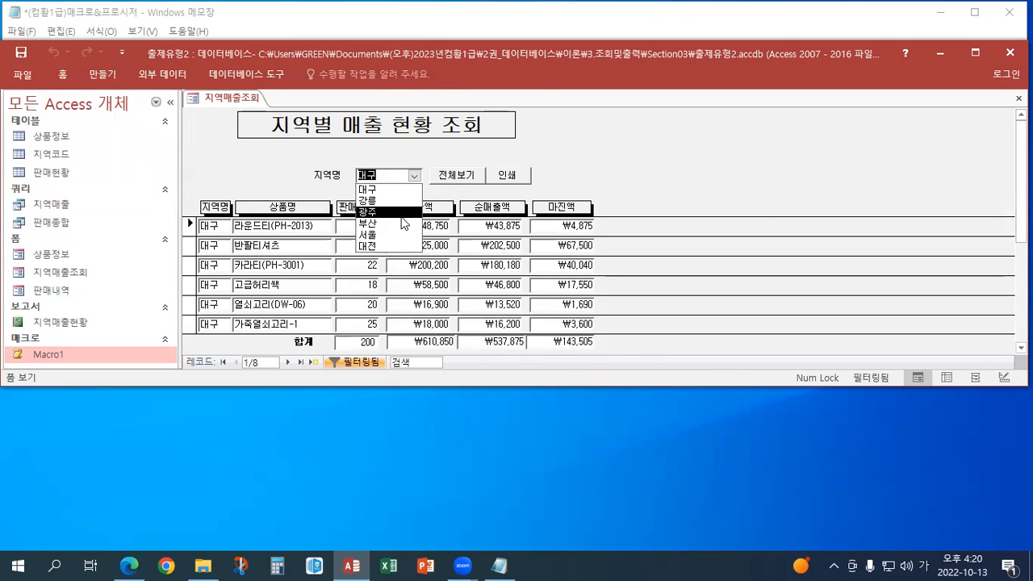
{"action": "left_click", "coordinate": [387, 234]}
{"action": "left_click", "coordinate": [519, 176]}
{"action": "left_click", "coordinate": [614, 216]}
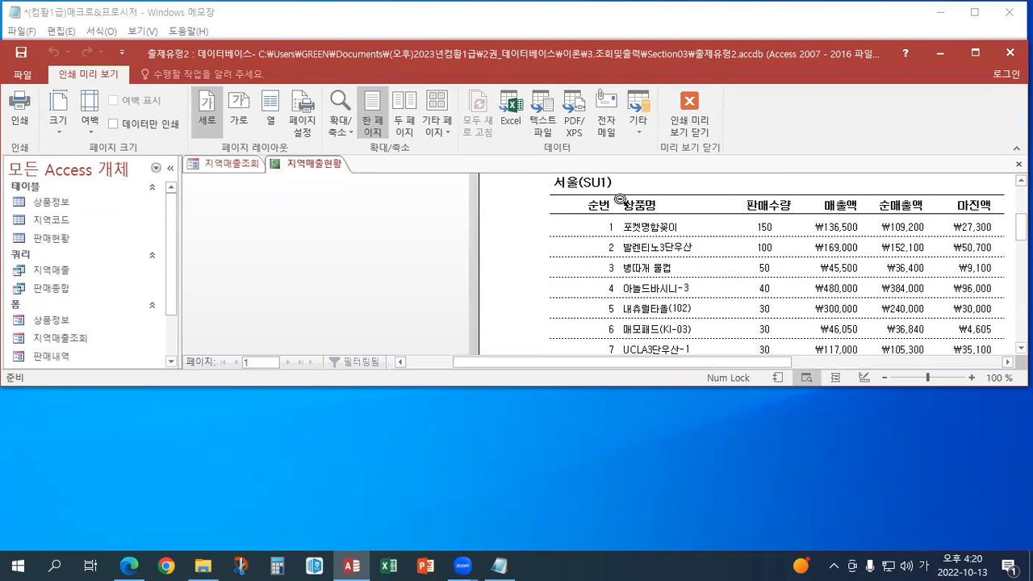
{"action": "left_click", "coordinate": [688, 112]}
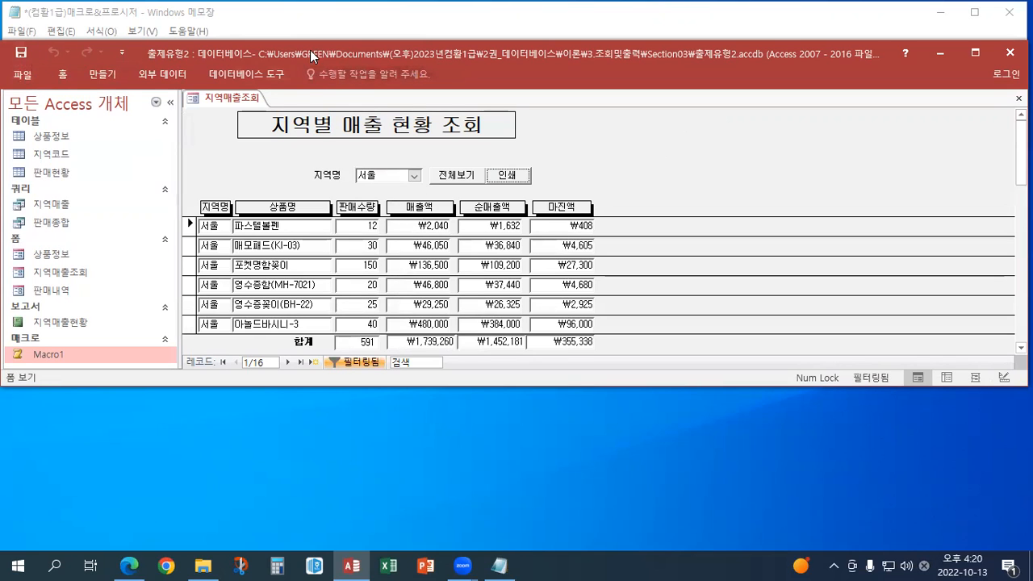
Move the database window down to uncover the notes, close the 지역매출조회 form, and save the notes file in Notepad
{"action": "left_click_drag", "start_coordinate": [308, 63], "coordinate": [308, 157]}
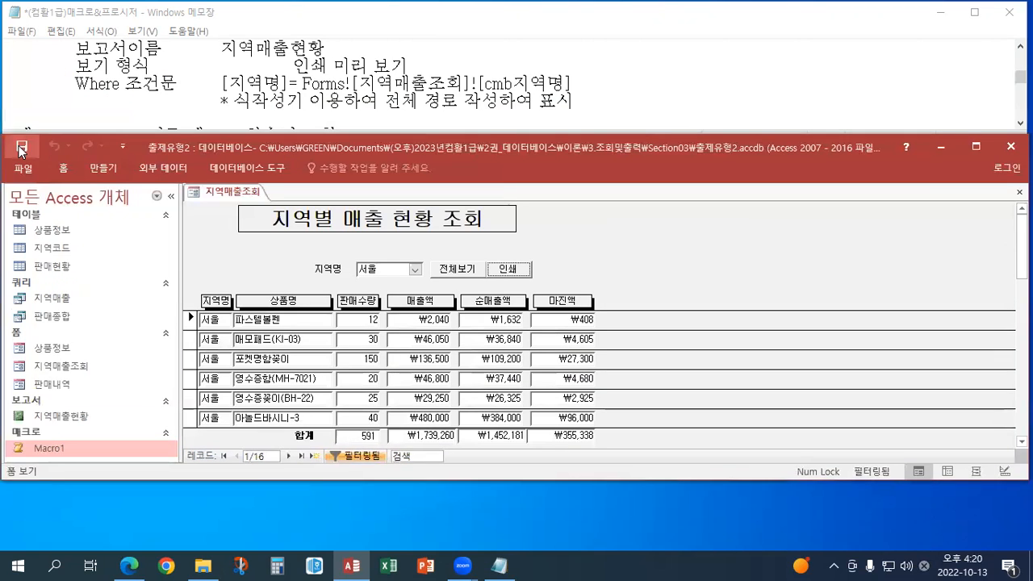
{"action": "left_click", "coordinate": [1019, 192]}
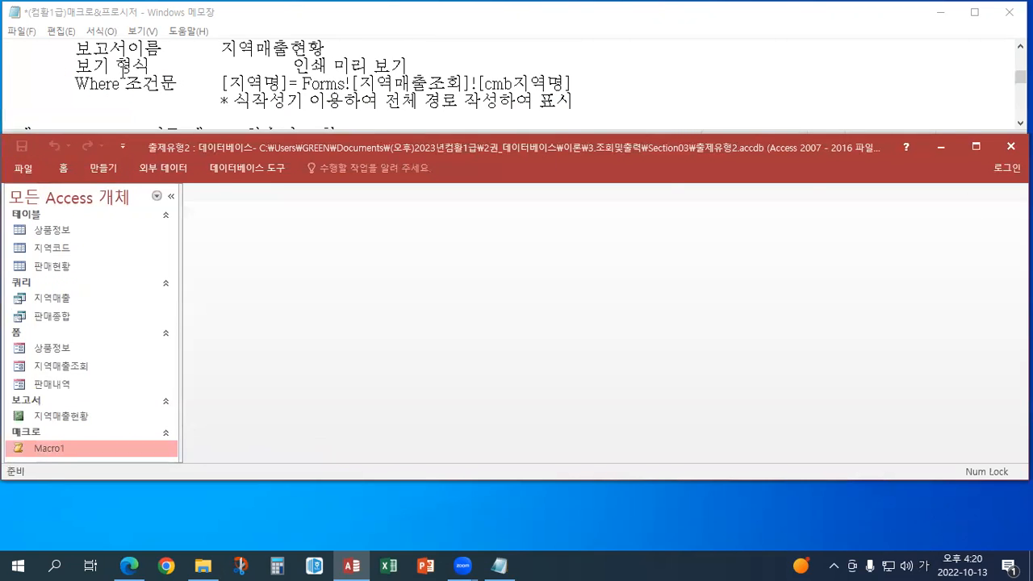
{"action": "left_click", "coordinate": [23, 30]}
{"action": "left_click", "coordinate": [42, 98]}
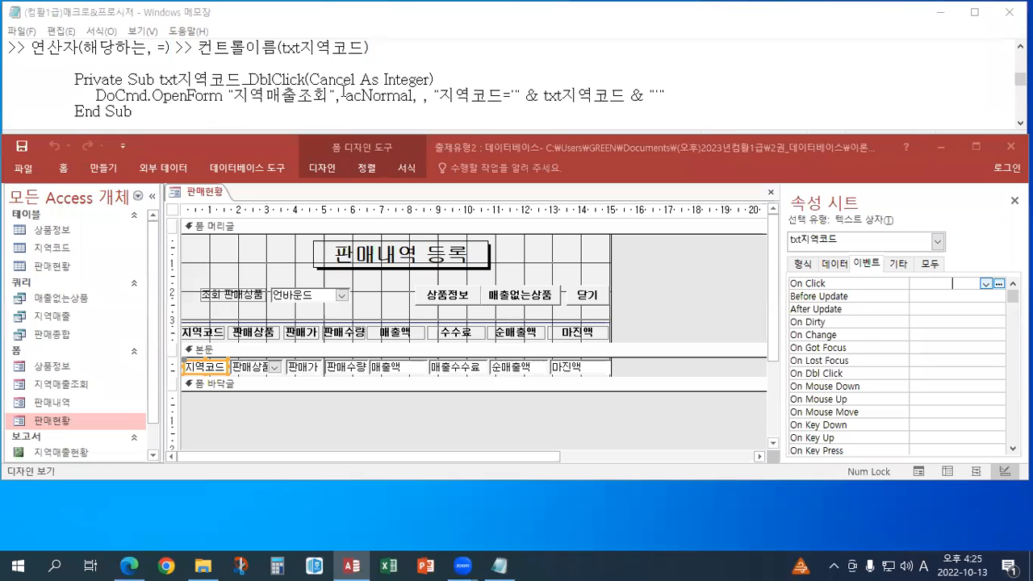
Review the 출제유형2-2 entry in the Notepad notes and highlight its 더블클릭(DBL_Click) event
{"action": "left_click", "coordinate": [343, 91]}
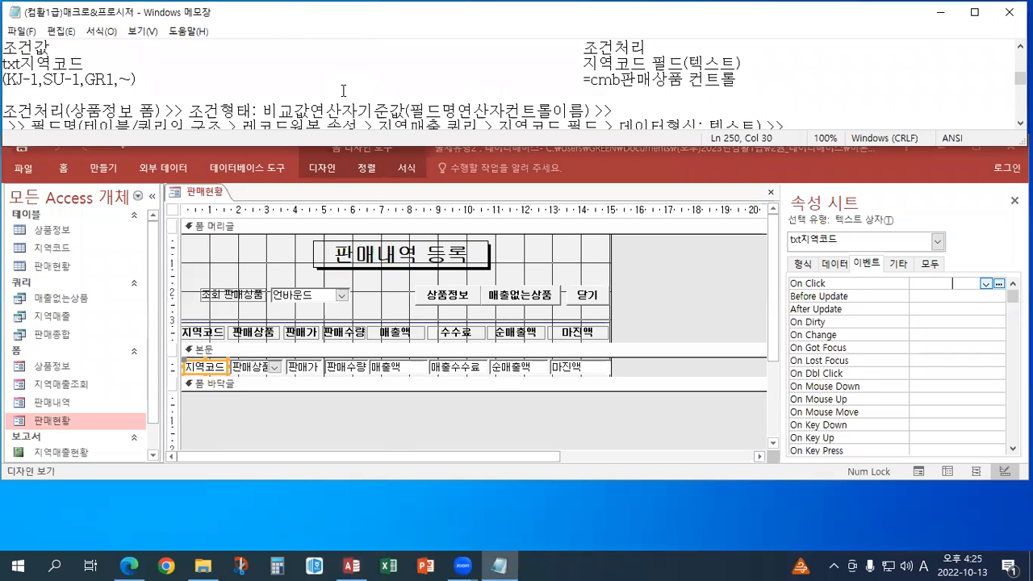
{"action": "scroll", "coordinate": [343, 90], "scroll_direction": "down", "scroll_amount": 3}
{"action": "scroll", "coordinate": [343, 91], "scroll_direction": "up", "scroll_amount": 1}
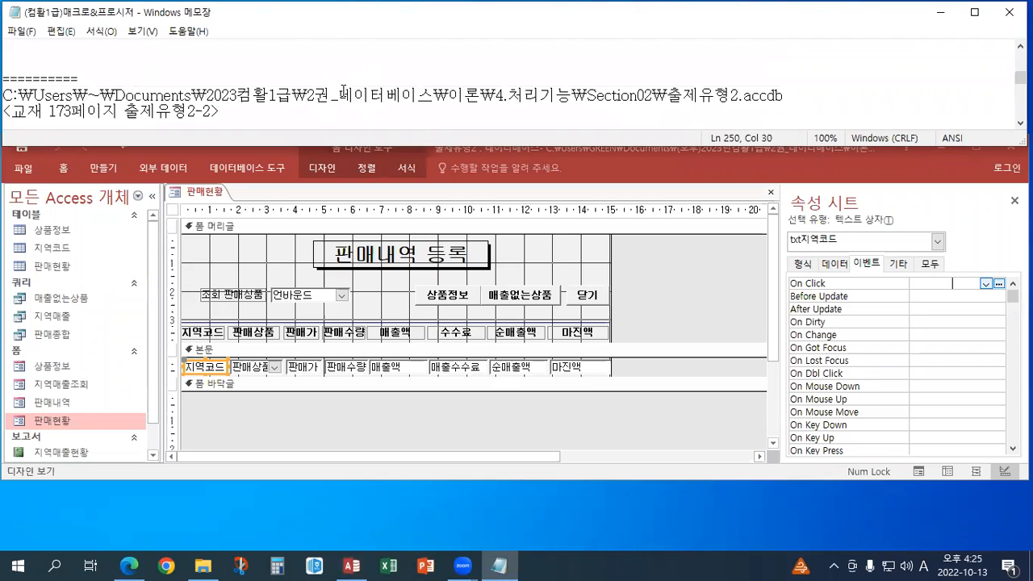
{"action": "scroll", "coordinate": [343, 90], "scroll_direction": "down", "scroll_amount": 1}
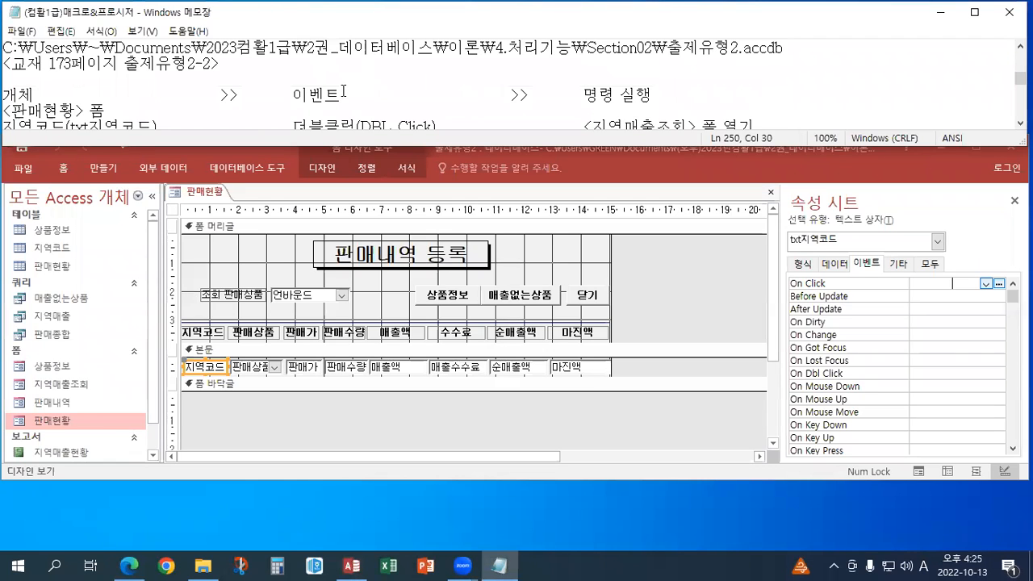
{"action": "scroll", "coordinate": [343, 90], "scroll_direction": "down", "scroll_amount": 1}
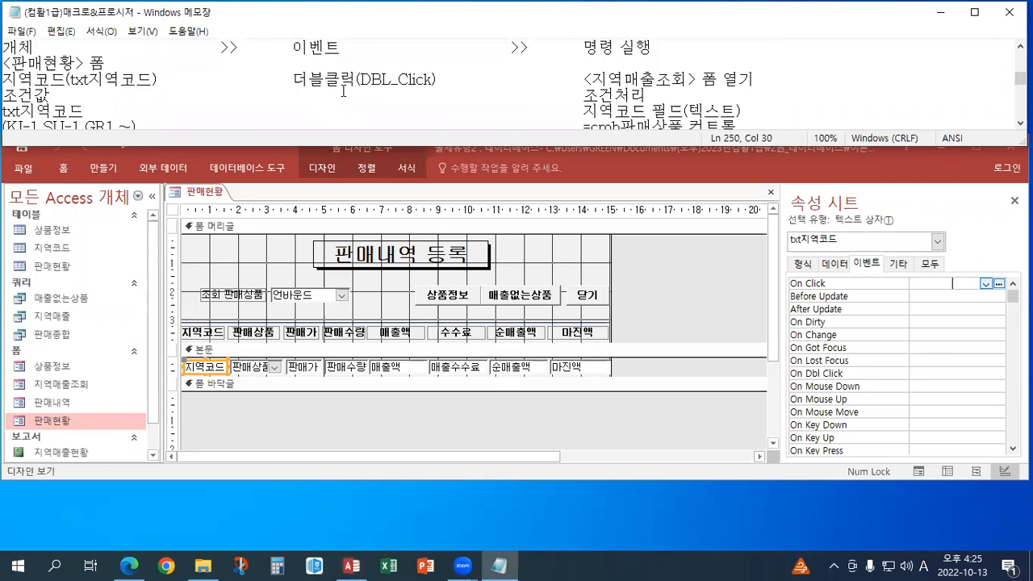
{"action": "left_click_drag", "start_coordinate": [291, 79], "coordinate": [442, 79]}
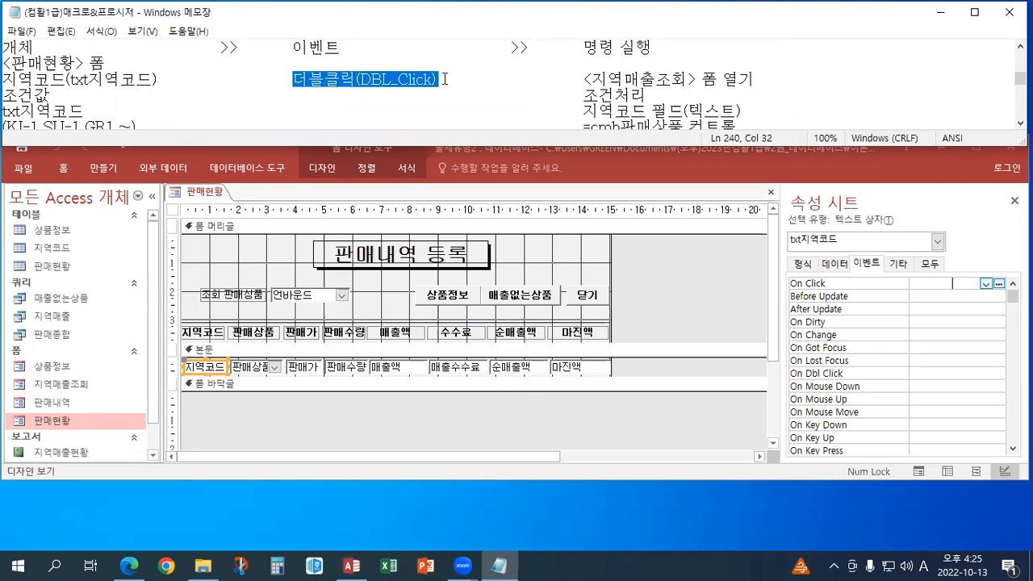
Maximize the notes and examine the 이벤트 종류 section, highlighting Click, Dbl Click and the rule about showing event names
{"action": "double_click", "coordinate": [337, 18]}
{"action": "scroll", "coordinate": [312, 228], "scroll_direction": "down", "scroll_amount": 15}
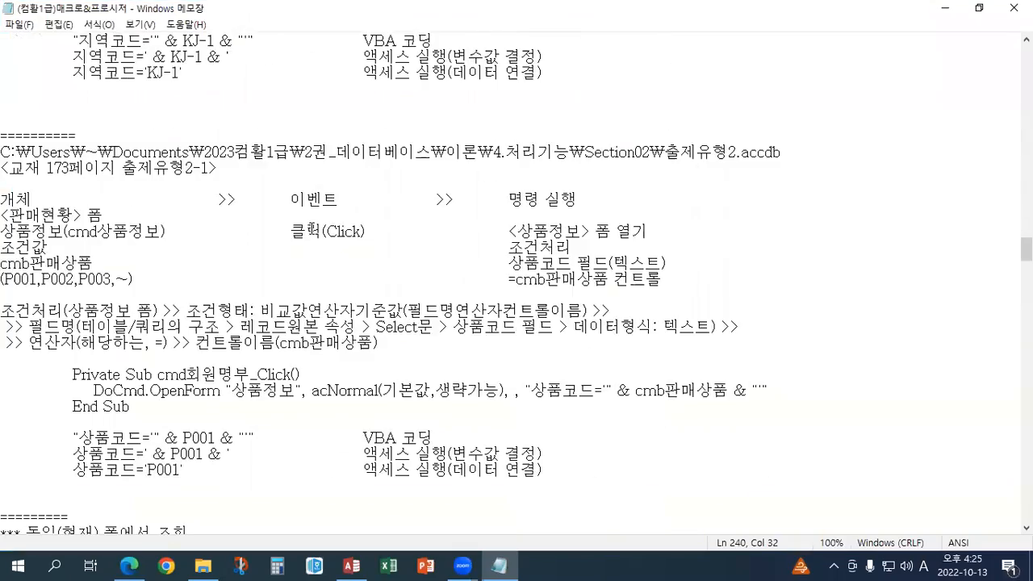
{"action": "scroll", "coordinate": [311, 228], "scroll_direction": "down", "scroll_amount": 20}
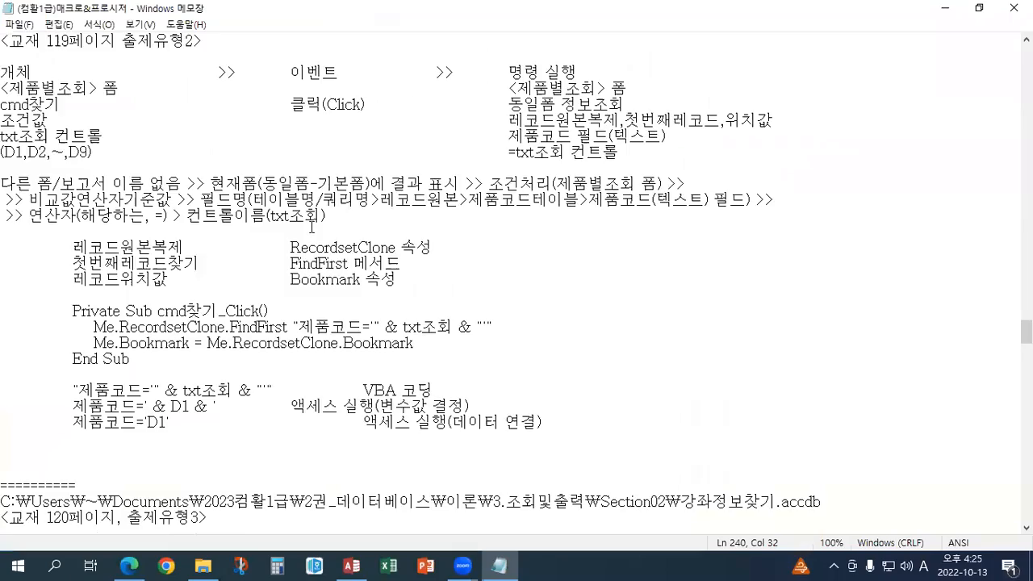
{"action": "scroll", "coordinate": [314, 223], "scroll_direction": "down", "scroll_amount": 20}
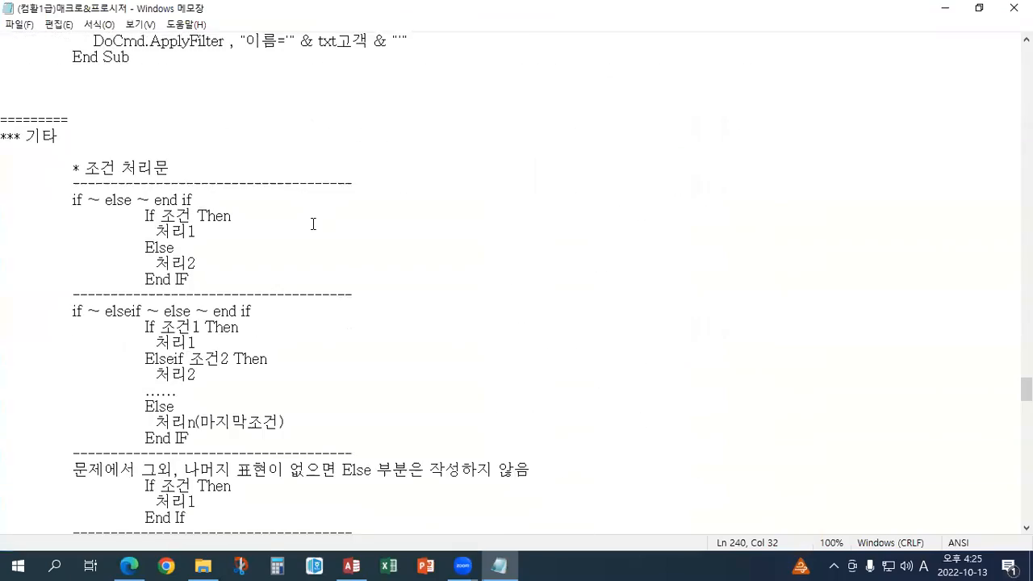
{"action": "scroll", "coordinate": [313, 224], "scroll_direction": "down", "scroll_amount": 5}
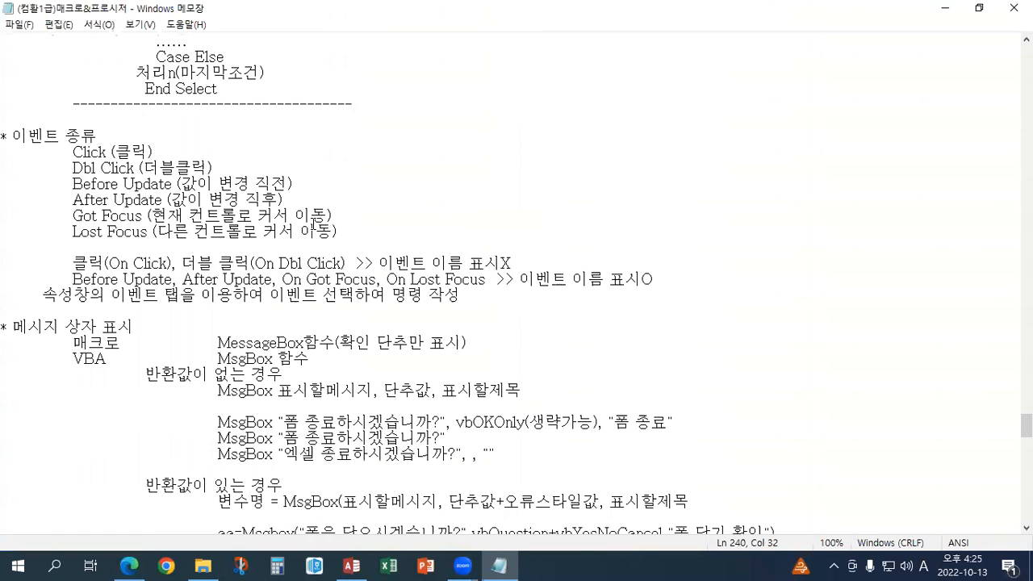
{"action": "left_click_drag", "start_coordinate": [71, 151], "coordinate": [121, 152]}
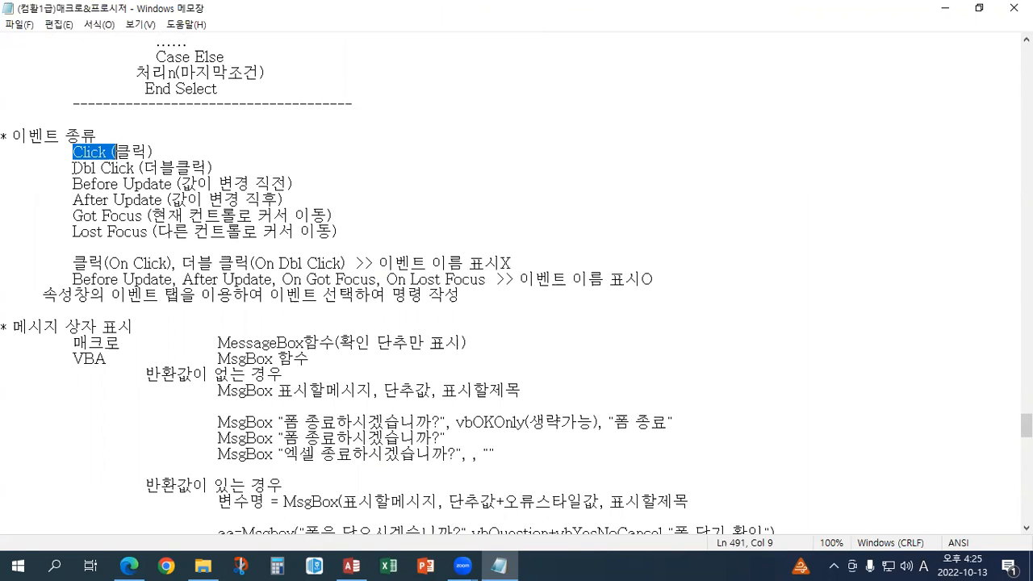
{"action": "left_click_drag", "start_coordinate": [72, 167], "coordinate": [130, 168]}
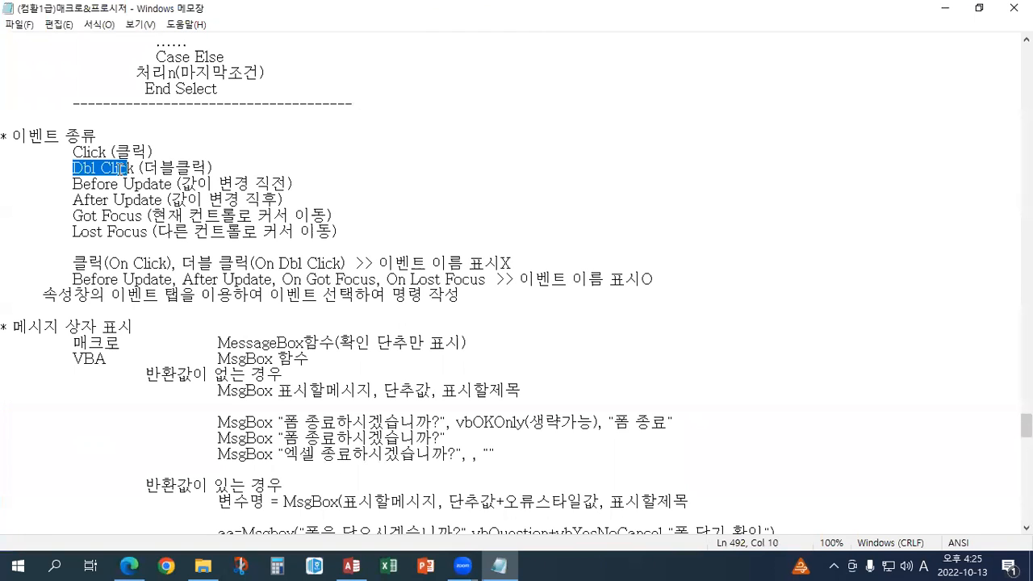
{"action": "left_click_drag", "start_coordinate": [73, 152], "coordinate": [125, 168]}
{"action": "left_click", "coordinate": [110, 184]}
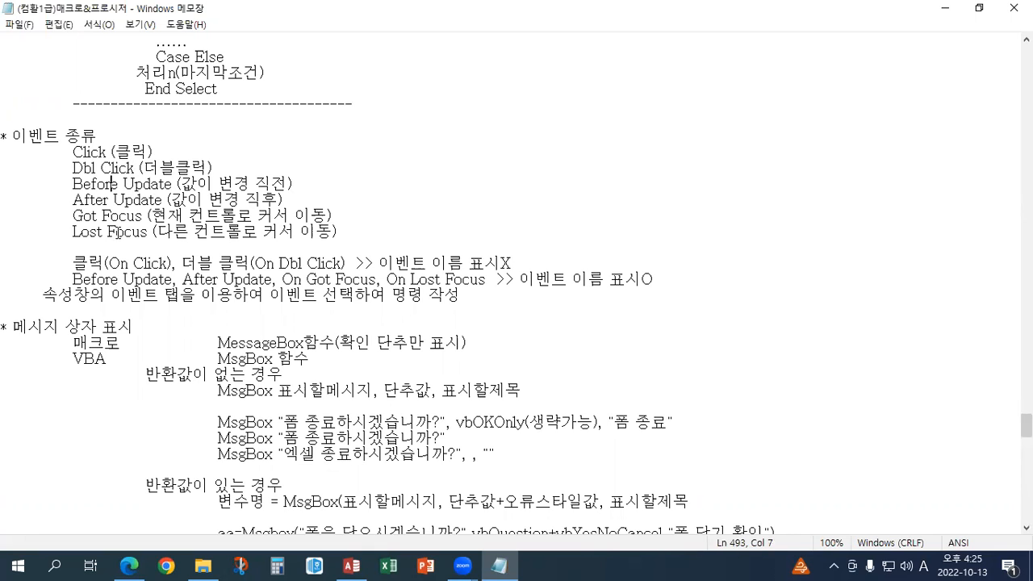
{"action": "left_click_drag", "start_coordinate": [89, 263], "coordinate": [348, 265]}
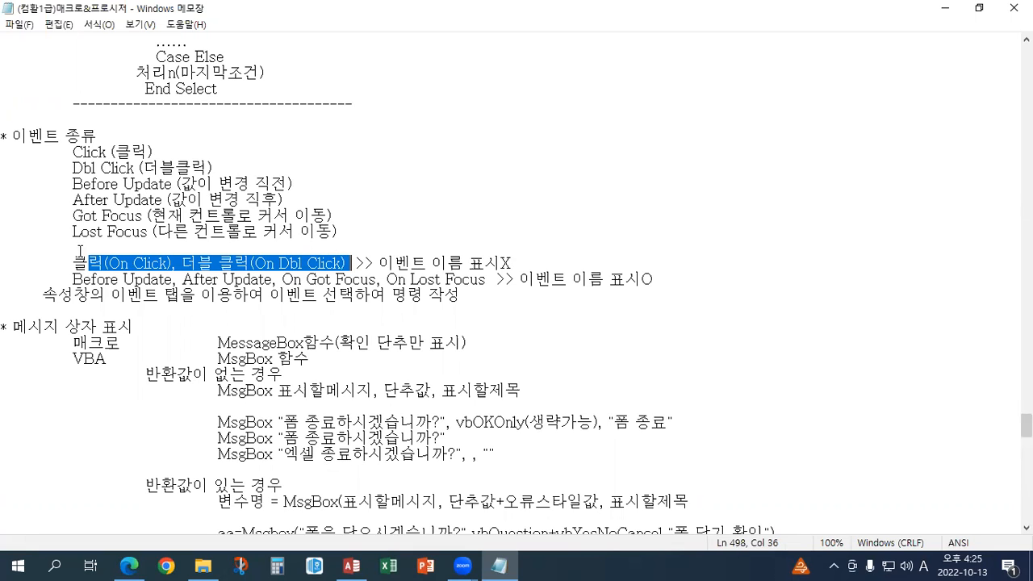
{"action": "left_click_drag", "start_coordinate": [395, 263], "coordinate": [468, 263]}
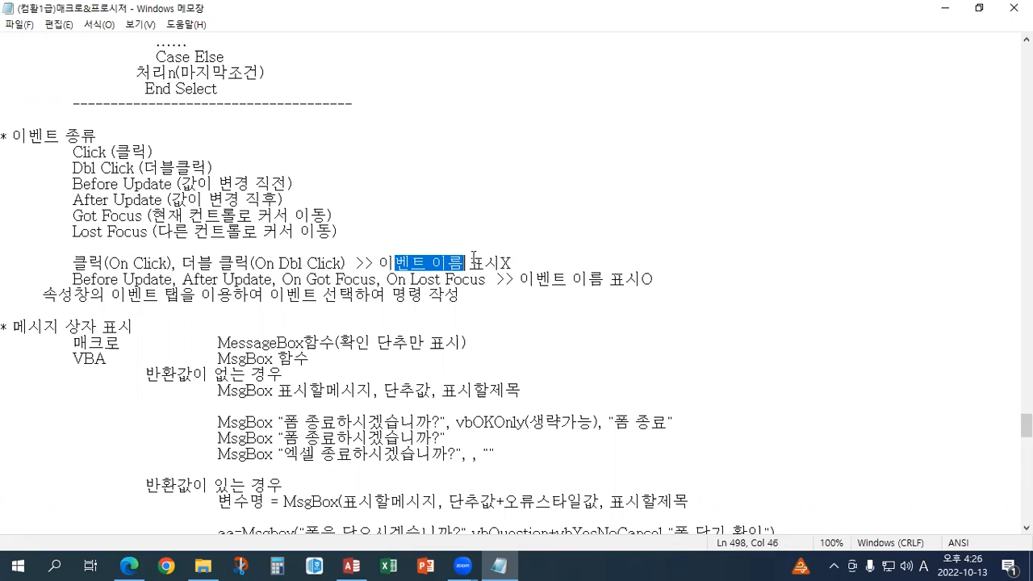
{"action": "left_click", "coordinate": [447, 263]}
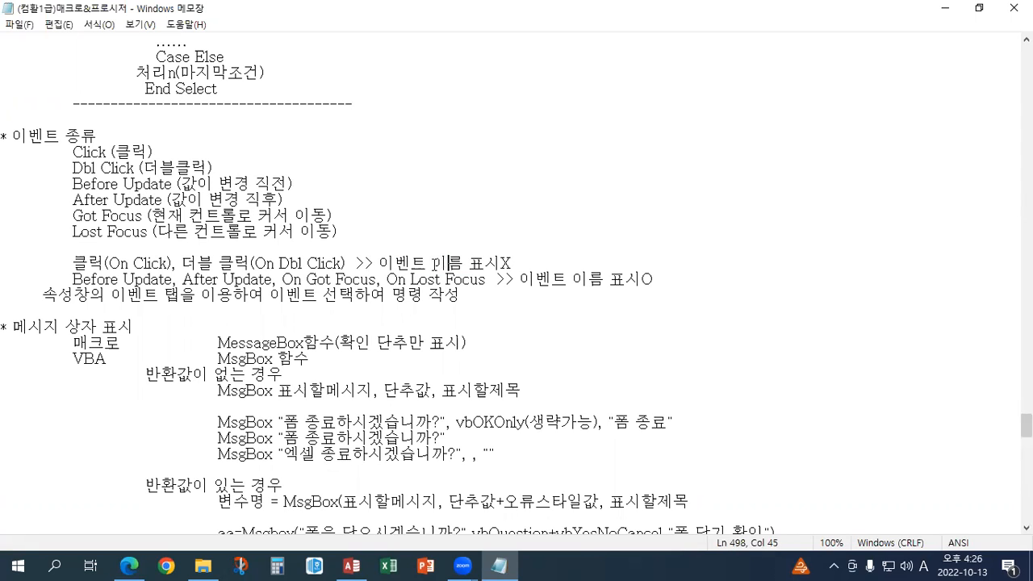
{"action": "left_click", "coordinate": [148, 263]}
{"action": "left_click", "coordinate": [304, 263]}
Restore the notes to the smaller window and return to the txt지역코드_DblClick procedure with its DoCmd.OpenForm line
{"action": "scroll", "coordinate": [312, 263], "scroll_direction": "up", "scroll_amount": 20}
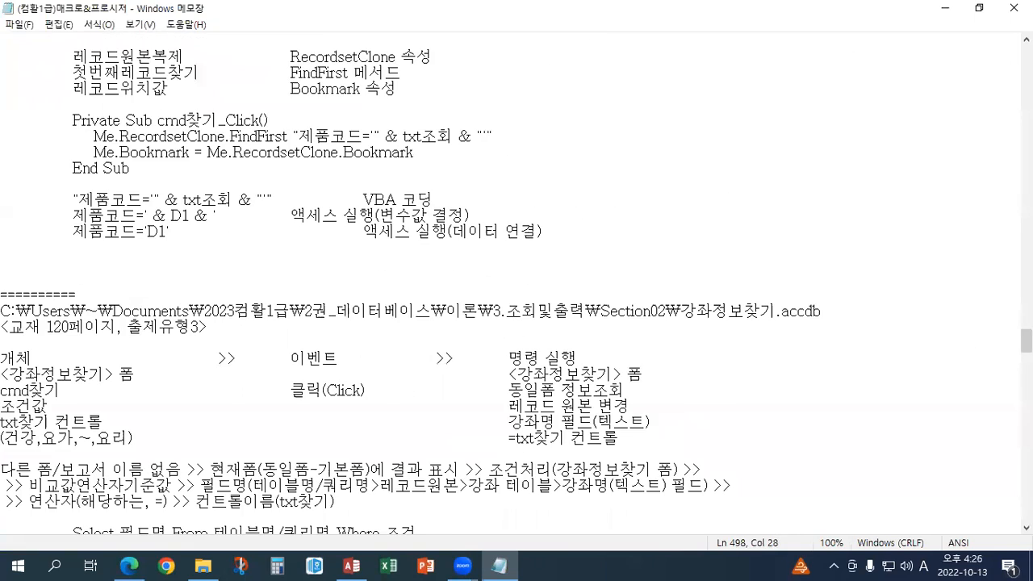
{"action": "left_click", "coordinate": [979, 7]}
{"action": "scroll", "coordinate": [273, 98], "scroll_direction": "up", "scroll_amount": 5}
{"action": "scroll", "coordinate": [274, 98], "scroll_direction": "up", "scroll_amount": 10}
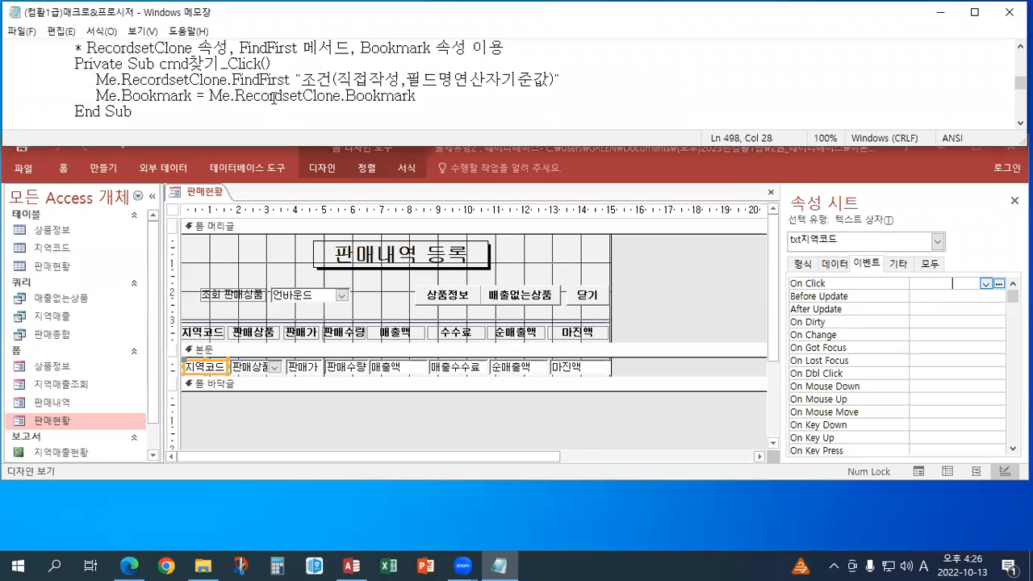
{"action": "scroll", "coordinate": [274, 97], "scroll_direction": "up", "scroll_amount": 6}
{"action": "scroll", "coordinate": [273, 97], "scroll_direction": "up", "scroll_amount": 1}
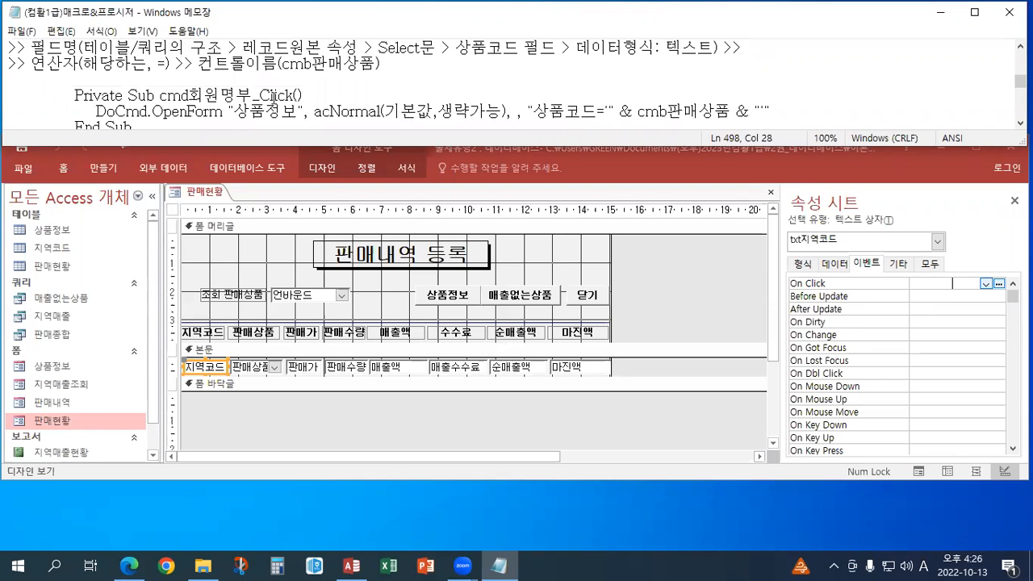
{"action": "scroll", "coordinate": [273, 98], "scroll_direction": "up", "scroll_amount": 8}
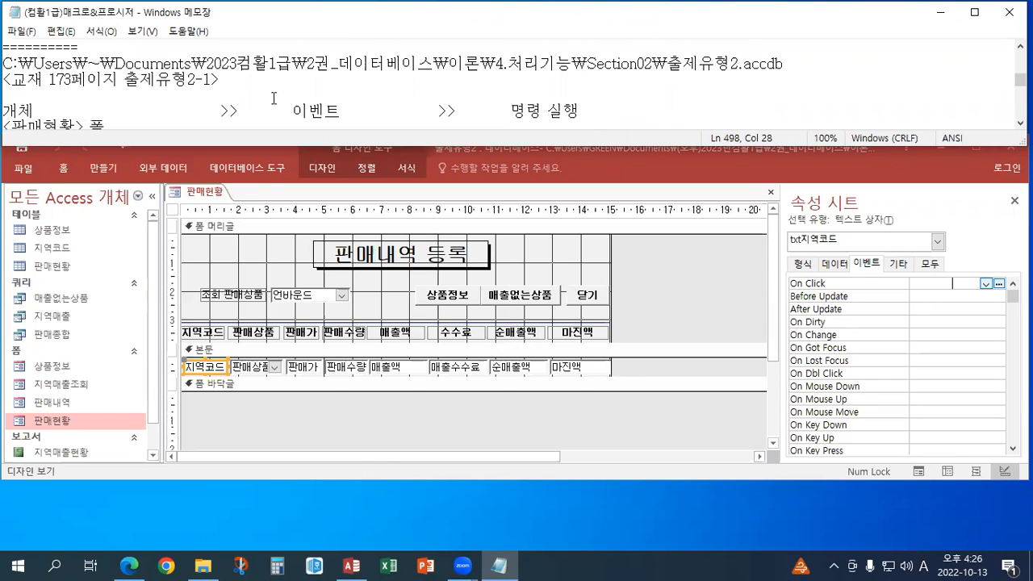
{"action": "scroll", "coordinate": [273, 97], "scroll_direction": "down", "scroll_amount": 6}
{"action": "scroll", "coordinate": [273, 98], "scroll_direction": "up", "scroll_amount": 2}
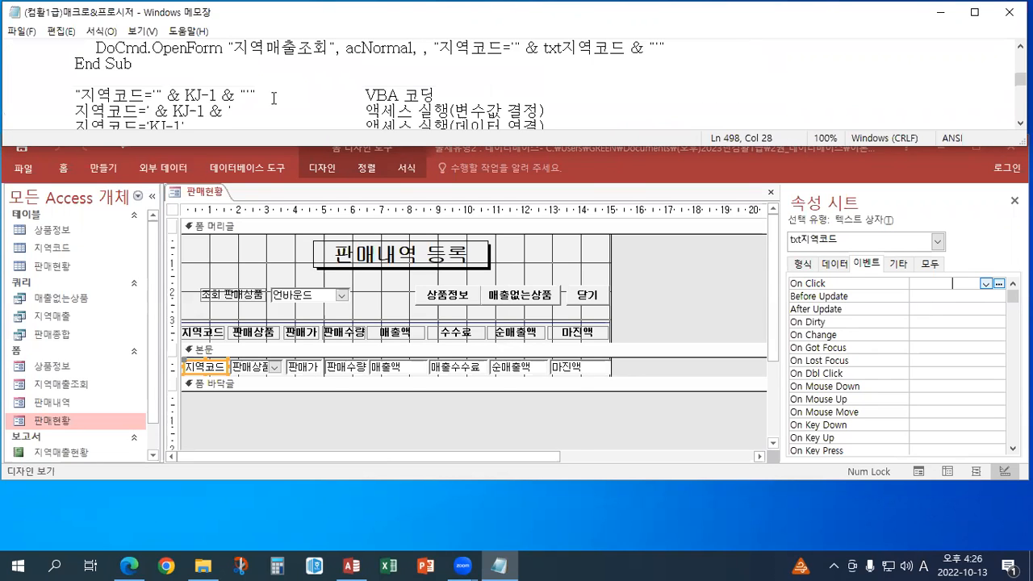
{"action": "left_click", "coordinate": [274, 98]}
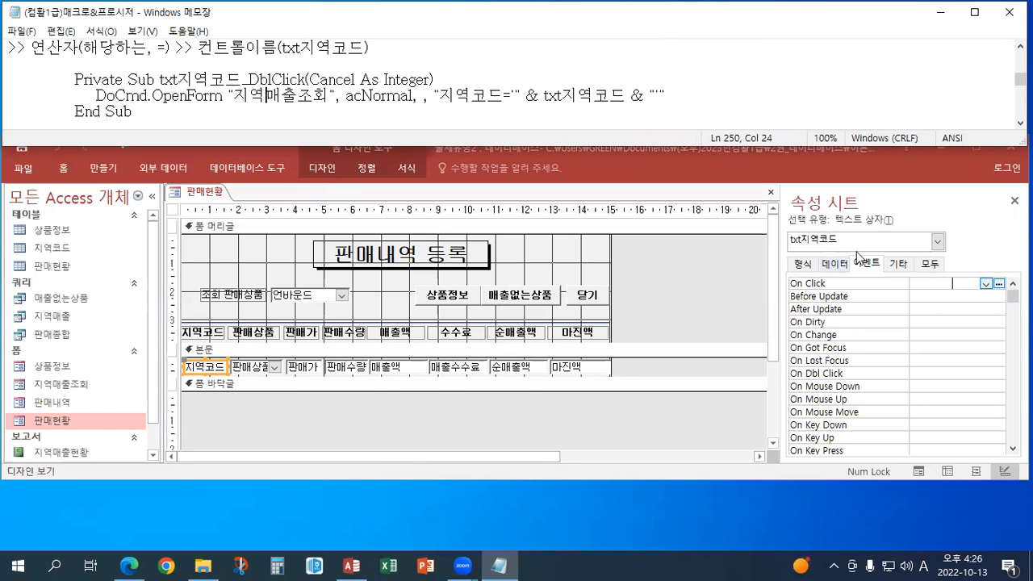
Create an event procedure with the code builder for the On Dbl Click event of txt지역코드
{"action": "left_click", "coordinate": [904, 347]}
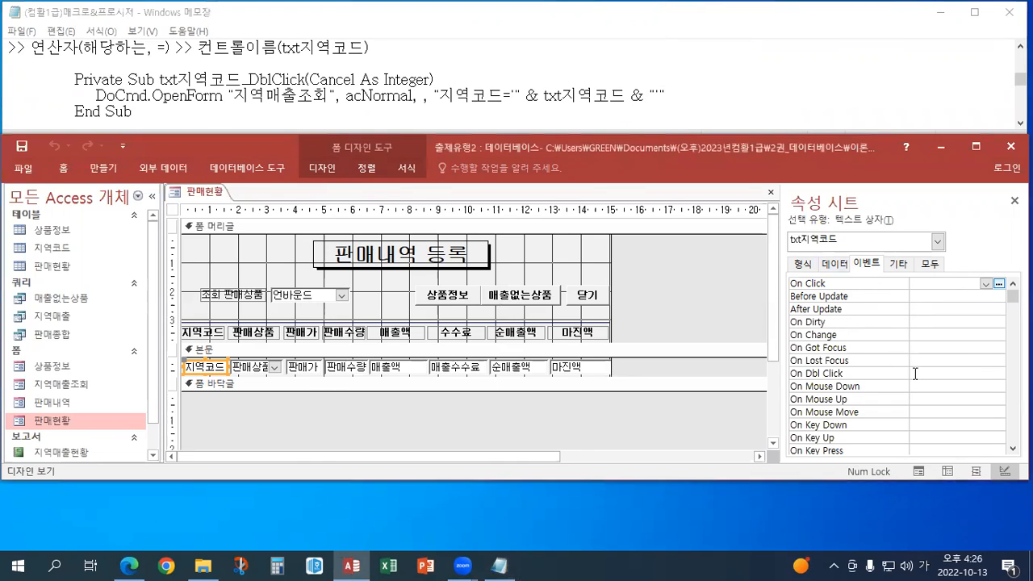
{"action": "left_click", "coordinate": [915, 373]}
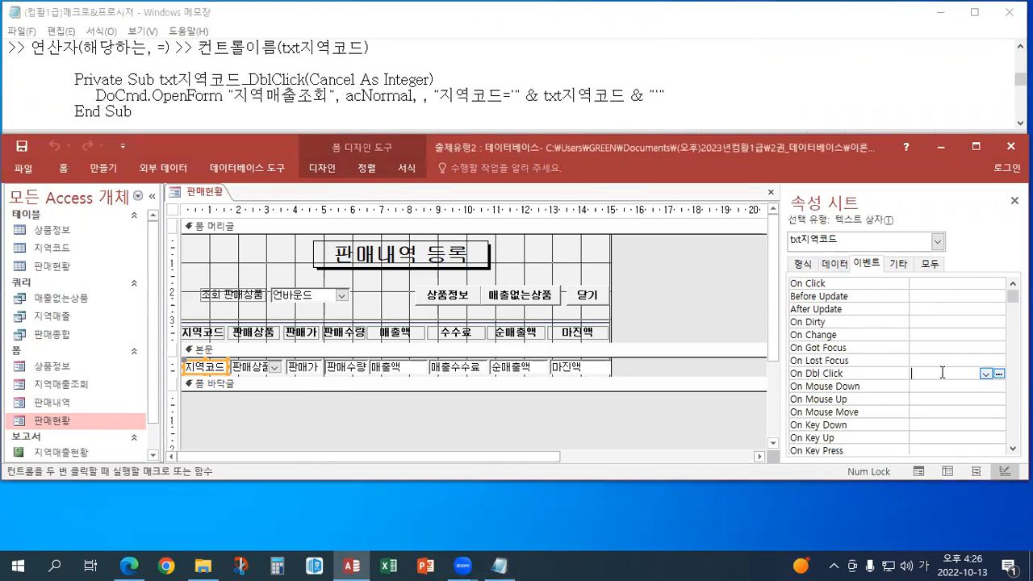
{"action": "left_click", "coordinate": [998, 372]}
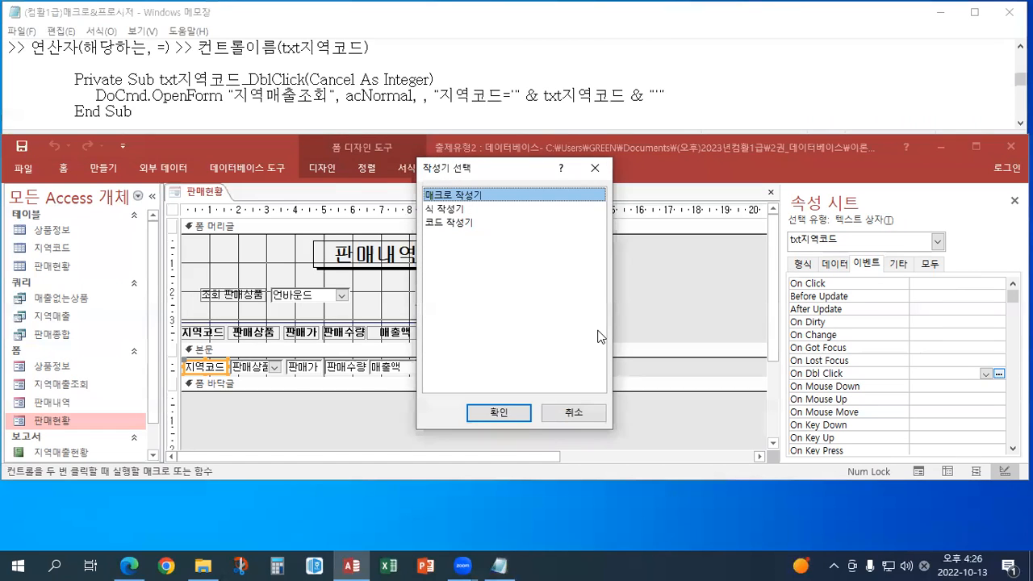
{"action": "left_click", "coordinate": [464, 222]}
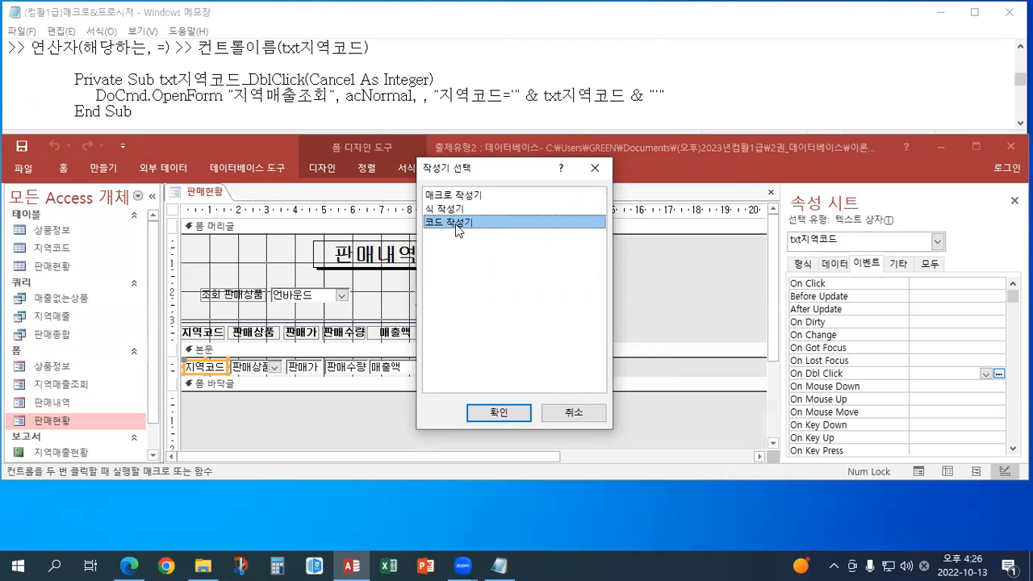
{"action": "double_click", "coordinate": [454, 223]}
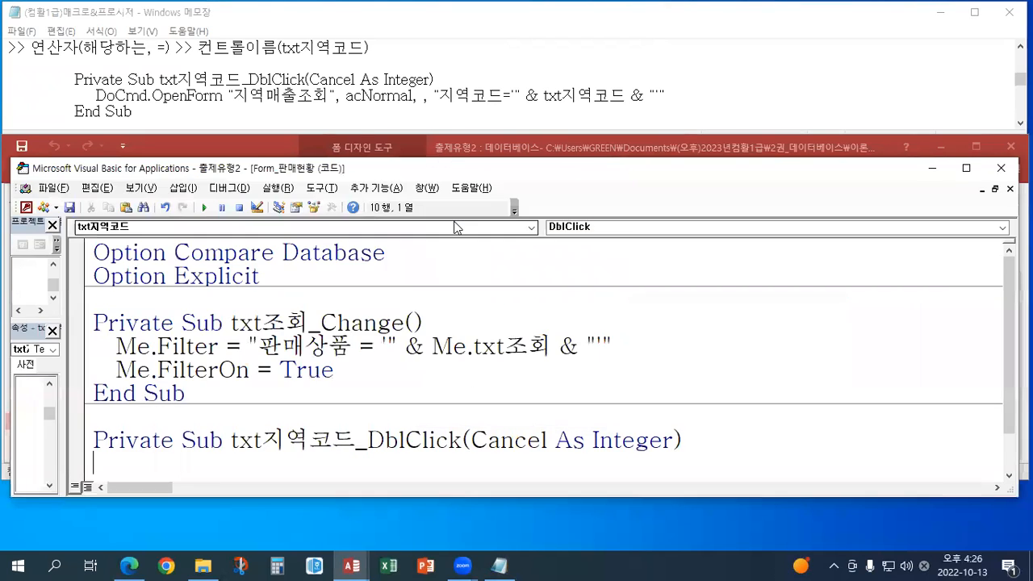
Start a docmd.OpenForm statement in the txt지역코드_DblClick procedure, with "지역매출조회" as the form name
{"action": "scroll", "coordinate": [480, 326], "scroll_direction": "down", "scroll_amount": 1}
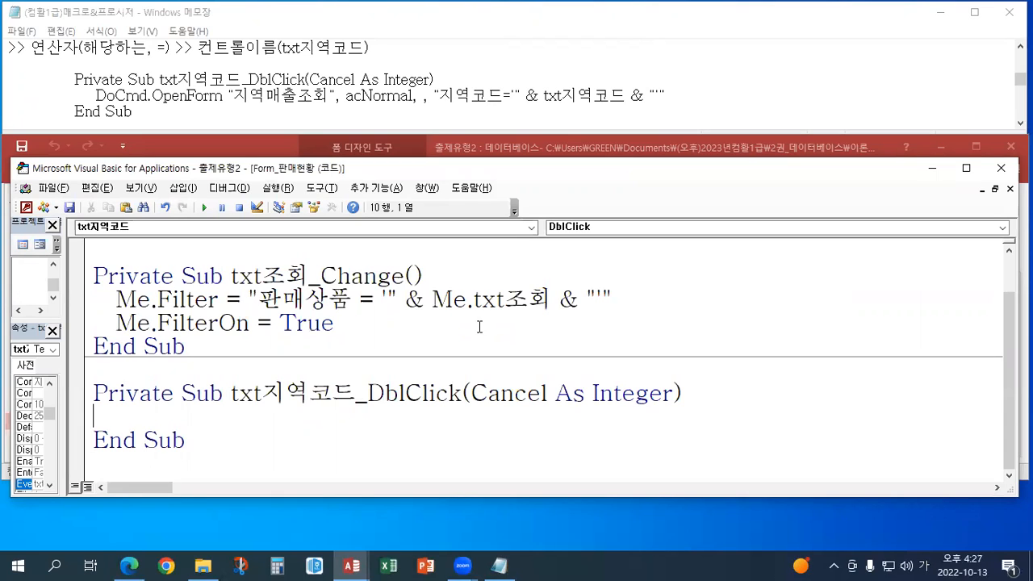
{"action": "key", "text": "Return"}
{"action": "key", "text": "Return"}
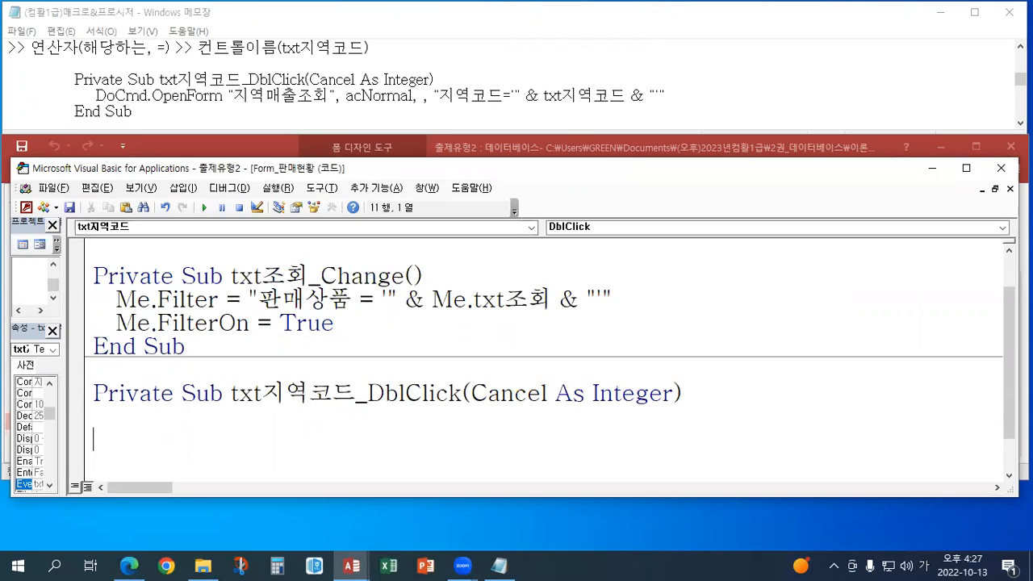
{"action": "scroll", "coordinate": [486, 329], "scroll_direction": "down", "scroll_amount": 1}
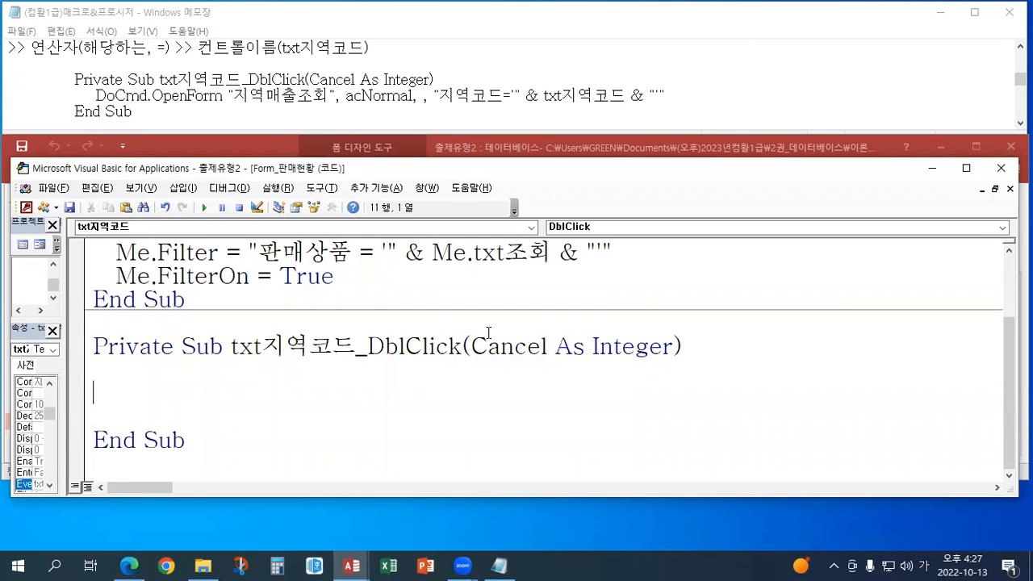
{"action": "type", "text": "ㅇ"}
{"action": "key", "text": "BackSpace"}
{"action": "key", "text": "Hangul"}
{"action": "type", "text": "docmd."}
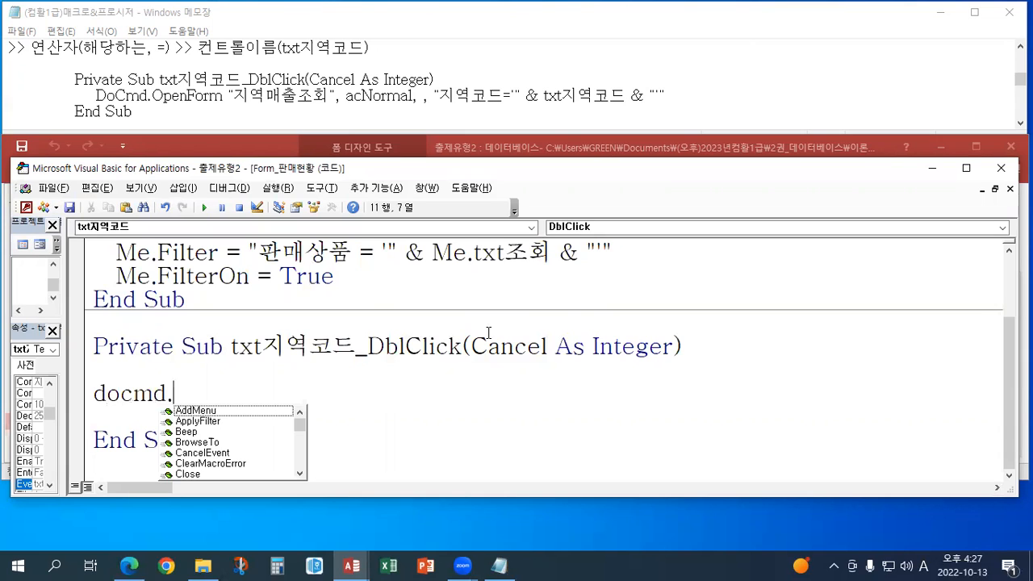
{"action": "type", "text": "ope"}
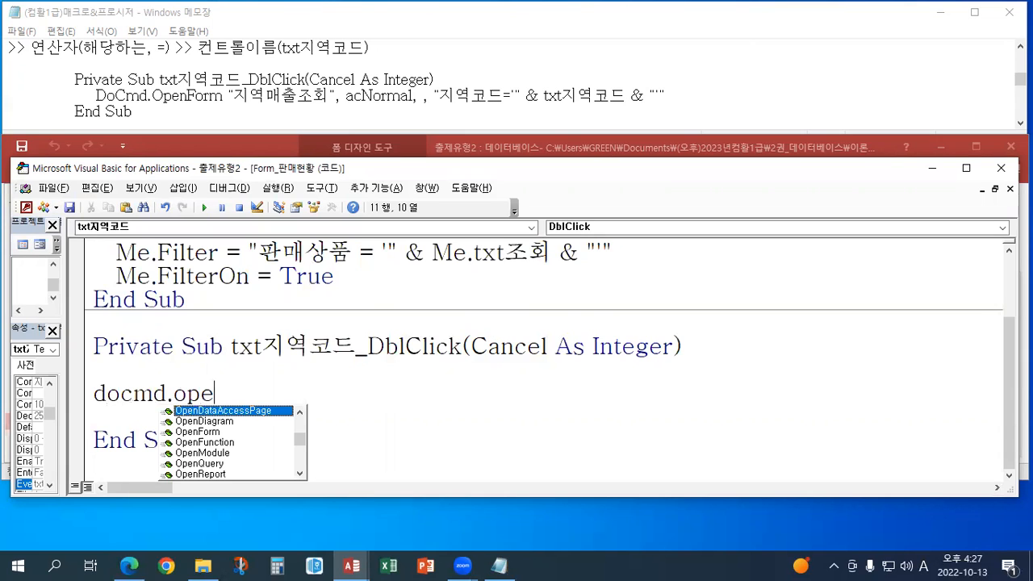
{"action": "type", "text": "nform"}
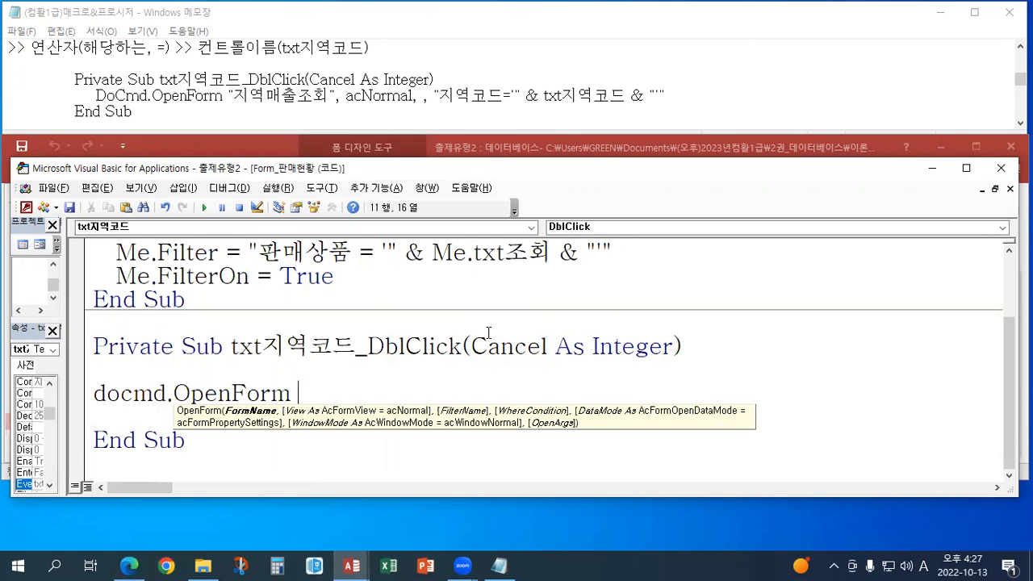
{"action": "type", "text": " \"지"}
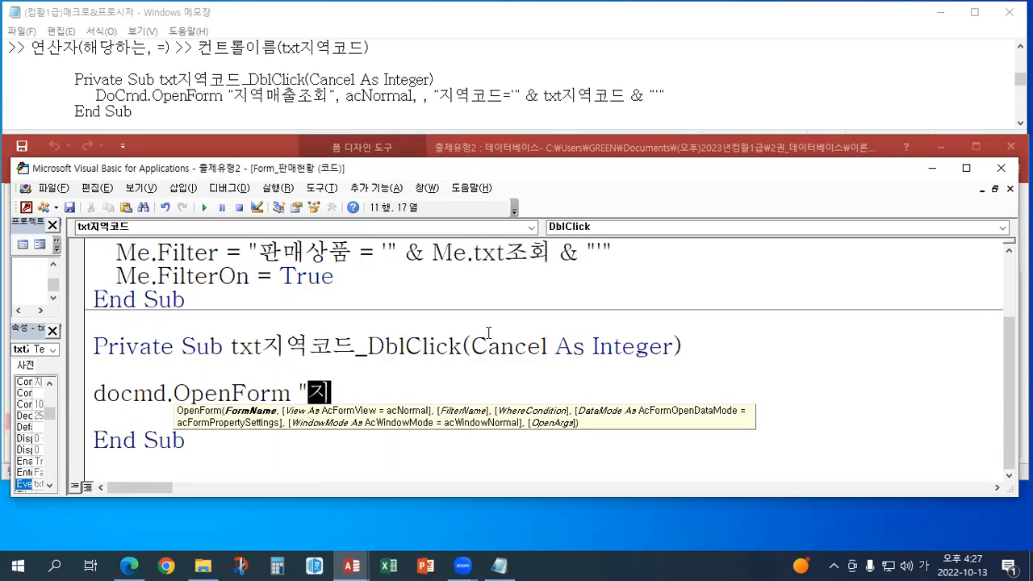
{"action": "type", "text": "역매출조회"}
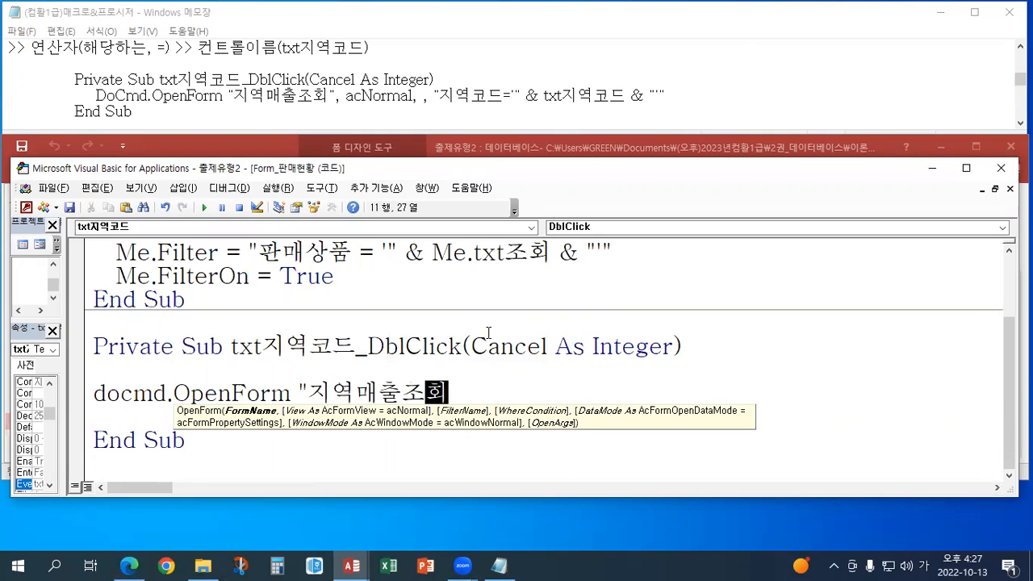
Give the OpenForm statement the acNormal view and skip its filter name argument
{"action": "type", "text": "\","}
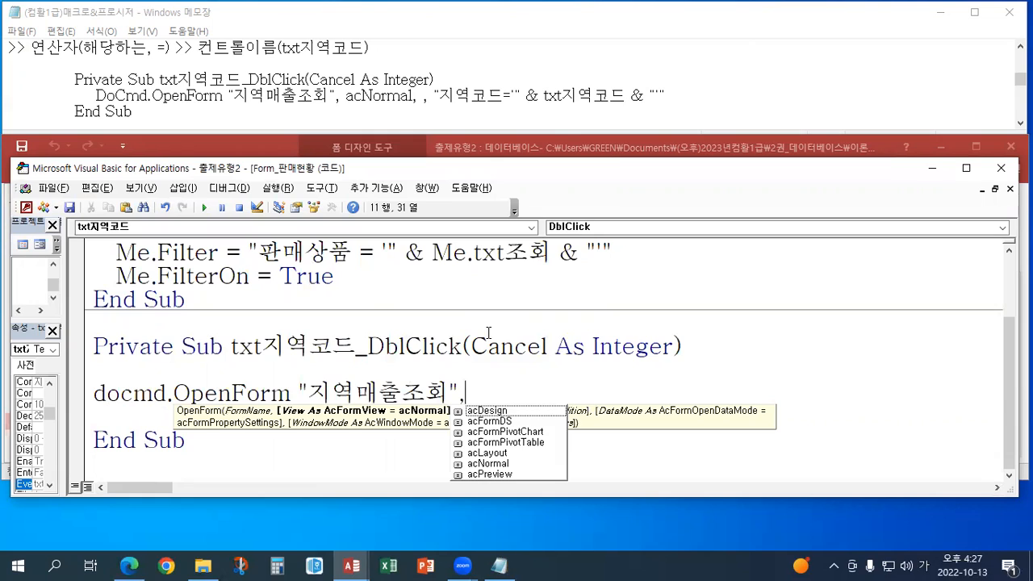
{"action": "type", "text": "a"}
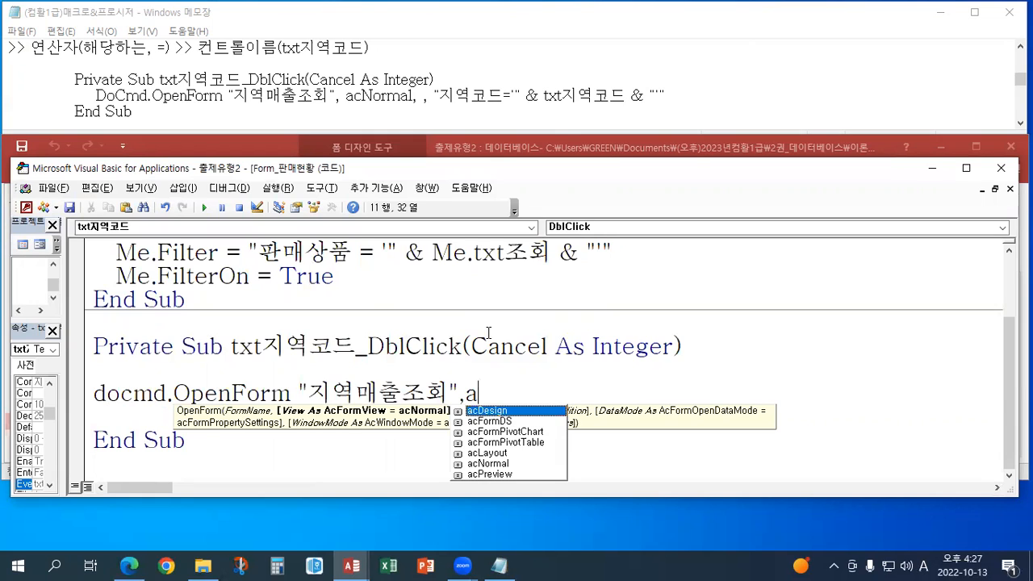
{"action": "type", "text": "cnormal"}
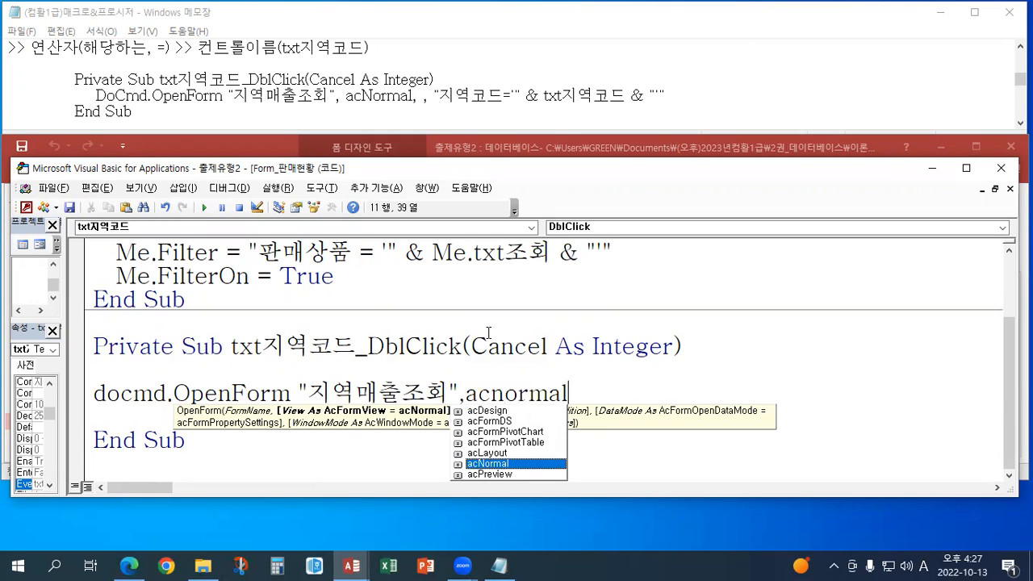
{"action": "type", "text": ",,"}
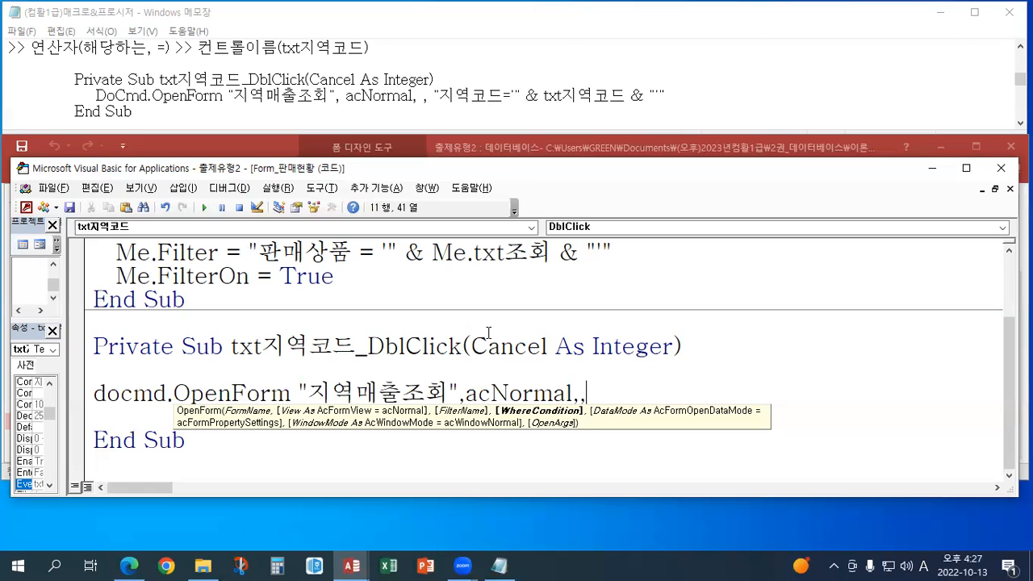
Enter 지역코드=txt지역코드 as the where condition of the OpenForm statement
{"action": "type", "text": "wl"}
{"action": "key", "text": "BackSpace"}
{"action": "key", "text": "BackSpace"}
{"action": "key", "text": "Hangul"}
{"action": "type", "text": "ㅈㅣㅇㄱㅕ"}
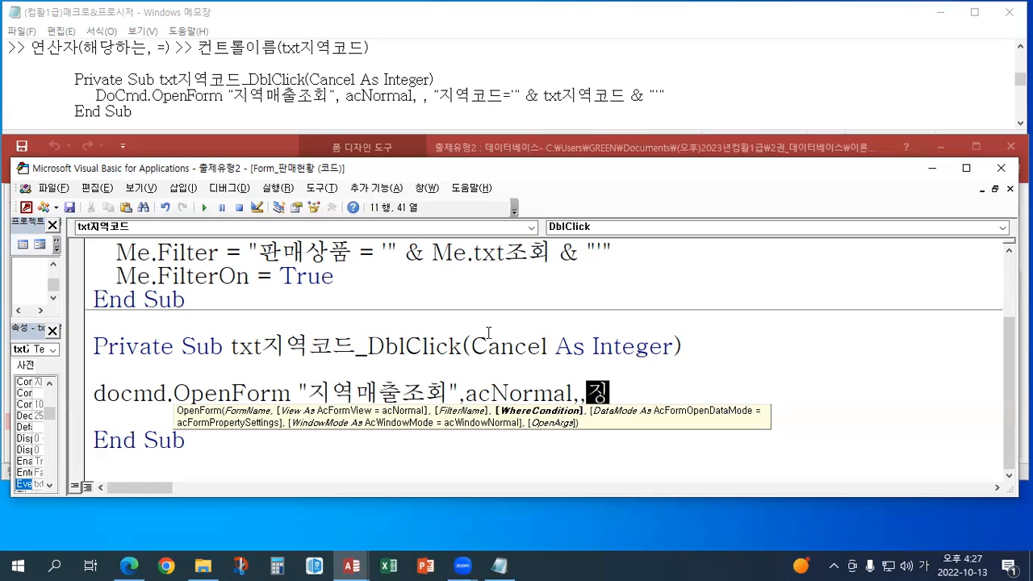
{"action": "key", "text": "BackSpace"}
{"action": "key", "text": "BackSpace"}
{"action": "key", "text": "BackSpace"}
{"action": "type", "text": "ㅈㅣㅇㅕㄱㅋㅗㄷㅡ"}
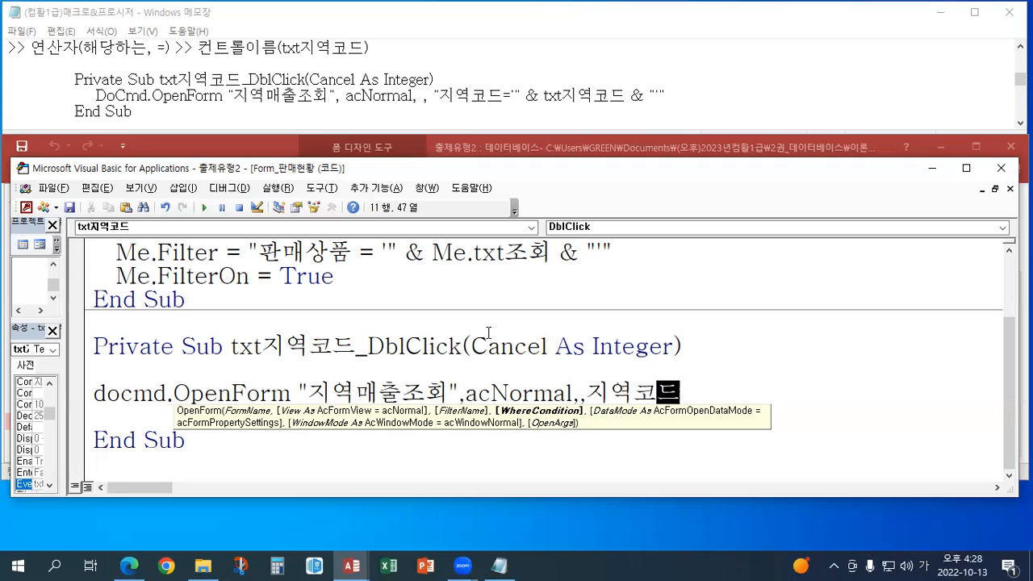
{"action": "type", "text": "="}
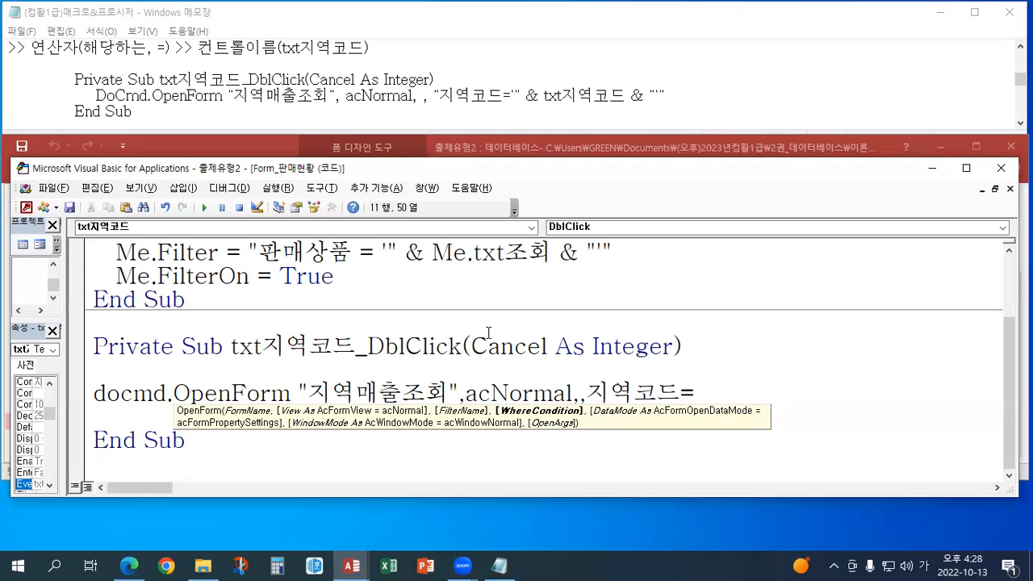
{"action": "key", "text": "Hangul"}
{"action": "type", "text": "txt"}
{"action": "key", "text": "Hangul"}
{"action": "type", "text": "징"}
{"action": "type", "text": "역코드"}
Enclose txt지역코드 in apostrophes within the OpenForm where condition
{"action": "left_click", "coordinate": [692, 393]}
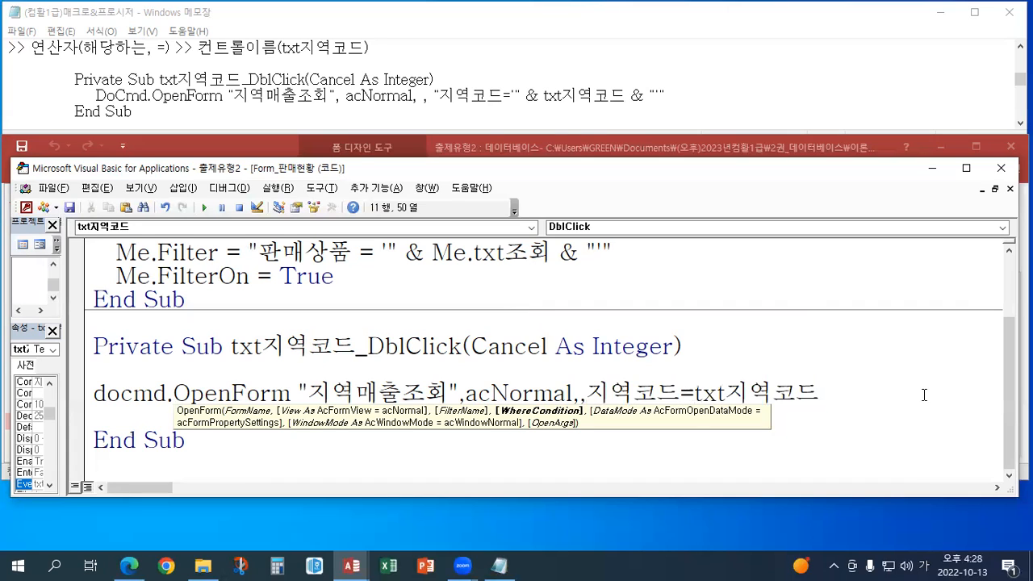
{"action": "left_click_drag", "start_coordinate": [680, 394], "coordinate": [584, 396]}
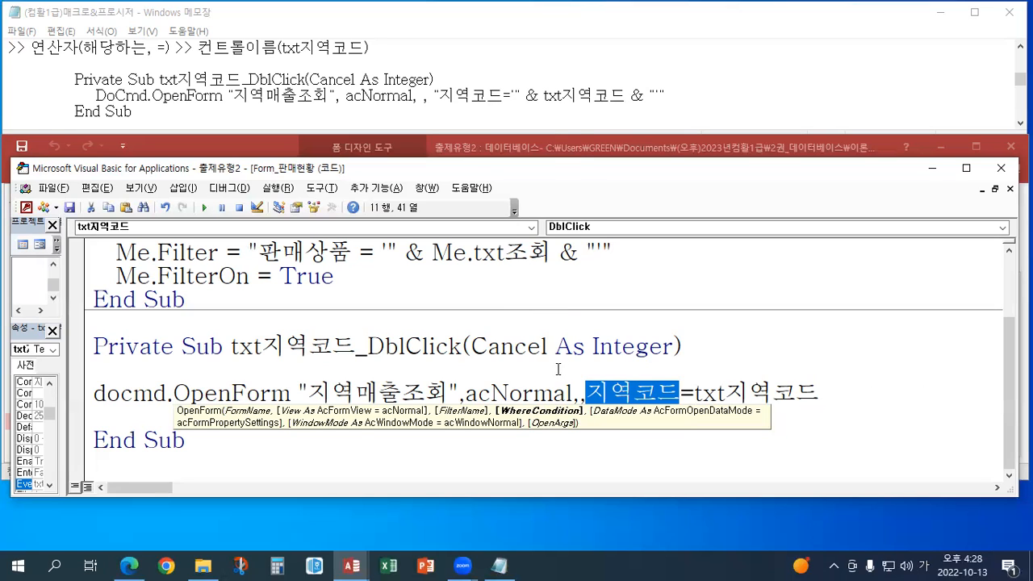
{"action": "left_click", "coordinate": [693, 393]}
{"action": "type", "text": "\""}
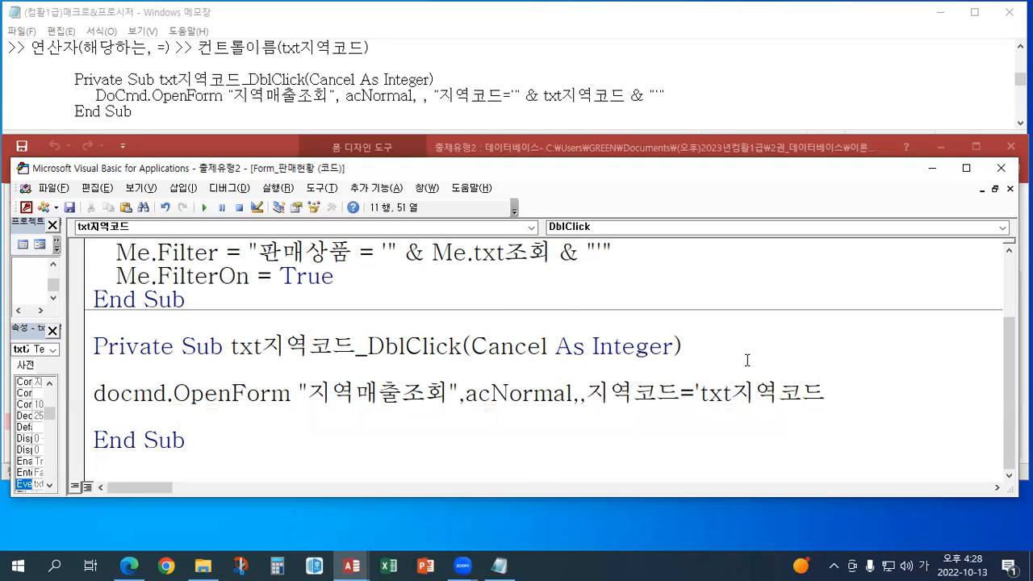
{"action": "left_click", "coordinate": [831, 392]}
{"action": "type", "text": "'"}
Insert an & operator on each side of txt지역코드, between it and the apostrophes
{"action": "key", "text": "Left"}
{"action": "key", "text": "Left"}
{"action": "key", "text": "Left"}
{"action": "key", "text": "Left"}
{"action": "key", "text": "Left"}
{"action": "key", "text": "Left"}
{"action": "key", "text": "Left"}
{"action": "key", "text": "Left"}
{"action": "key", "text": "Right"}
{"action": "key", "text": "Right"}
{"action": "key", "text": "Right"}
{"action": "key", "text": "Left"}
{"action": "key", "text": "Left"}
{"action": "key", "text": "Left"}
{"action": "type", "text": "&"}
{"action": "key", "text": "Right"}
{"action": "key", "text": "Right"}
{"action": "key", "text": "Right"}
{"action": "key", "text": "Right"}
{"action": "key", "text": "Right"}
{"action": "key", "text": "Right"}
{"action": "key", "text": "Right"}
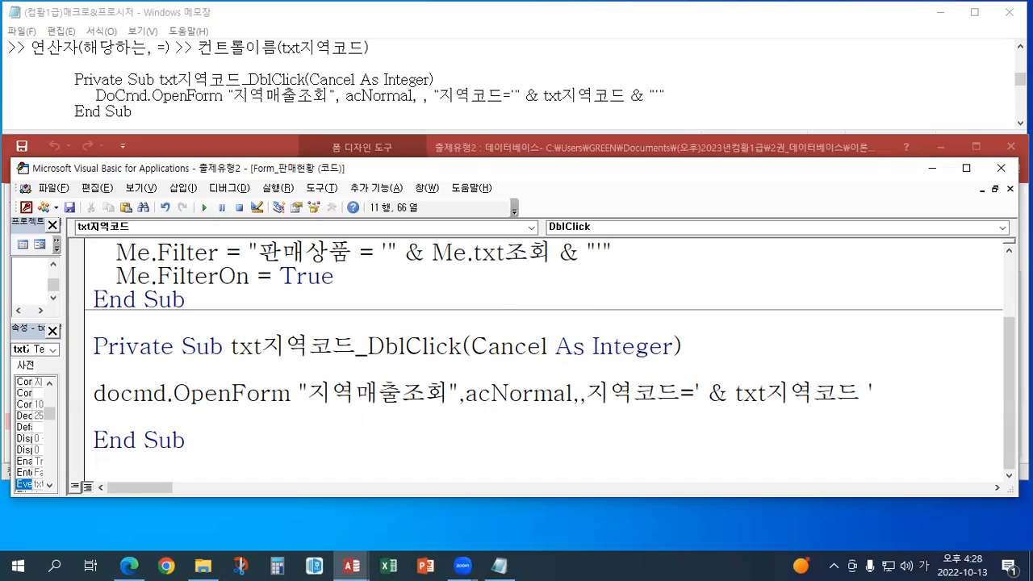
{"action": "type", "text": "&"}
Wrap the 지역코드=' part of the where condition in double quotation marks
{"action": "key", "text": "Left"}
{"action": "key", "text": "Left"}
{"action": "key", "text": "Left"}
{"action": "key", "text": "Left"}
{"action": "key", "text": "Left"}
{"action": "key", "text": "Left"}
{"action": "key", "text": "Left"}
{"action": "key", "text": "Left"}
{"action": "key", "text": "Left"}
{"action": "key", "text": "Left"}
{"action": "key", "text": "Left"}
{"action": "key", "text": "Left"}
{"action": "key", "text": "Left"}
{"action": "key", "text": "Left"}
{"action": "key", "text": "Left"}
{"action": "key", "text": "Left"}
{"action": "key", "text": "Left"}
{"action": "key", "text": "Left"}
{"action": "key", "text": "Left"}
{"action": "key", "text": "Left"}
{"action": "key", "text": "Left"}
{"action": "key", "text": "Left"}
{"action": "key", "text": "Left"}
{"action": "key", "text": "Left"}
{"action": "type", "text": "\""}
{"action": "key", "text": "Right"}
{"action": "key", "text": "Right"}
{"action": "key", "text": "Right"}
{"action": "key", "text": "Right"}
{"action": "key", "text": "Right"}
{"action": "key", "text": "Right"}
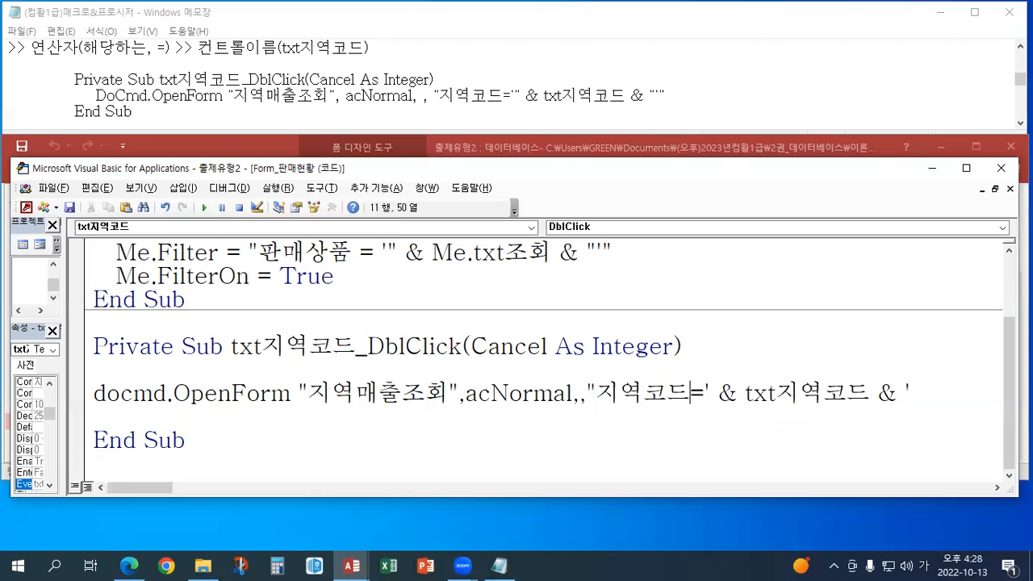
{"action": "type", "text": "\""}
Wrap the closing apostrophe in double quotation marks so the condition reads "지역코드='" & txt지역코드 & "'"
{"action": "key", "text": "Right"}
{"action": "key", "text": "Right"}
{"action": "key", "text": "Right"}
{"action": "key", "text": "Right"}
{"action": "key", "text": "Right"}
{"action": "key", "text": "Right"}
{"action": "key", "text": "Right"}
{"action": "key", "text": "Right"}
{"action": "key", "text": "Right"}
{"action": "key", "text": "Right"}
{"action": "key", "text": "Right"}
{"action": "key", "text": "Right"}
{"action": "key", "text": "Right"}
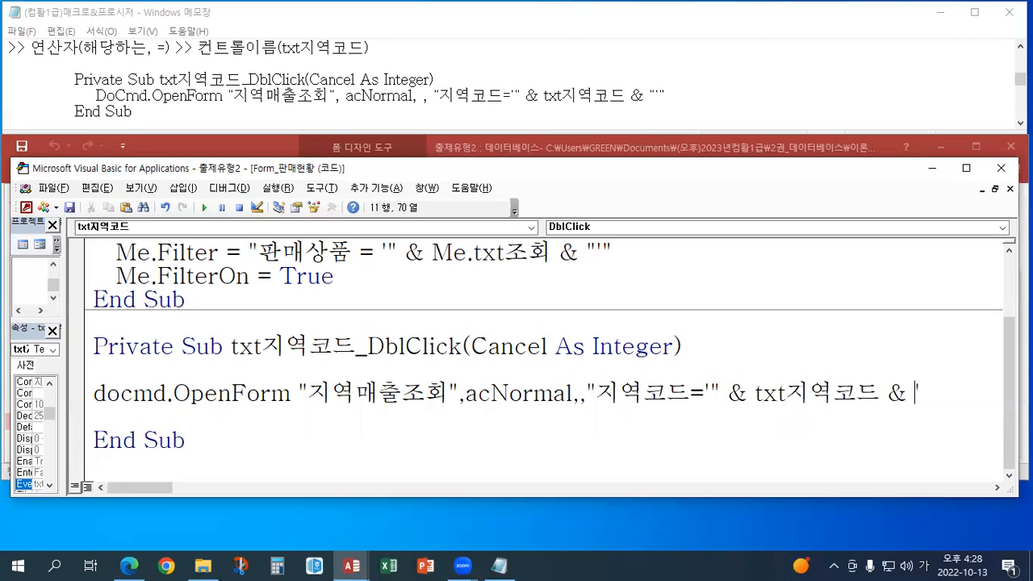
{"action": "type", "text": "\""}
{"action": "key", "text": "Right"}
{"action": "type", "text": "\""}
Switch to the Notepad notes and choose a larger font size for the text
{"action": "left_click", "coordinate": [100, 31]}
{"action": "left_click", "coordinate": [119, 64]}
{"action": "left_click", "coordinate": [296, 197]}
{"action": "left_click", "coordinate": [242, 453]}
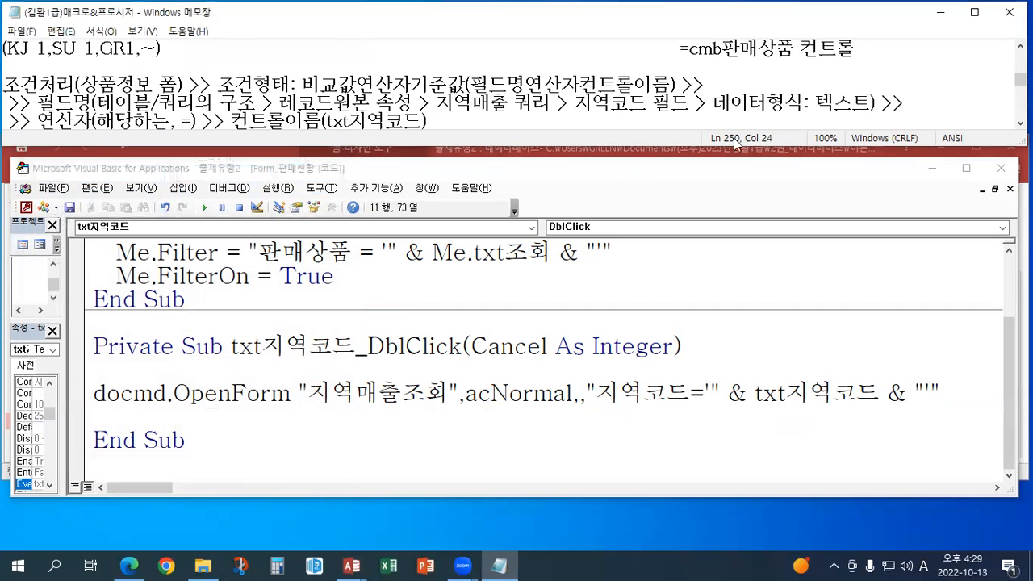
Find the DoCmd.OpenForm line in the notes and highlight its where condition for comparison with the code
{"action": "left_click", "coordinate": [876, 109]}
{"action": "scroll", "coordinate": [875, 109], "scroll_direction": "down", "scroll_amount": 2}
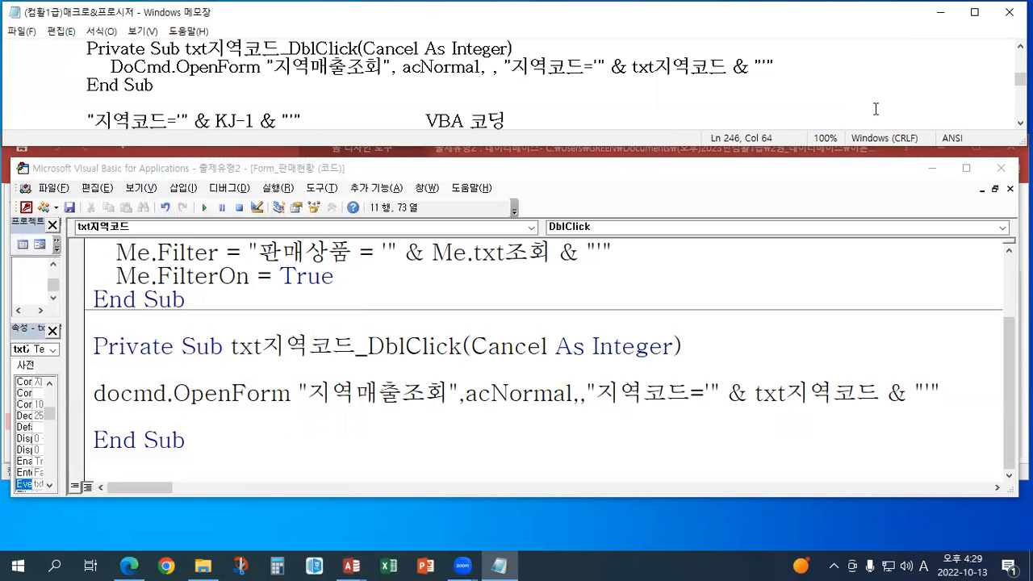
{"action": "left_click_drag", "start_coordinate": [502, 66], "coordinate": [793, 64]}
{"action": "left_click", "coordinate": [792, 69]}
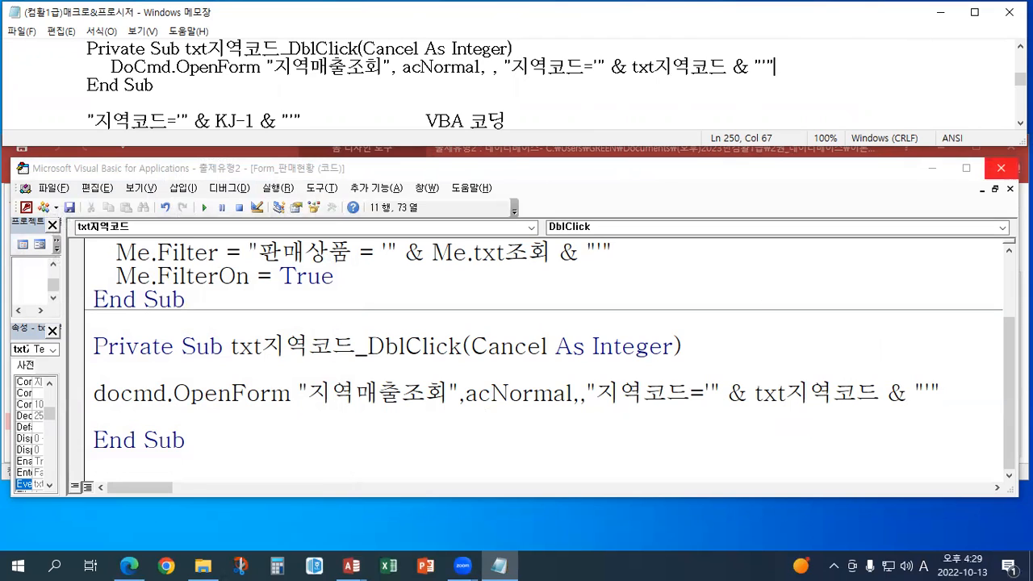
Close the Visual Basic editor and show the 판매현황 form in form view
{"action": "left_click", "coordinate": [941, 393]}
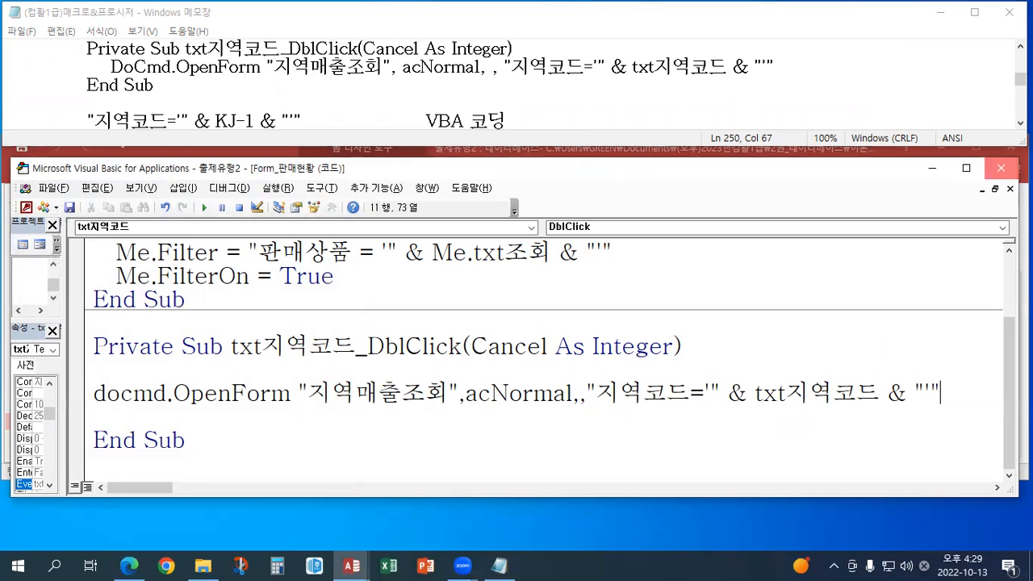
{"action": "left_click", "coordinate": [1001, 168]}
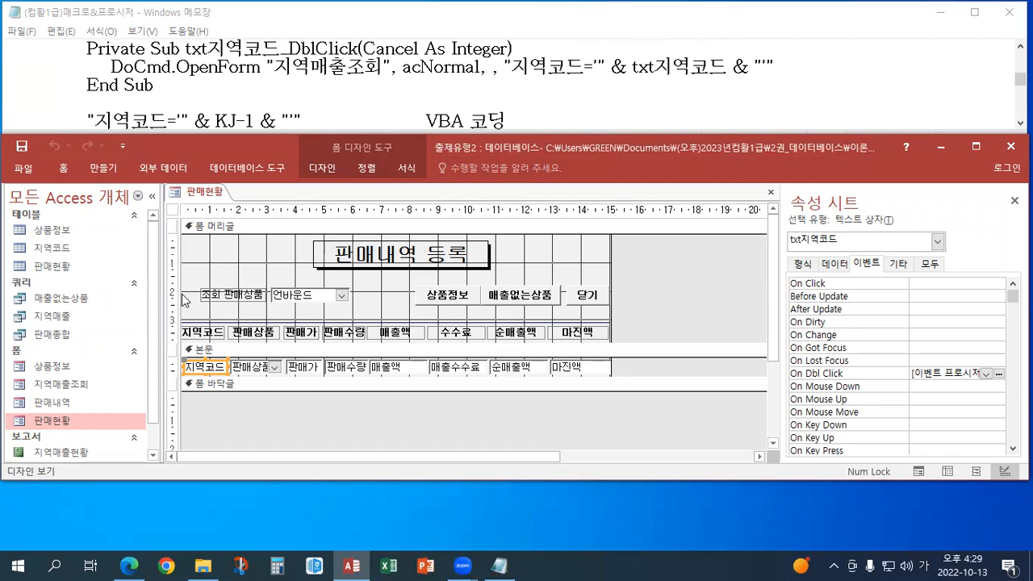
{"action": "left_click", "coordinate": [65, 170]}
{"action": "left_click", "coordinate": [20, 216]}
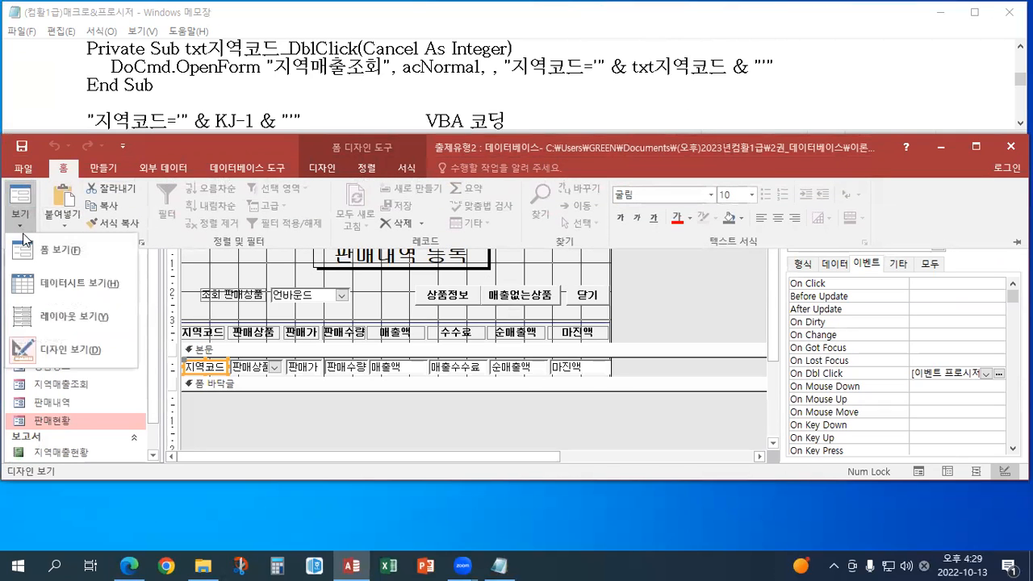
{"action": "left_click", "coordinate": [23, 254]}
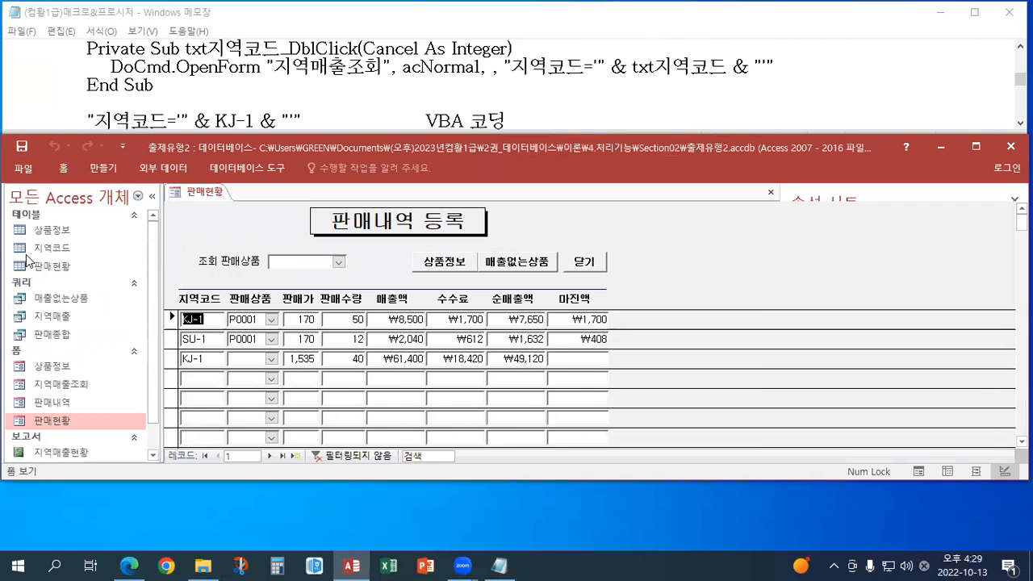
Test the txt지역코드 event procedure by opening 지역매출조회 from the KJ-1 code in the first record
{"action": "left_click", "coordinate": [208, 319]}
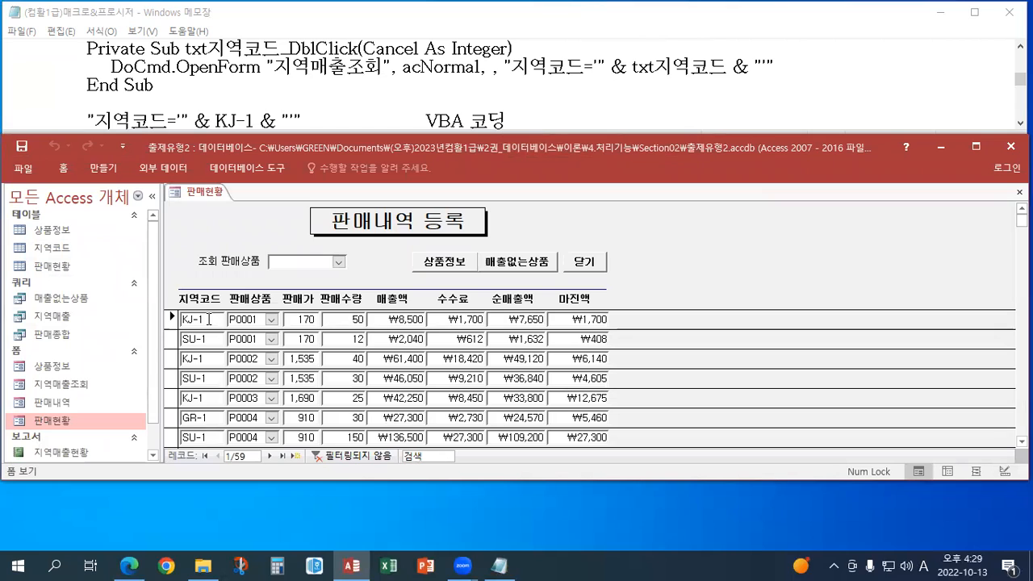
{"action": "left_click", "coordinate": [208, 339]}
{"action": "double_click", "coordinate": [202, 357]}
{"action": "left_click", "coordinate": [207, 319]}
{"action": "double_click", "coordinate": [207, 321]}
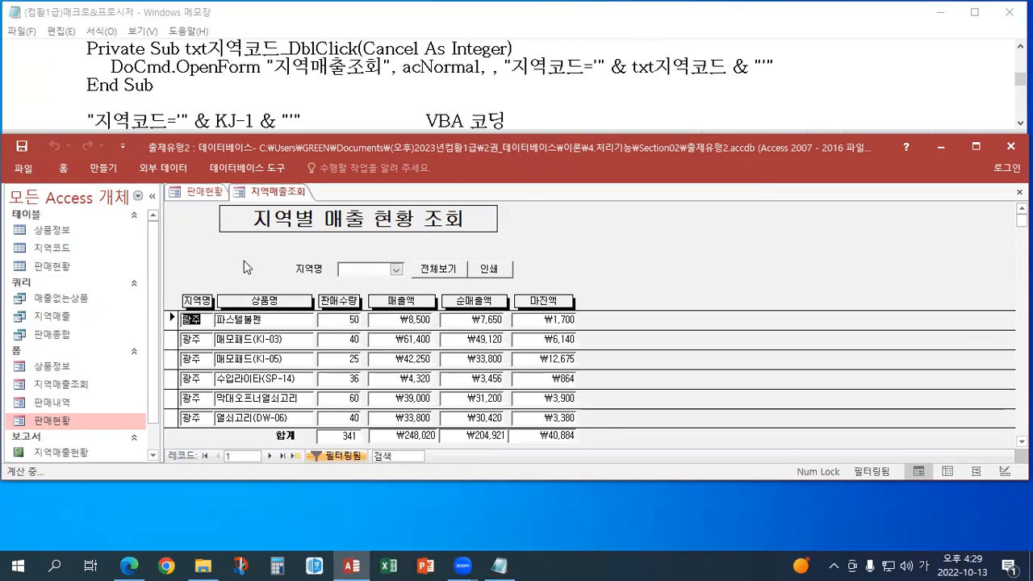
Compare the KJ-1 record on the 판매현황 form with the filtered 지역매출조회 form, and close 지역매출조회
{"action": "left_click", "coordinate": [214, 195]}
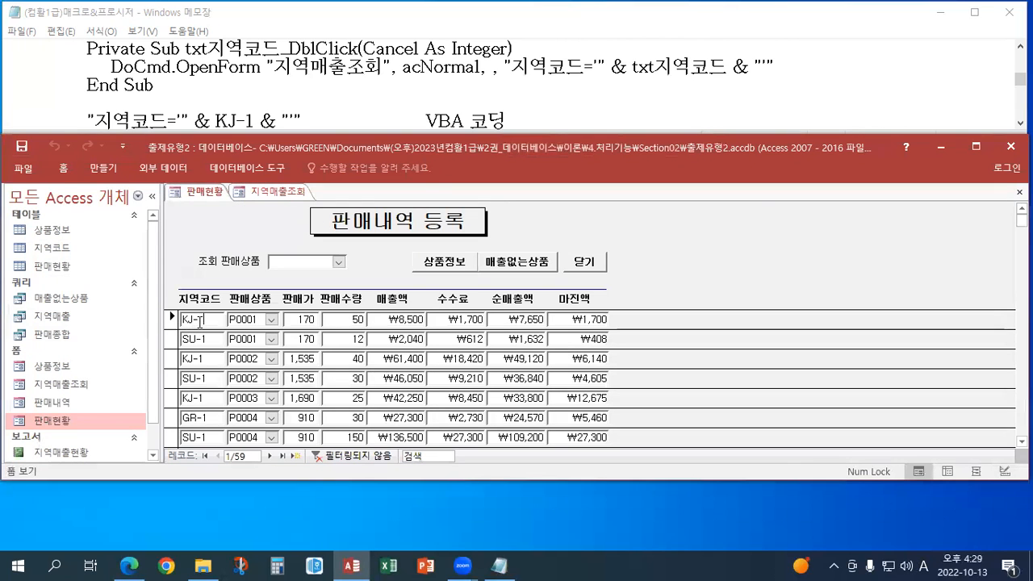
{"action": "left_click", "coordinate": [305, 192]}
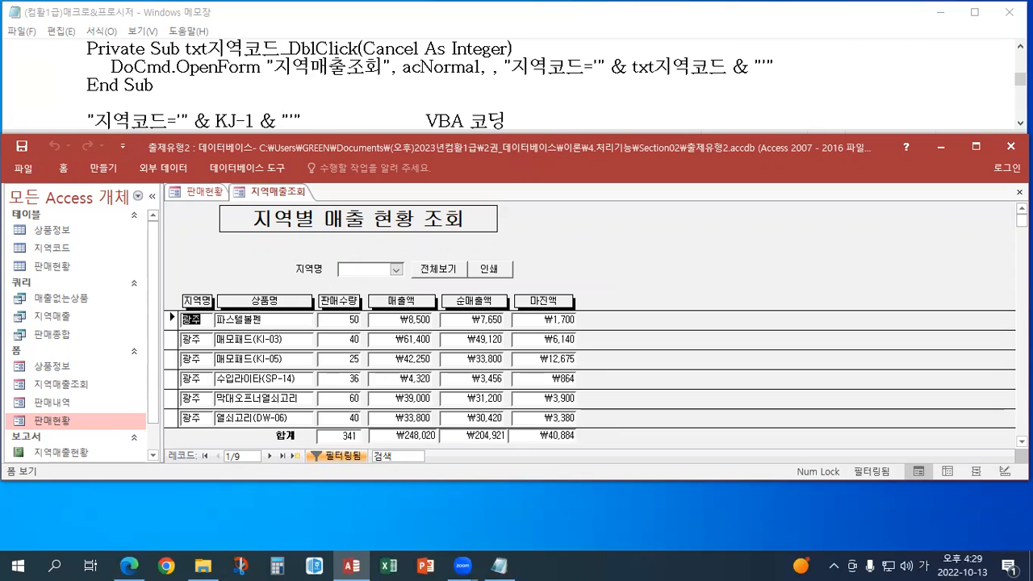
{"action": "left_click", "coordinate": [1019, 192]}
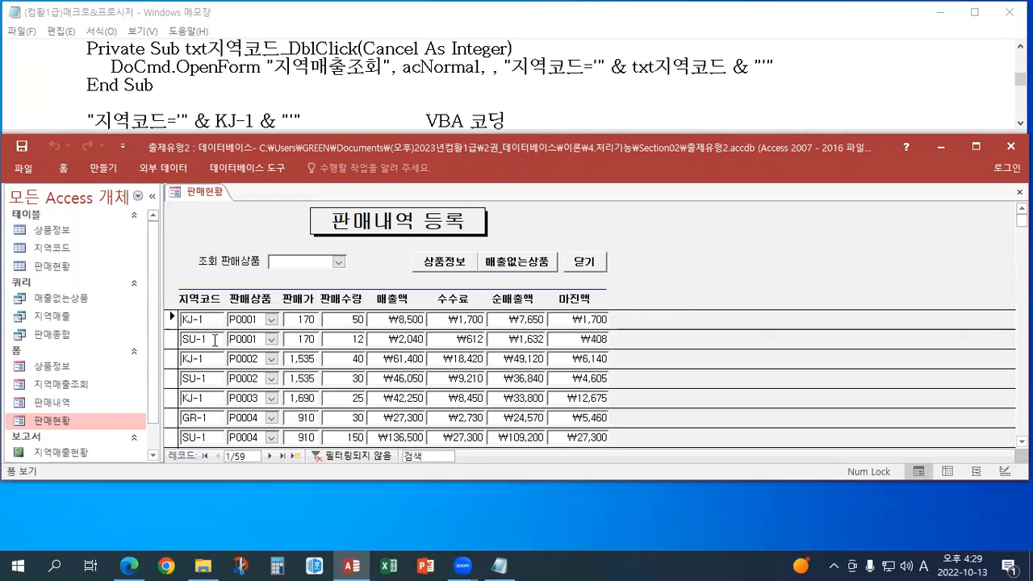
Test the event procedure by opening 지역매출조회 from the SU-1 code in the second record, and close both forms
{"action": "left_click", "coordinate": [211, 339]}
{"action": "double_click", "coordinate": [212, 339]}
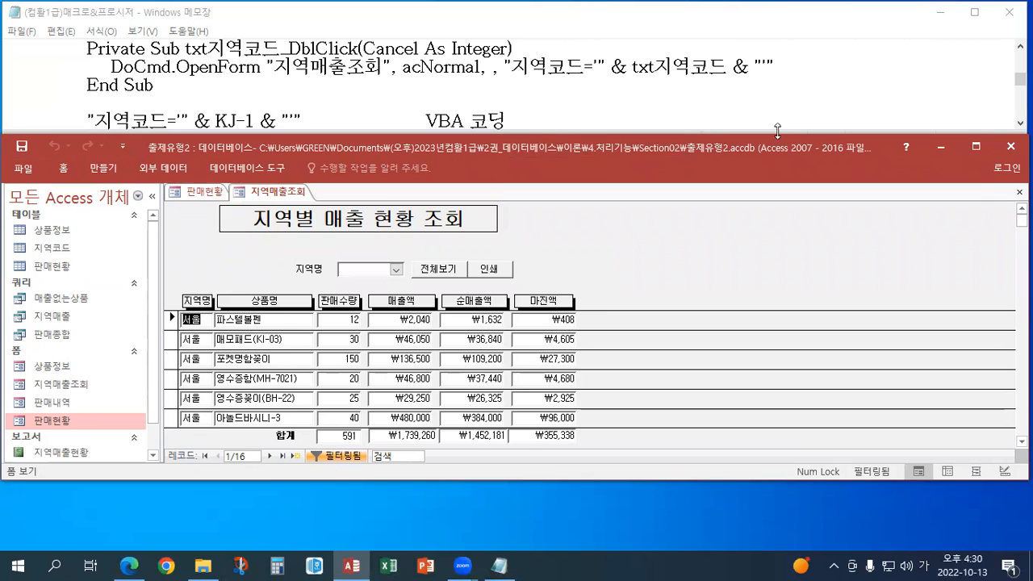
{"action": "left_click", "coordinate": [1019, 192]}
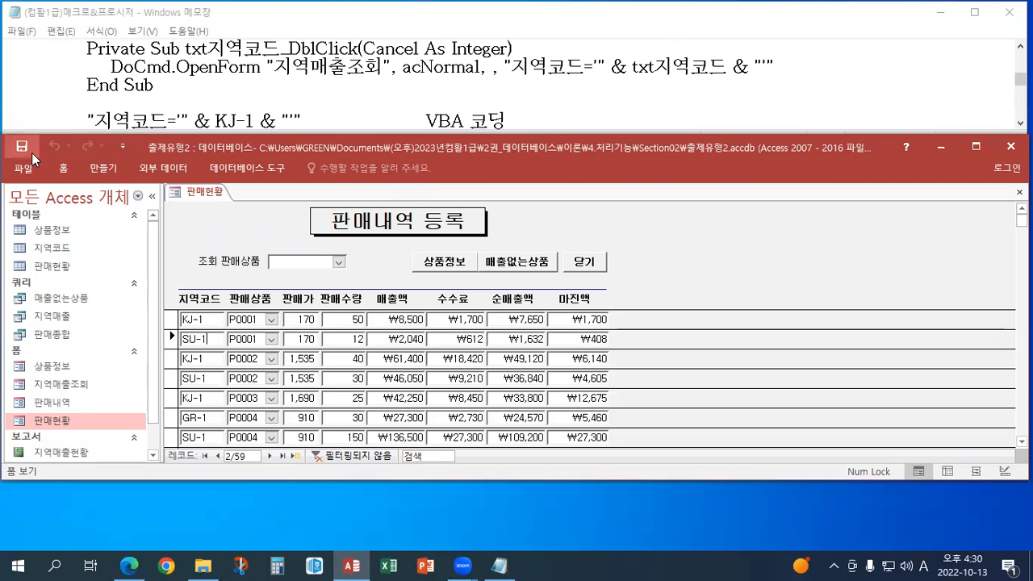
{"action": "left_click", "coordinate": [1019, 192]}
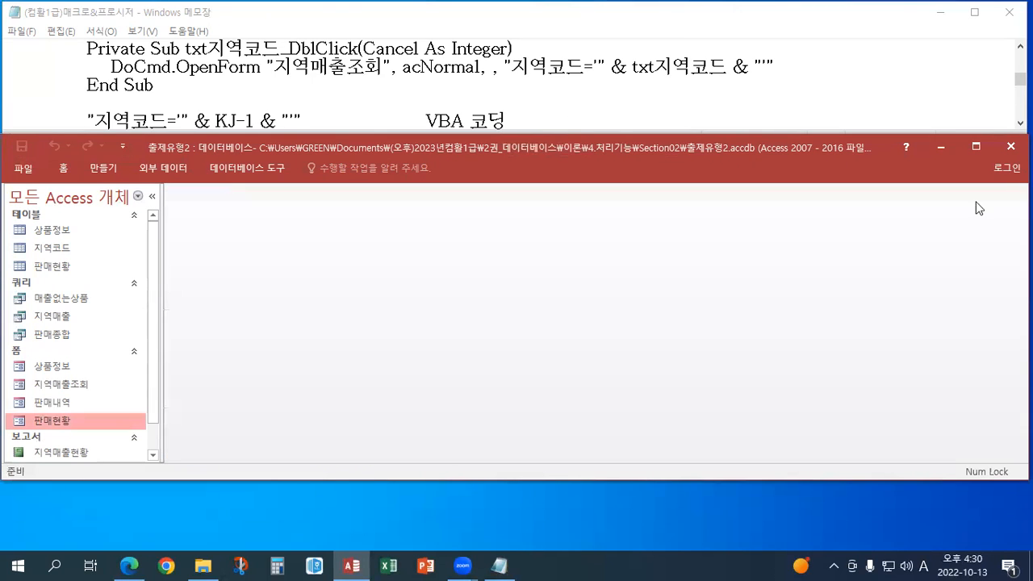